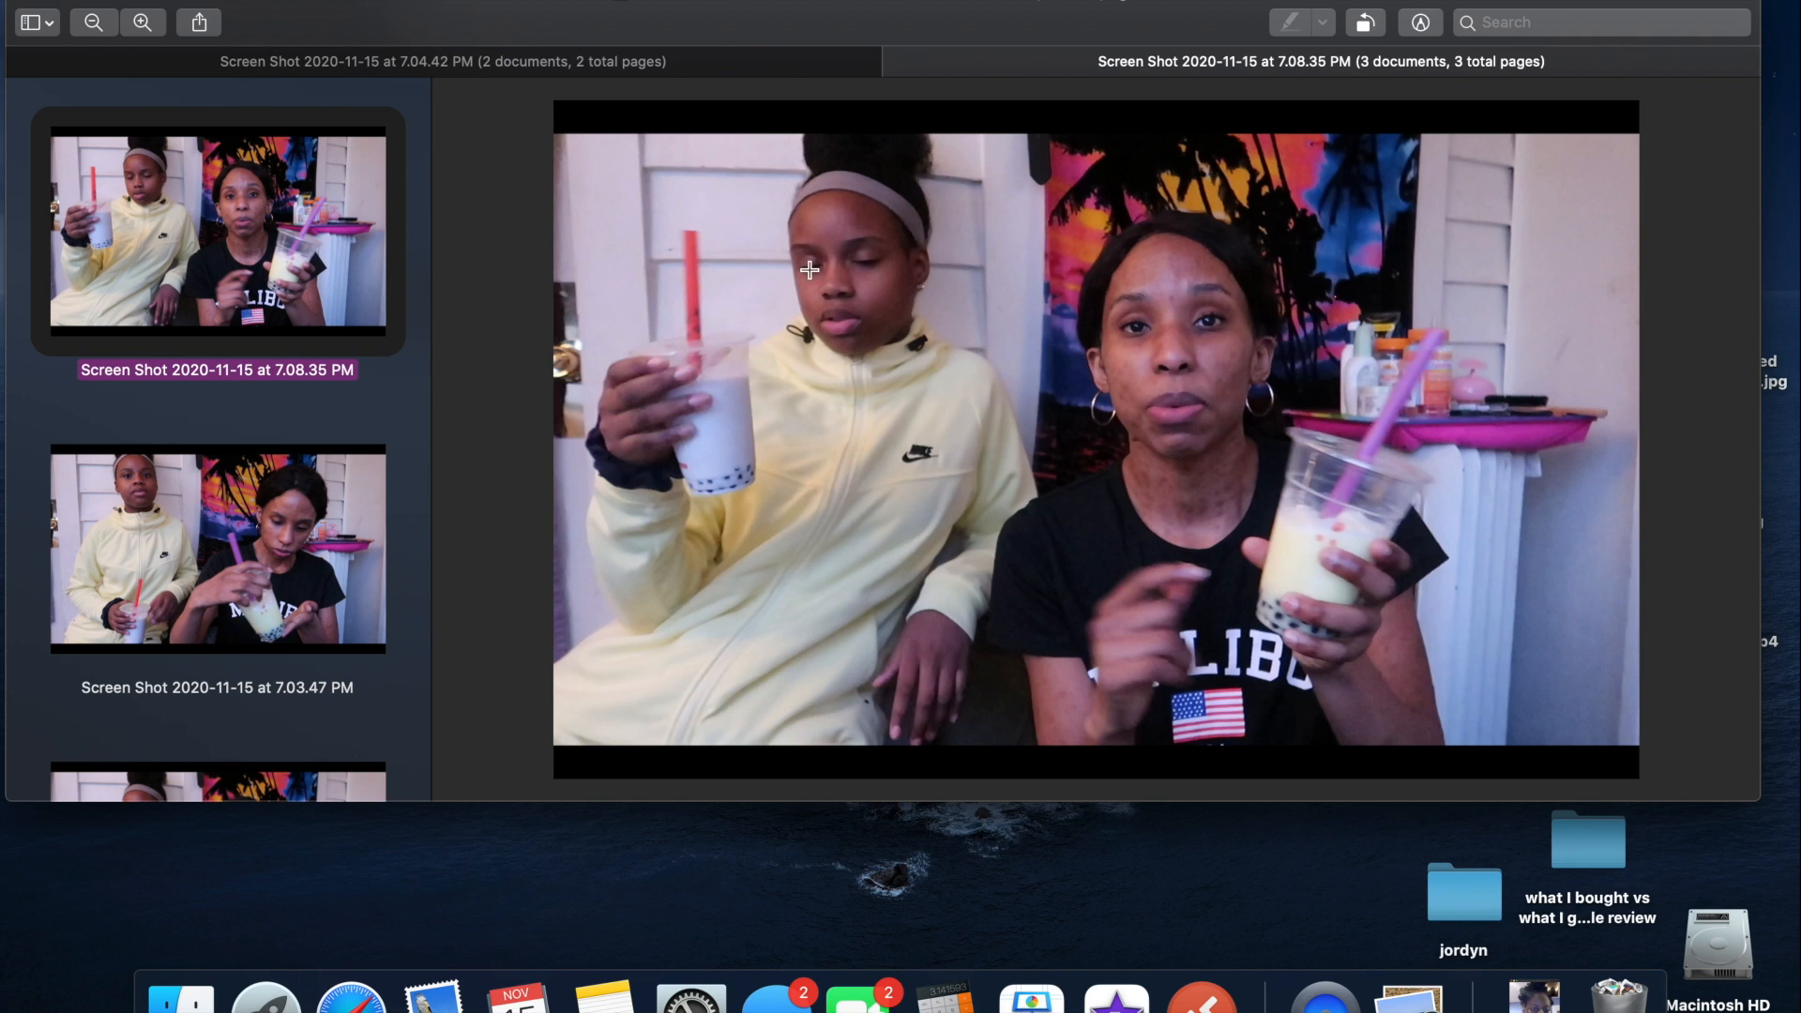
Step: Compare the screenshots in both Preview tabs to choose a thumbnail photo, and close the two tabs
left_click_drag(947, 192, 895, 242)
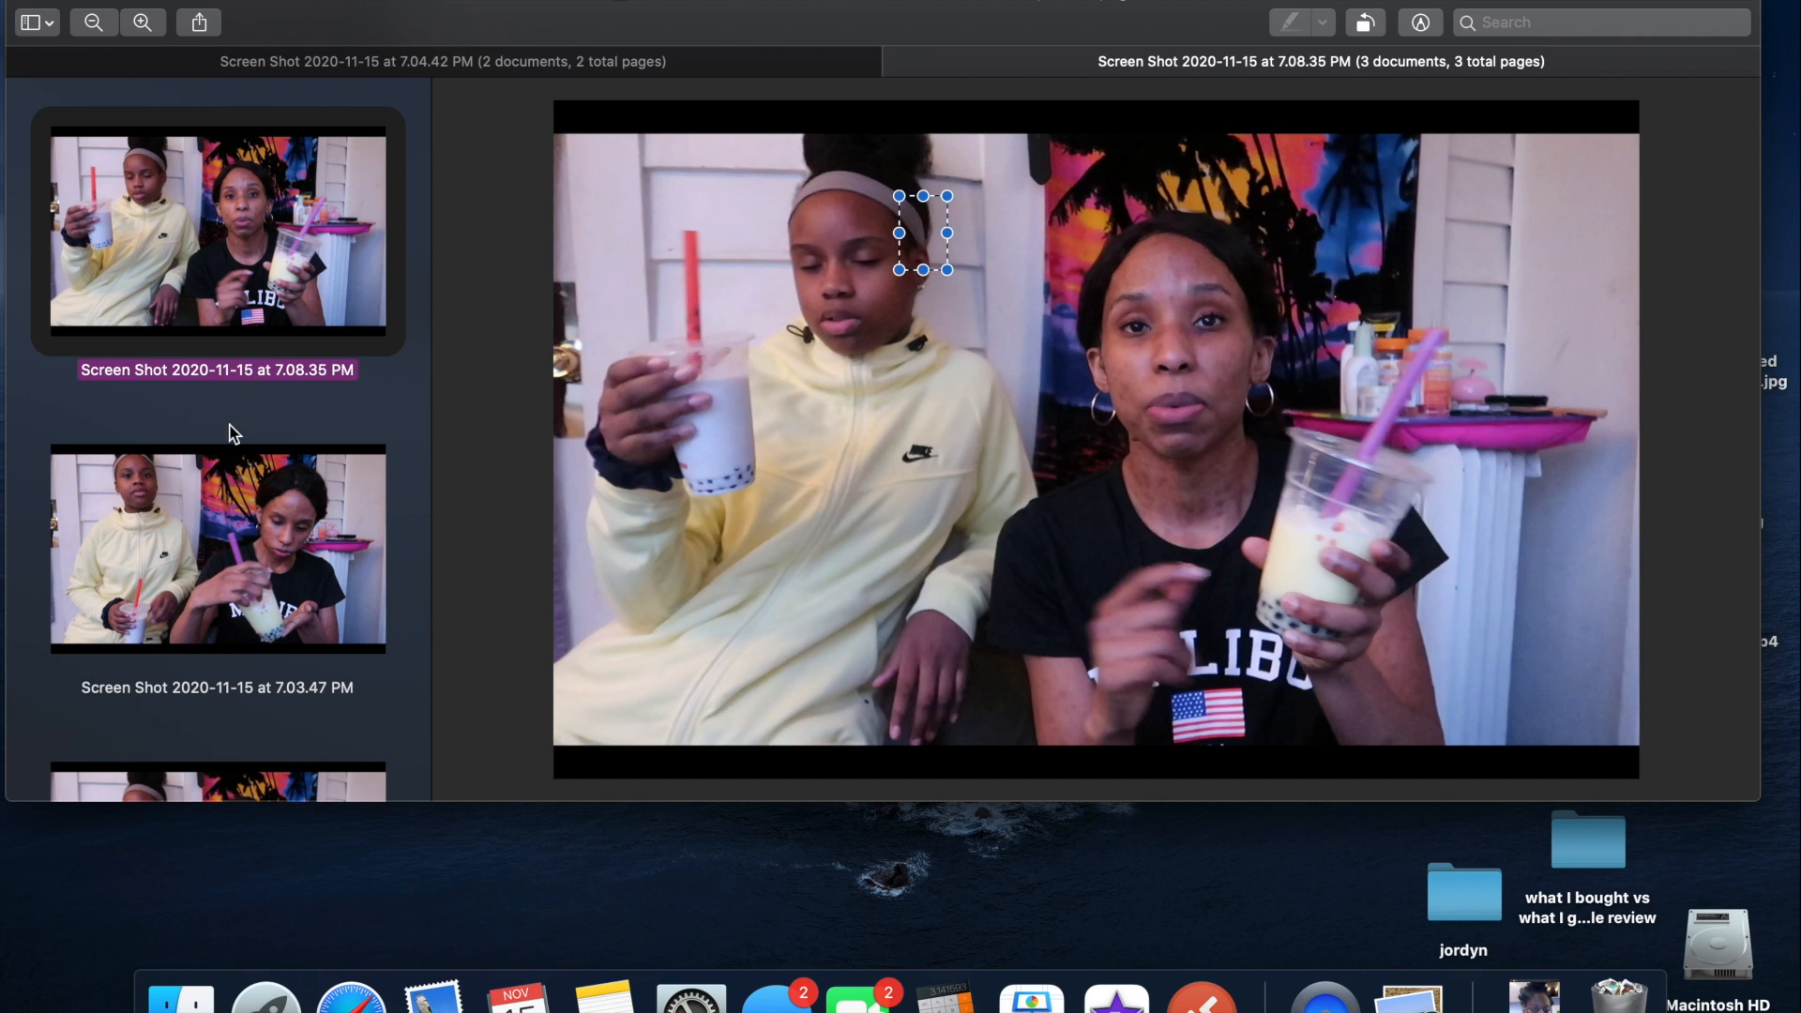
left_click(220, 483)
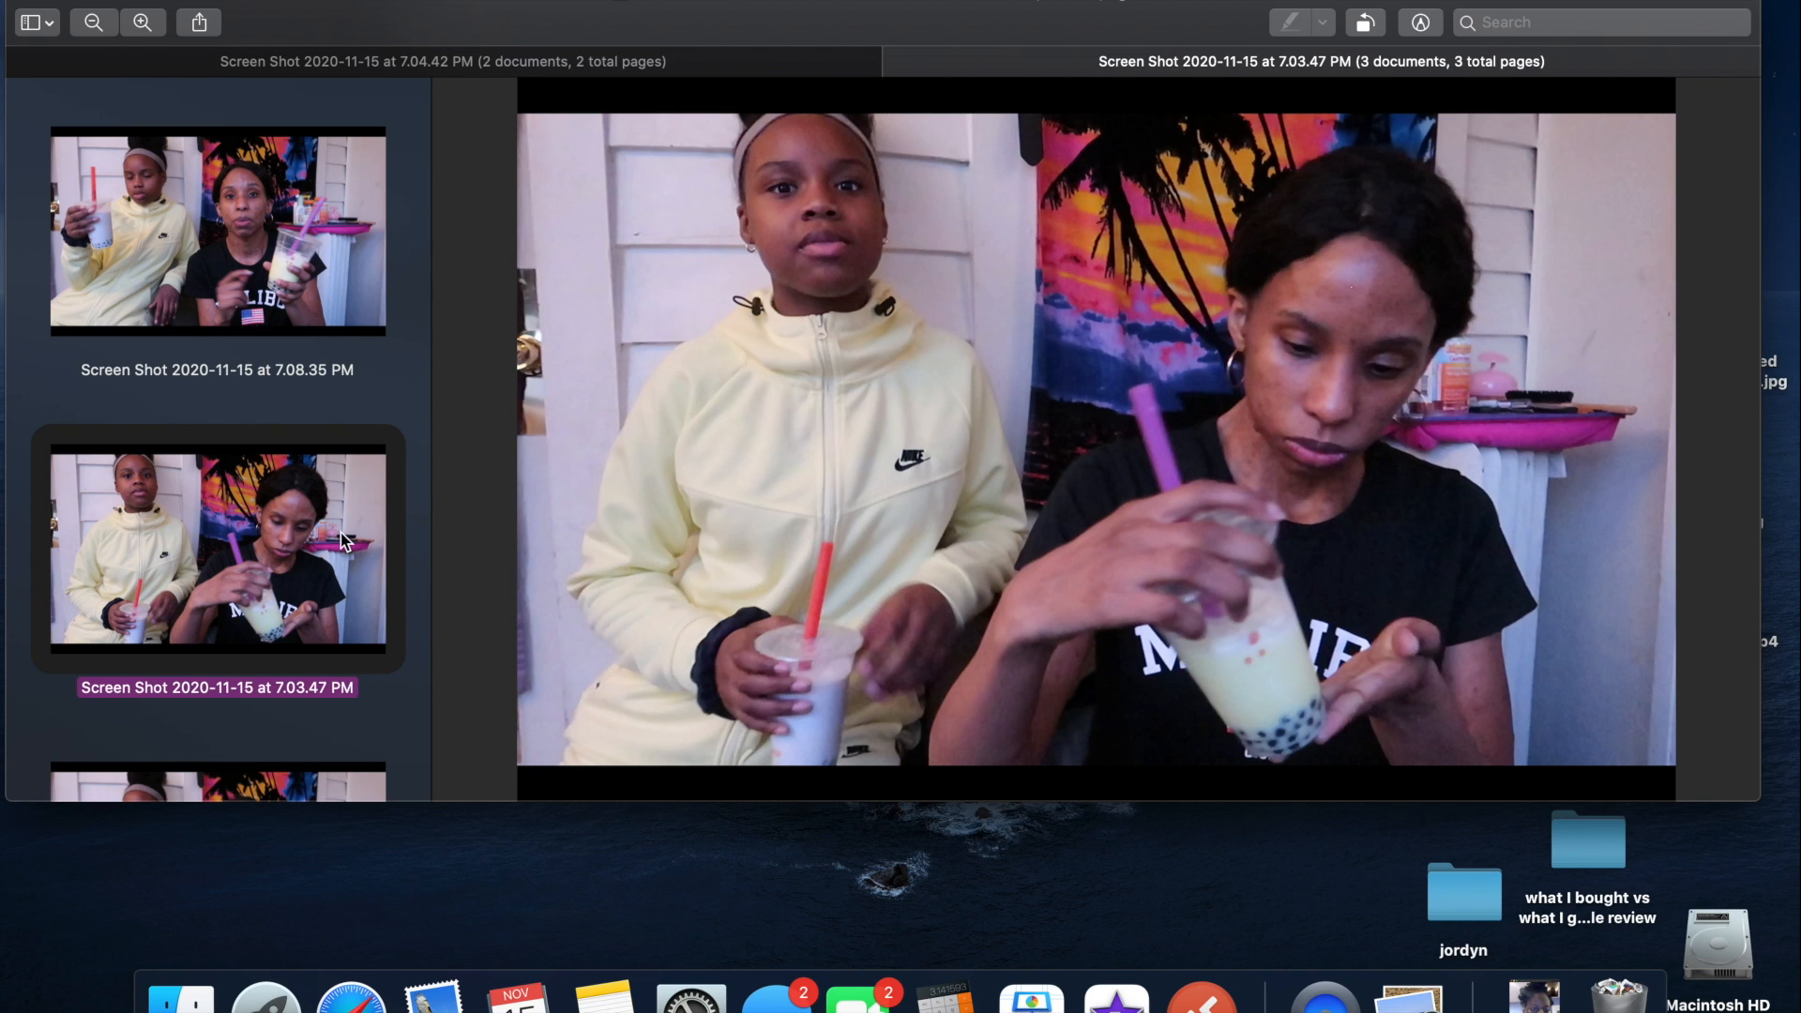
scroll(279, 546, "down", 5)
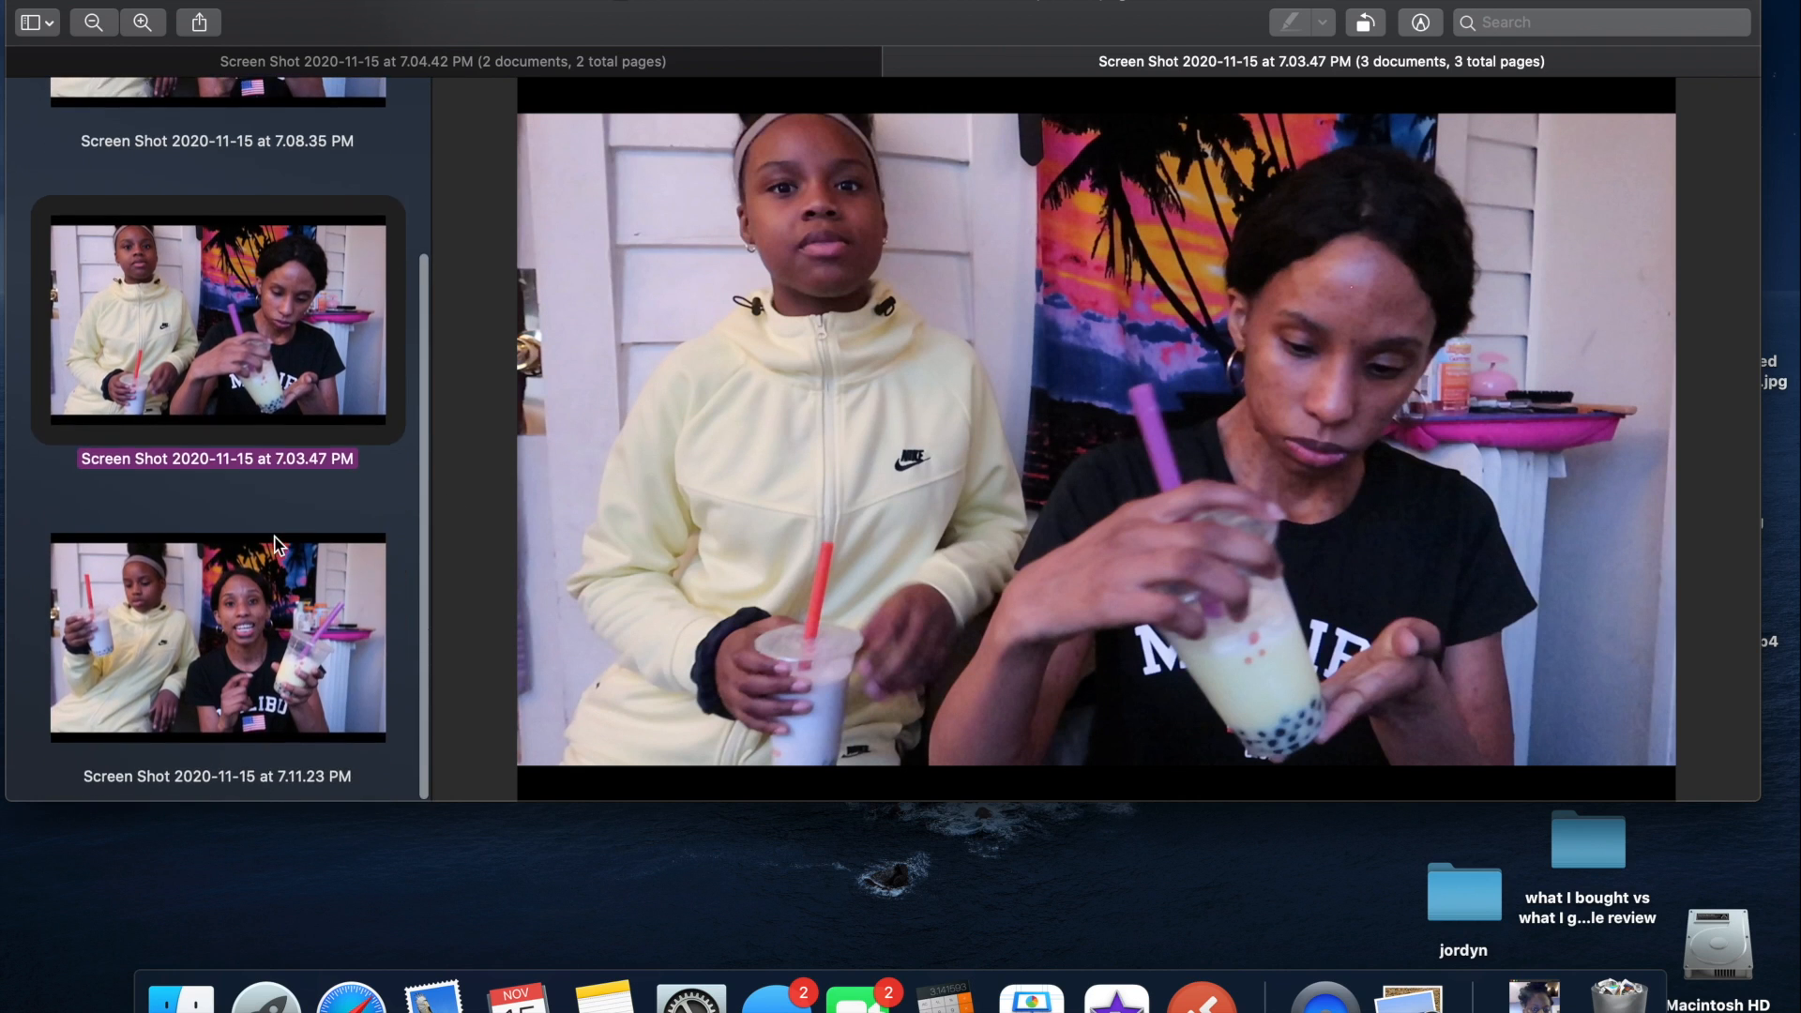
left_click(263, 601)
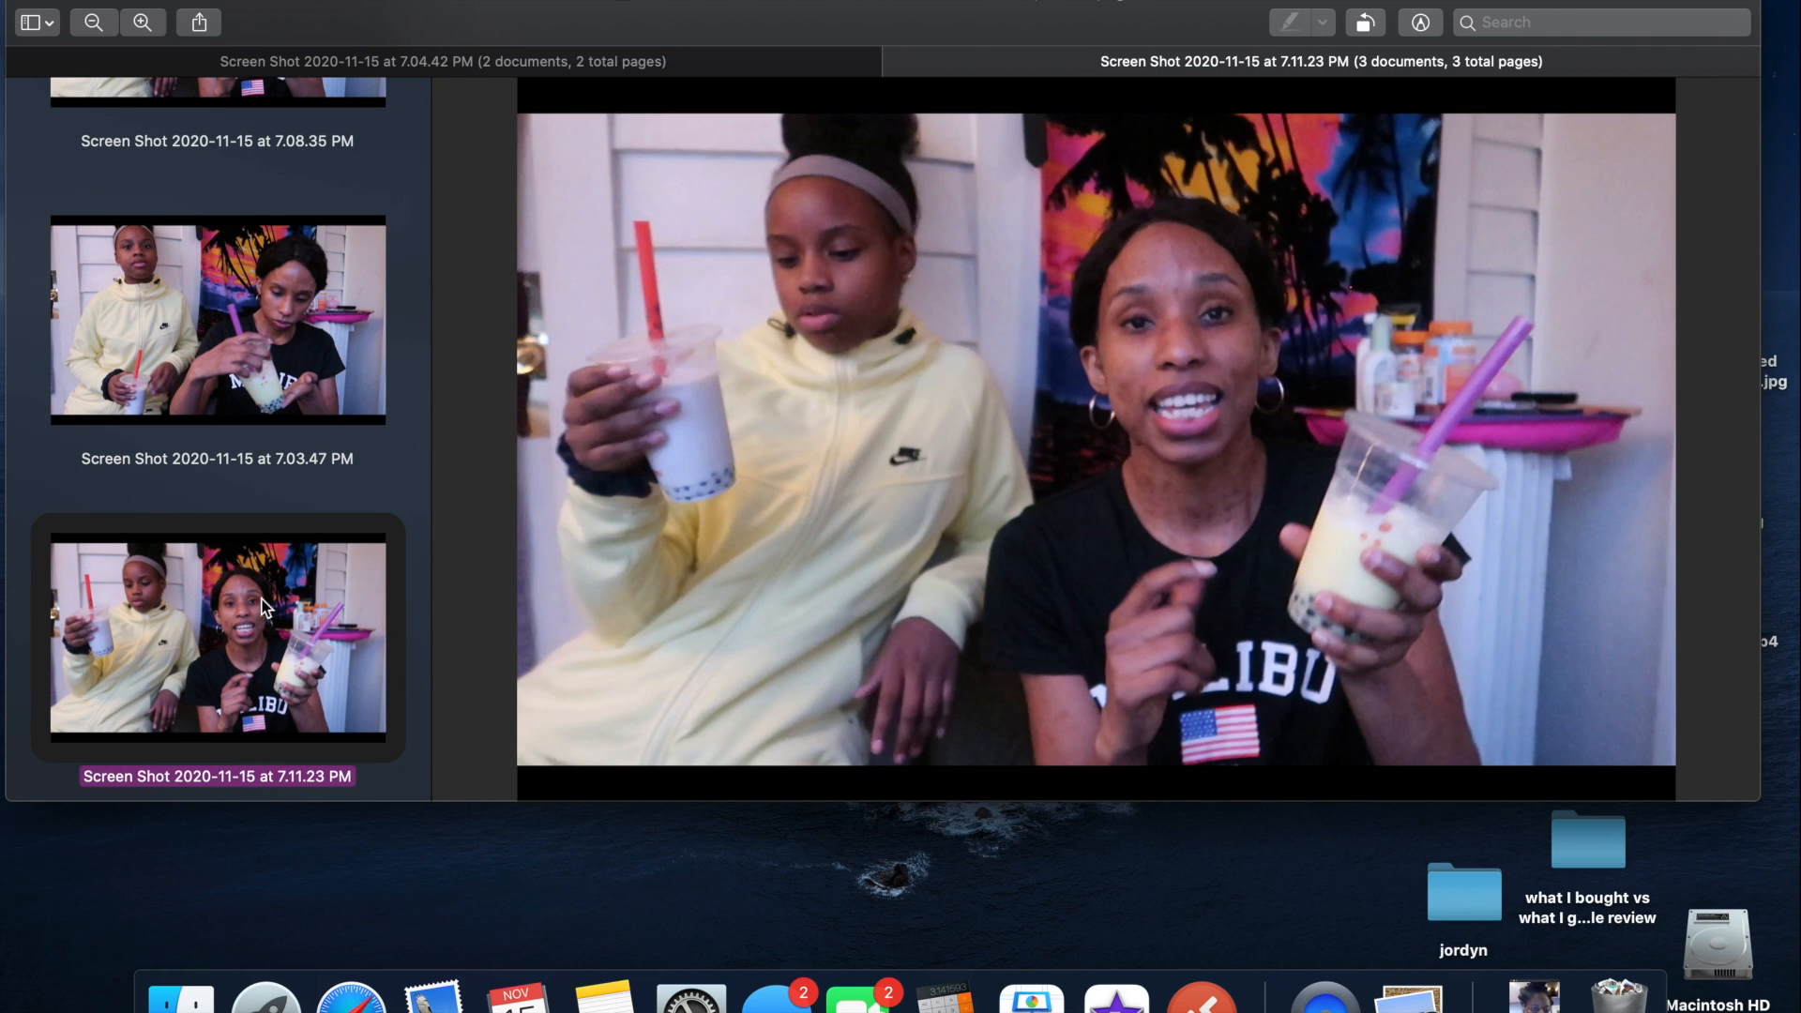
left_click(397, 60)
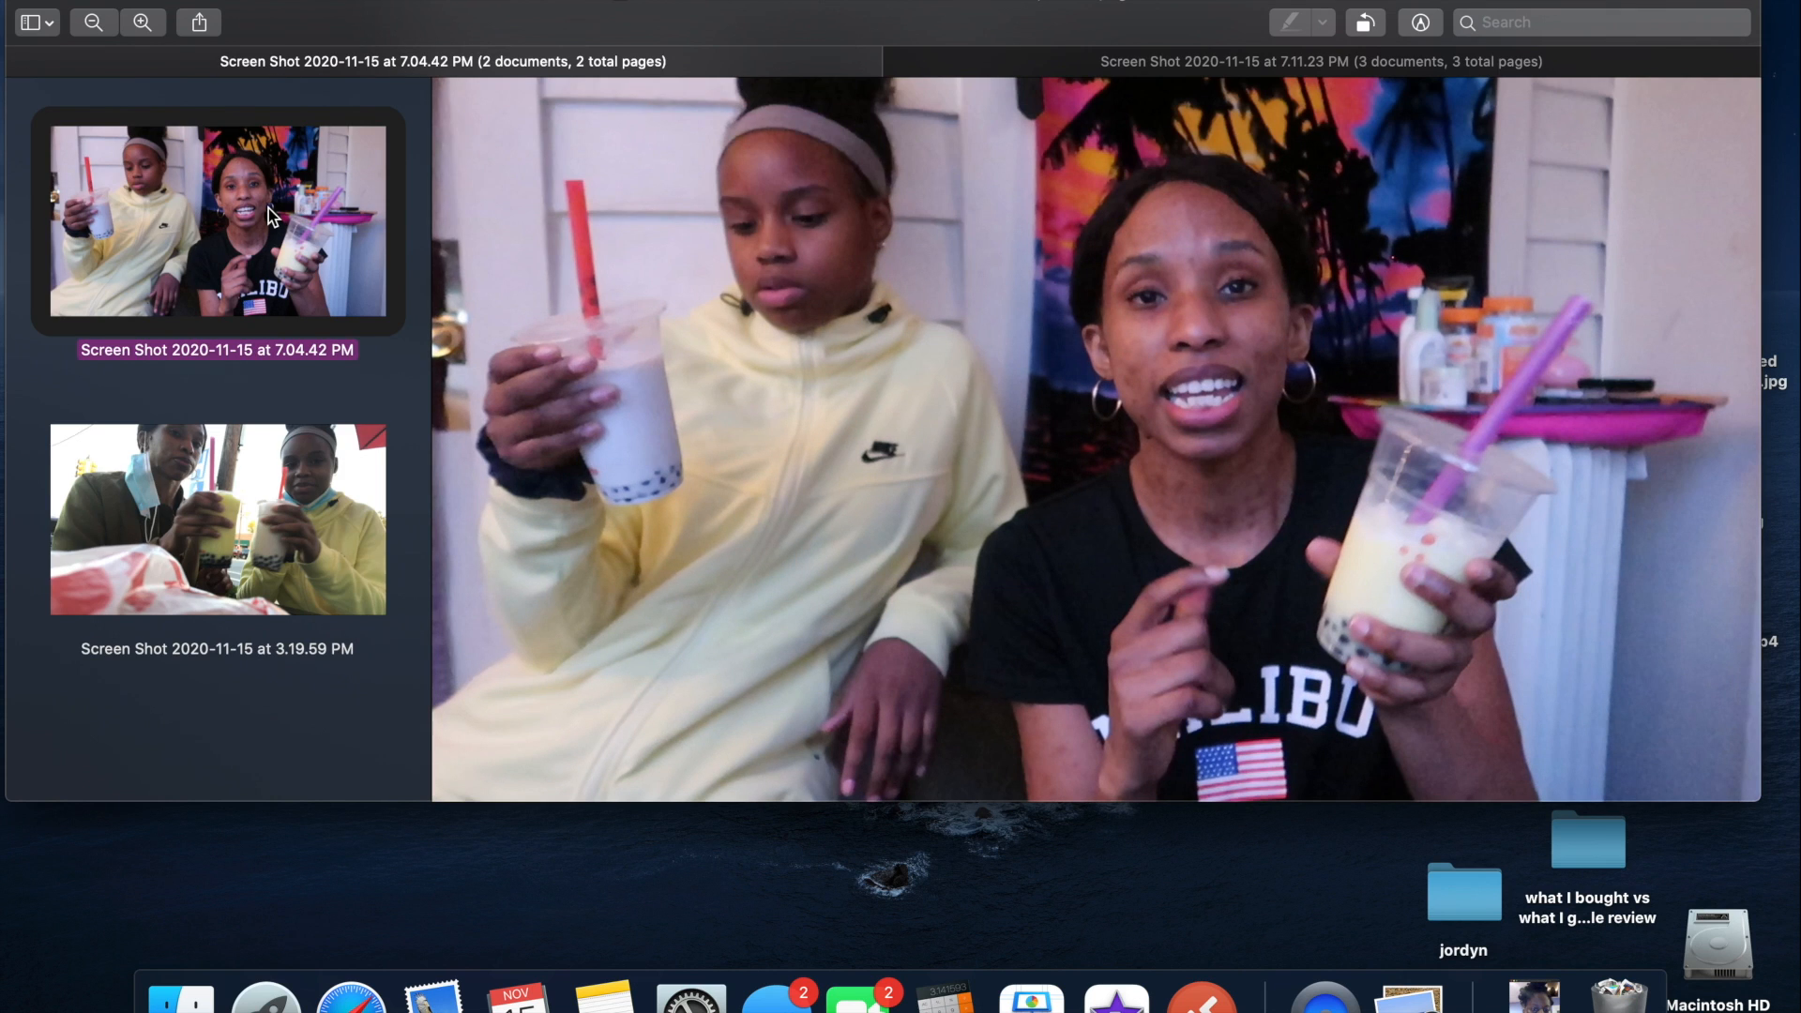
left_click(239, 480)
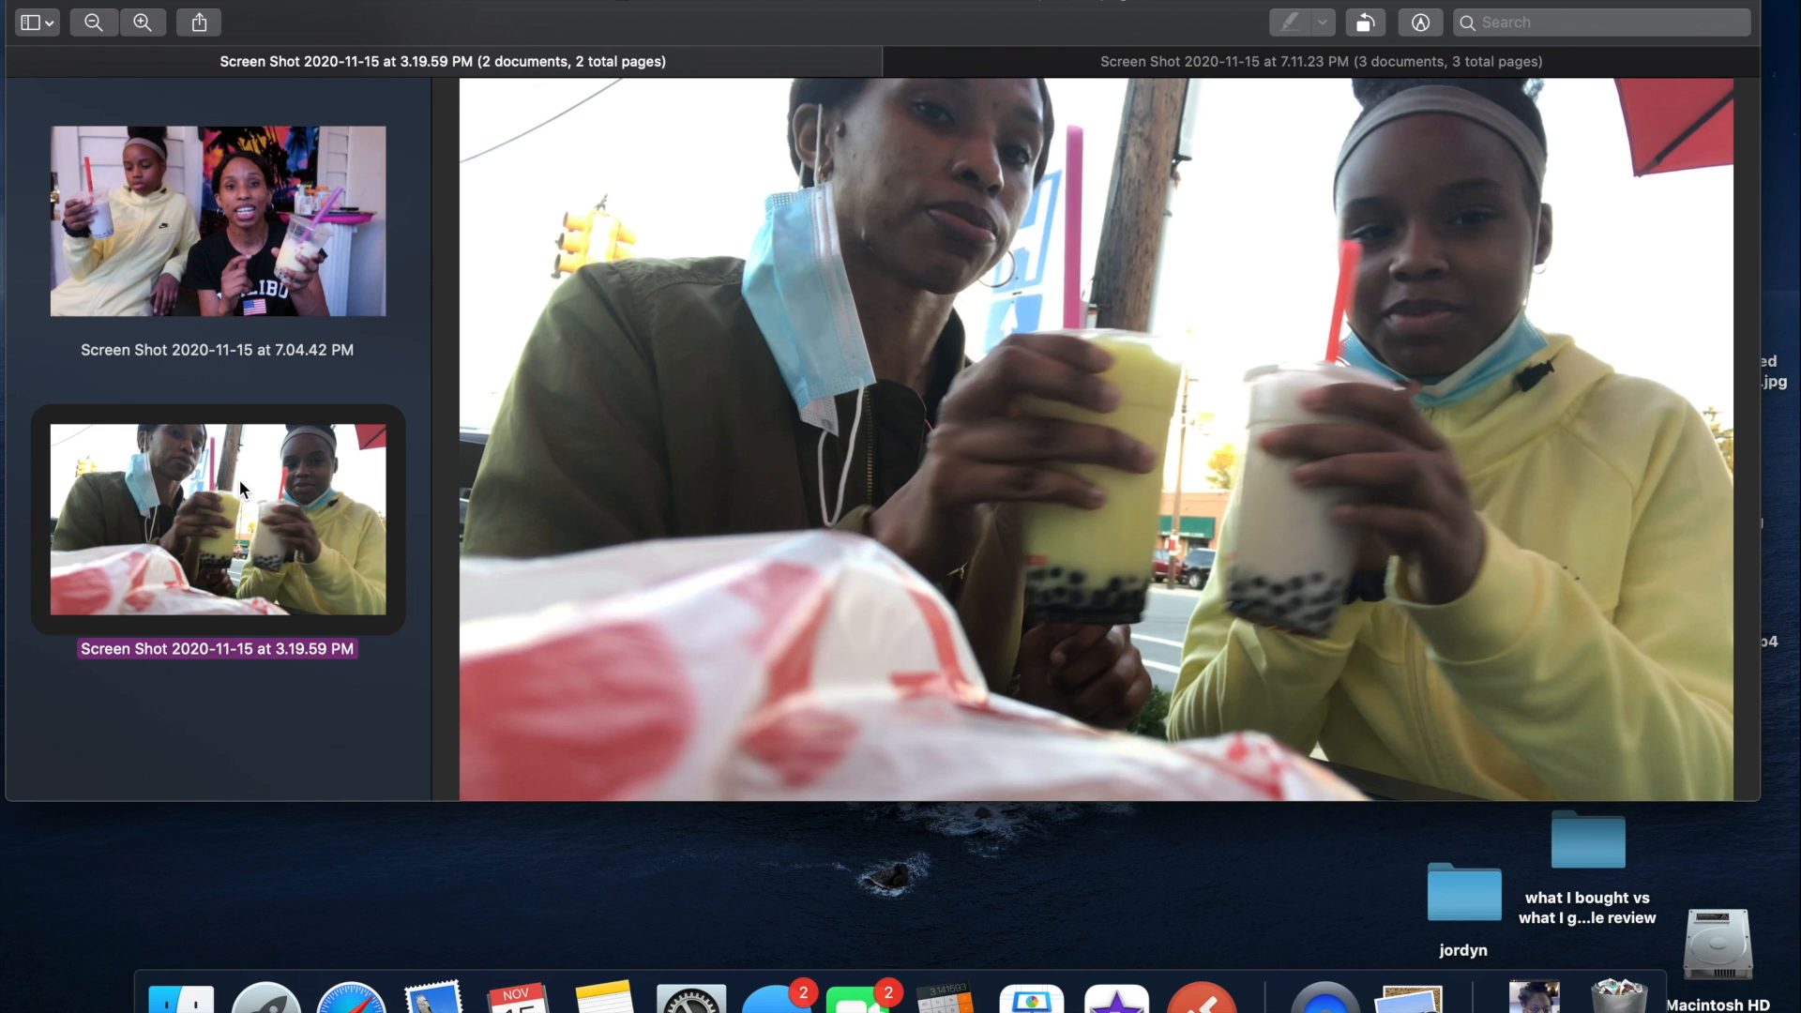
left_click(101, 205)
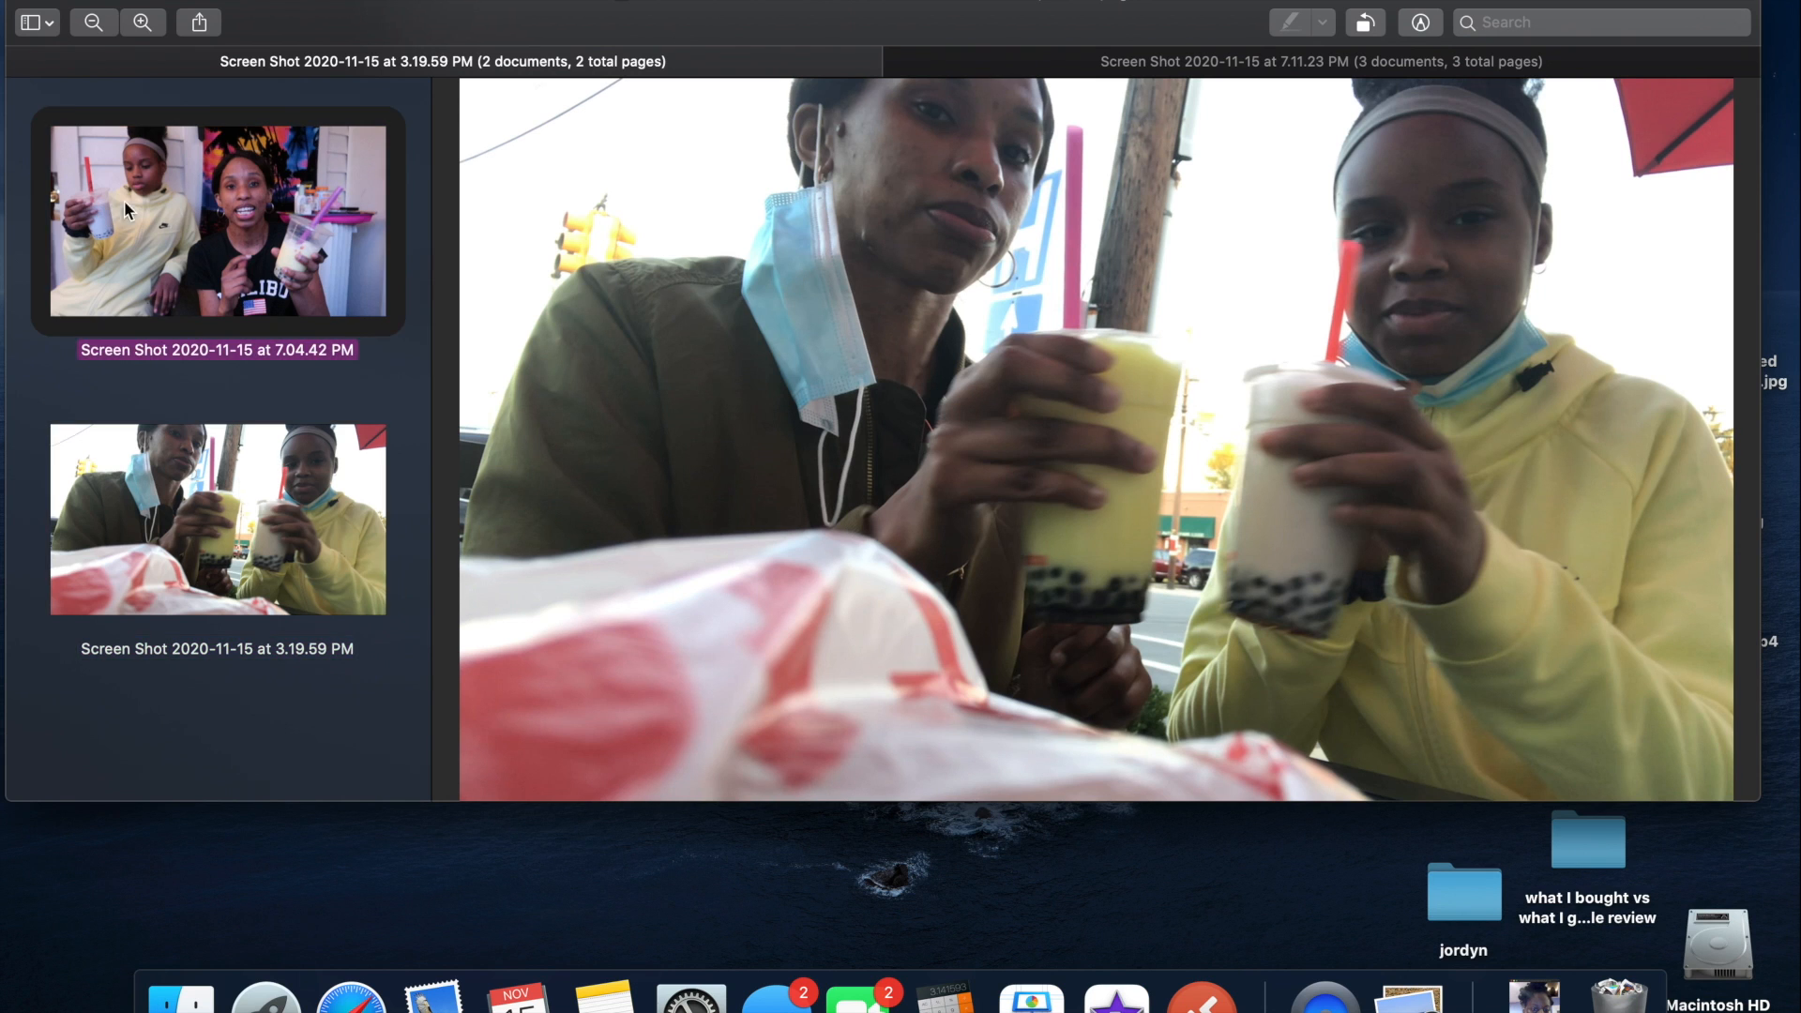
left_click(1171, 61)
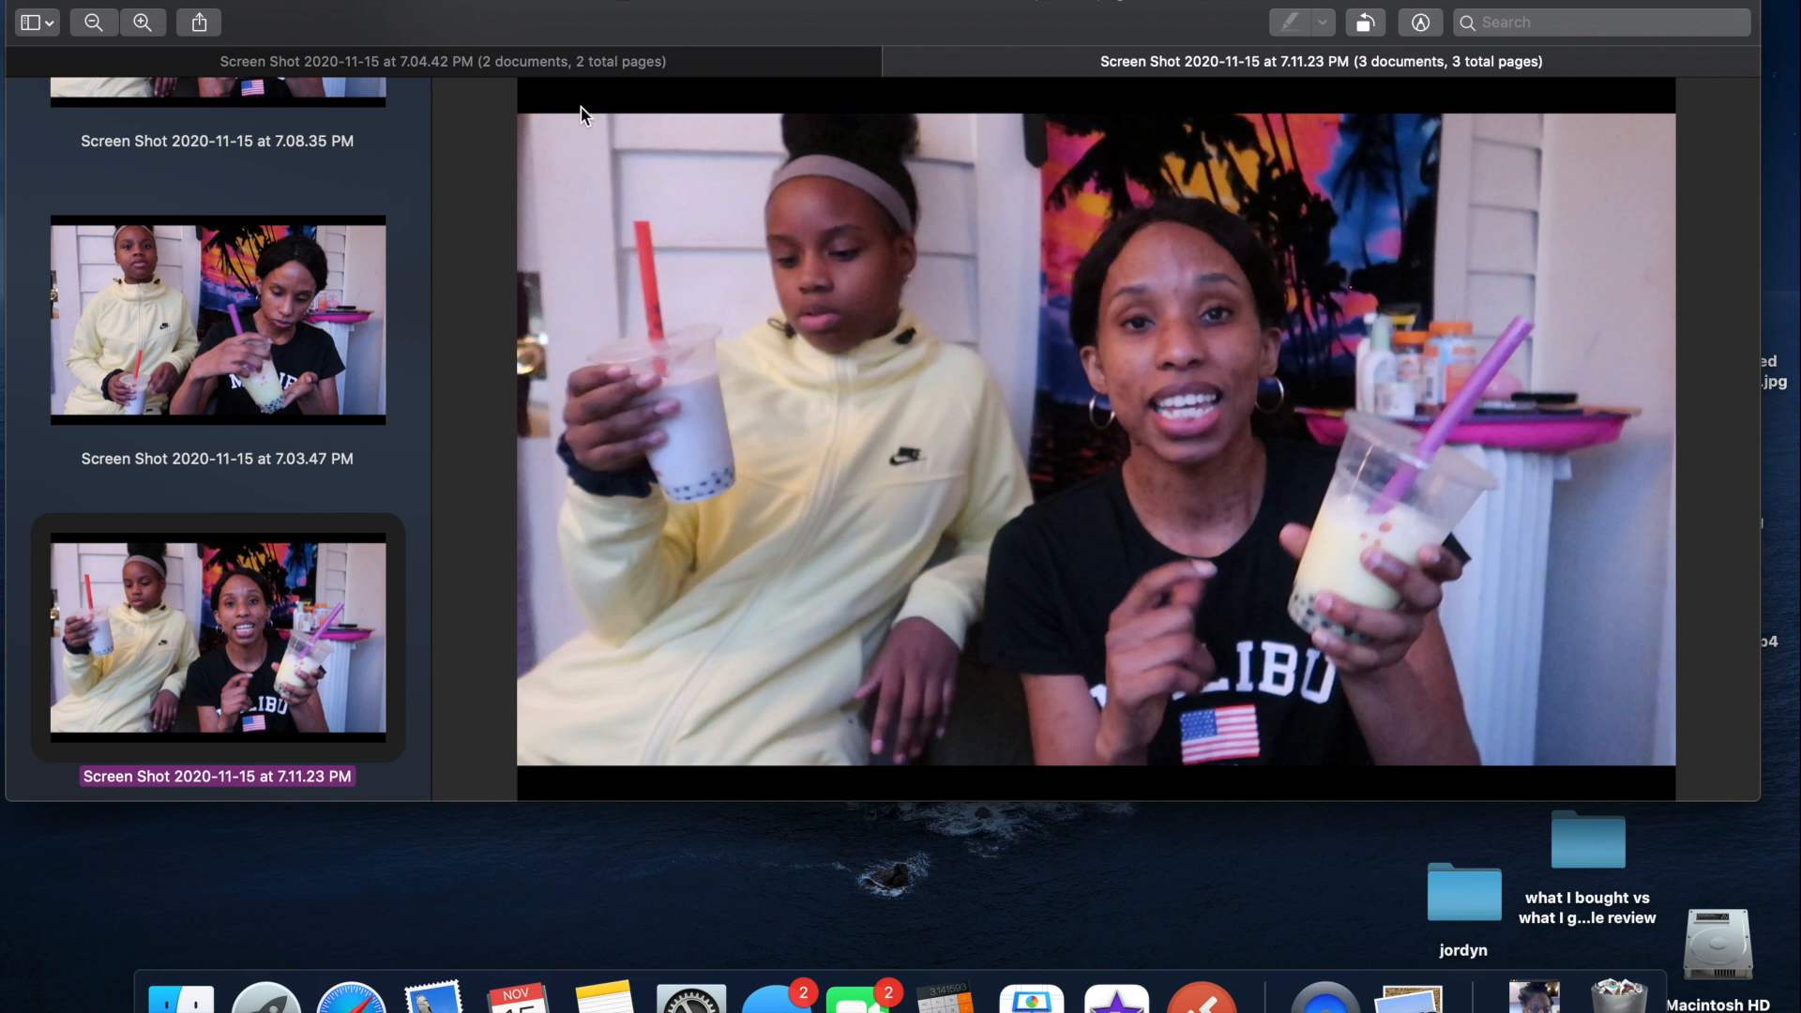
left_click(595, 61)
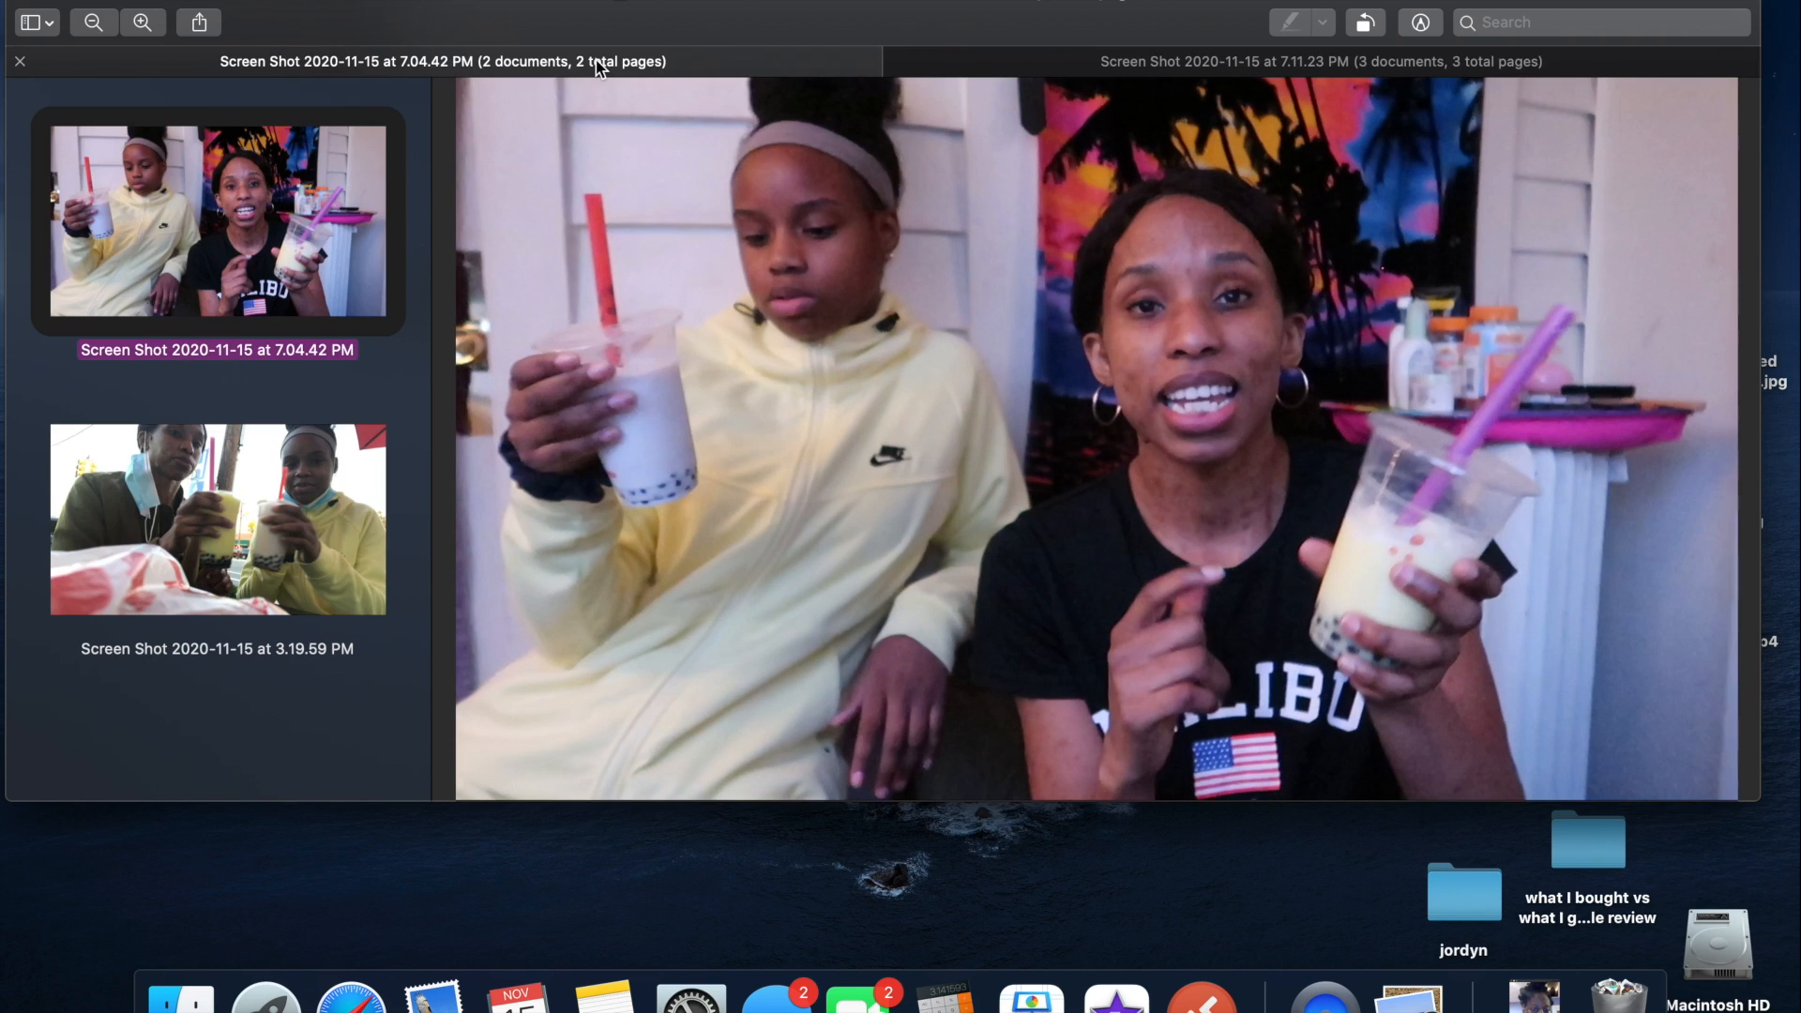
left_click(1037, 52)
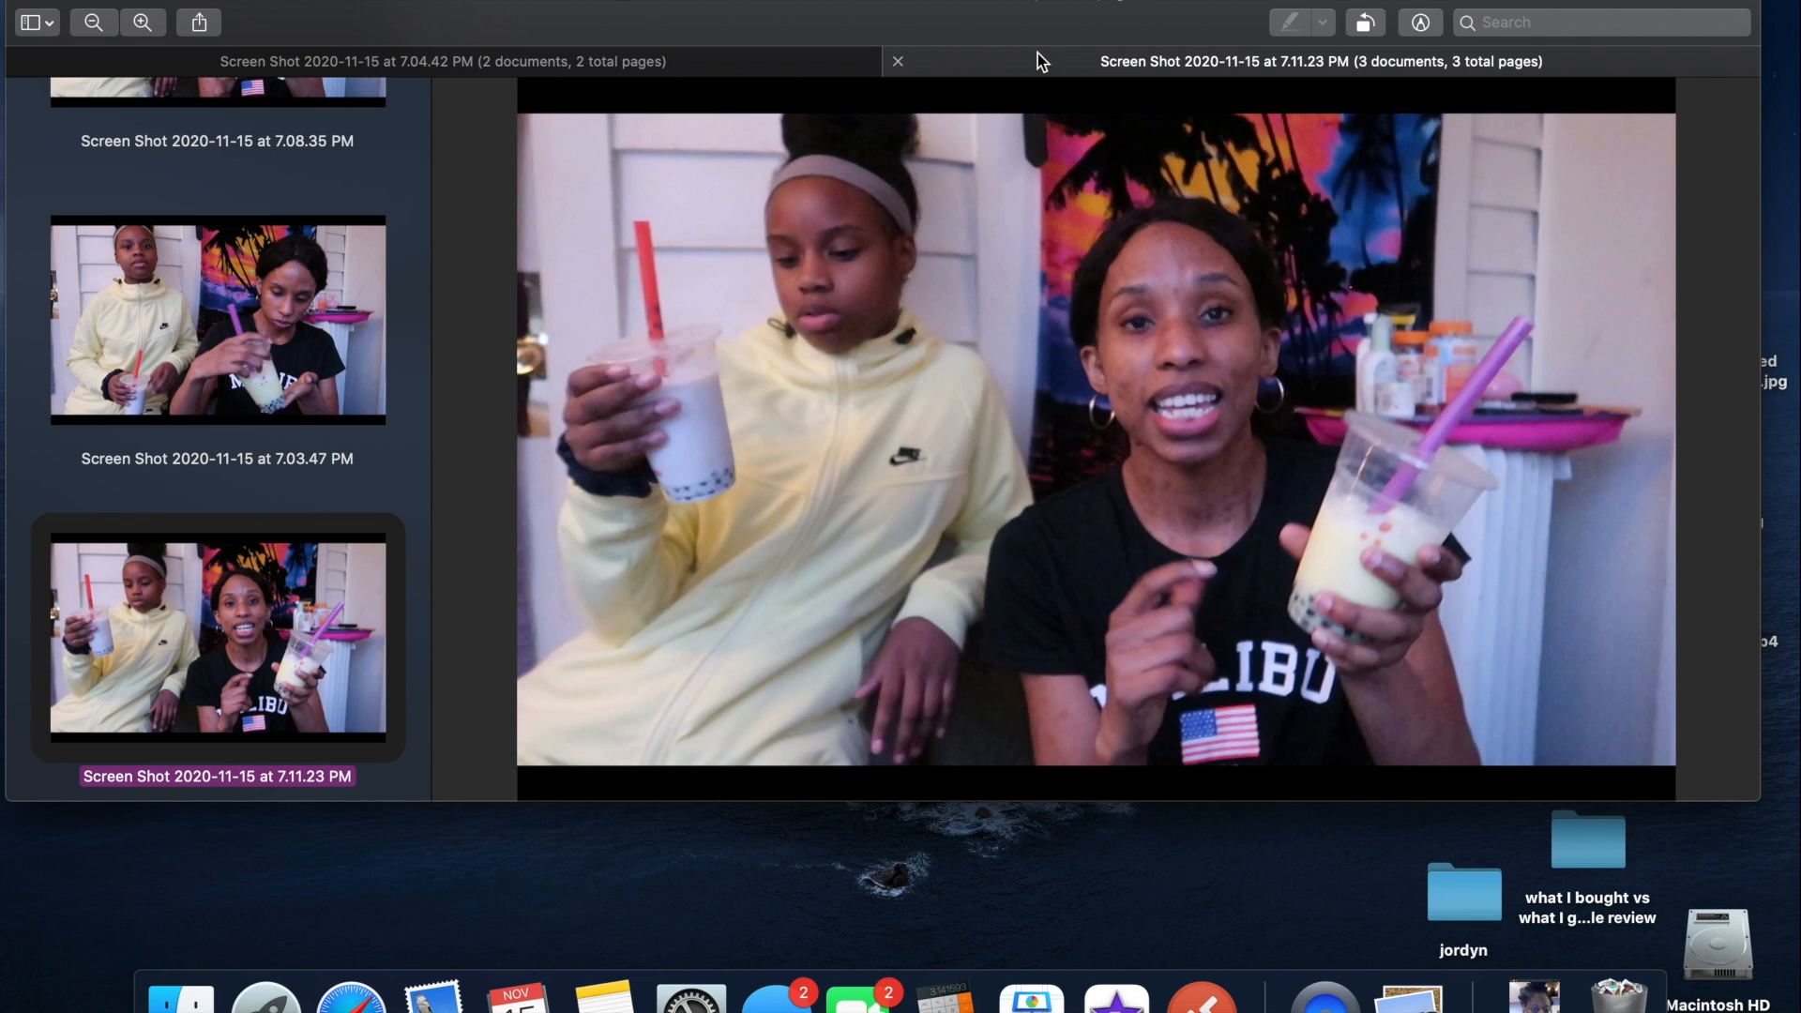
left_click(704, 72)
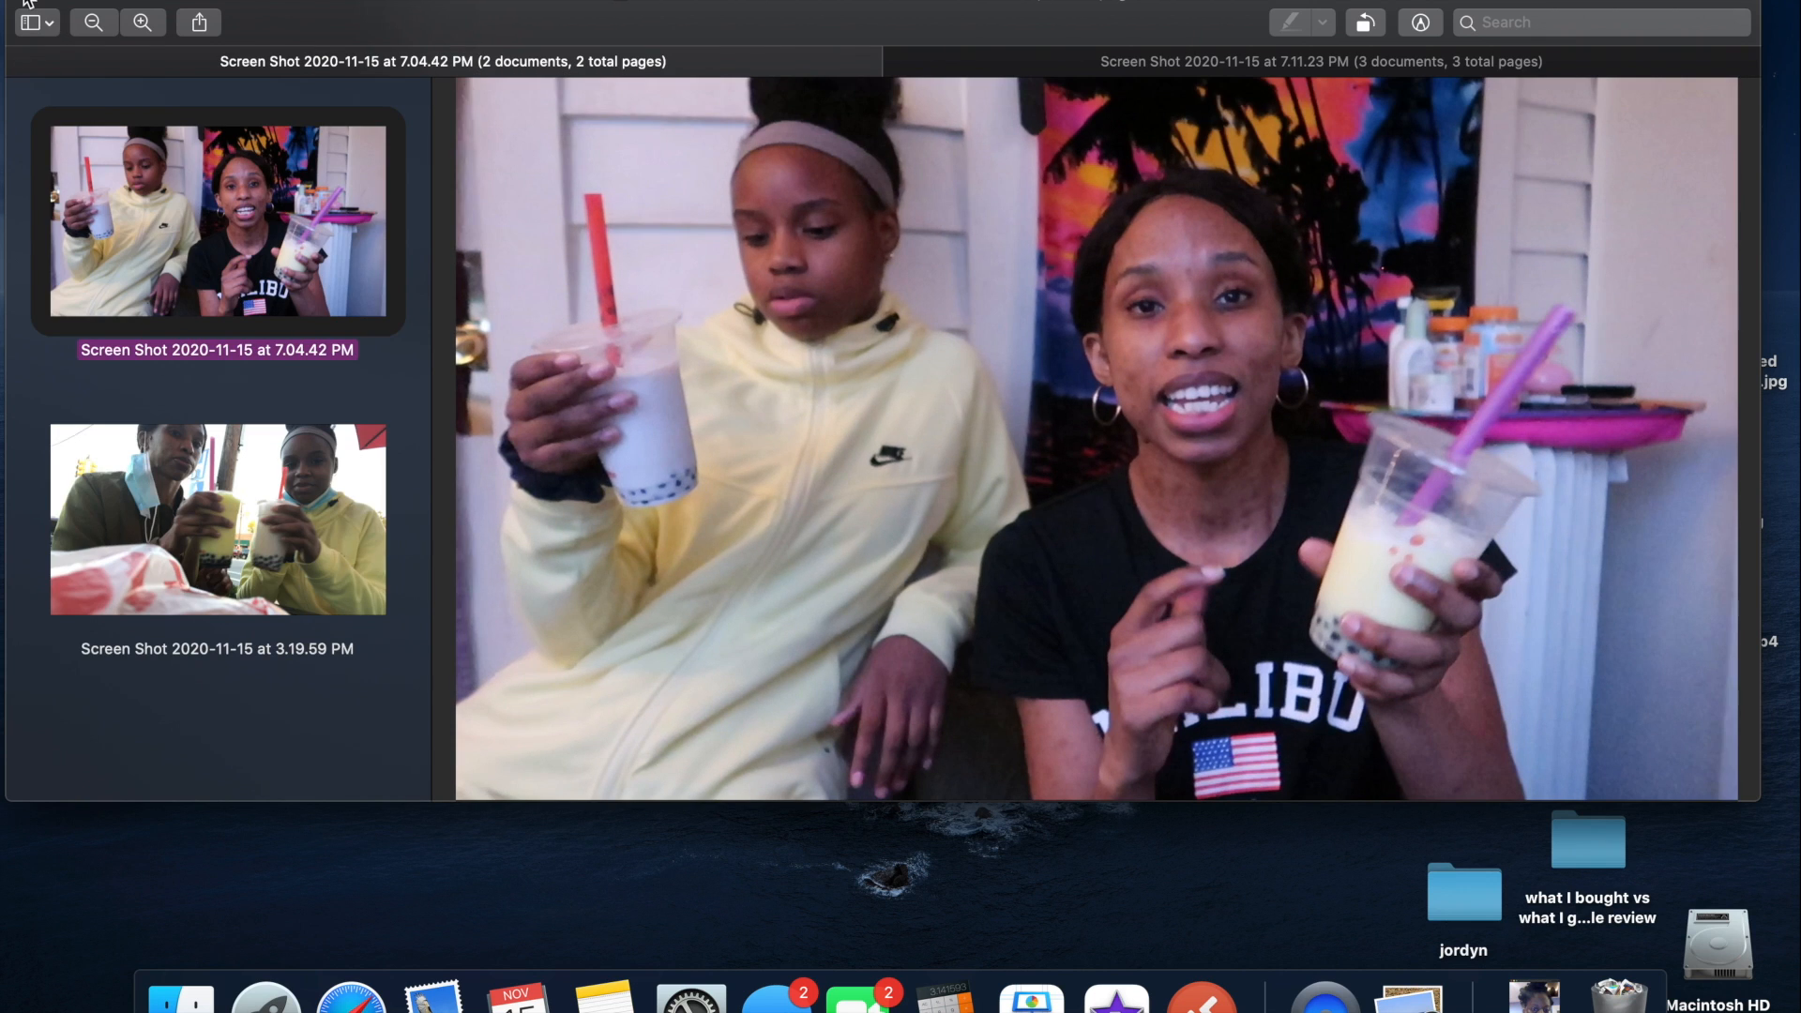
key("super+w")
key("super+w")
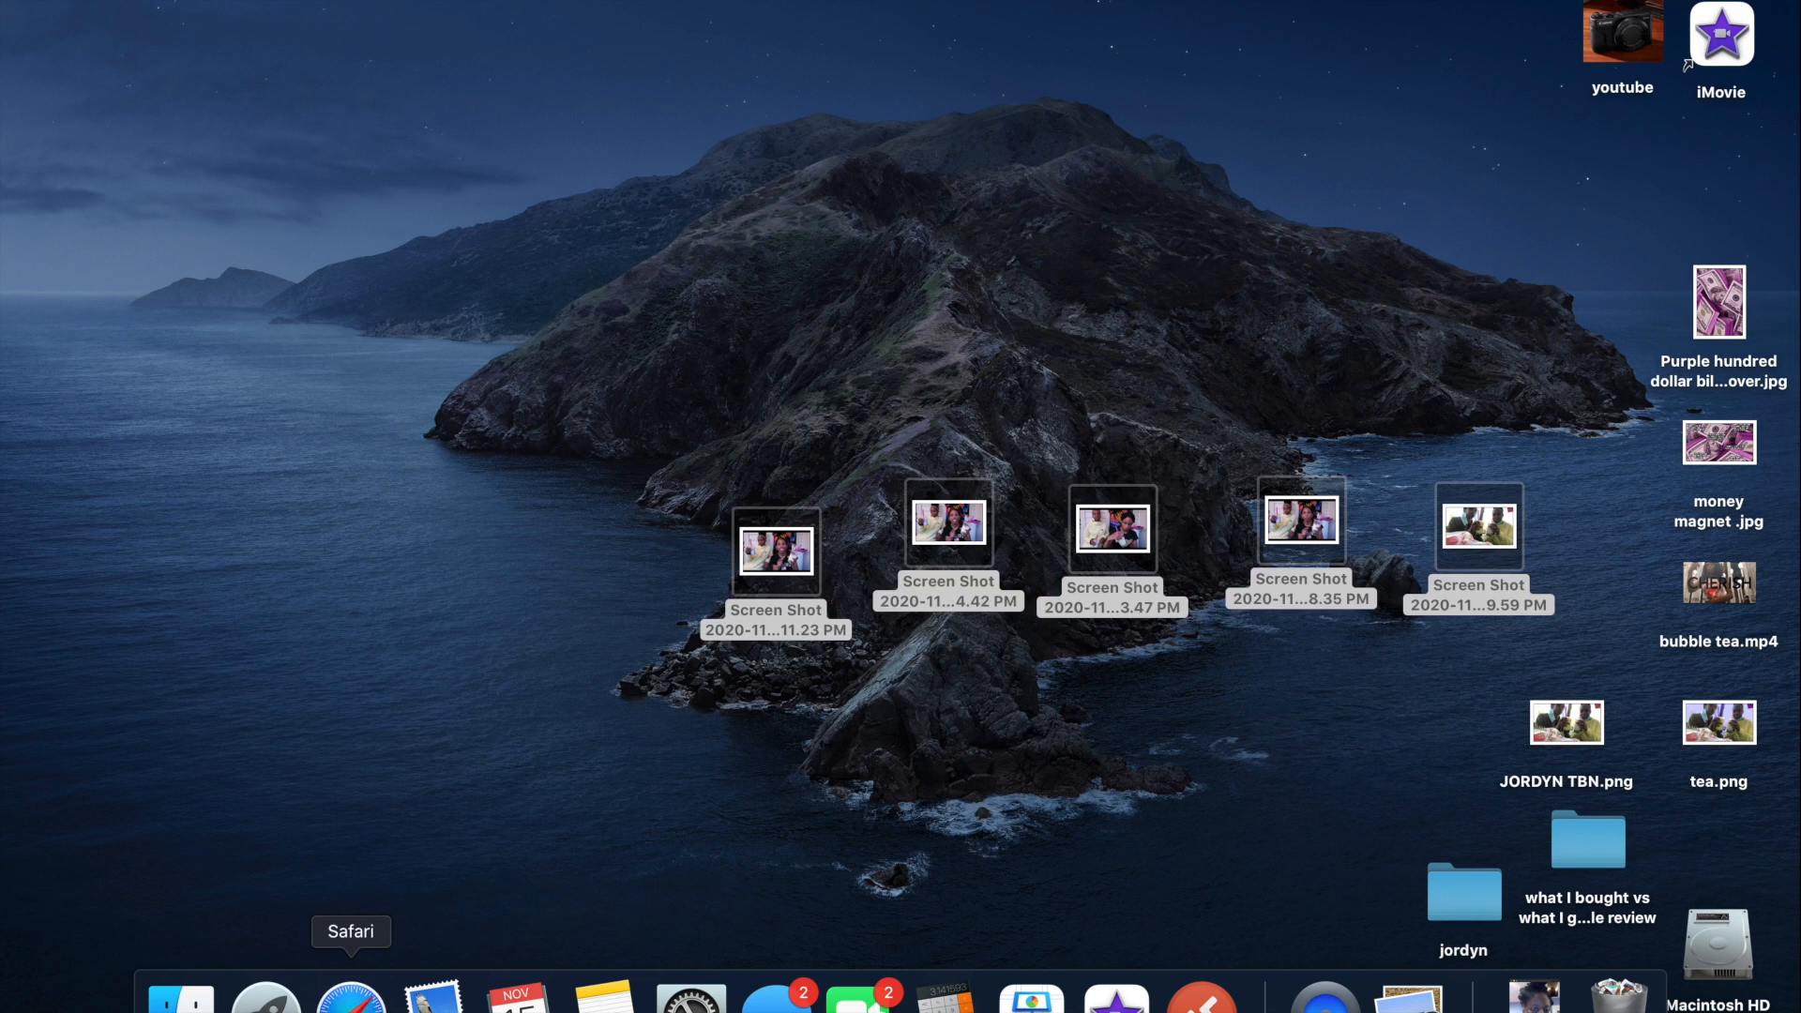
Step: Switch to Safari, open the Pixlr website and launch the Pixlr X editor
left_click(351, 996)
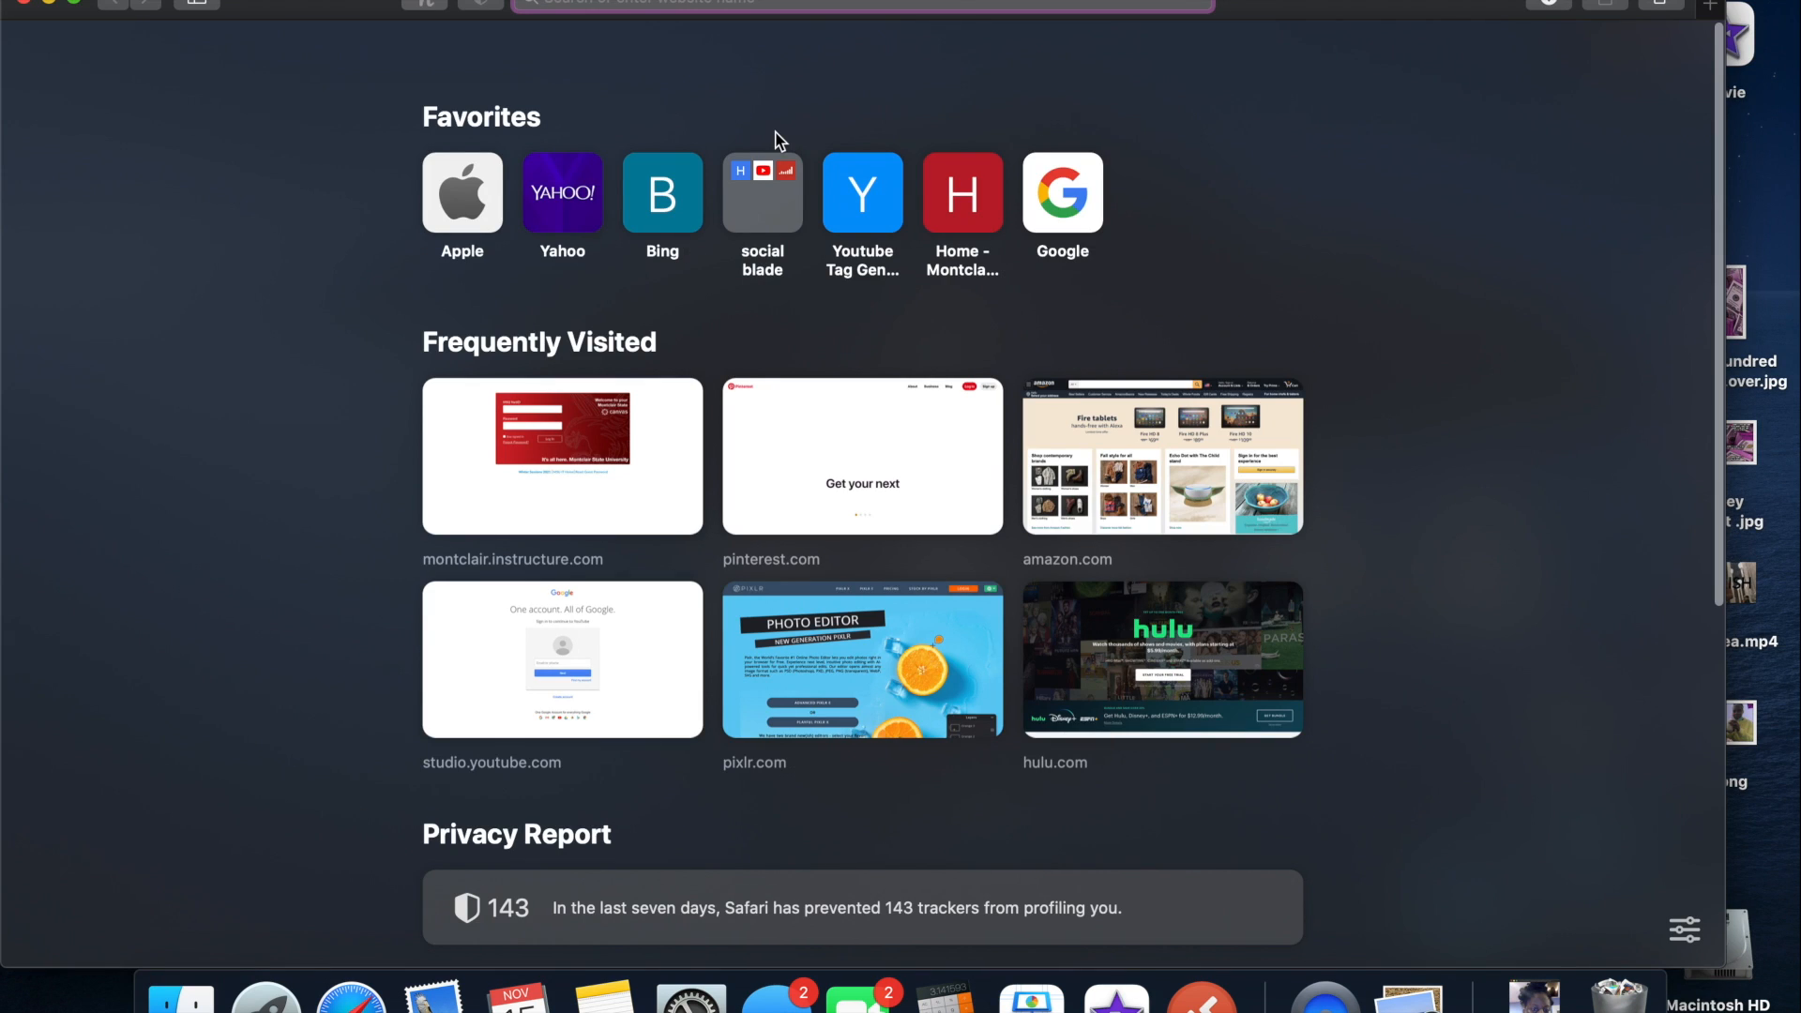
type("pix")
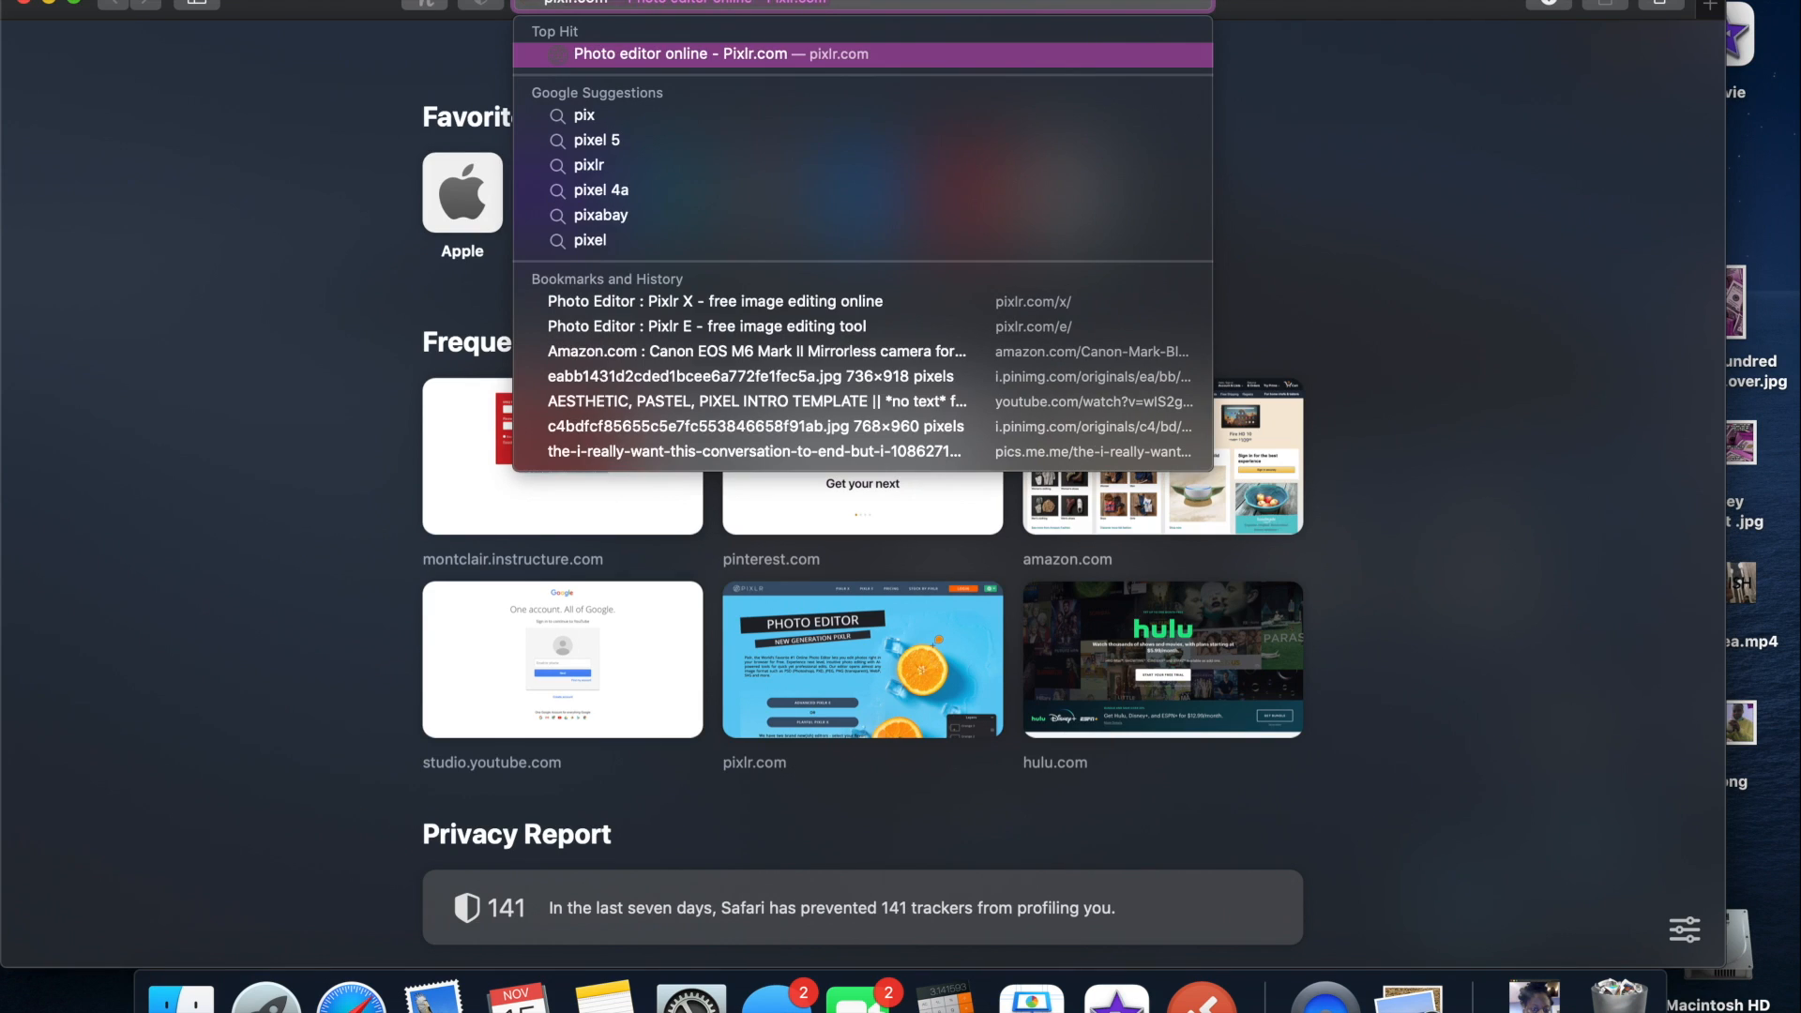
key("Return")
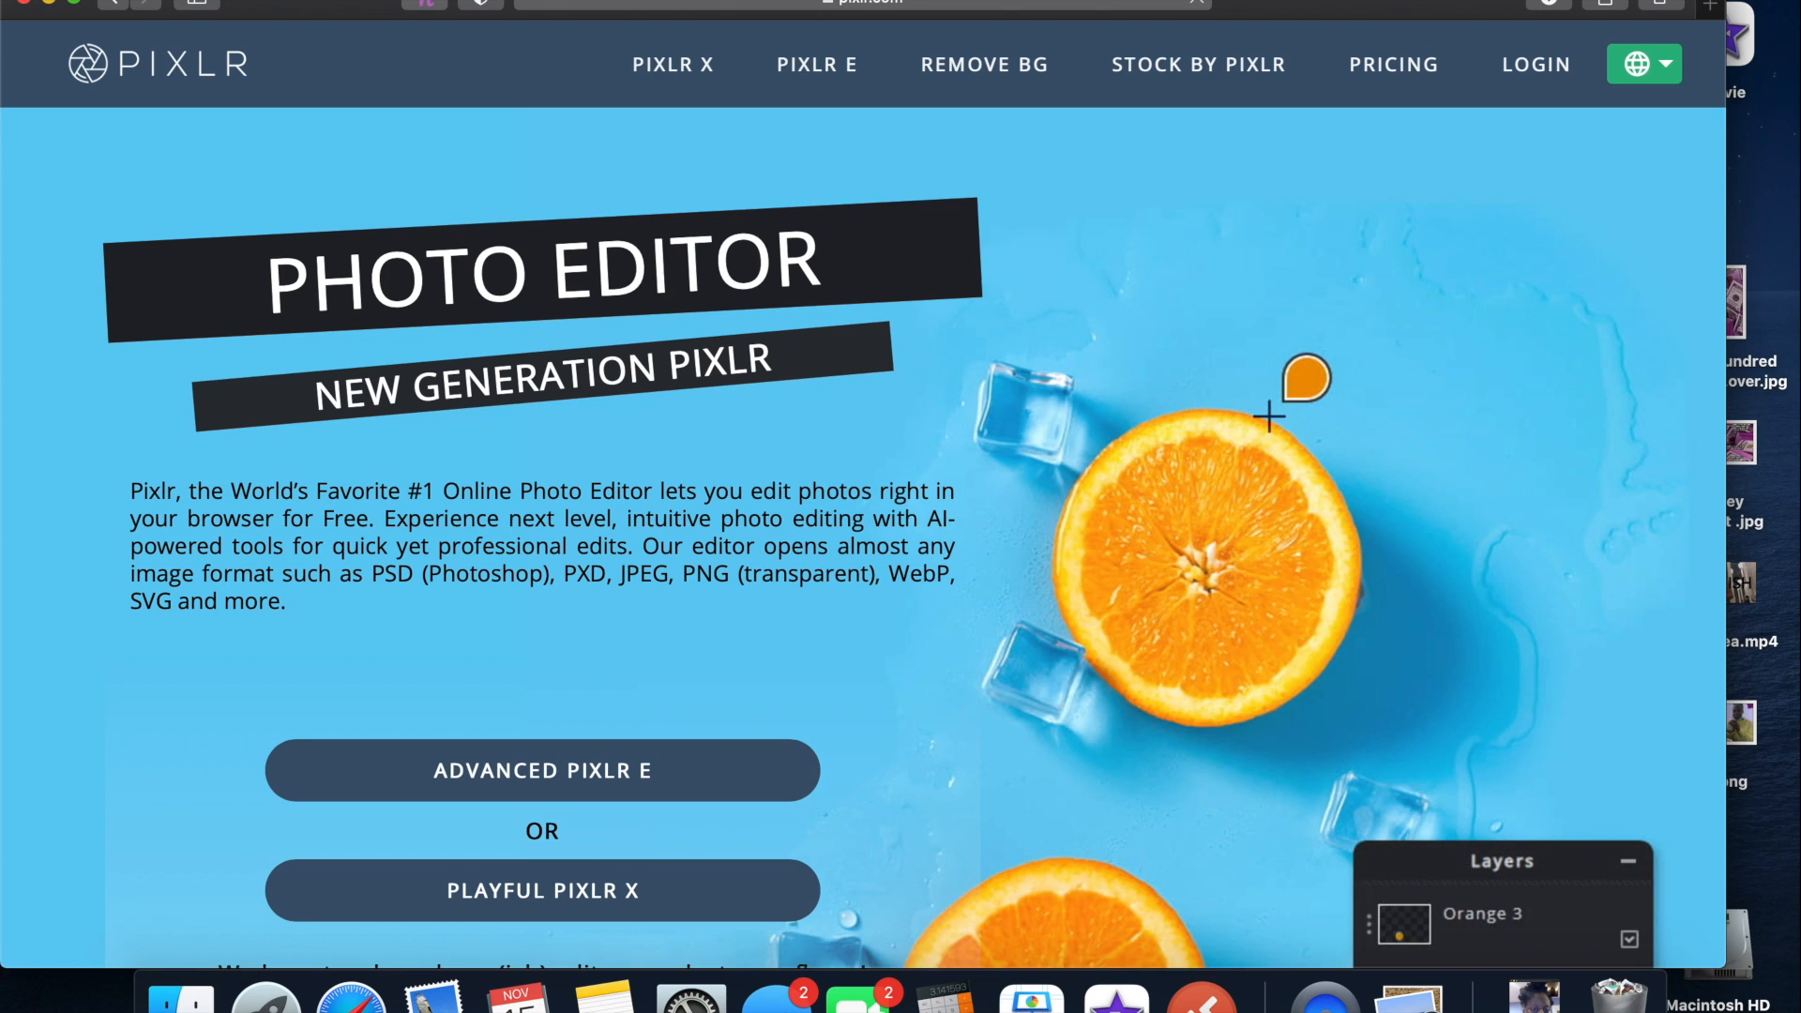
left_click(664, 873)
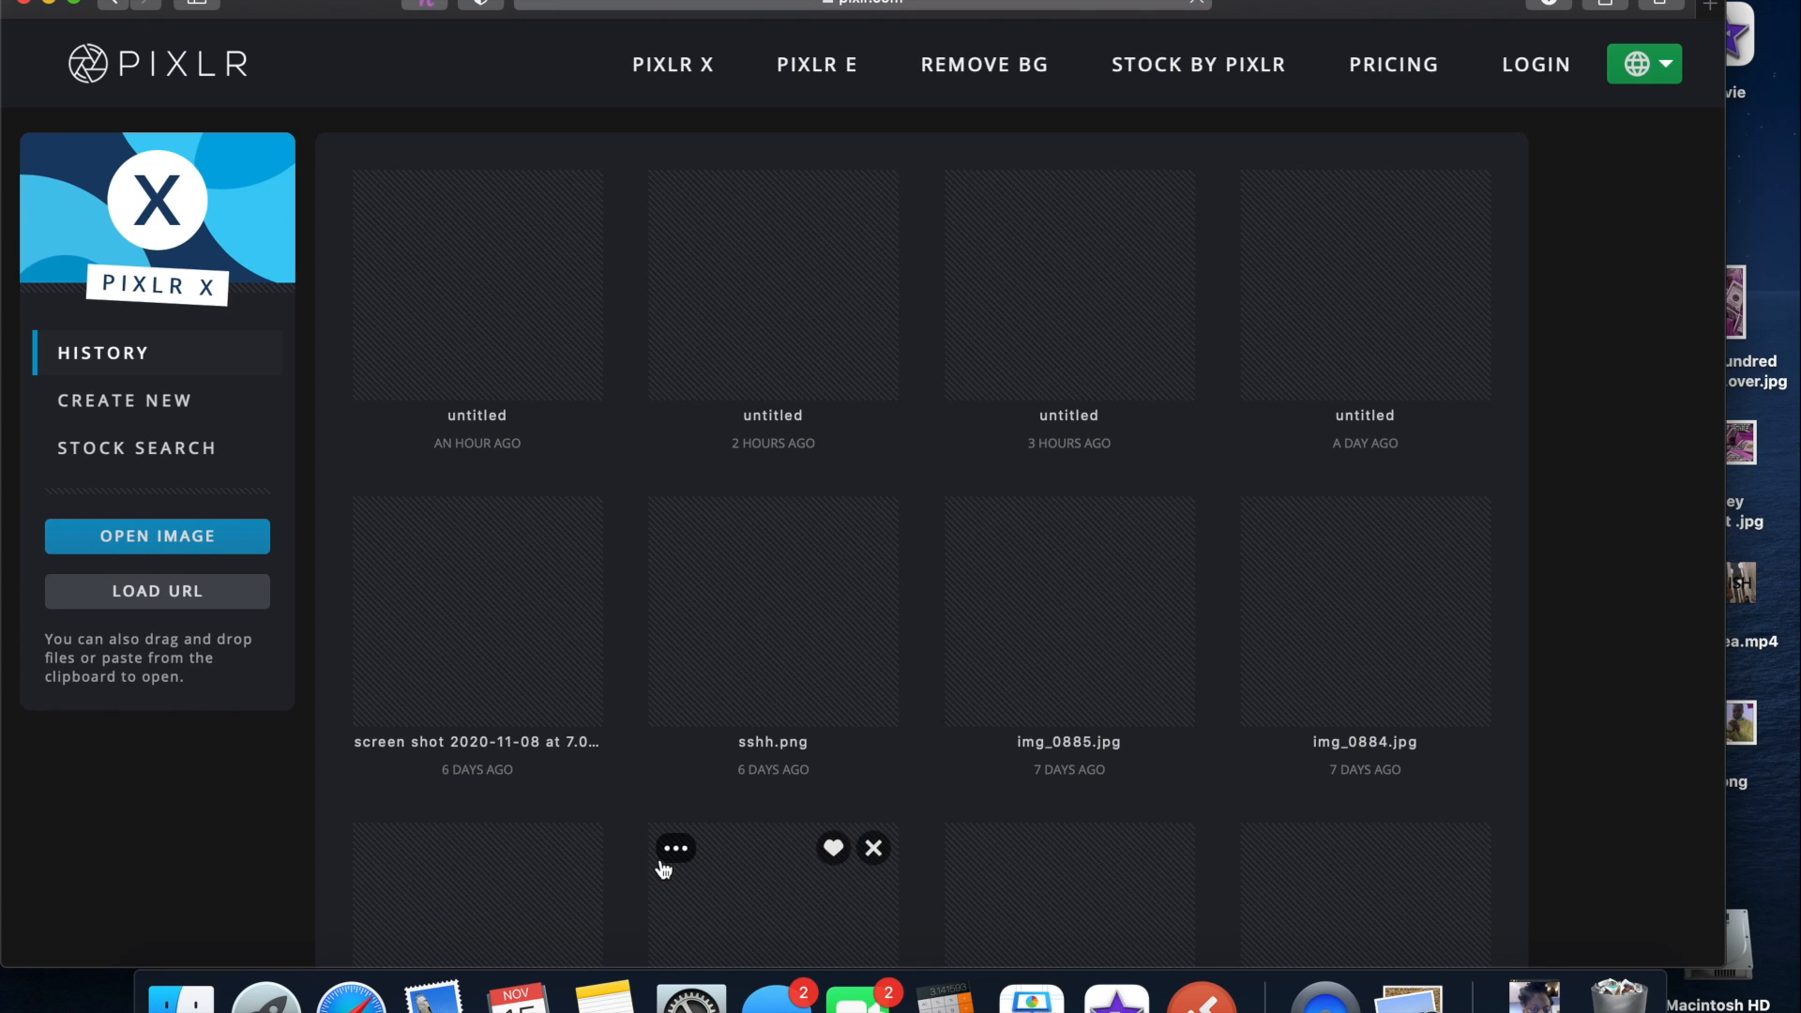
Step: Create a new blank canvas from the Web 720p preset, 1280x720
left_click(103, 403)
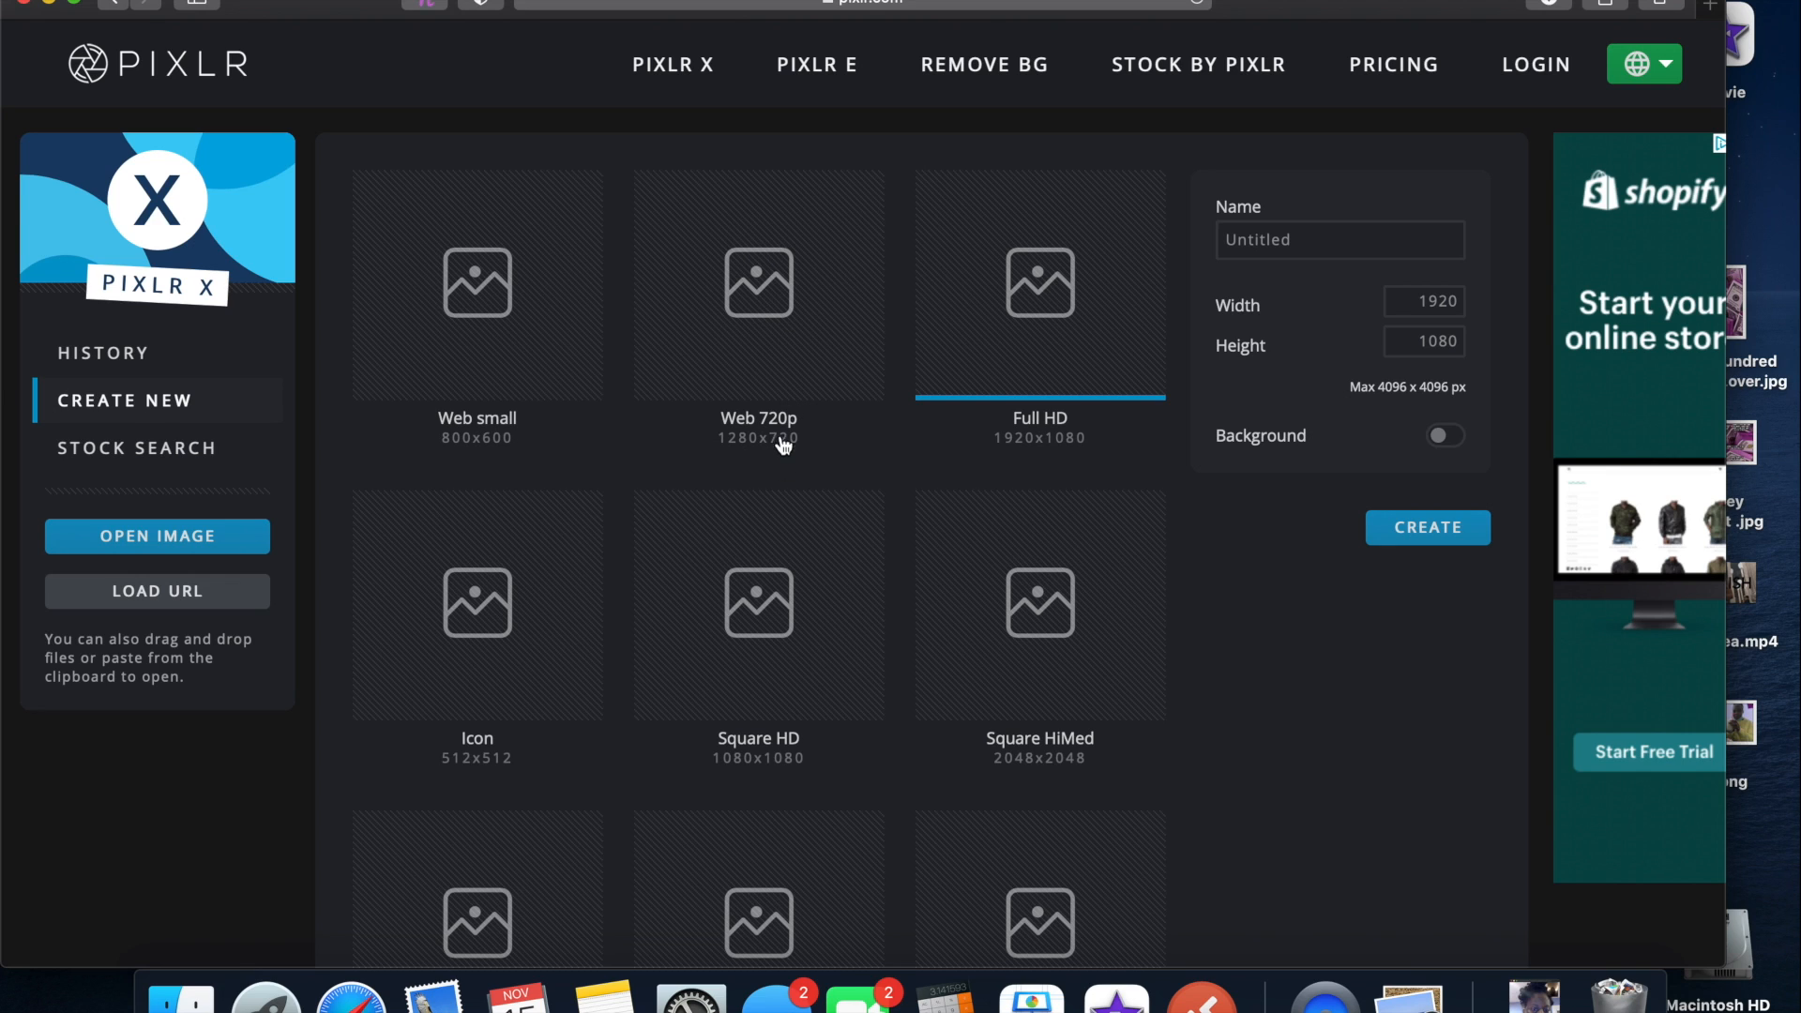
left_click(756, 315)
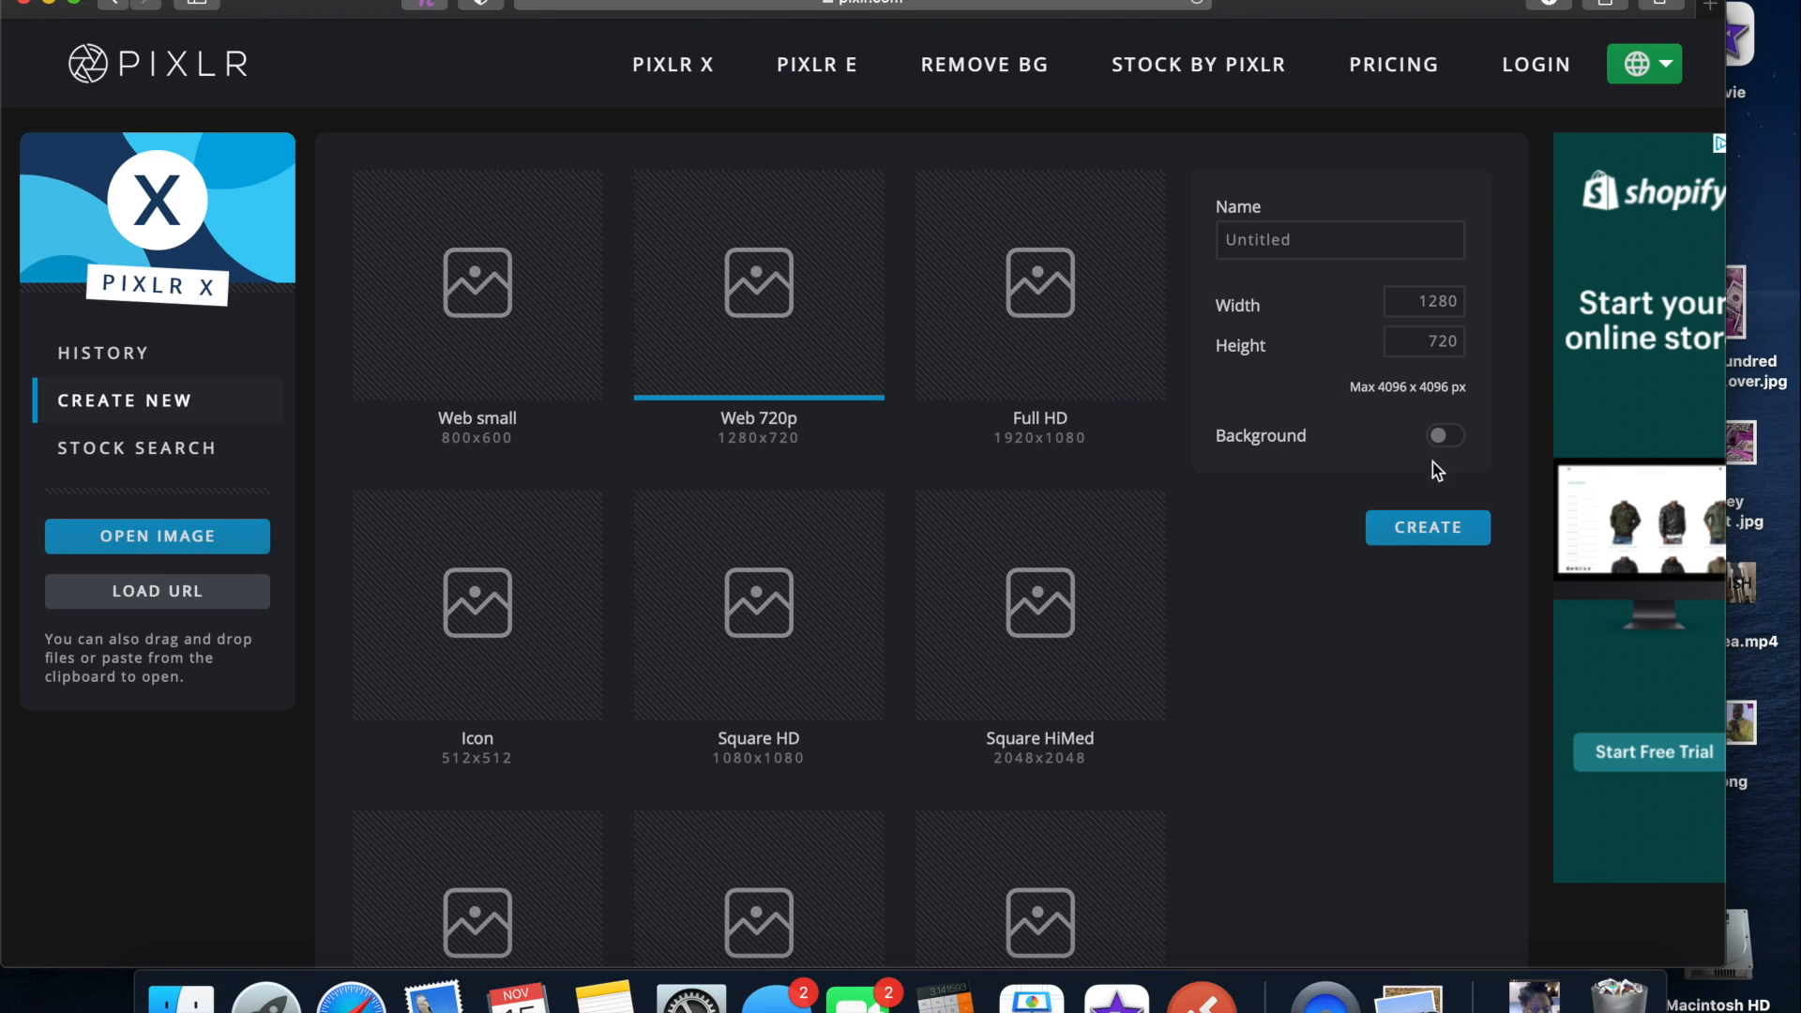
left_click(1428, 527)
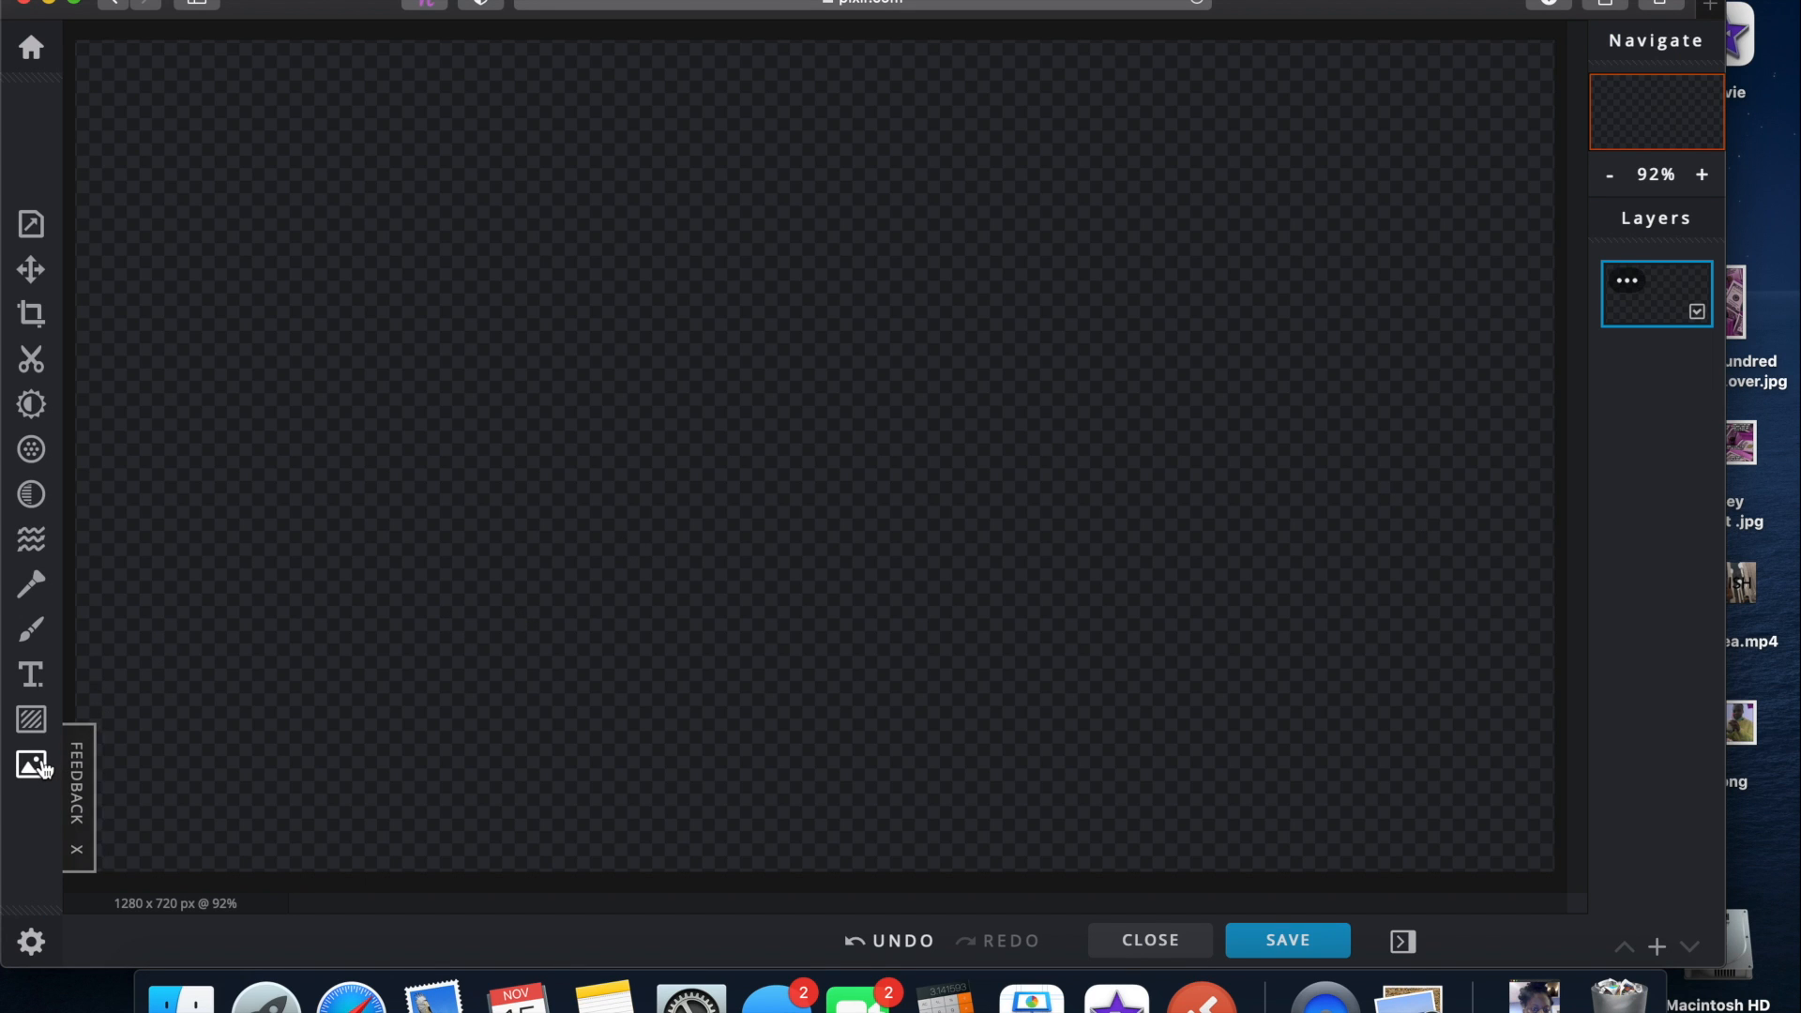
Step: Add the desktop image "Screen Shot 2020-11-15 at 7.04.42 PM" as a layer in the current document
left_click(34, 771)
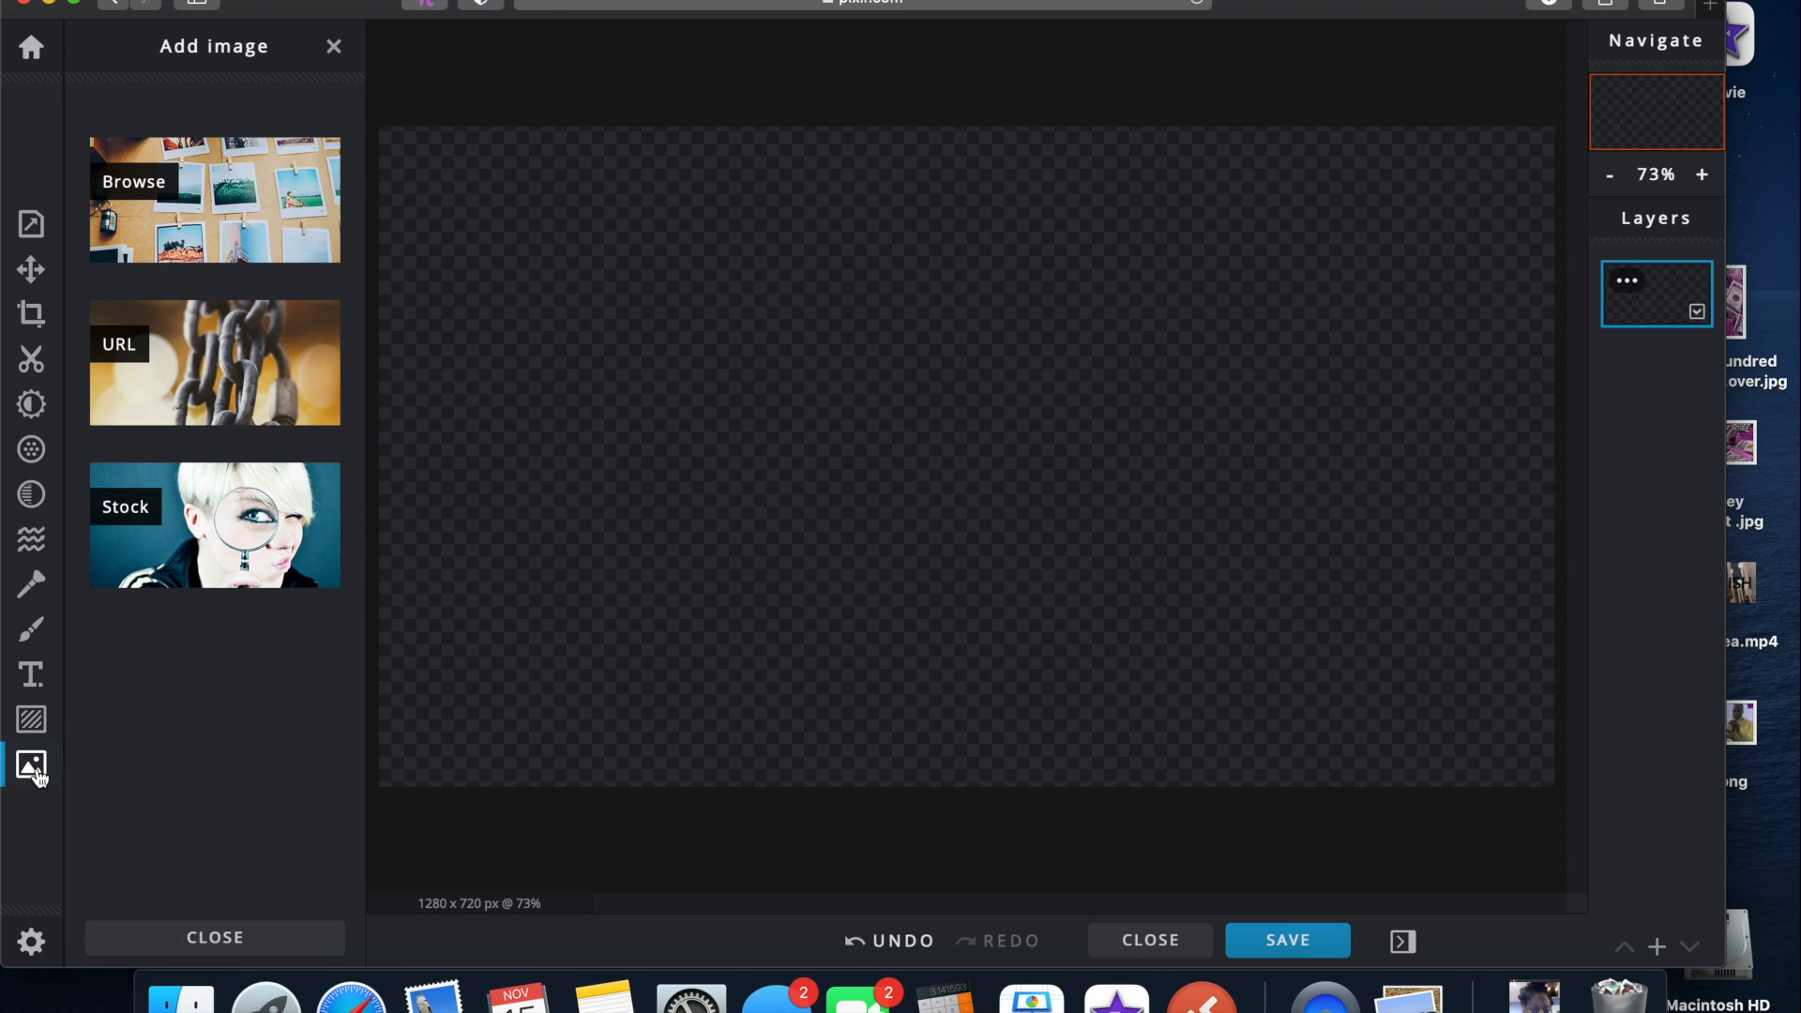
left_click(228, 216)
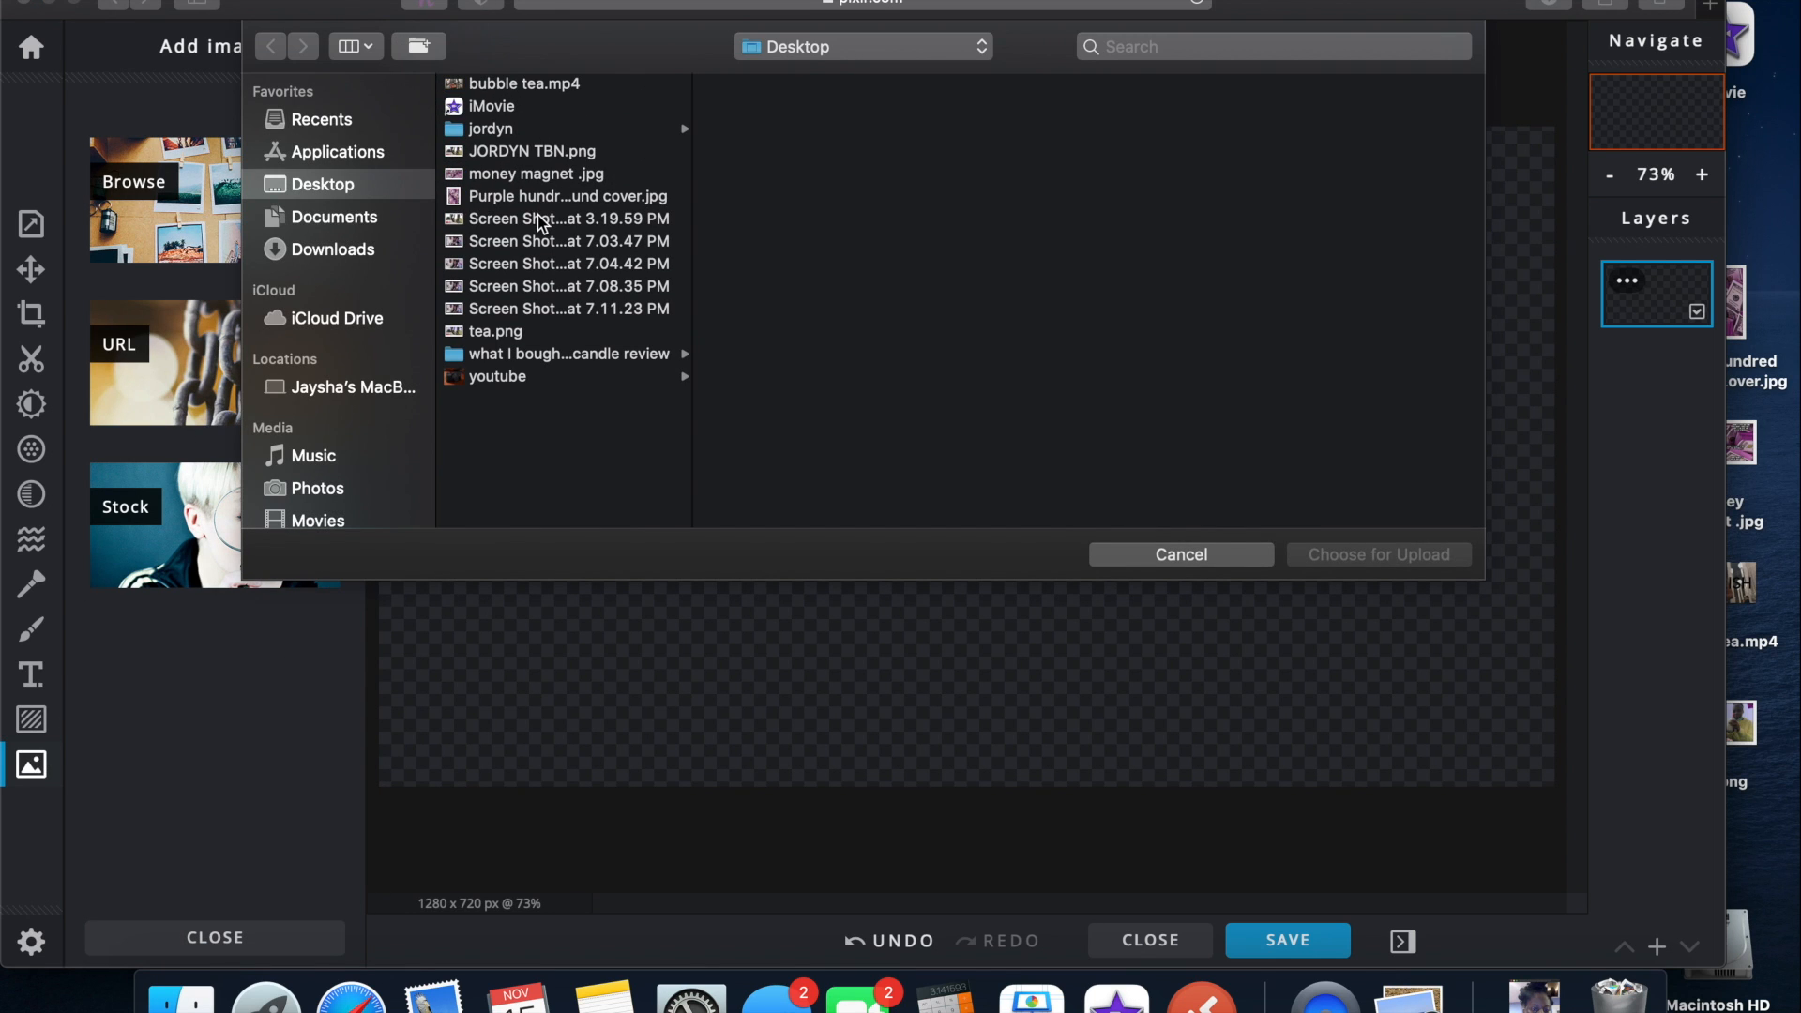
left_click(541, 222)
key("Down")
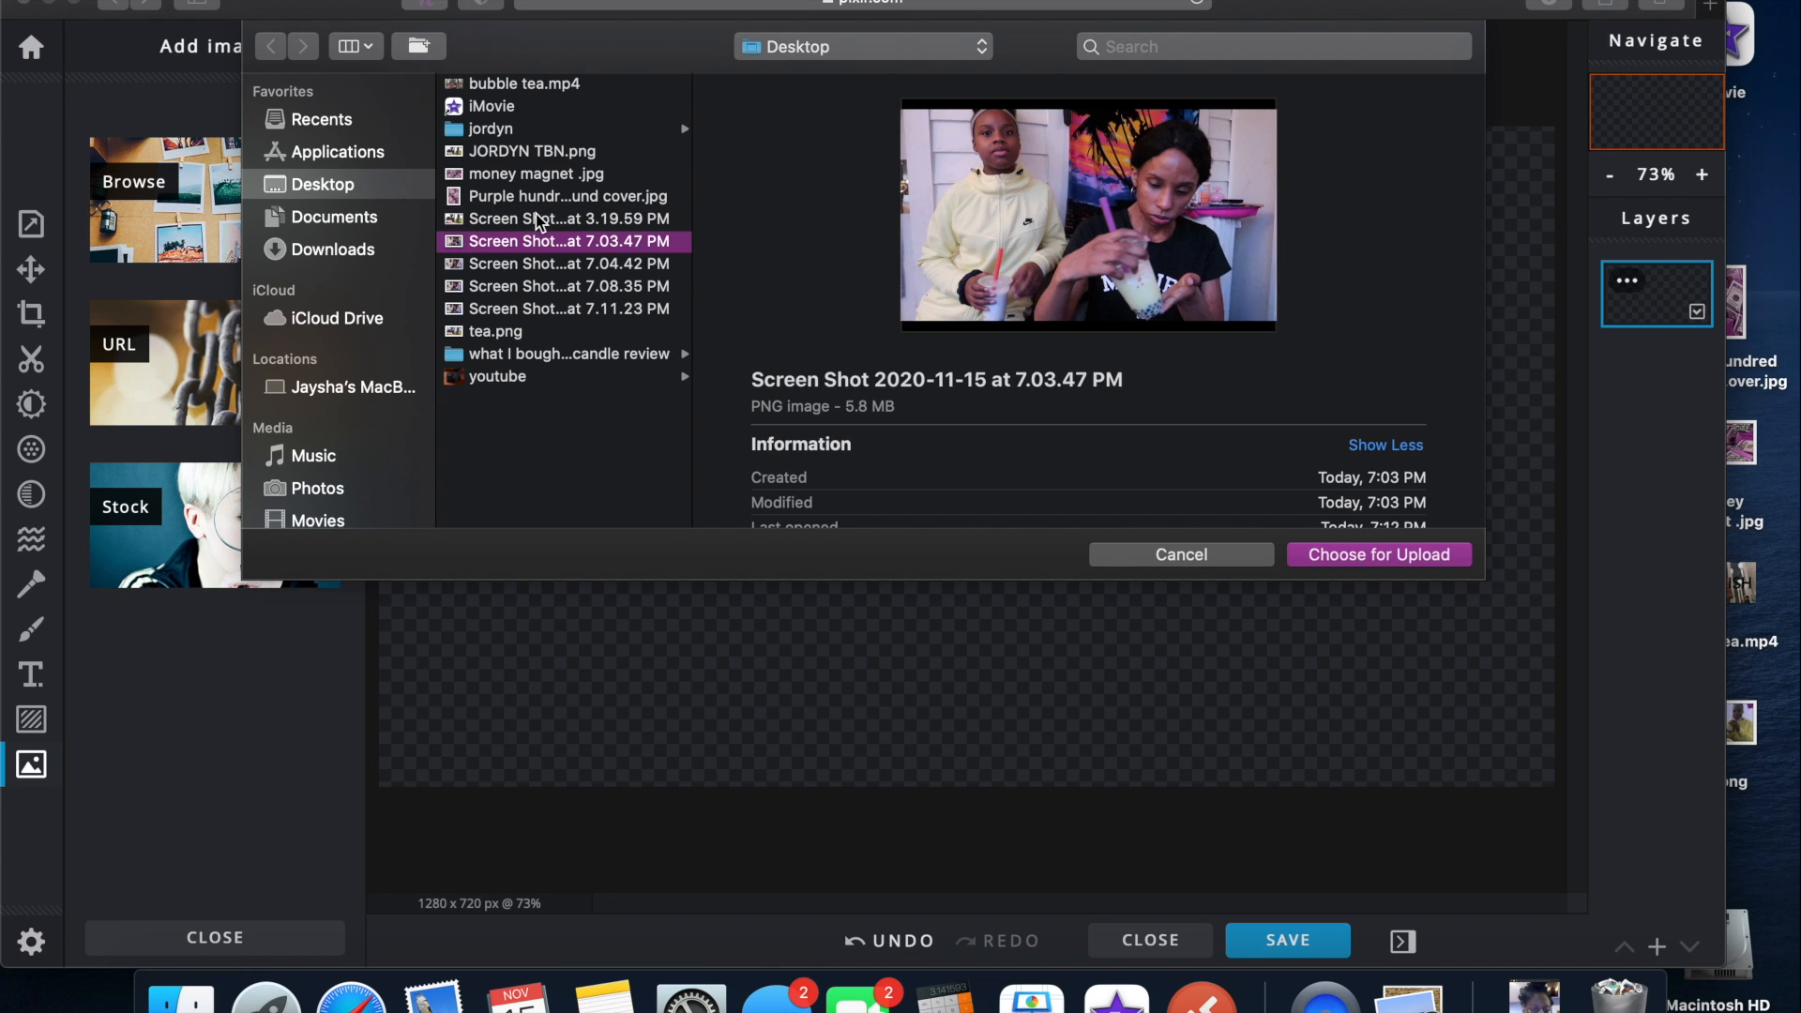
key("Down")
key("Down")
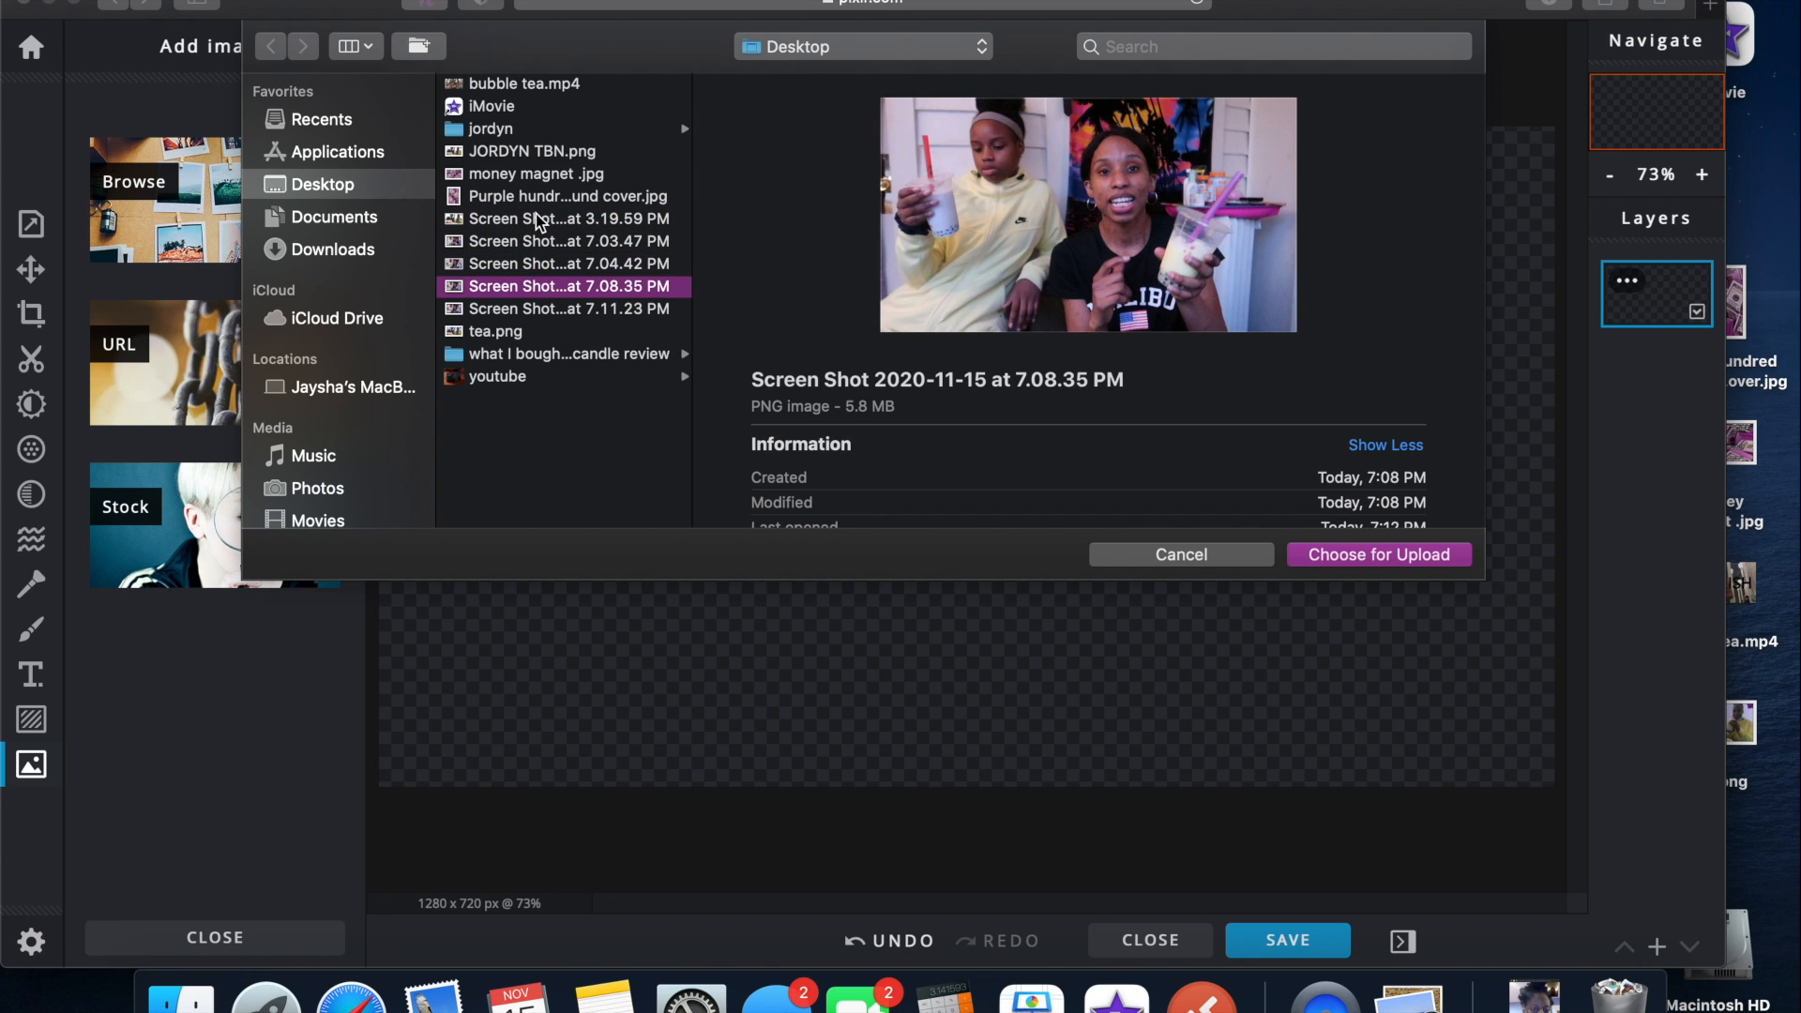
key("Down")
key("Down")
key("Up")
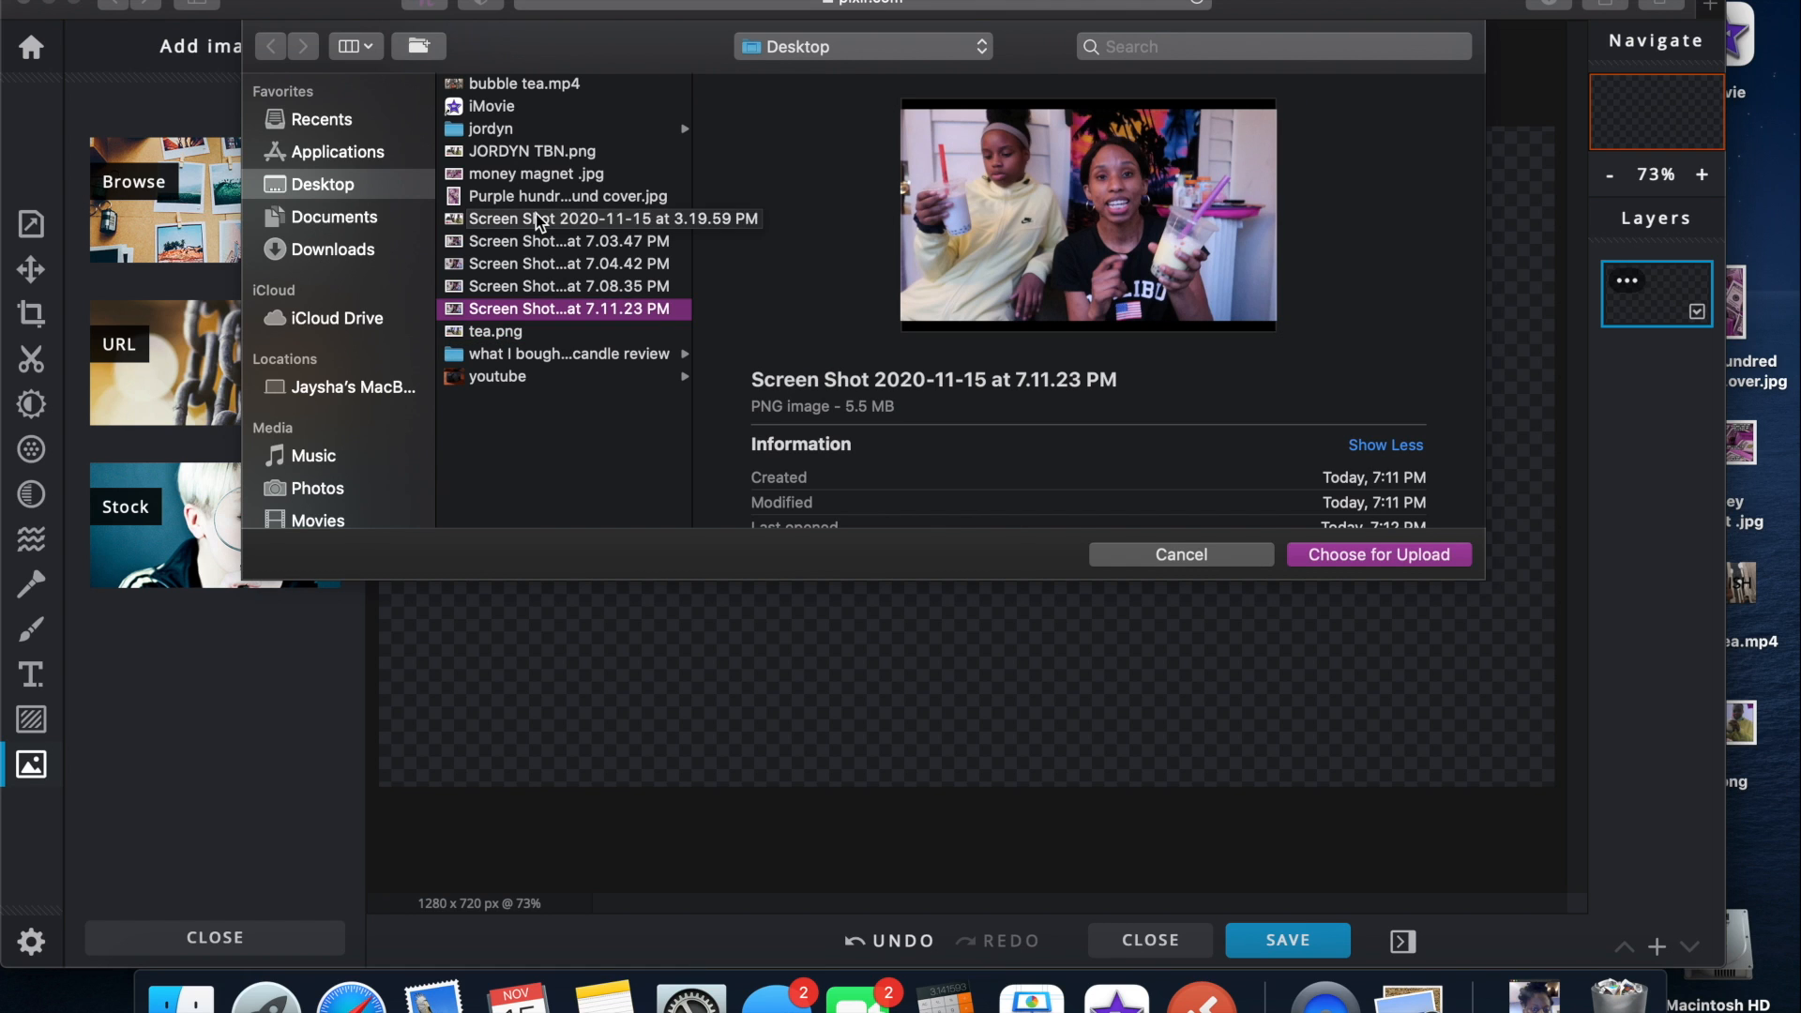
key("Up")
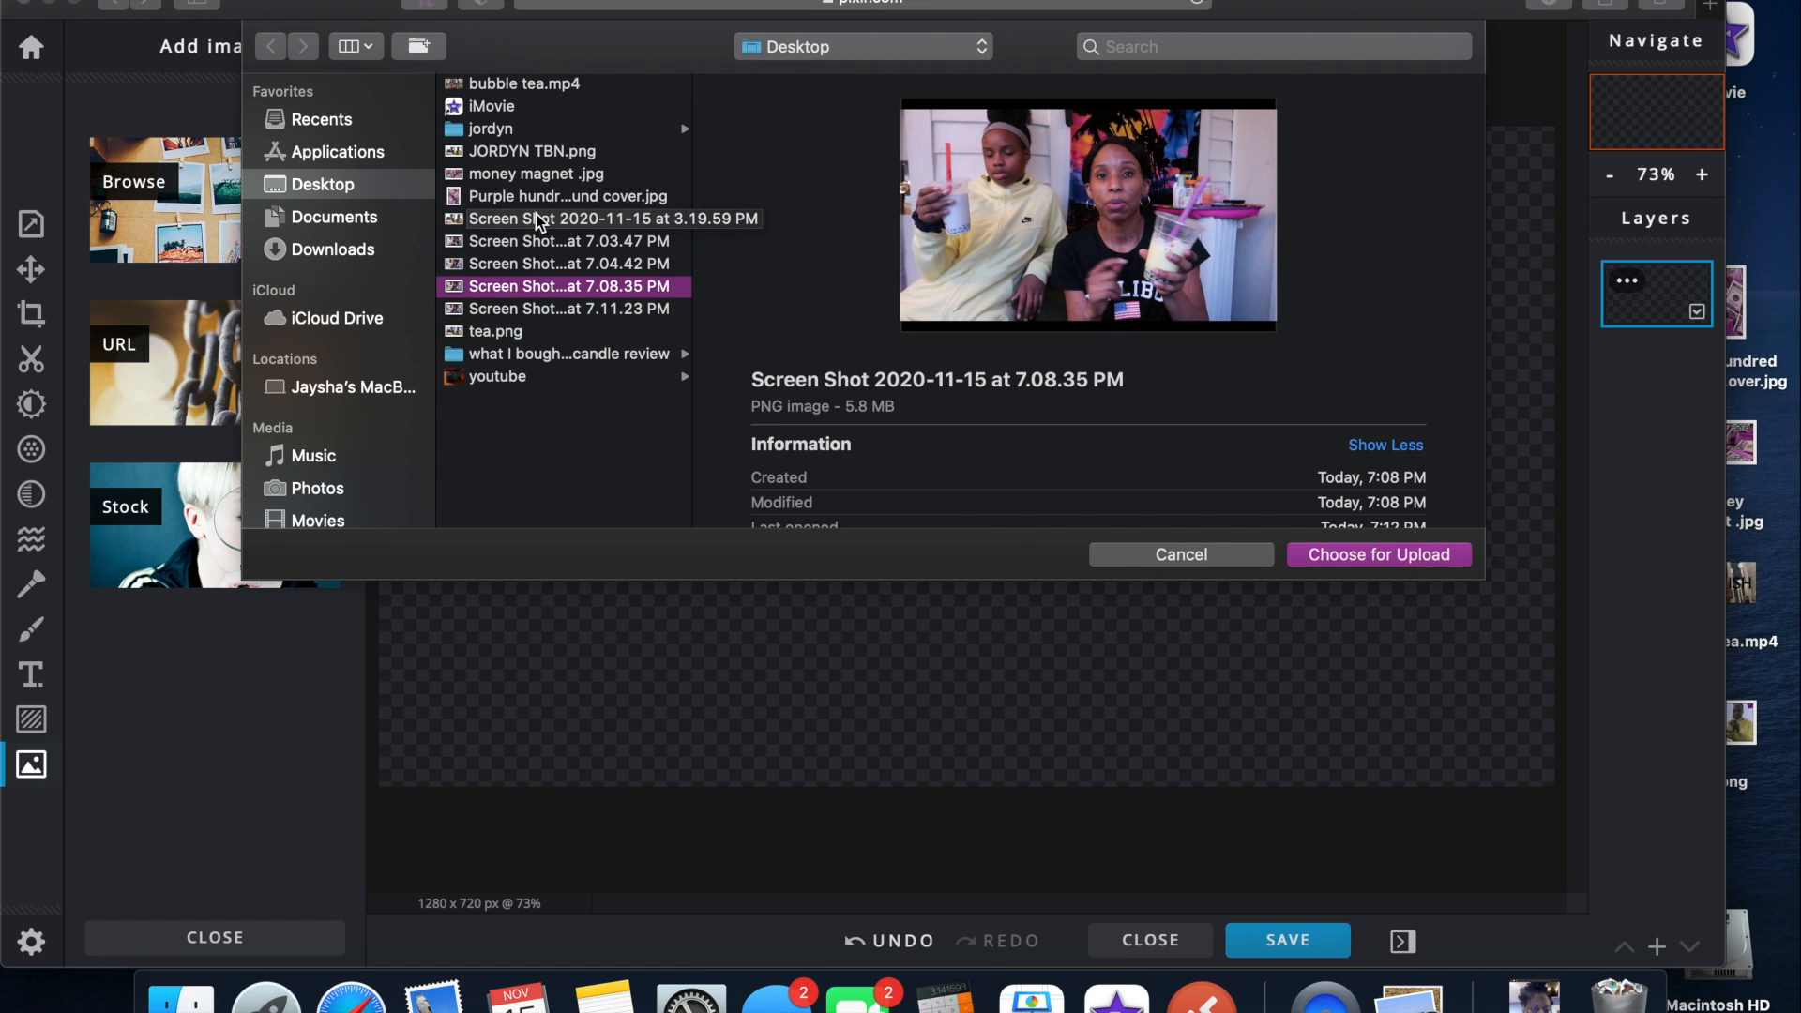
key("Up")
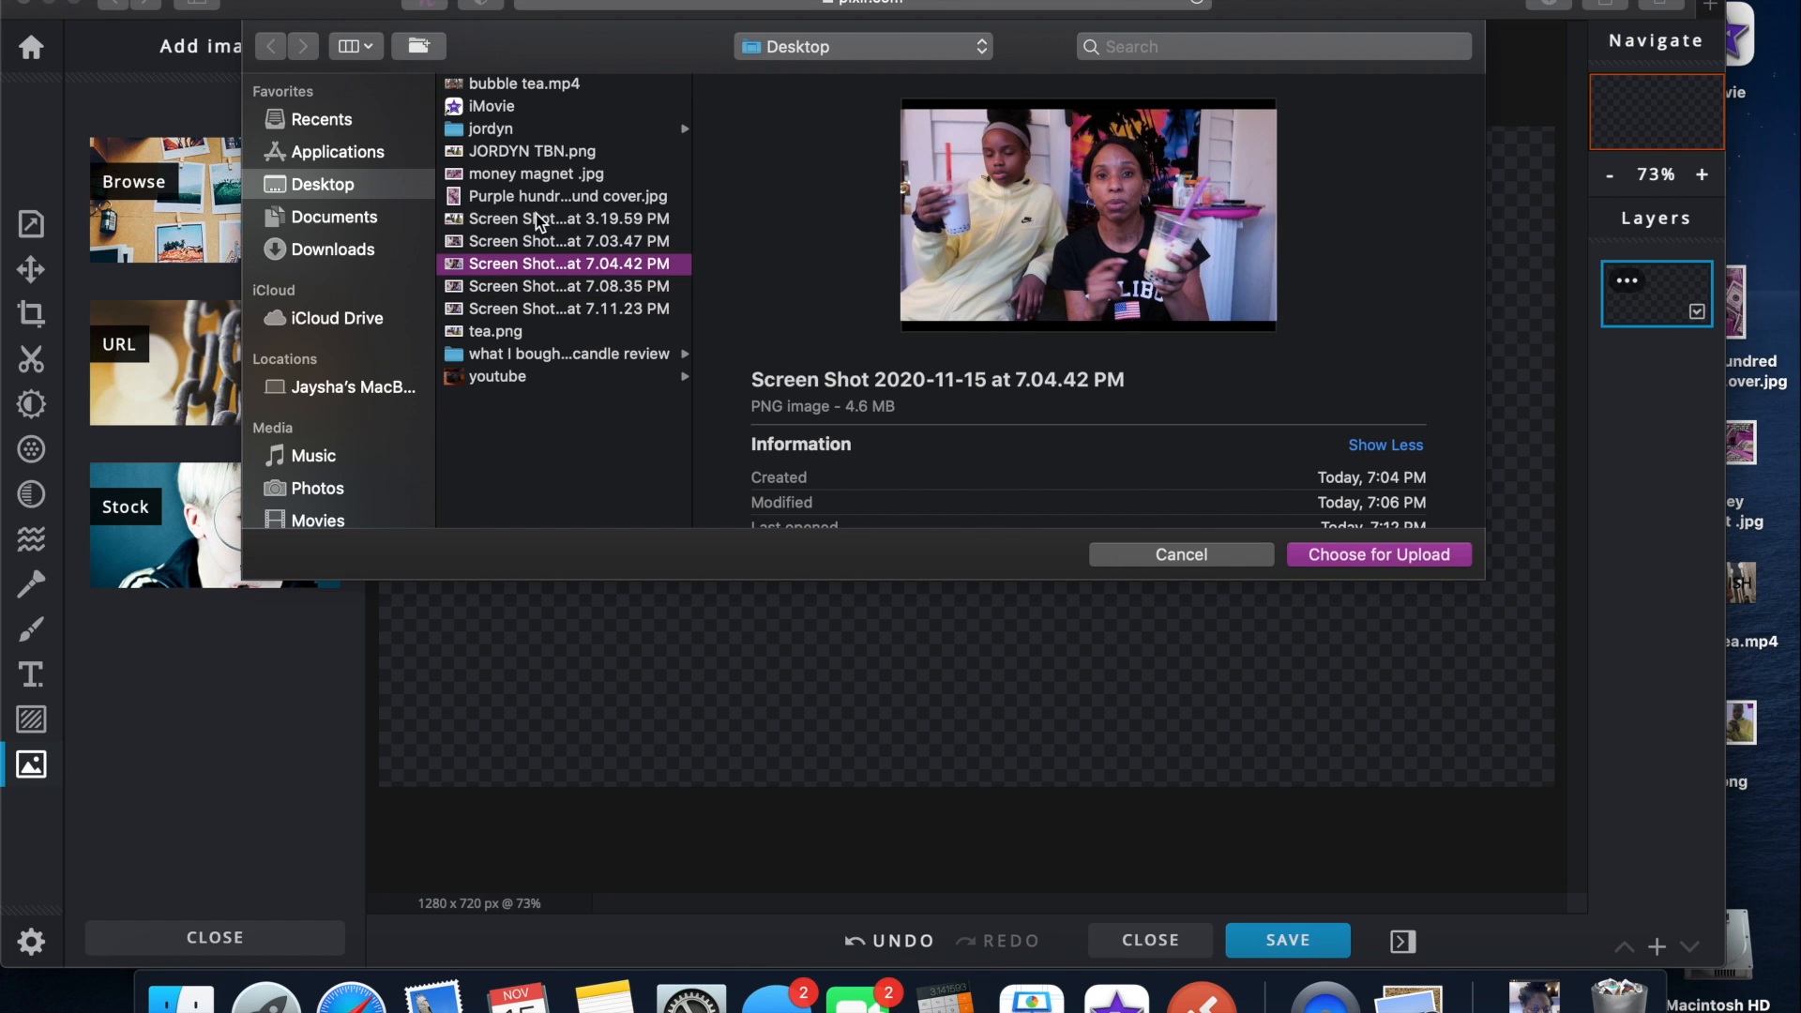
key("Return")
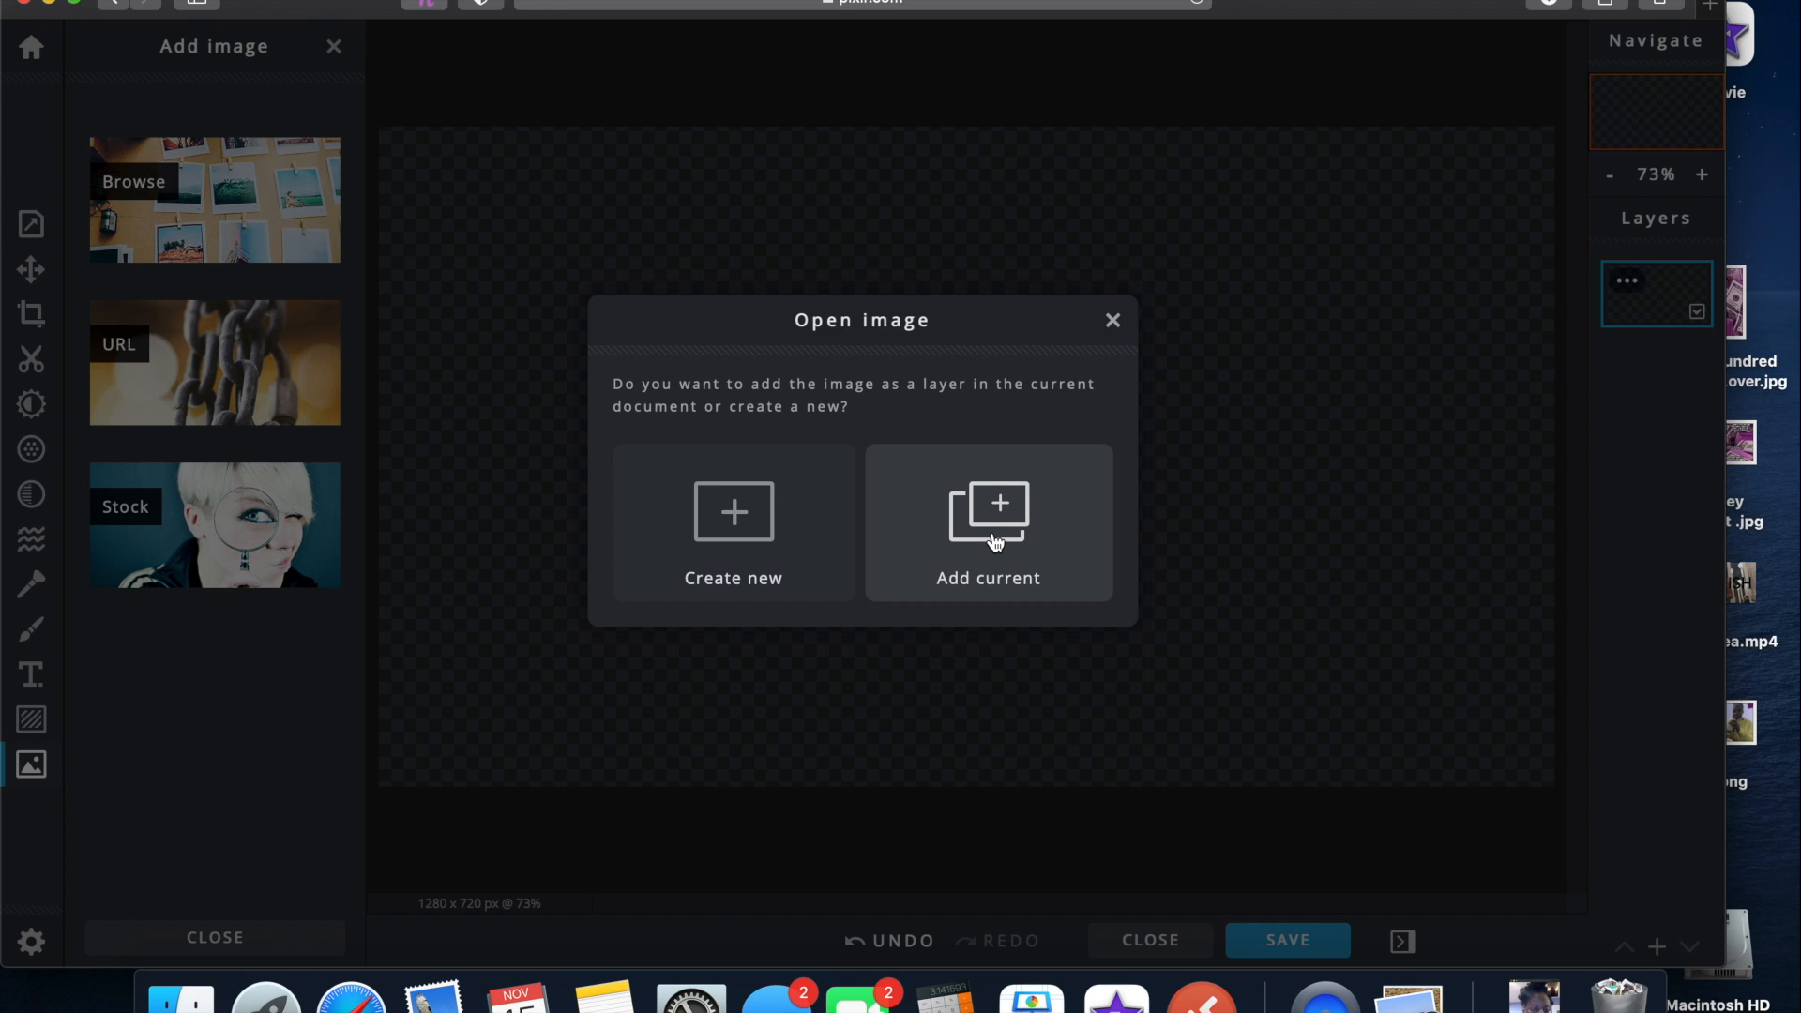
left_click(993, 534)
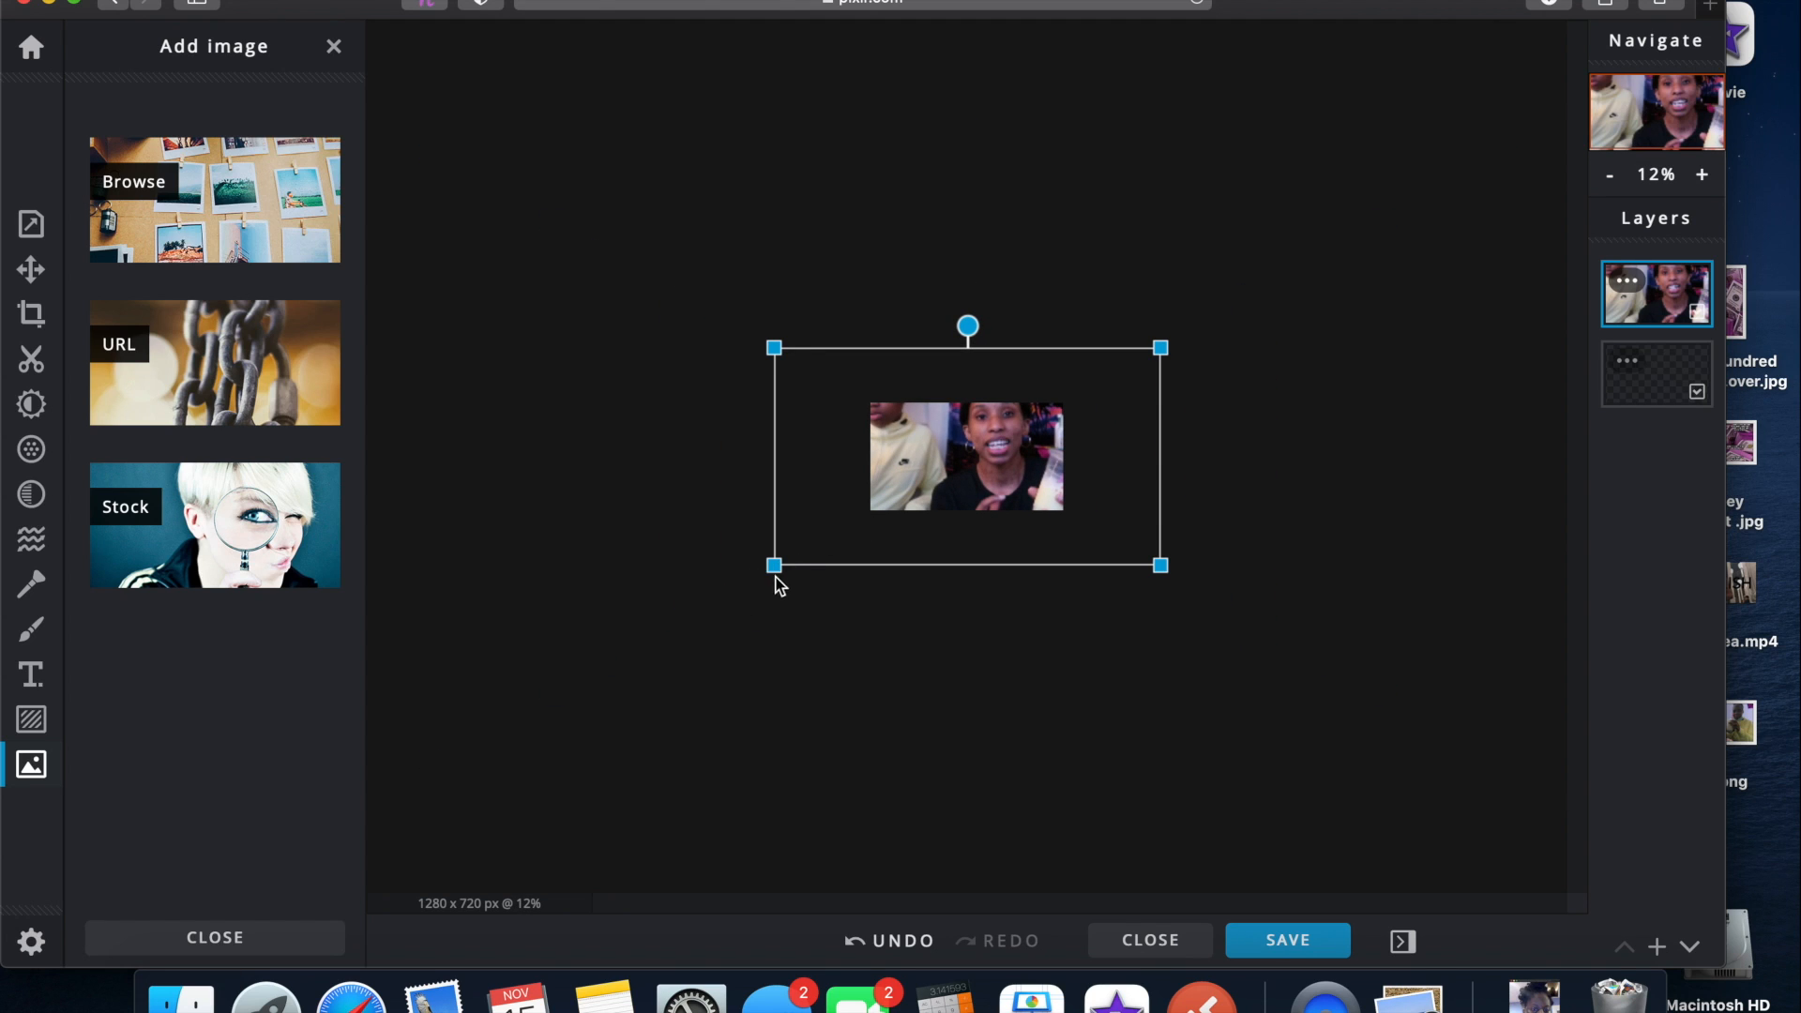
Step: Scale the added photo down from its corners so that it fits the whole canvas
left_click_drag(772, 561, 868, 509)
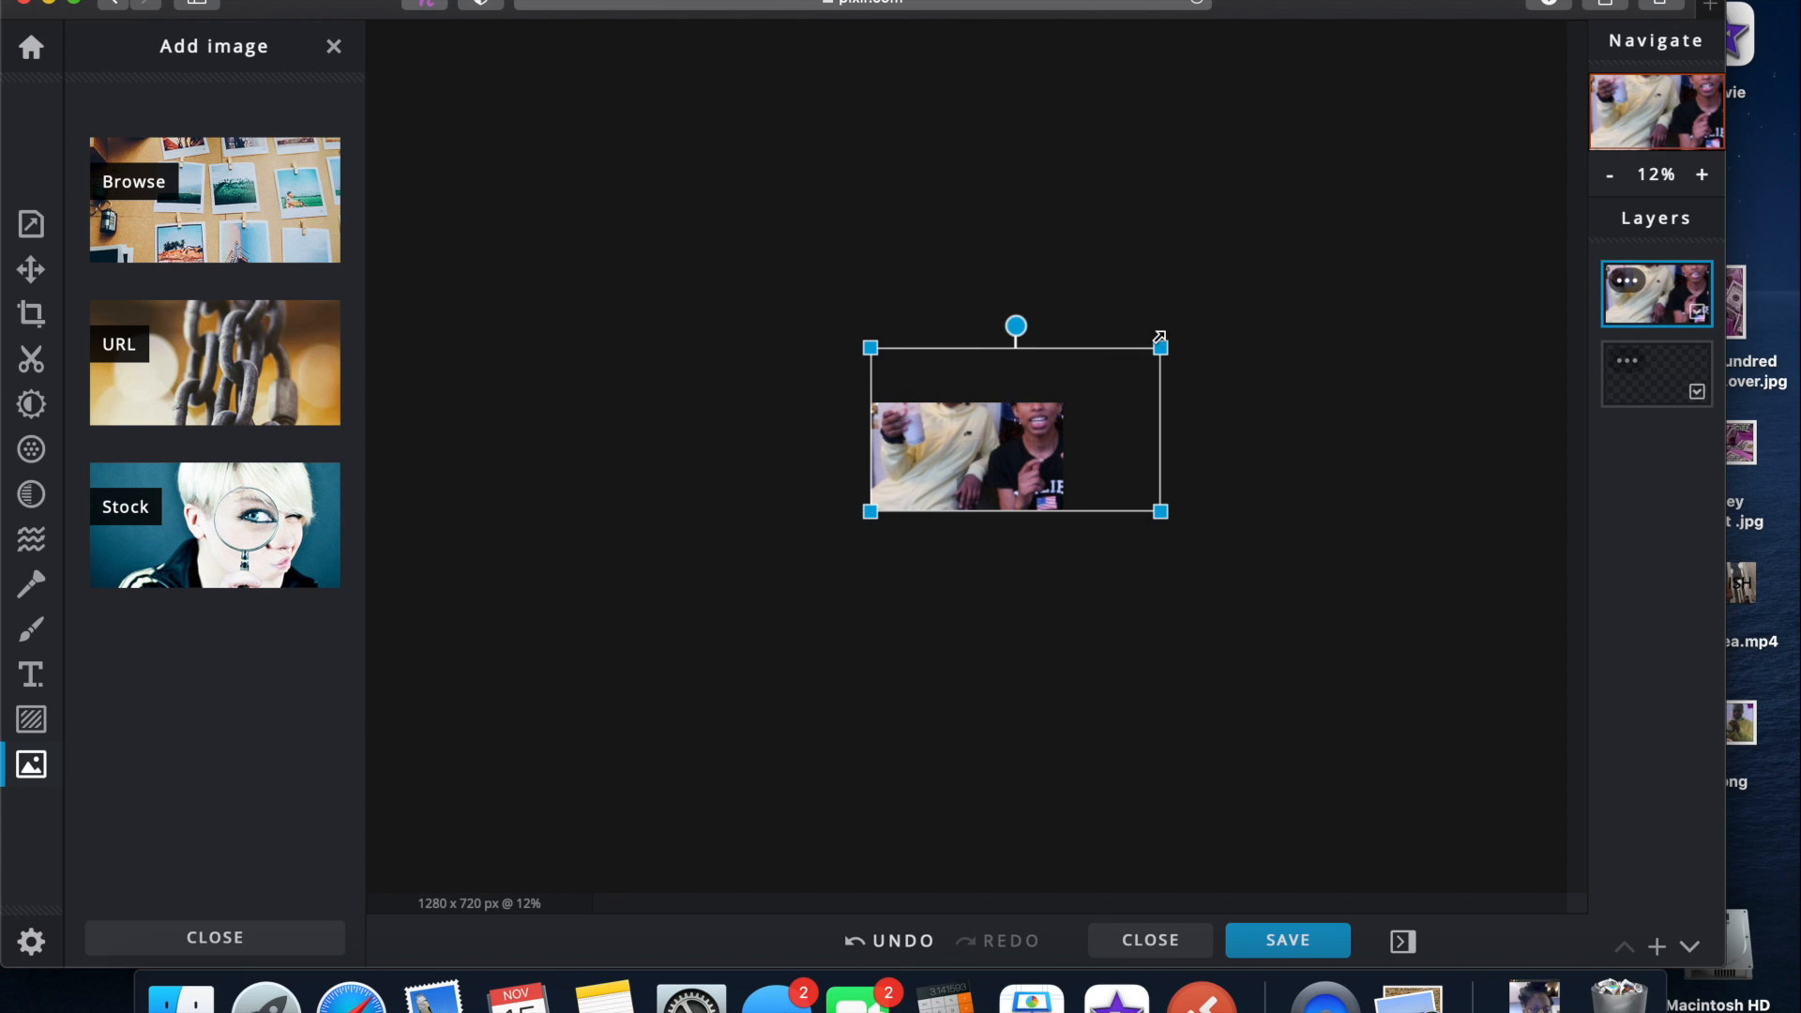
left_click_drag(1160, 344, 979, 436)
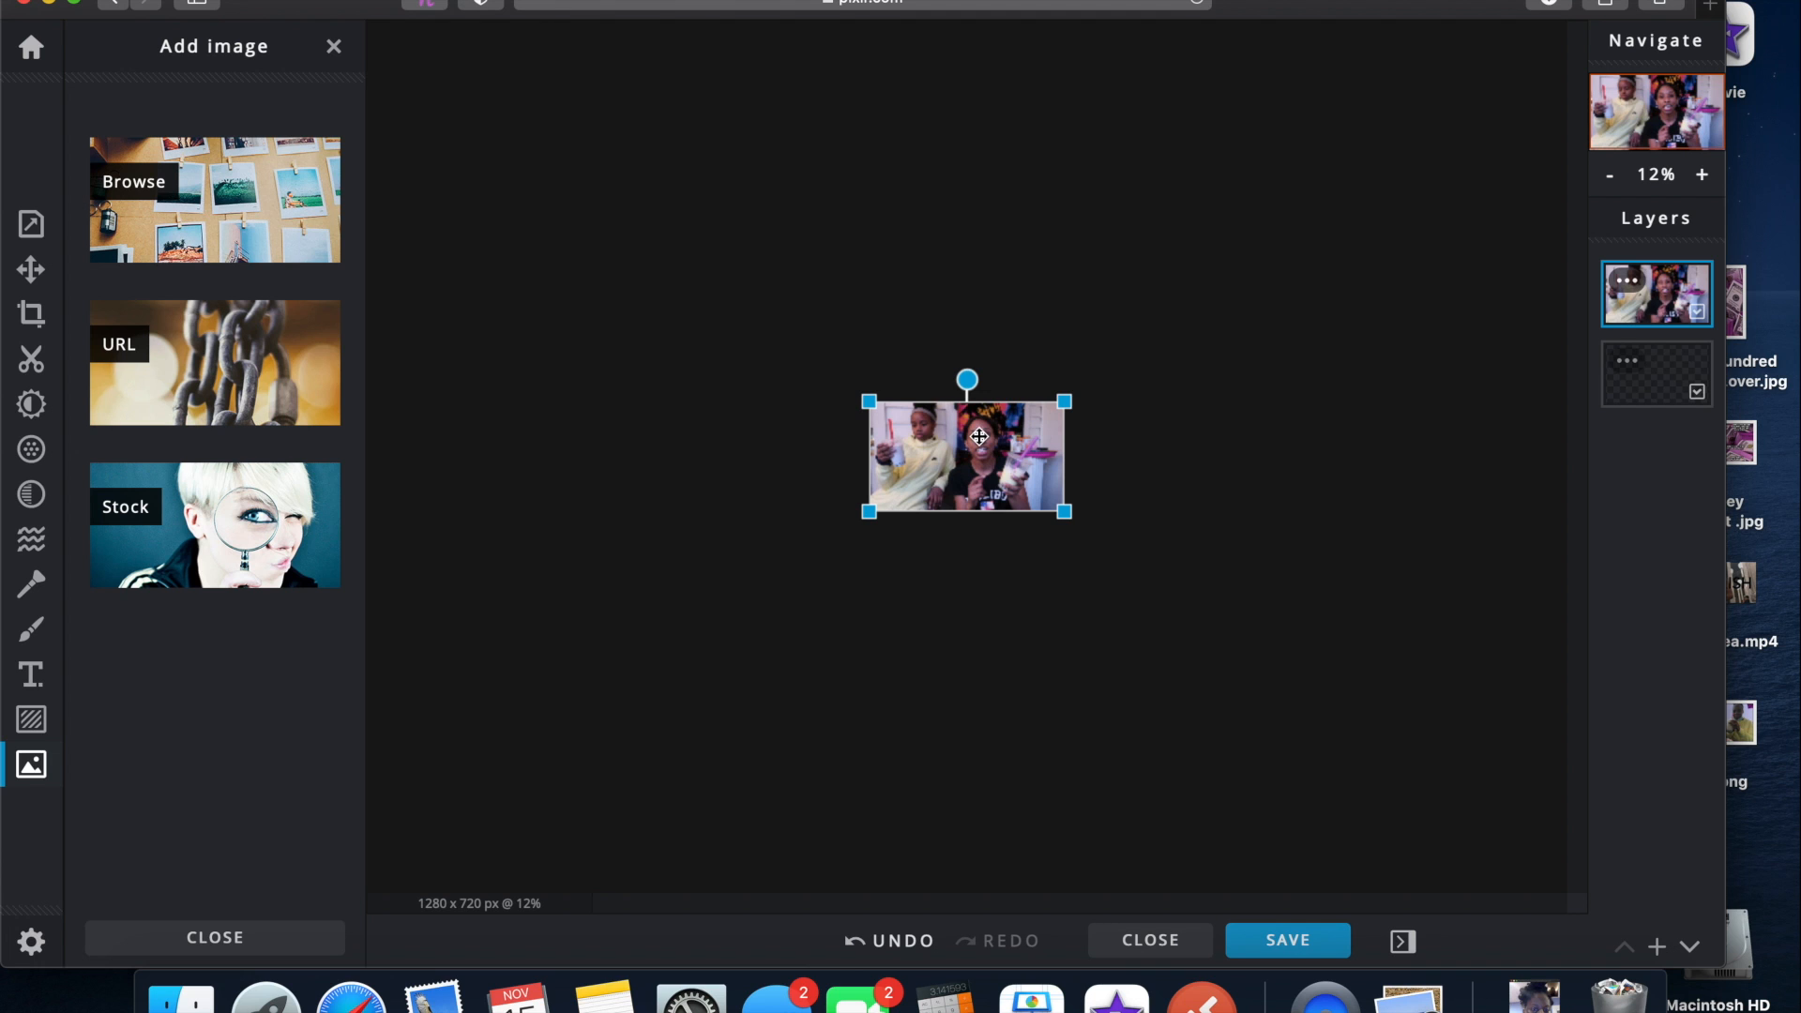
left_click(848, 279)
scroll(848, 279, "down", 2)
scroll(848, 279, "up", 12)
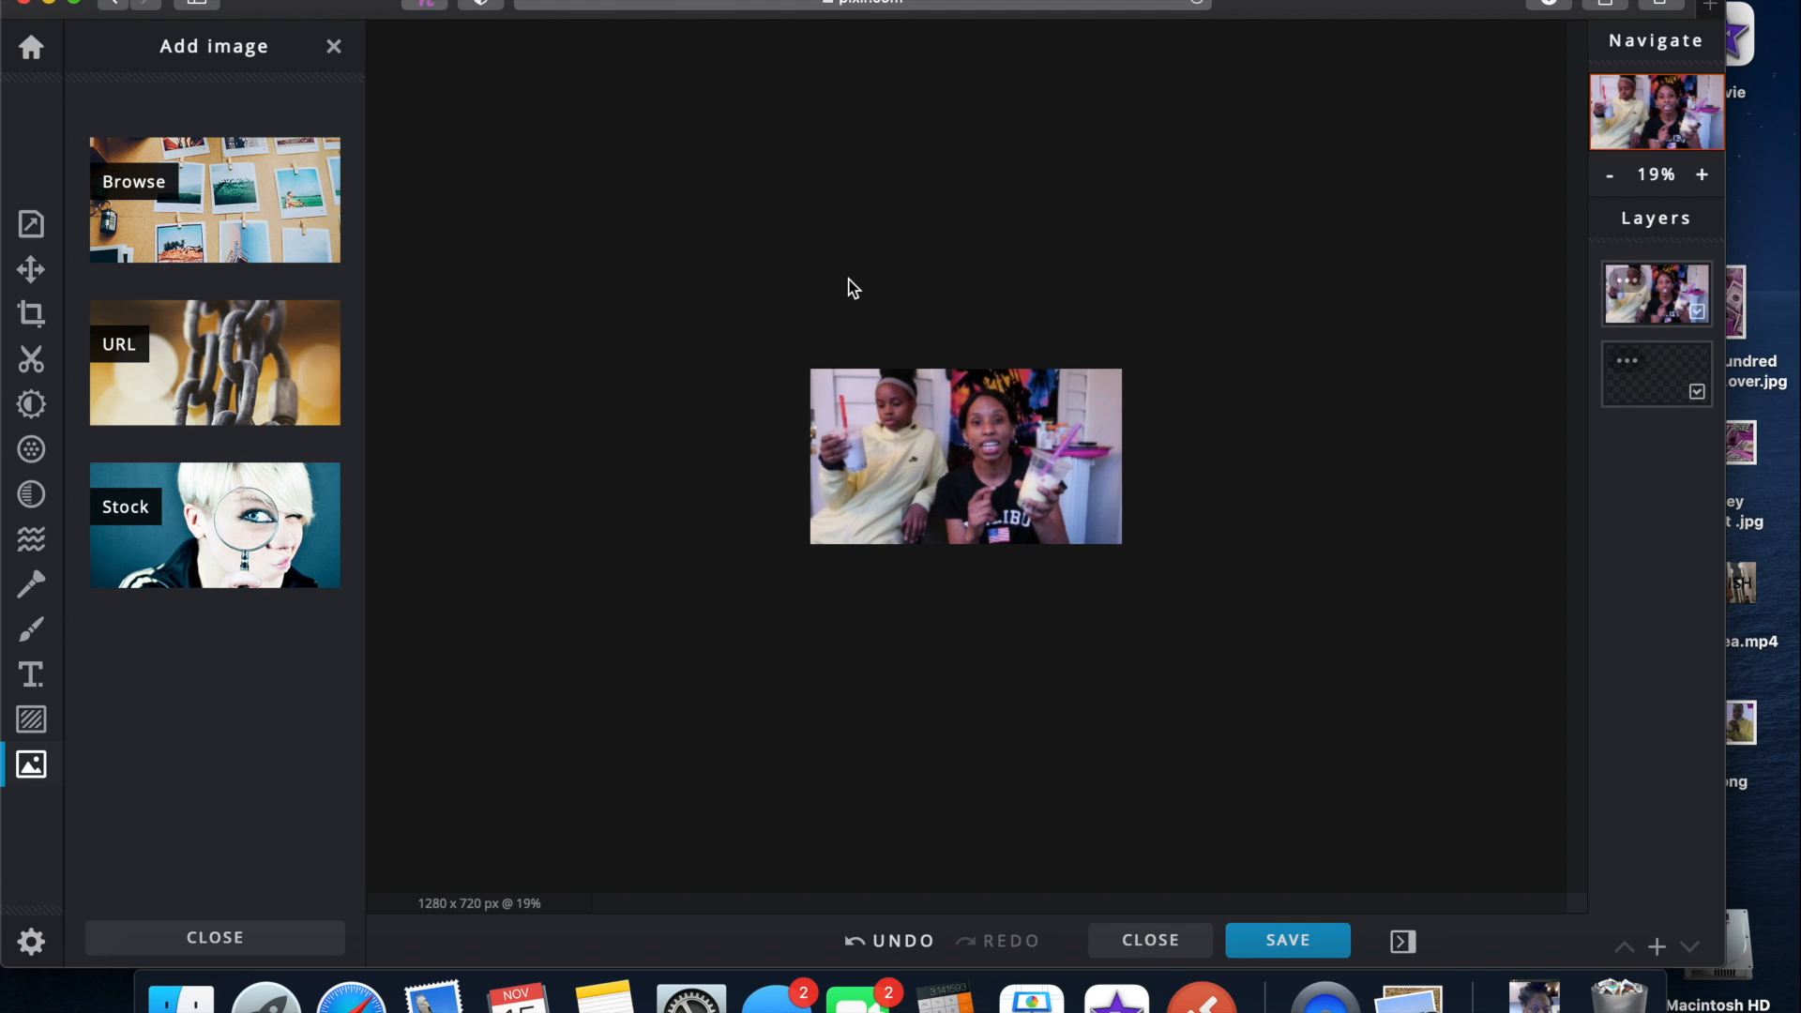
scroll(848, 278, "down", 1)
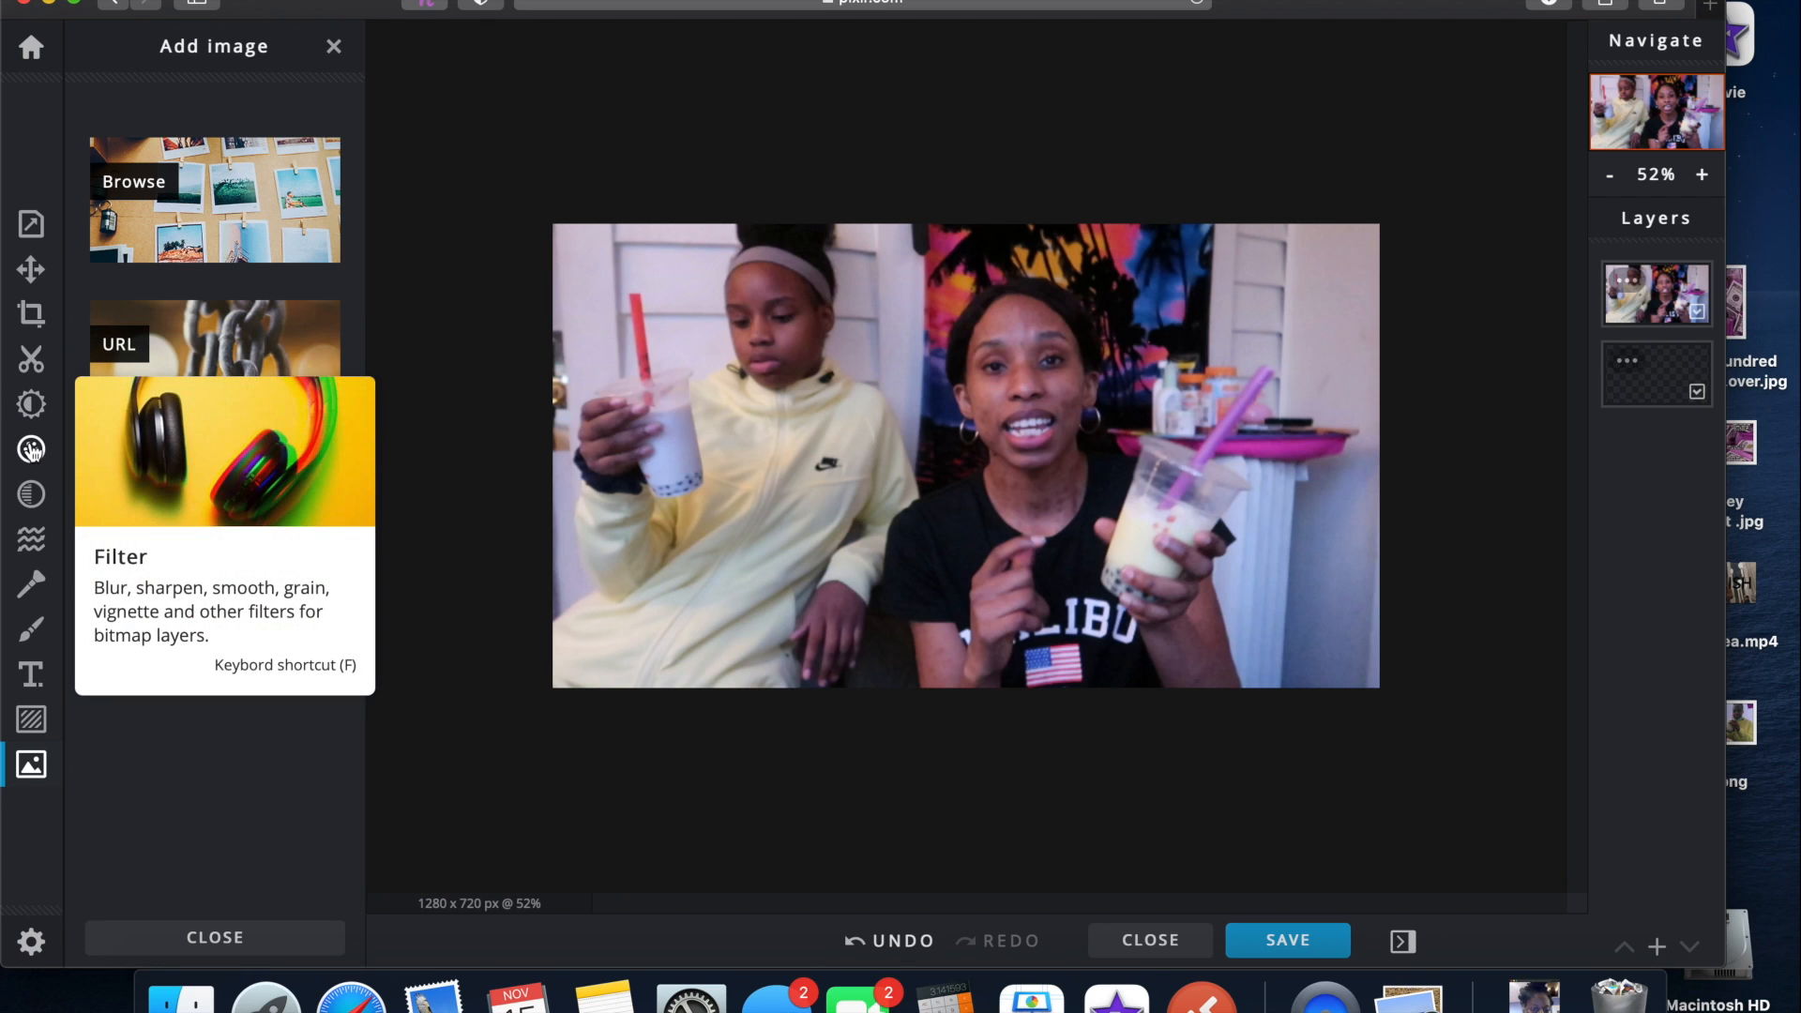
Step: Run Auto Fix from the Adjust tool on the photo layer
left_click(31, 449)
left_click(29, 408)
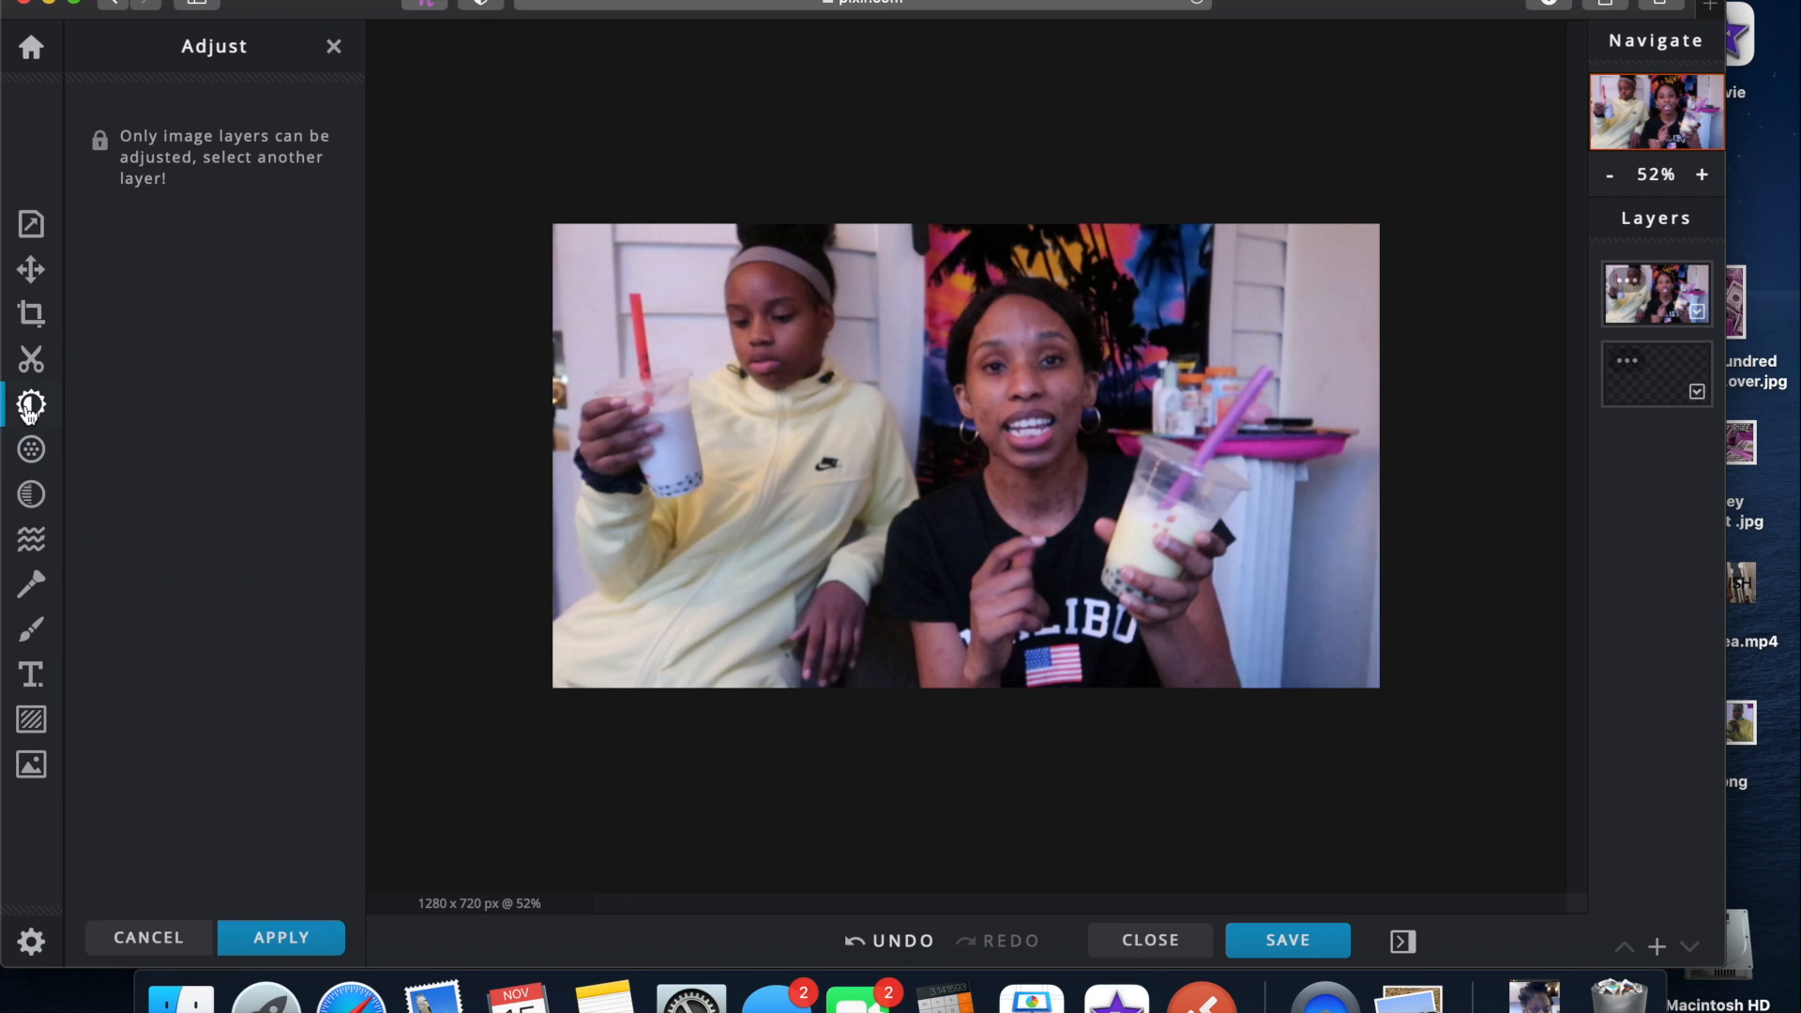
left_click(1618, 310)
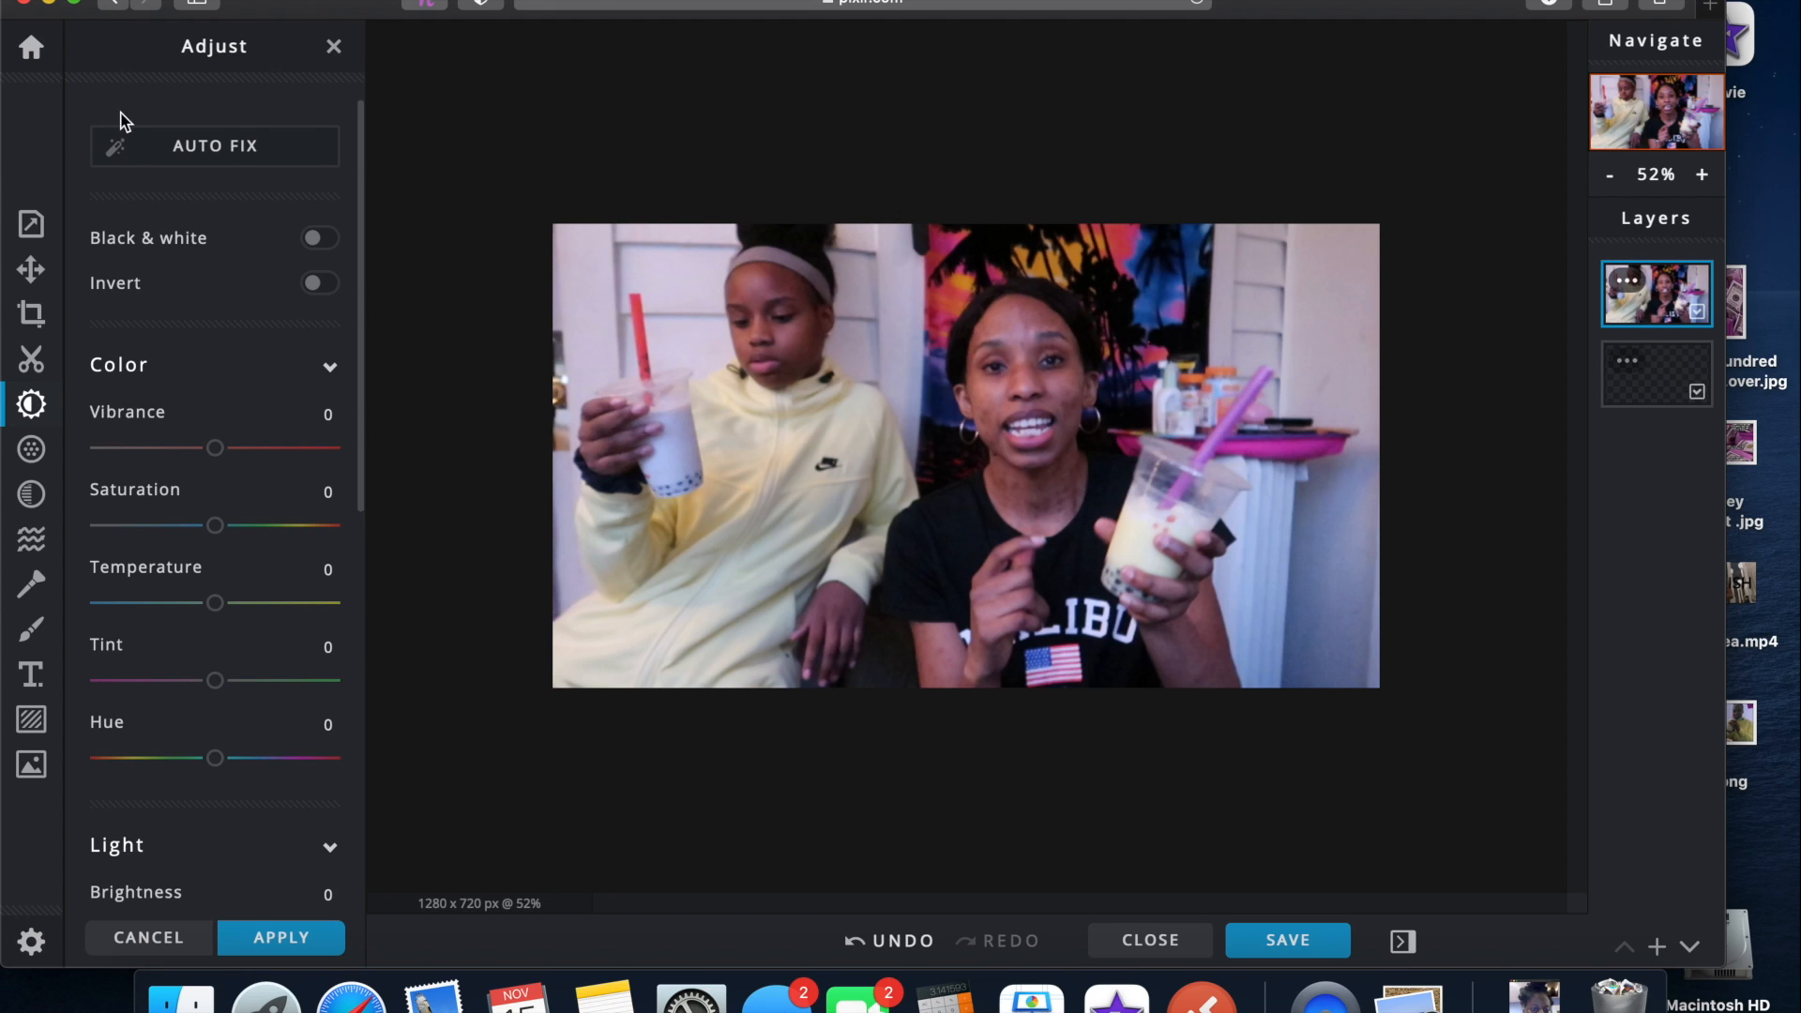
left_click(153, 145)
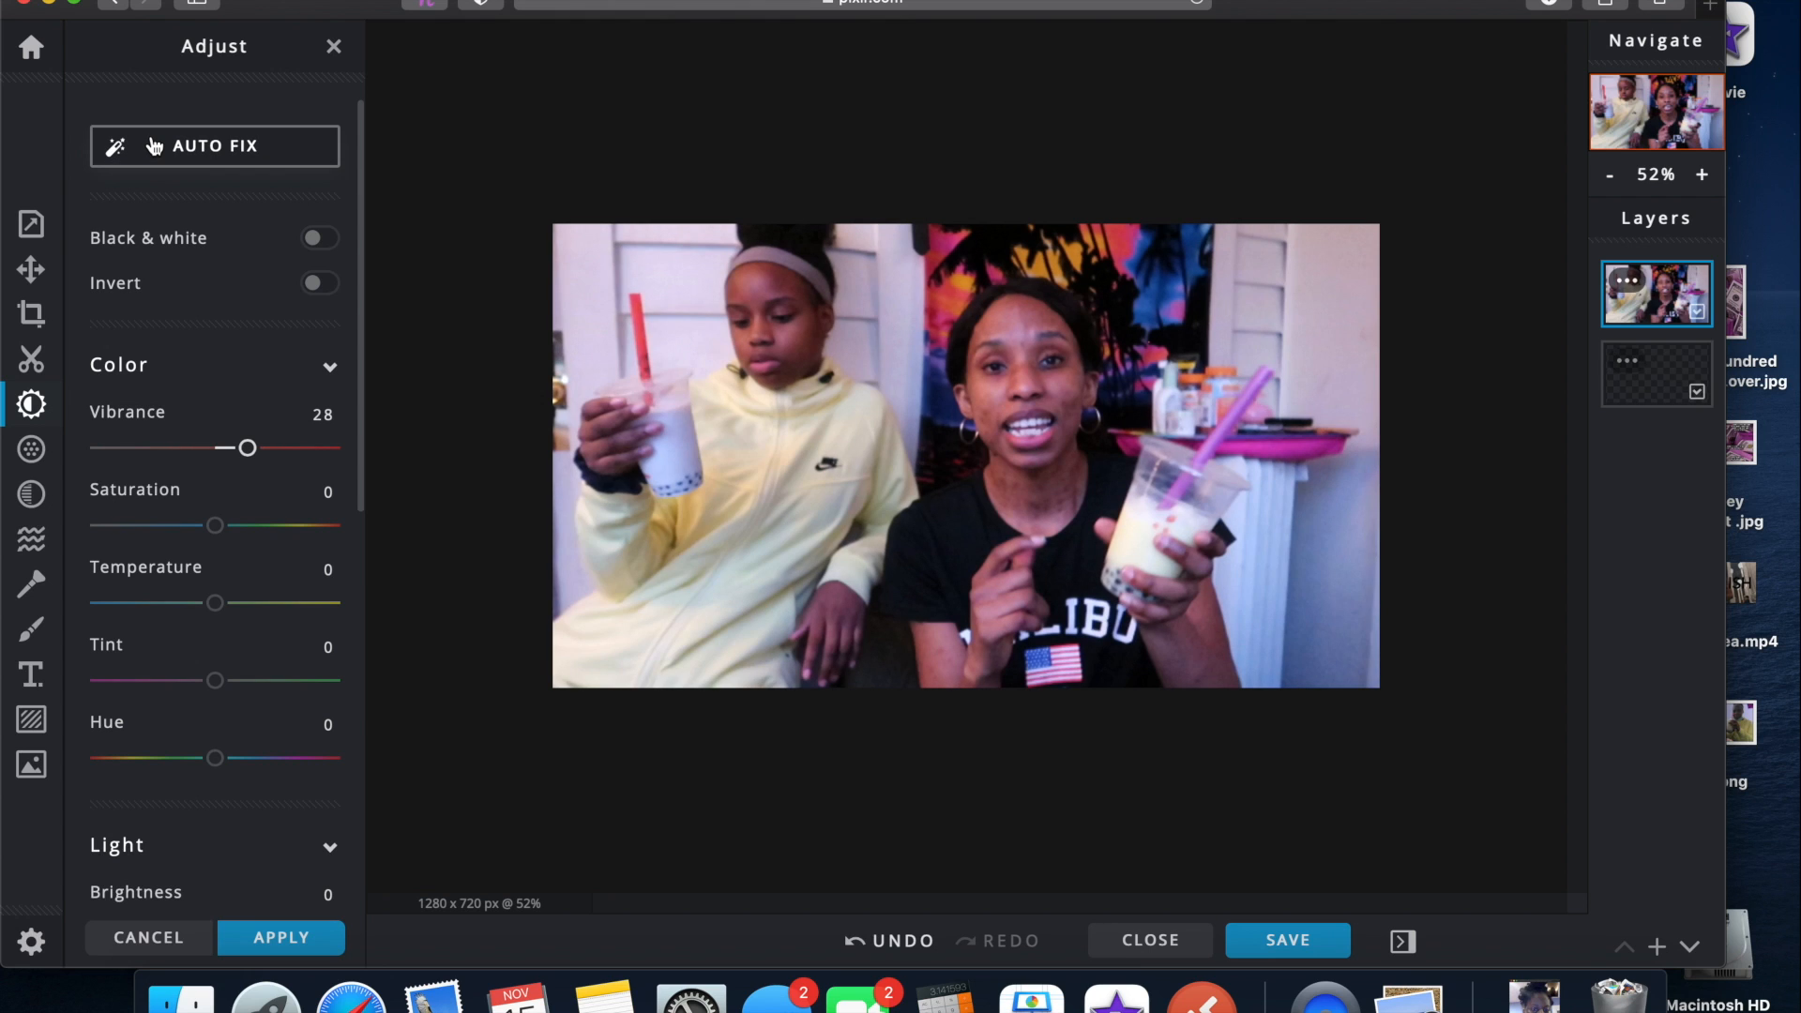
Step: Try the photo's vibrance at 4 and -56, and undo the last vibrance change
left_click(219, 450)
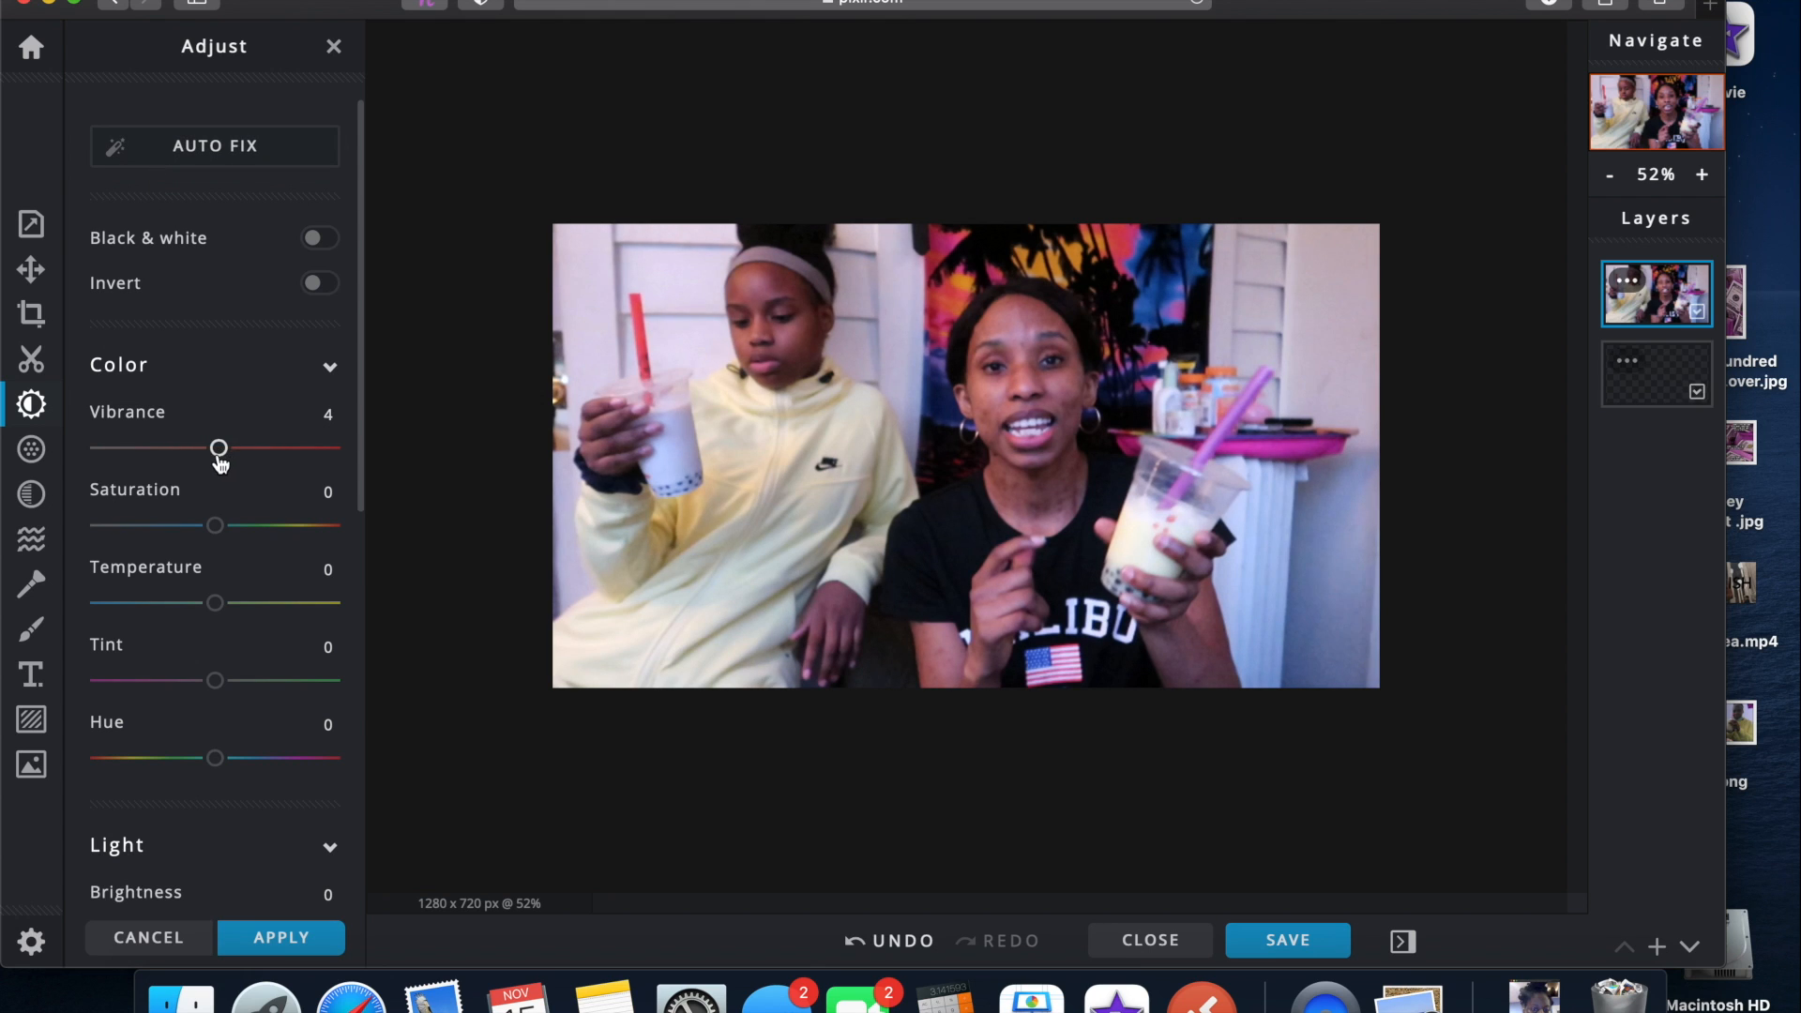
left_click_drag(220, 458, 149, 452)
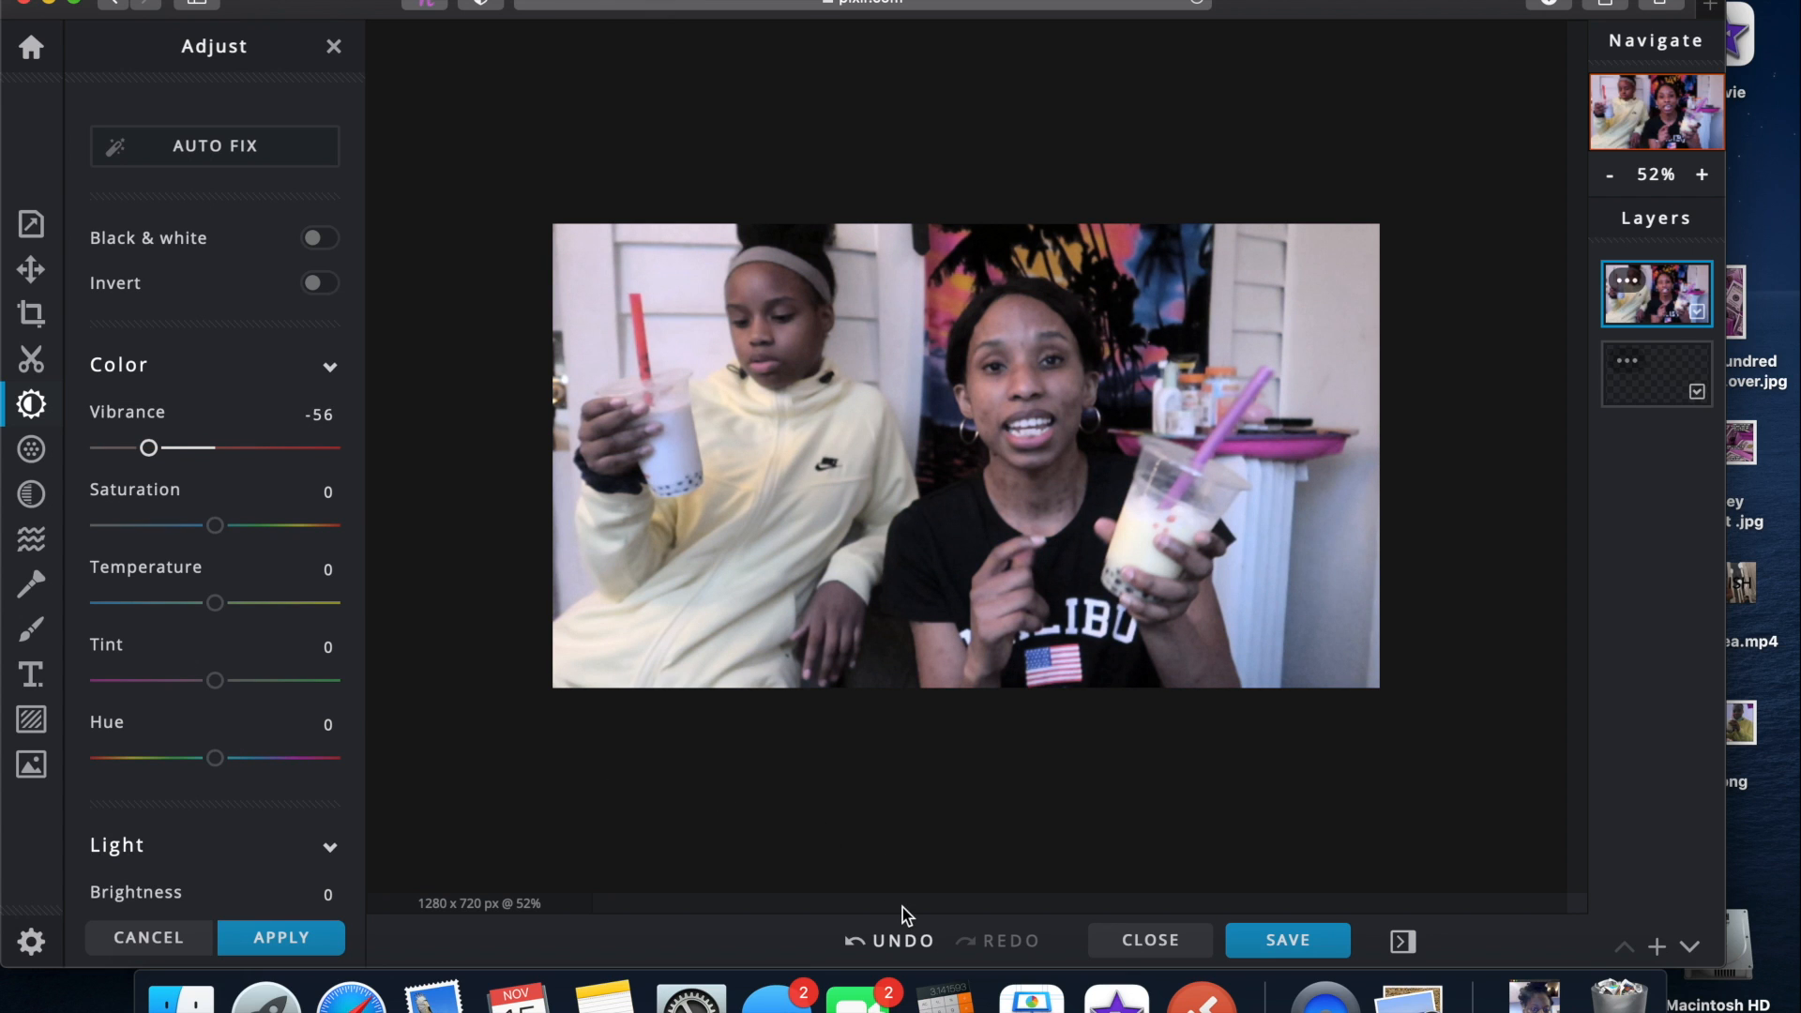
left_click(903, 940)
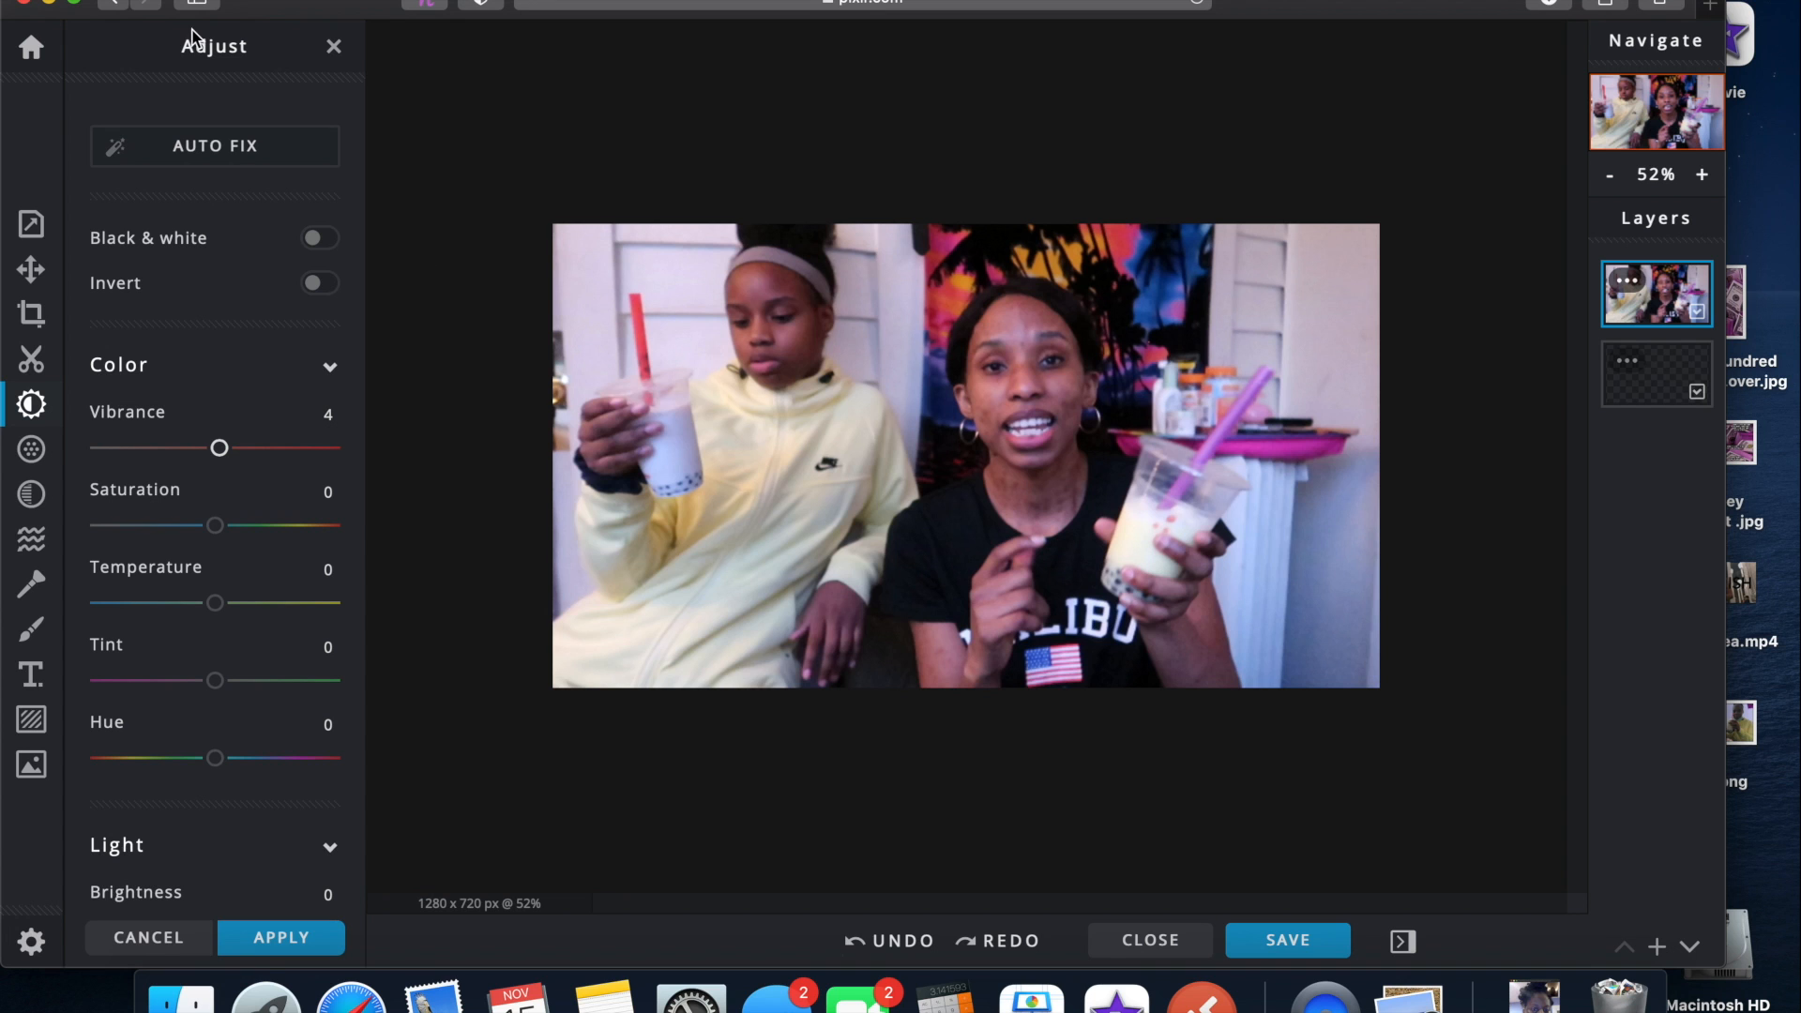
left_click(77, 5)
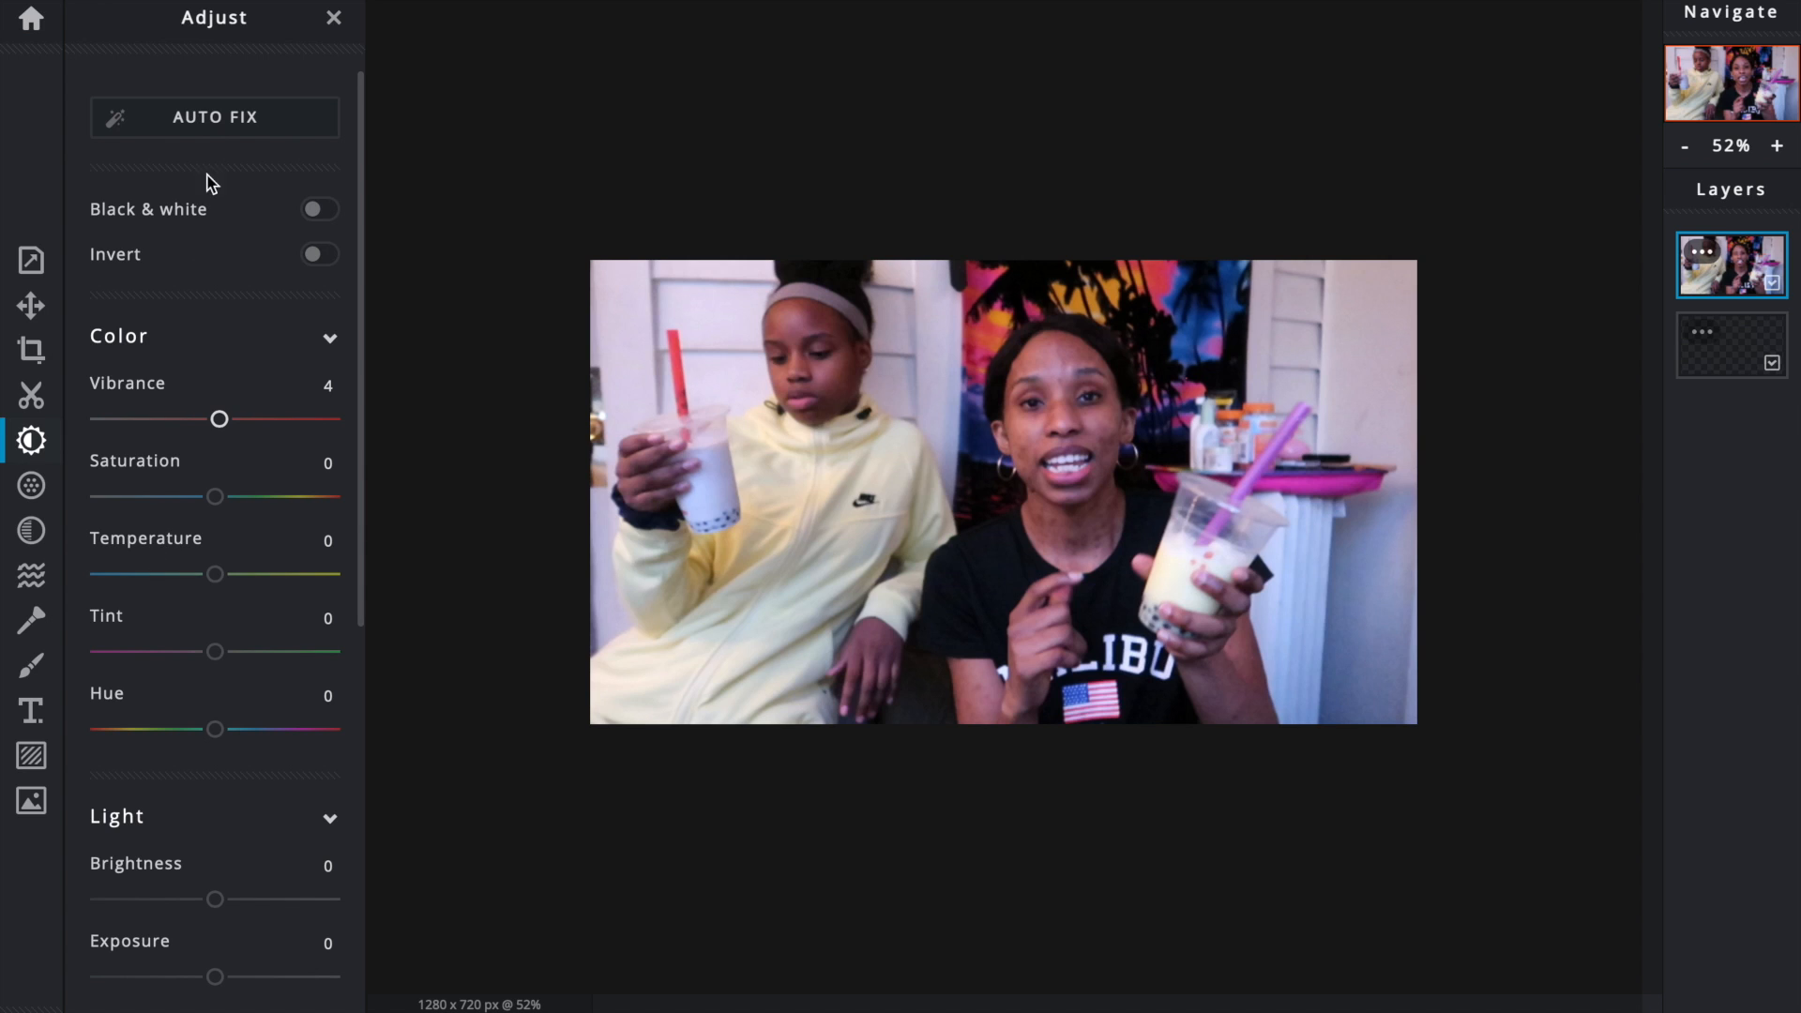
Step: Run Auto Fix on the photo layer again and close the Adjust settings
left_click(221, 132)
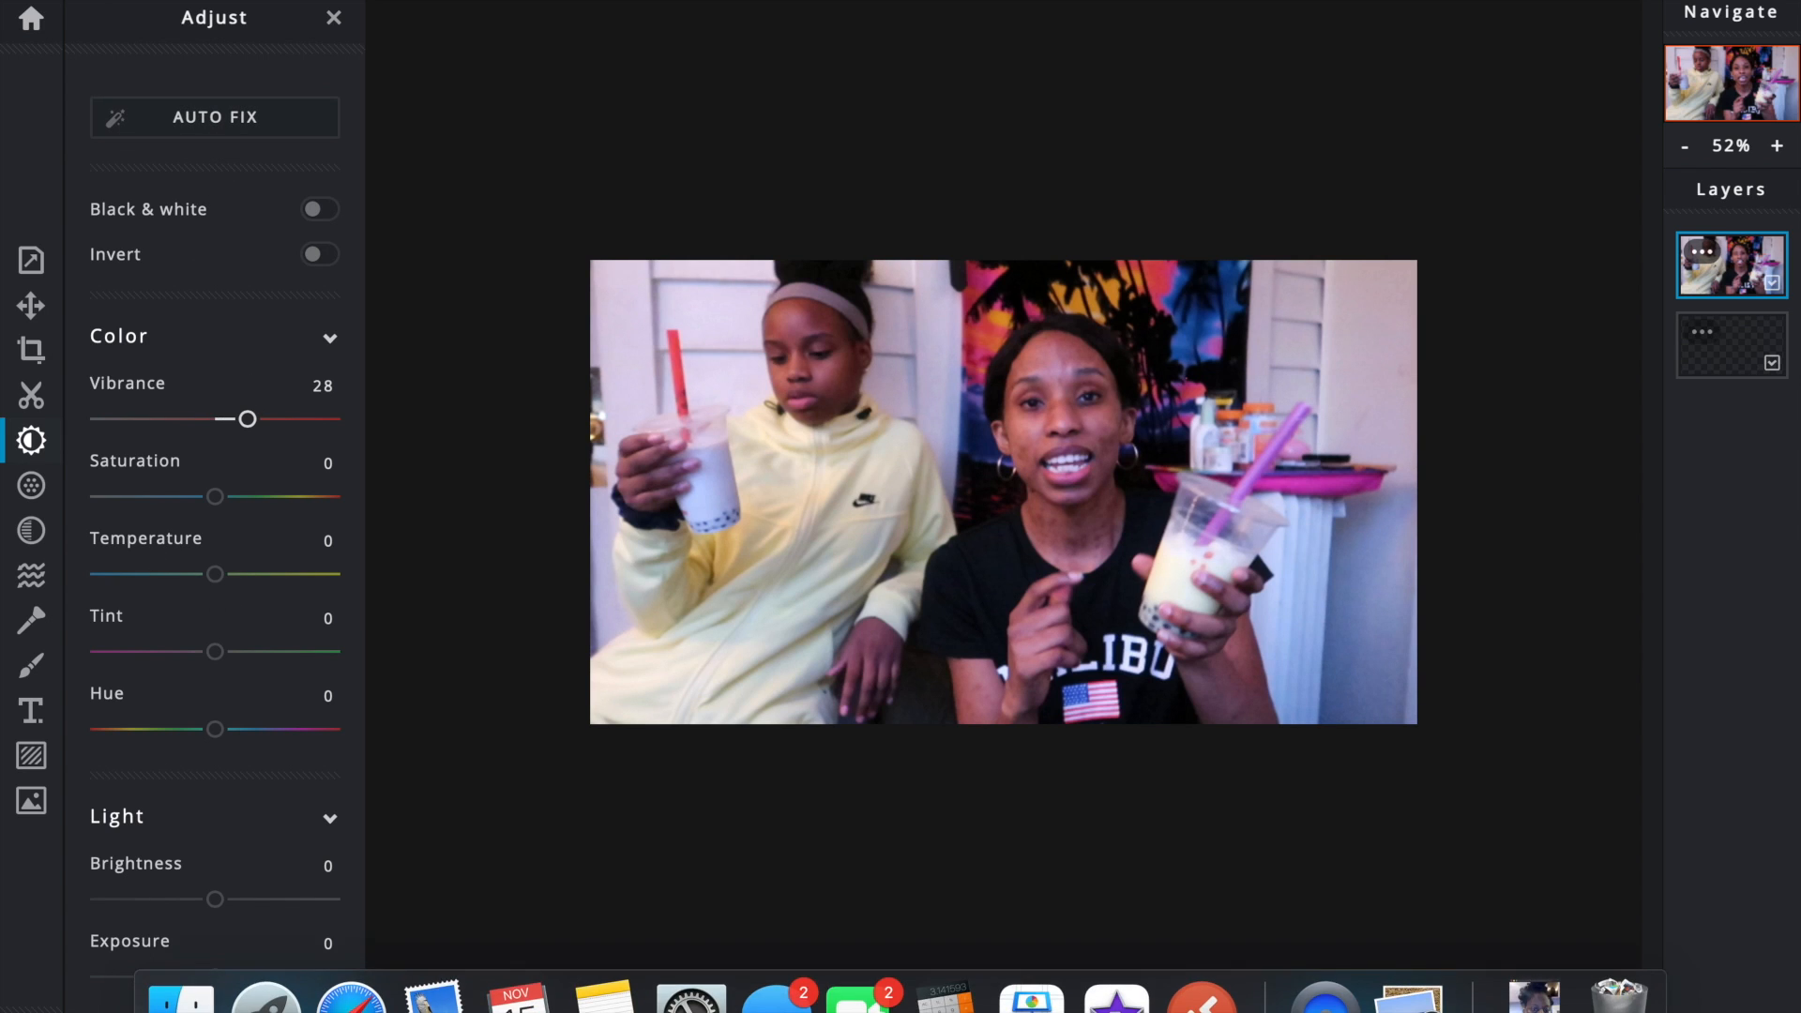
left_click(31, 440)
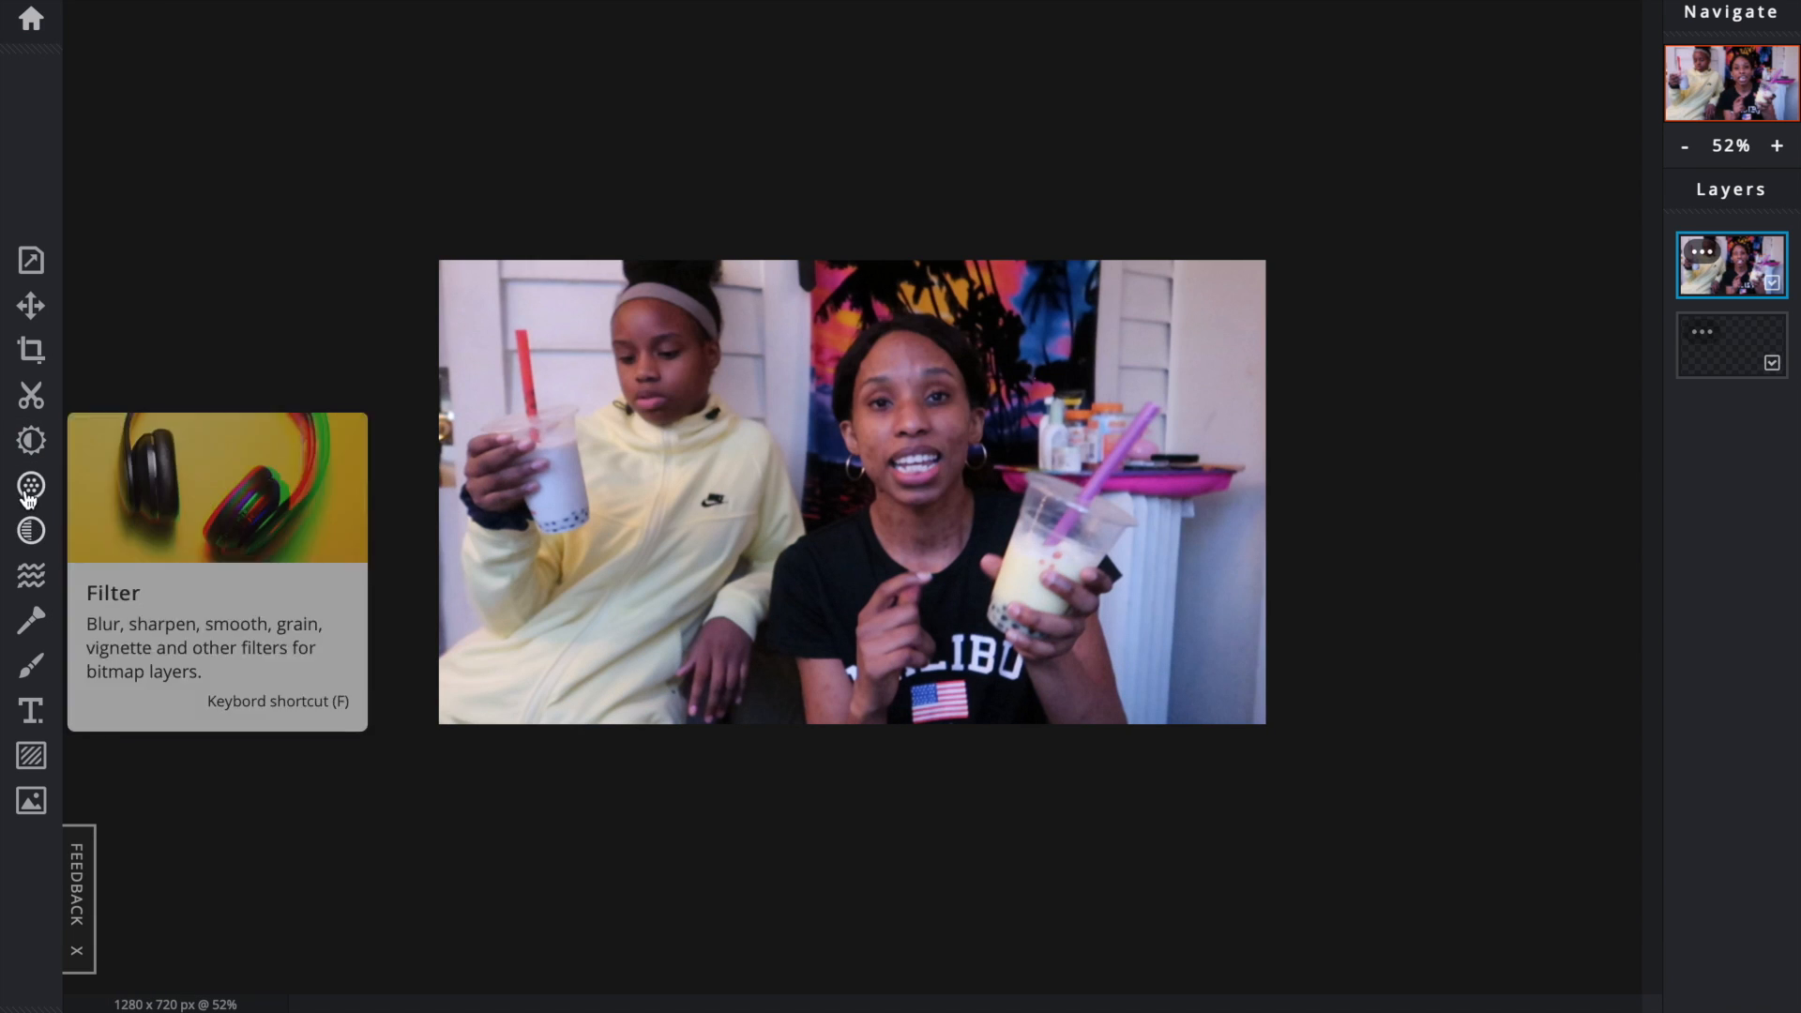
Step: Set up the Cutout brush in Remove mode at 56 px with 0% softness and erase a spot in the photo's upper-right corner
left_click(31, 396)
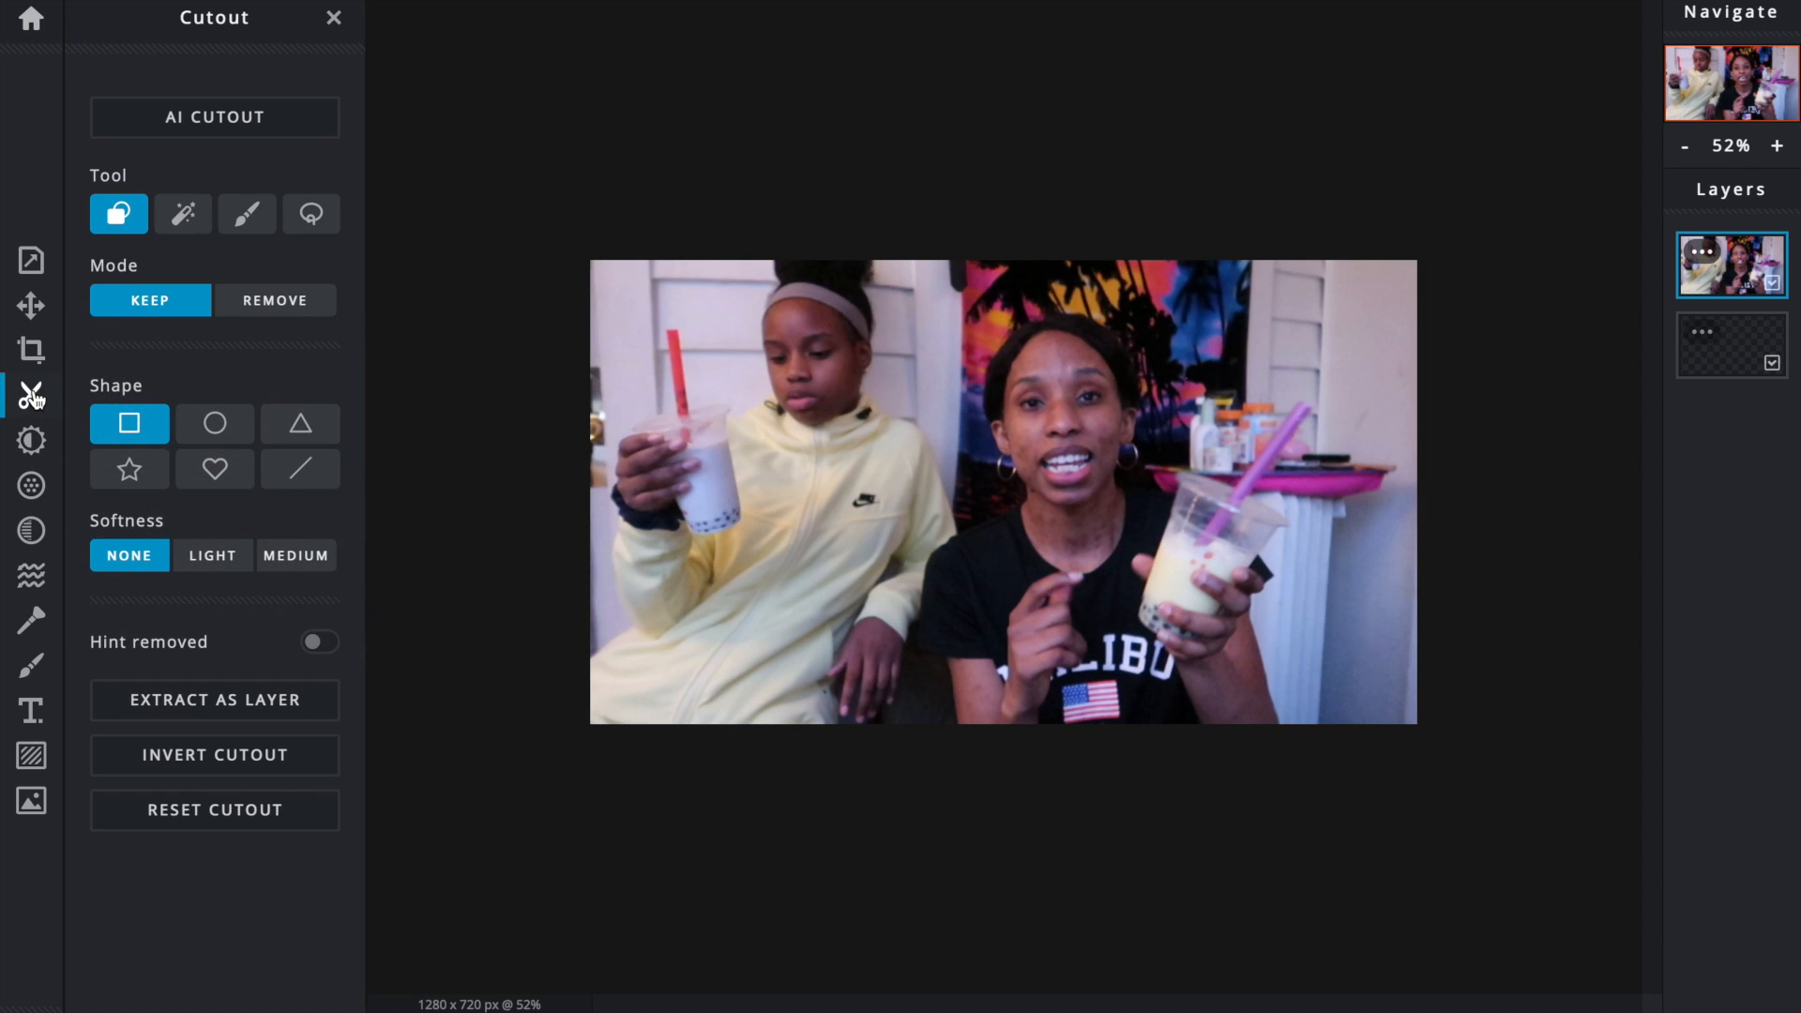
left_click(244, 216)
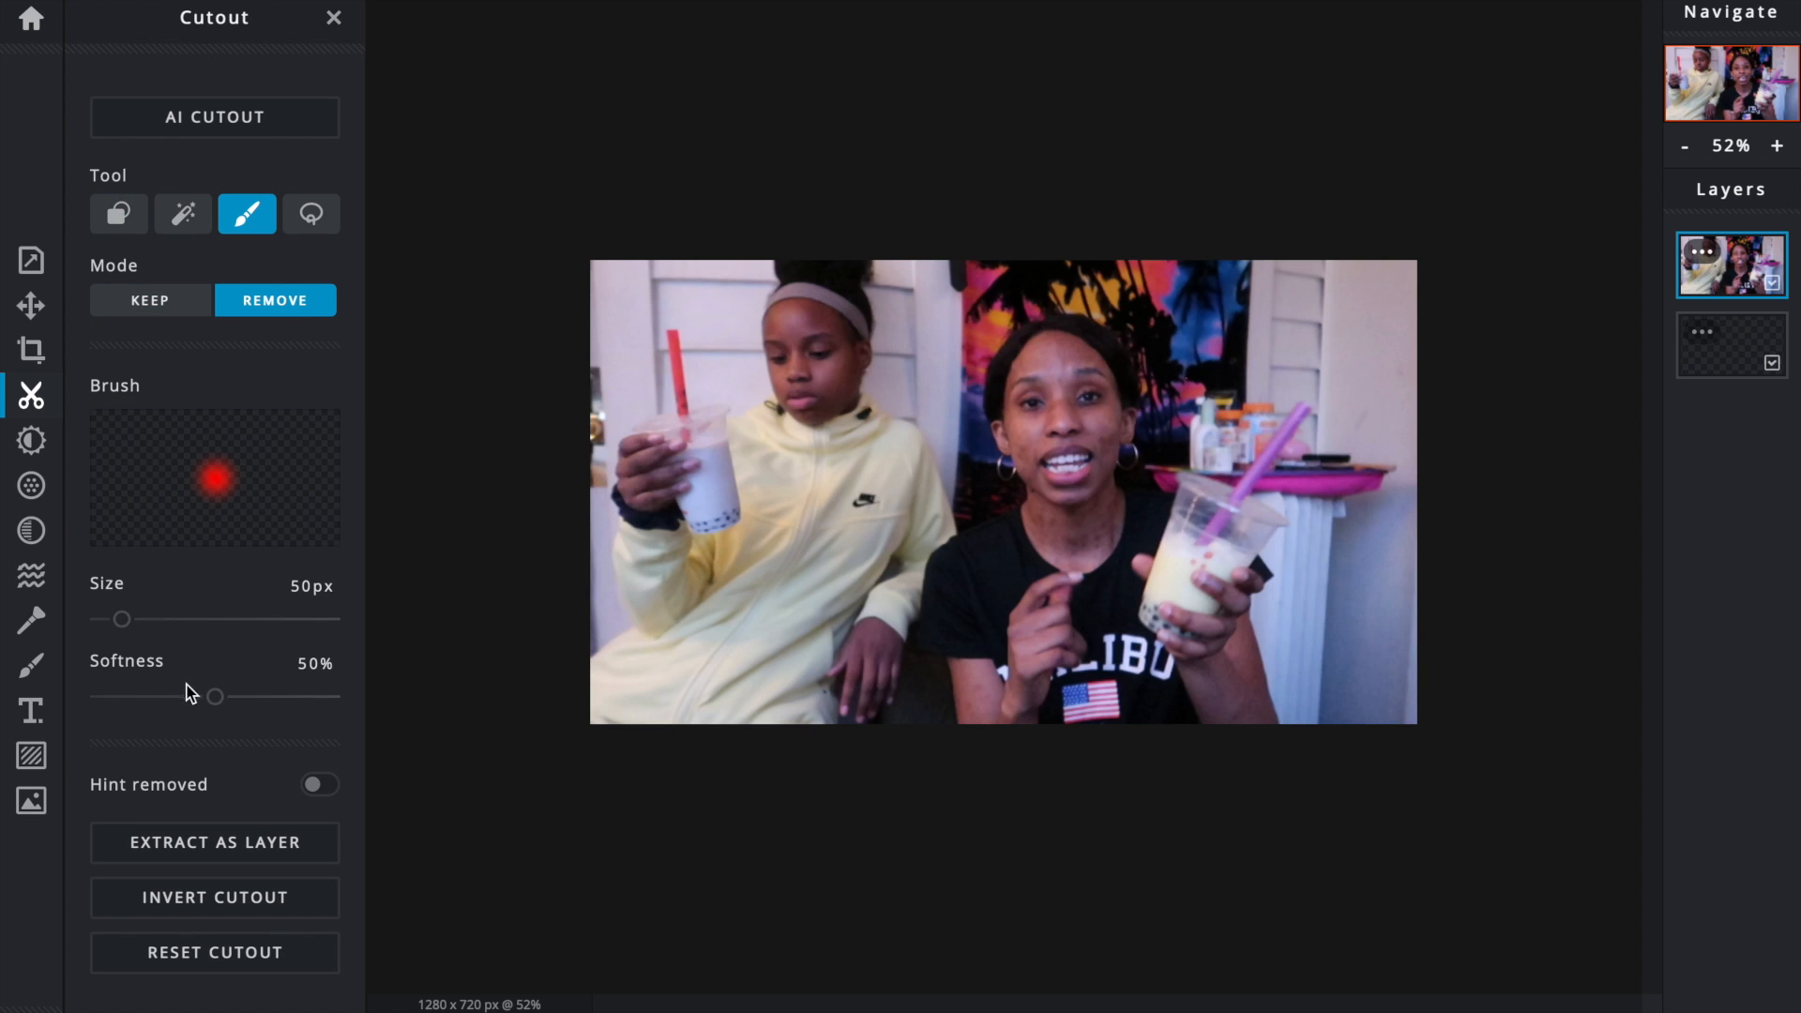
left_click_drag(122, 619, 107, 620)
left_click(131, 621)
left_click(132, 698)
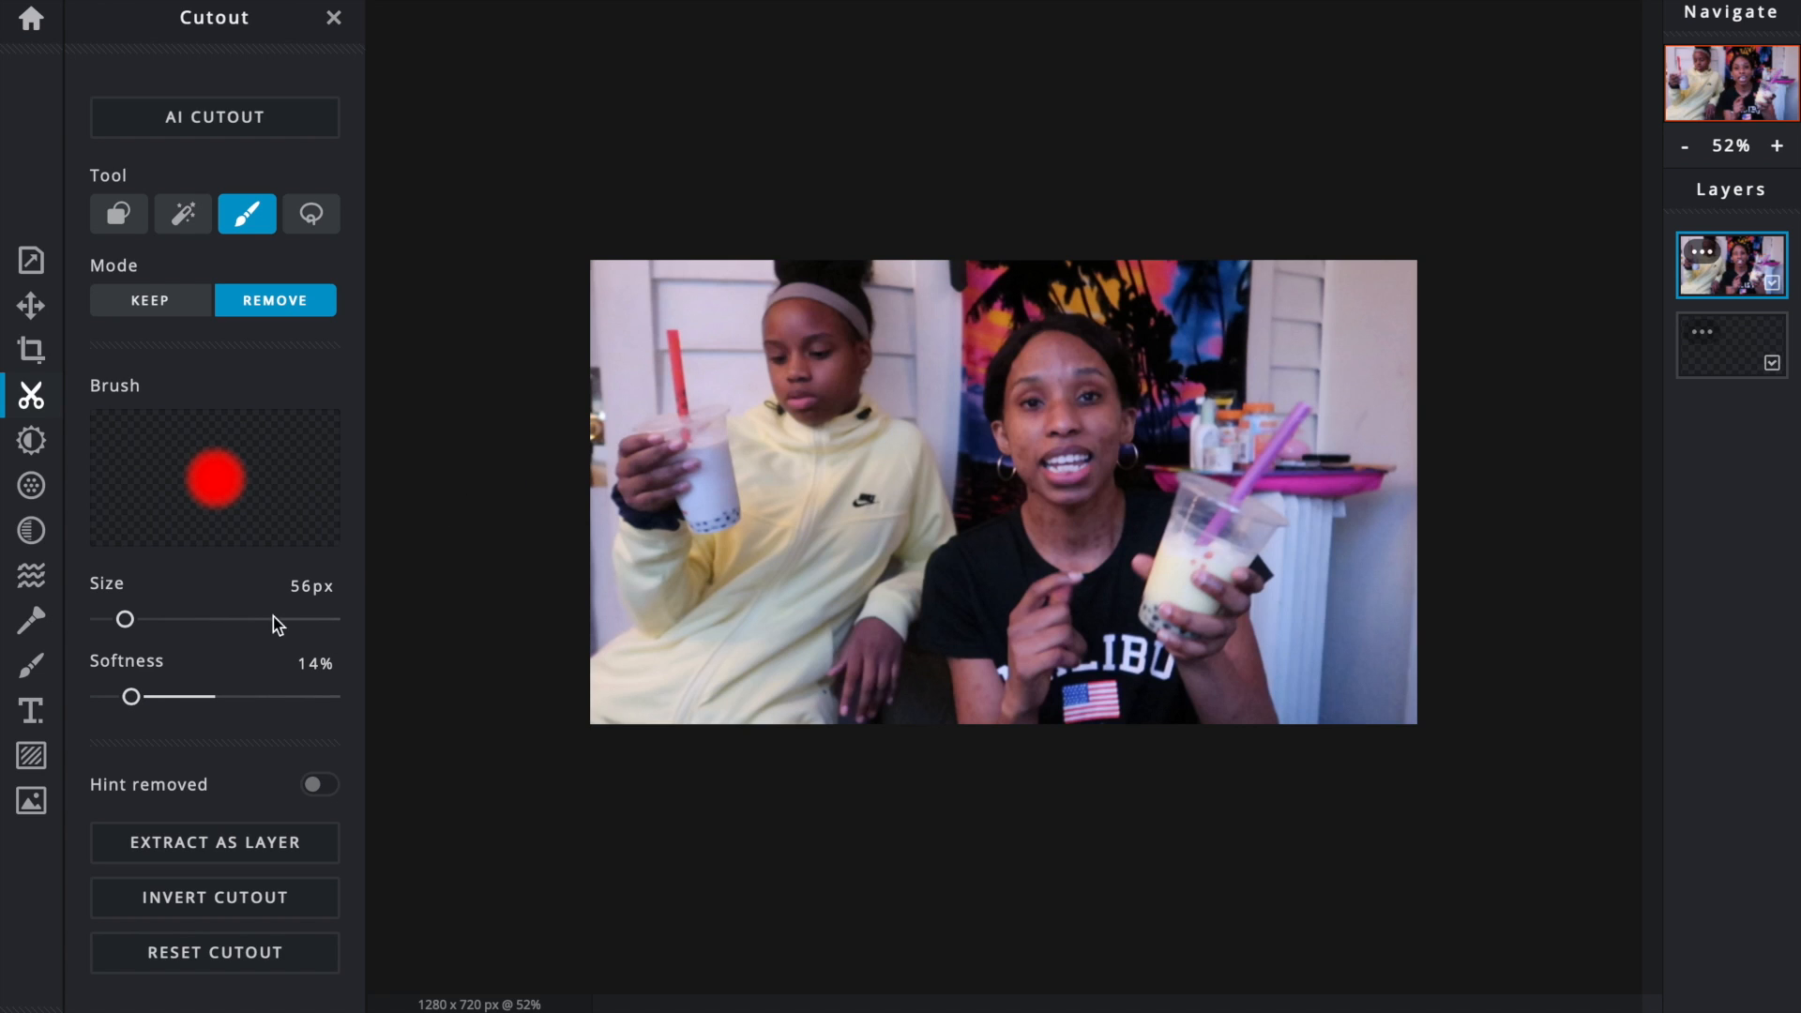
left_click_drag(132, 699, 98, 698)
left_click(1379, 291)
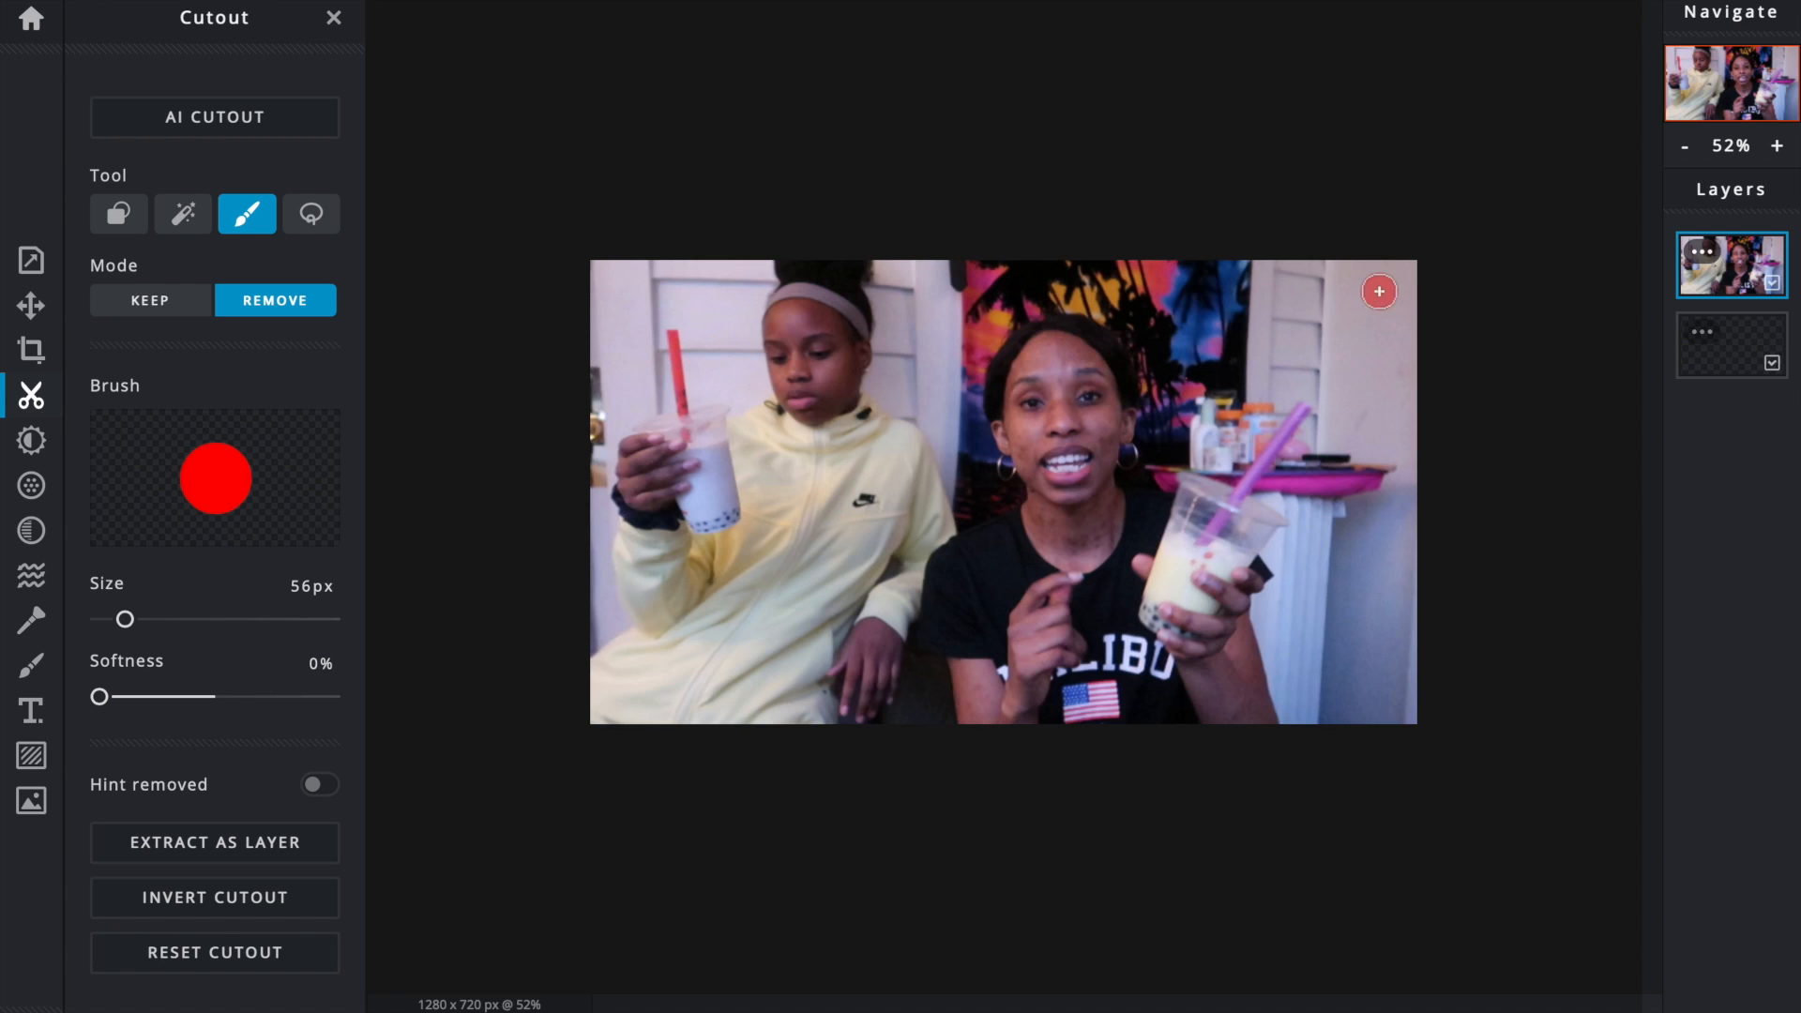
Step: Set the cutout brush to 108 px and erase the wall and tapestry above and to the right of the woman in black
left_click(115, 623)
left_click(148, 621)
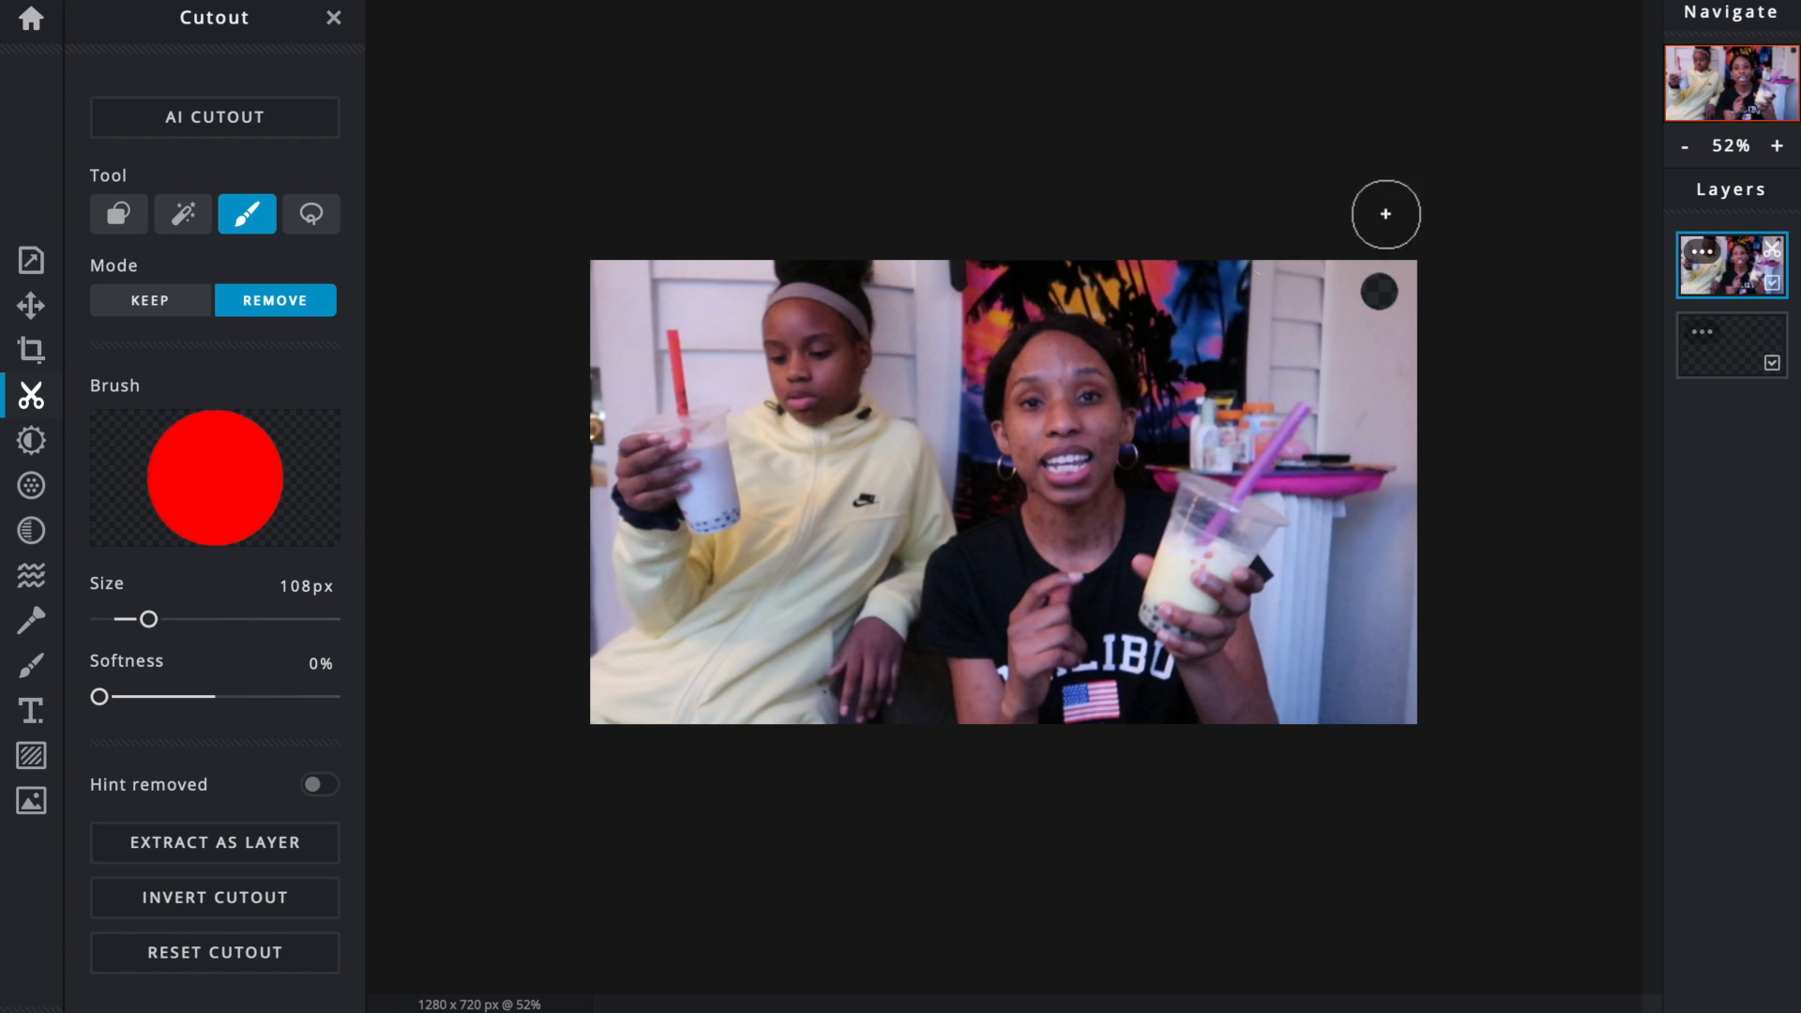
mouse_move(1246, 271)
left_mouse_down()
mouse_move(1389, 366)
mouse_move(1314, 306)
mouse_move(1407, 281)
left_mouse_up()
mouse_move(1393, 352)
left_mouse_down()
mouse_move(1379, 625)
mouse_move(1397, 657)
mouse_move(1354, 691)
left_mouse_up()
left_click_drag(1302, 622, 1355, 587)
left_click_drag(1337, 567, 1366, 383)
mouse_move(1304, 281)
left_mouse_down()
mouse_move(1220, 407)
mouse_move(1179, 290)
mouse_move(1218, 315)
mouse_move(1197, 274)
mouse_move(1051, 253)
mouse_move(931, 269)
mouse_move(938, 356)
mouse_move(946, 309)
mouse_move(999, 277)
left_mouse_up()
left_click_drag(1168, 274, 1126, 281)
scroll(1103, 268, "down", 2)
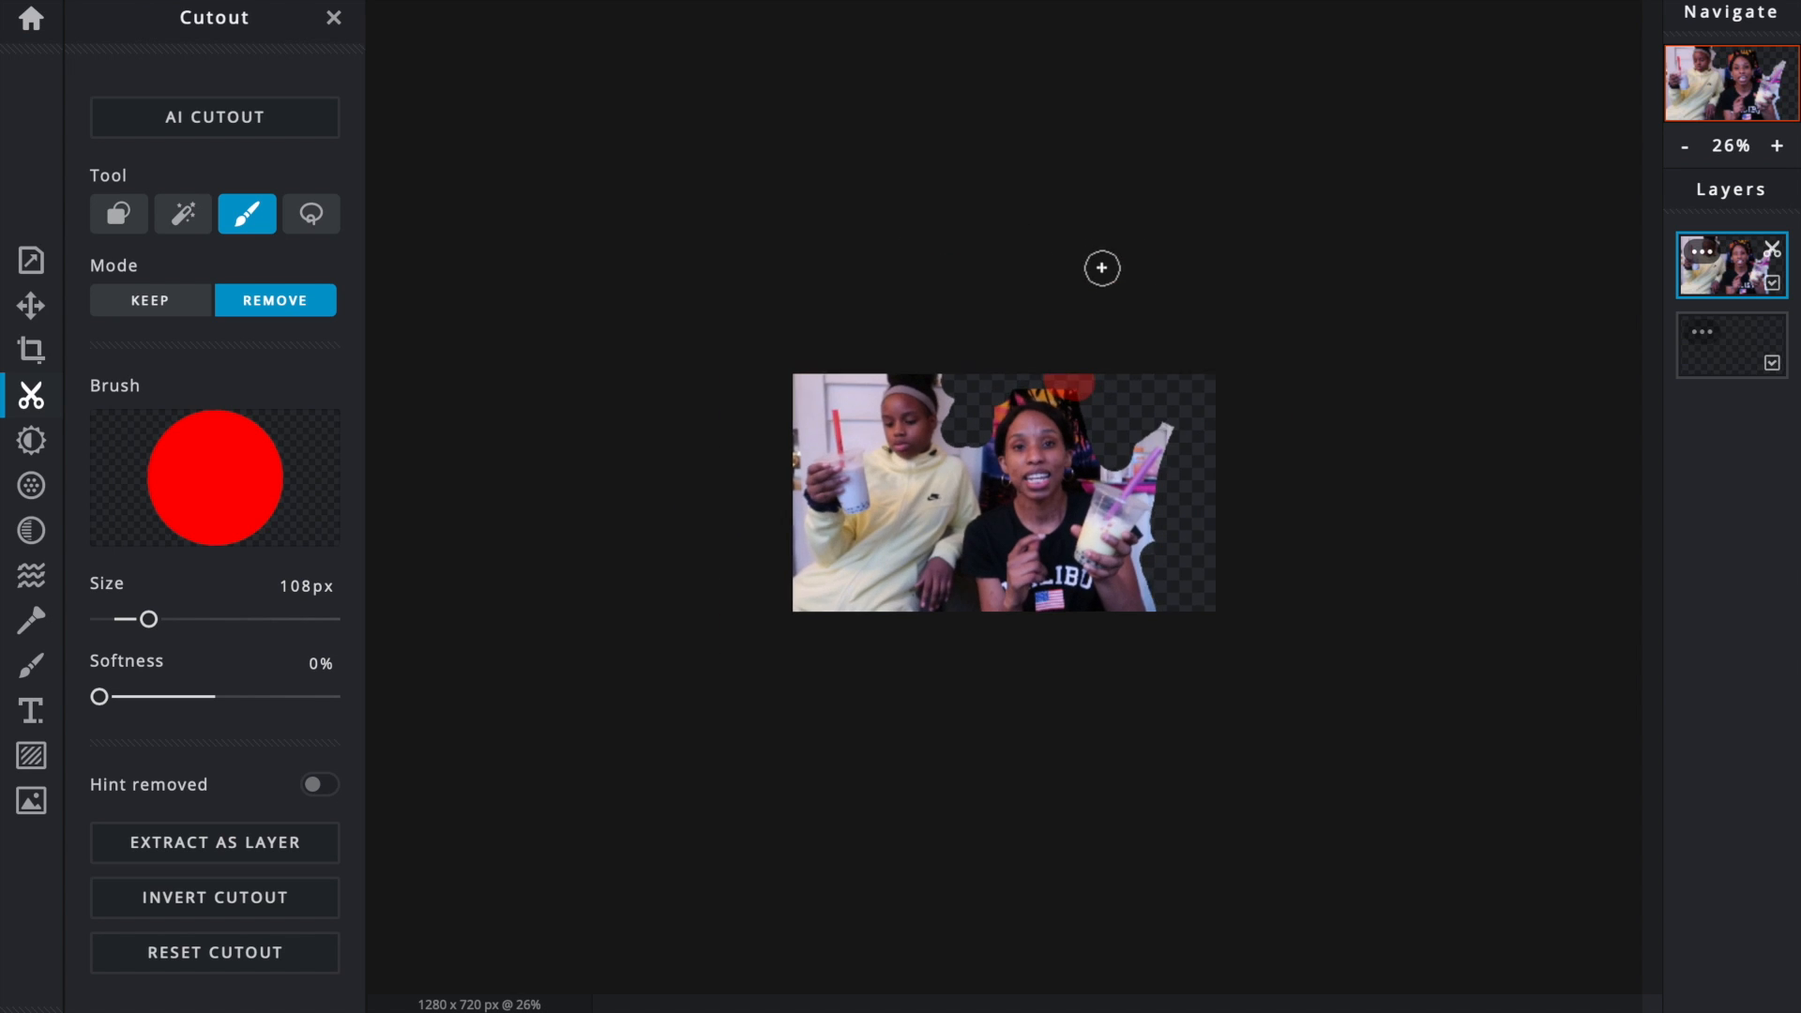
Step: Erase the background around the girl in yellow, along the photo's left edge and beside her head
scroll(700, 498, "up", 4)
mouse_move(544, 329)
left_mouse_down()
mouse_move(561, 242)
mouse_move(555, 281)
left_mouse_up()
left_click_drag(515, 382, 531, 407)
left_click_drag(522, 443, 523, 631)
mouse_move(621, 229)
left_mouse_down()
mouse_move(678, 250)
mouse_move(692, 343)
left_mouse_up()
left_click_drag(583, 269, 619, 270)
scroll(974, 401, "down", 2)
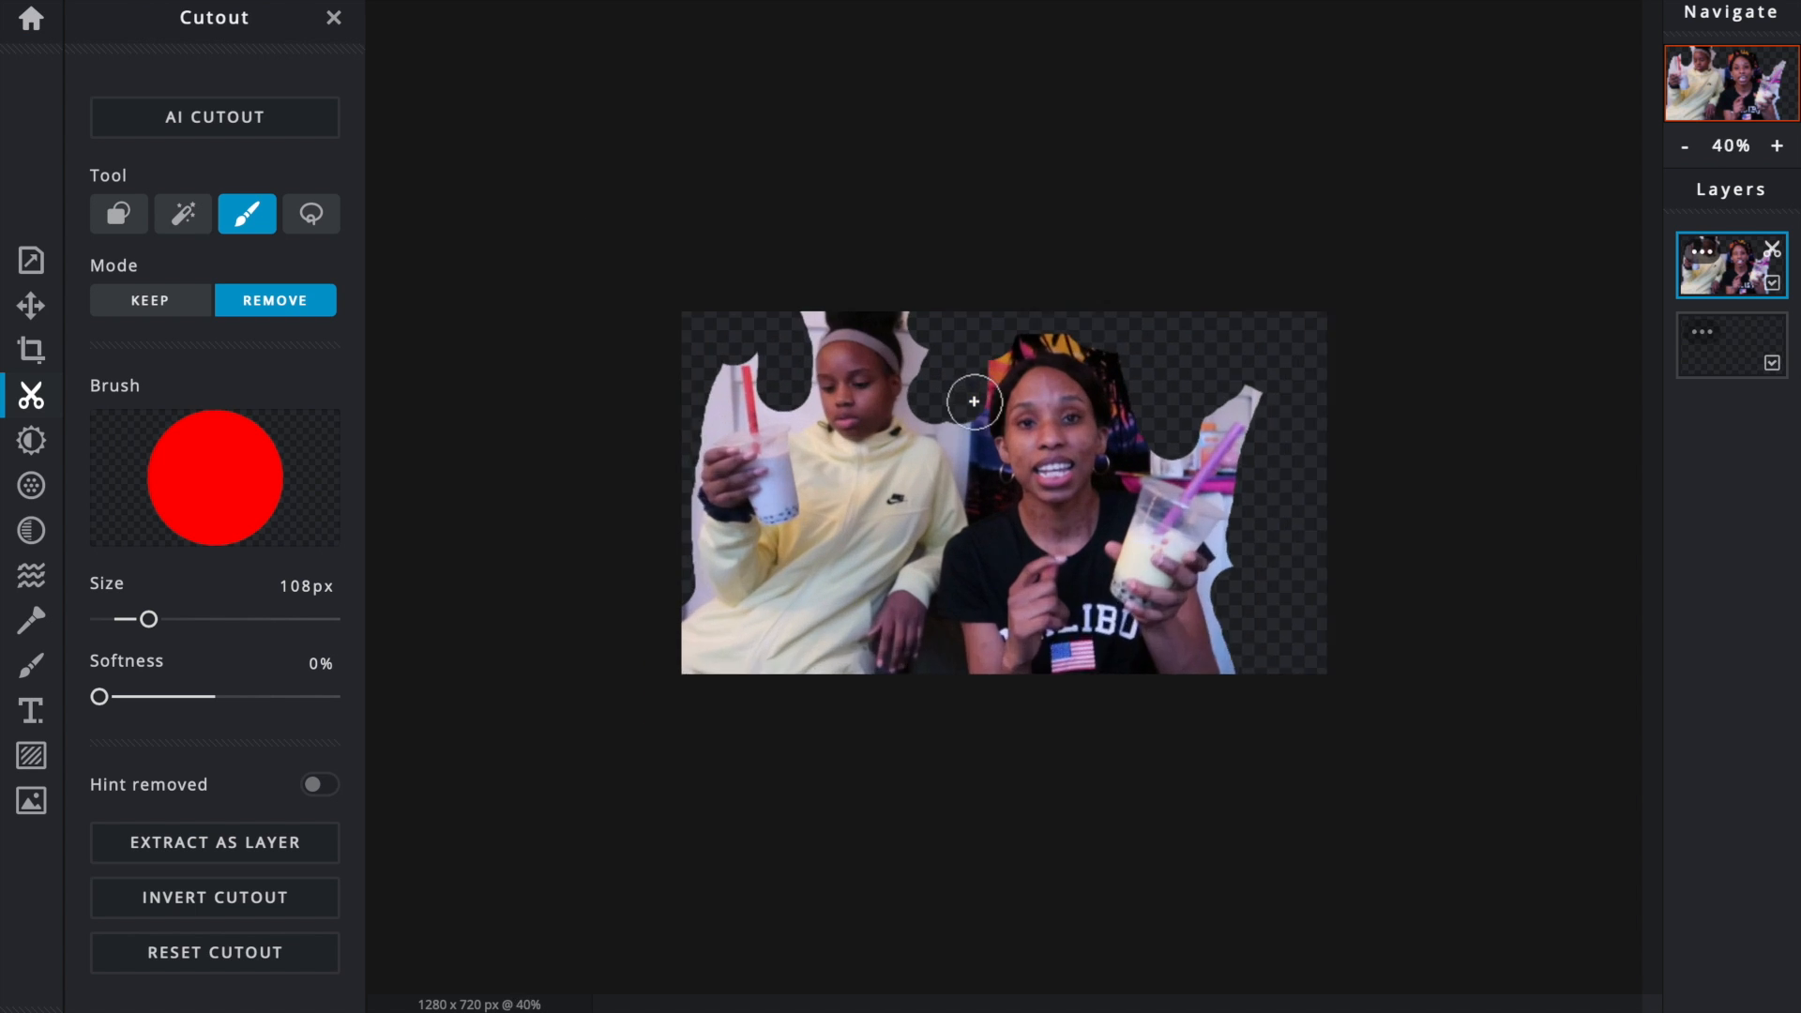
Step: Erase more background close to the right side of the woman's arm, hand and cup
scroll(975, 402, "up", 5)
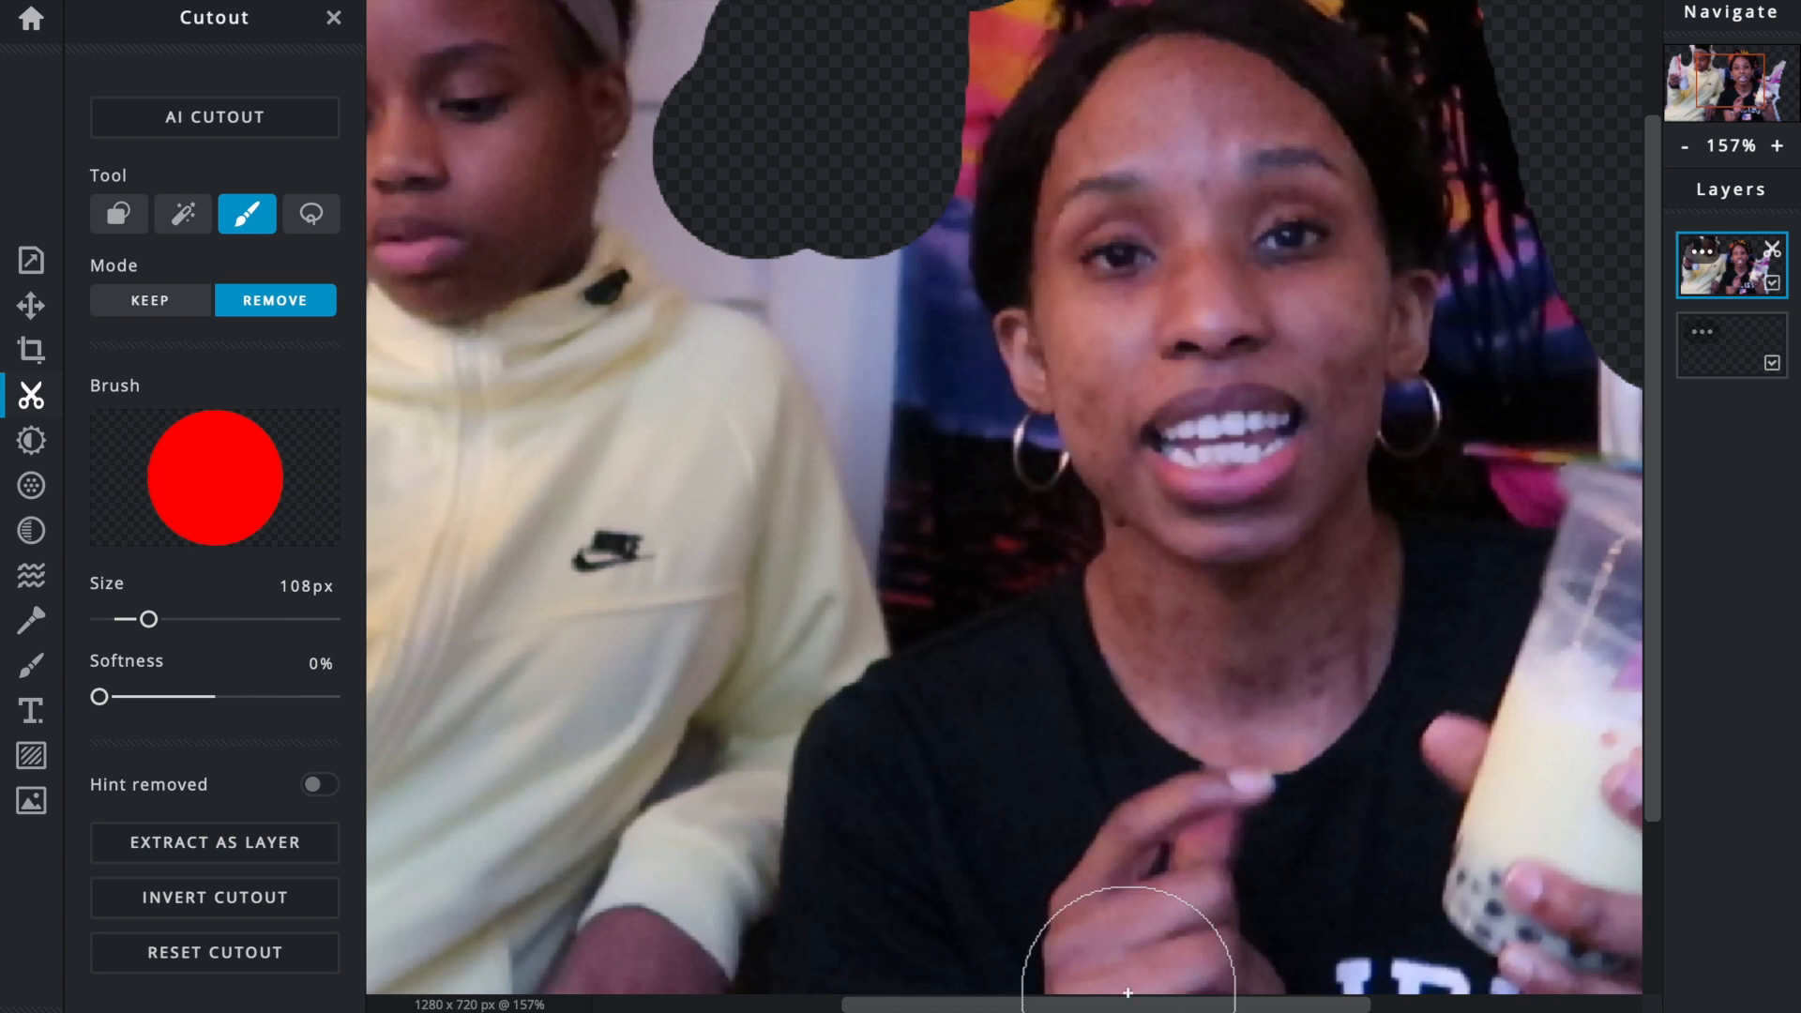
left_click_drag(1138, 1004, 1405, 1005)
left_click_drag(1316, 805, 1313, 809)
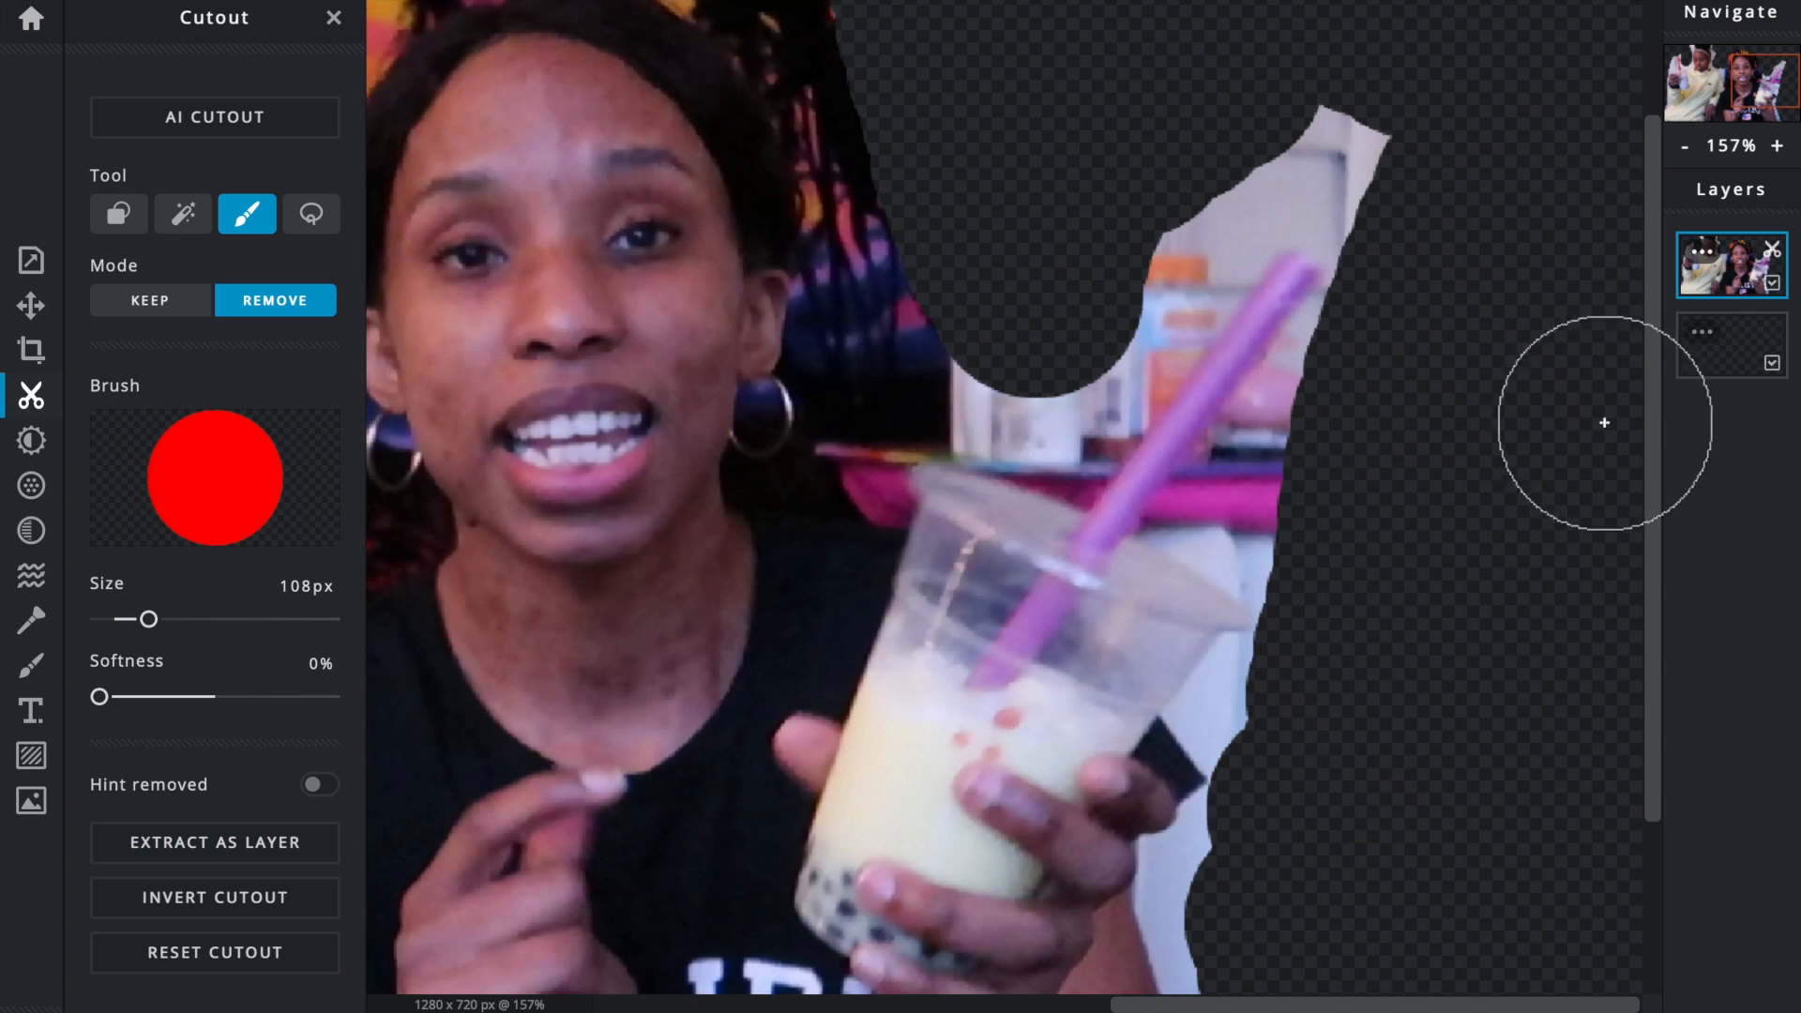
left_click_drag(1649, 623, 1651, 792)
mouse_move(1328, 897)
left_mouse_down()
mouse_move(1325, 817)
mouse_move(1250, 656)
left_mouse_up()
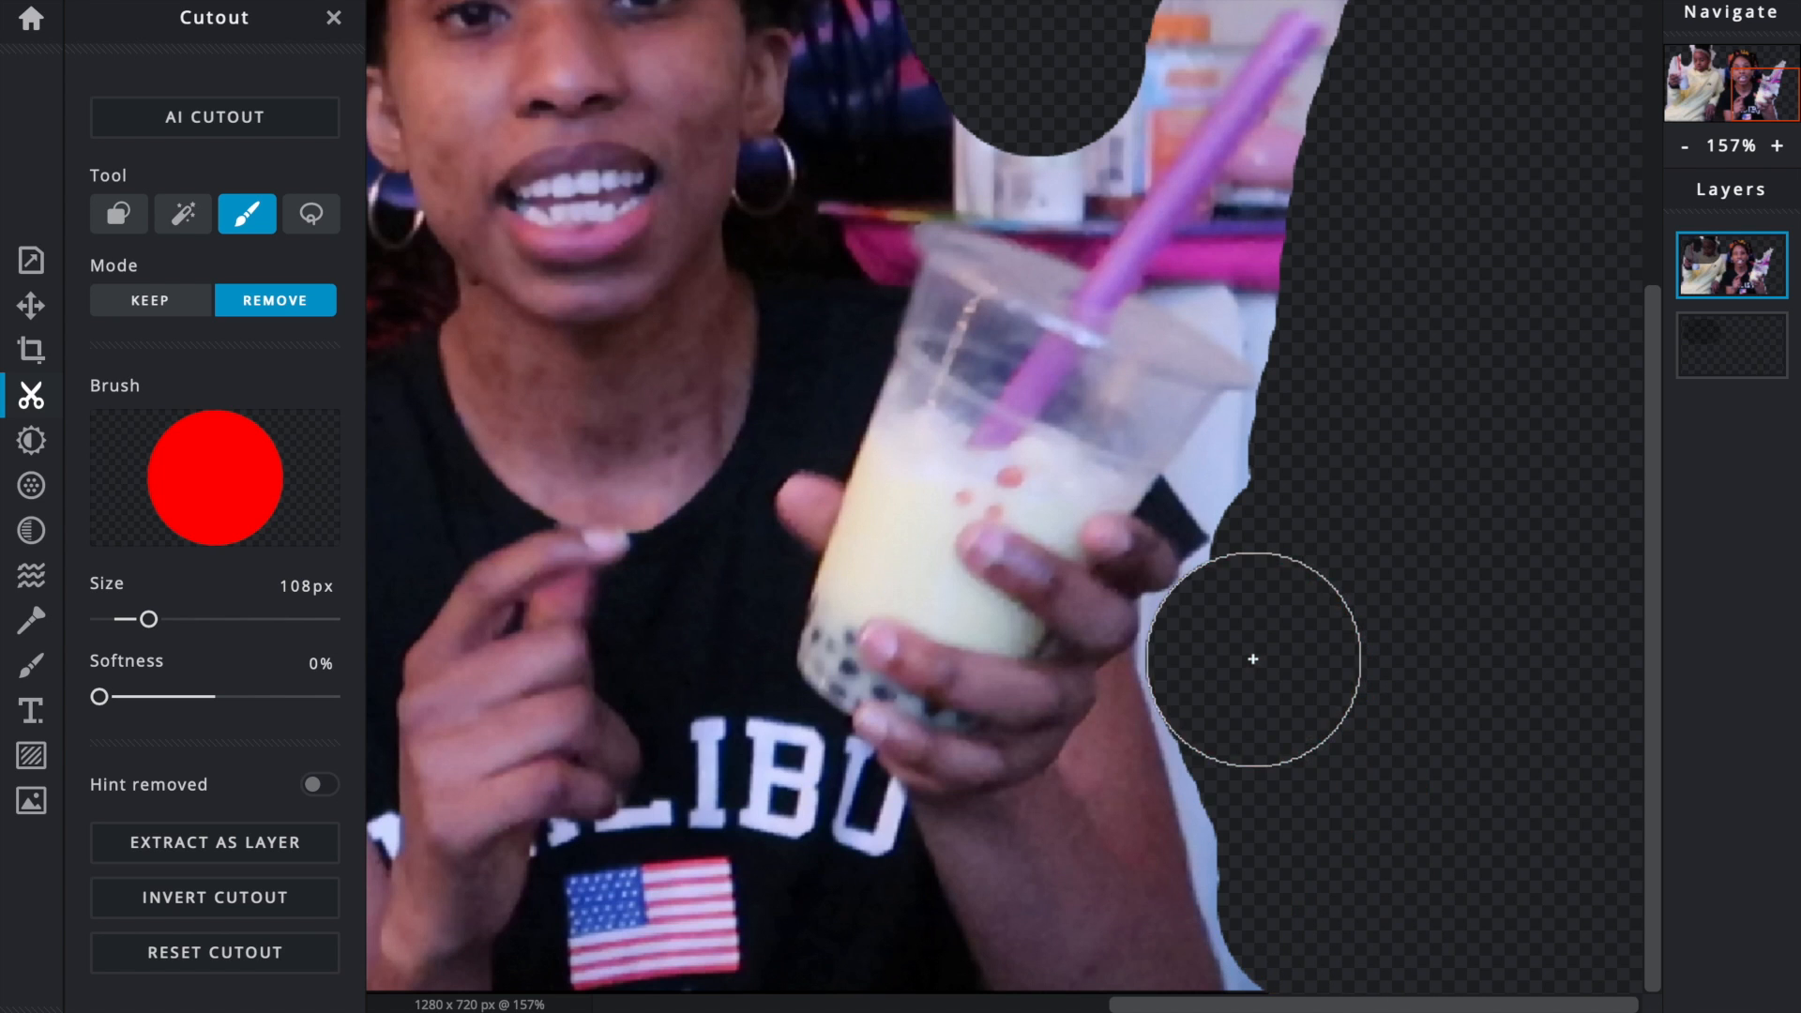
left_click_drag(1298, 820, 1300, 816)
left_click(1294, 469)
left_click_drag(1295, 251, 1319, 209)
Step: Reduce the cutout brush to 51 px and trim the remaining background along the woman's arm, cup and straw
left_click(122, 620)
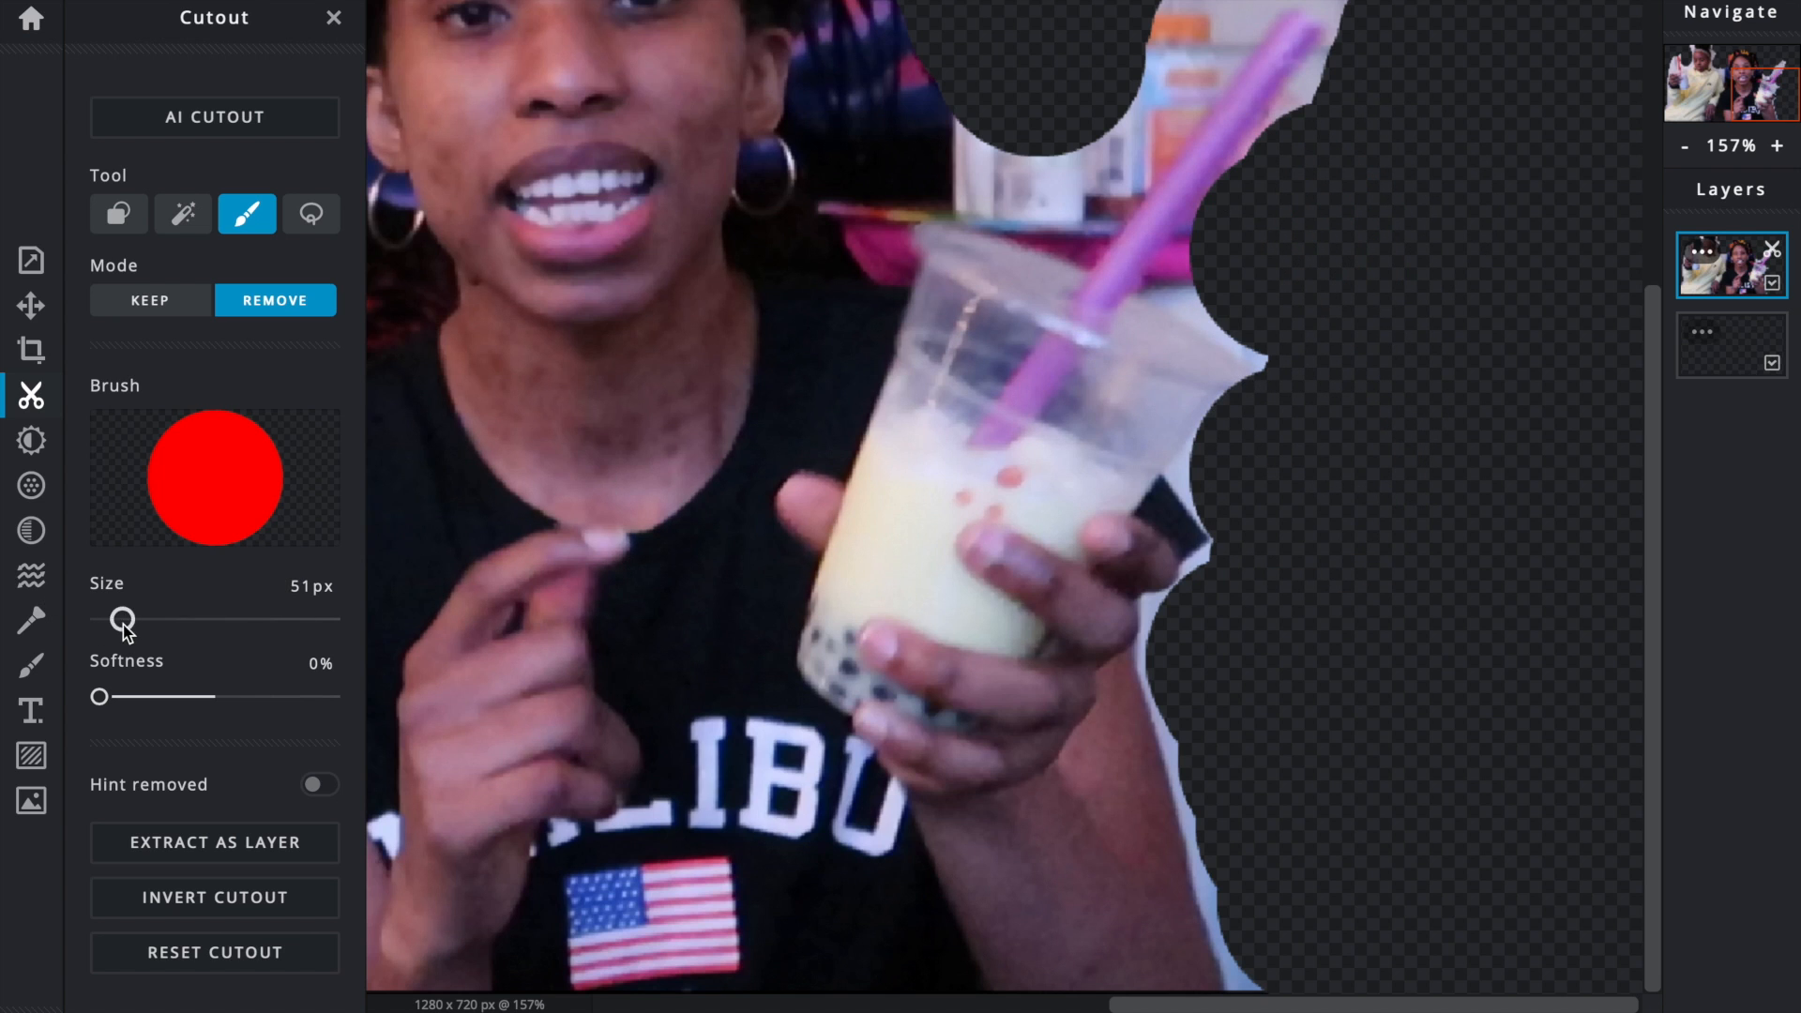
left_click(1302, 141)
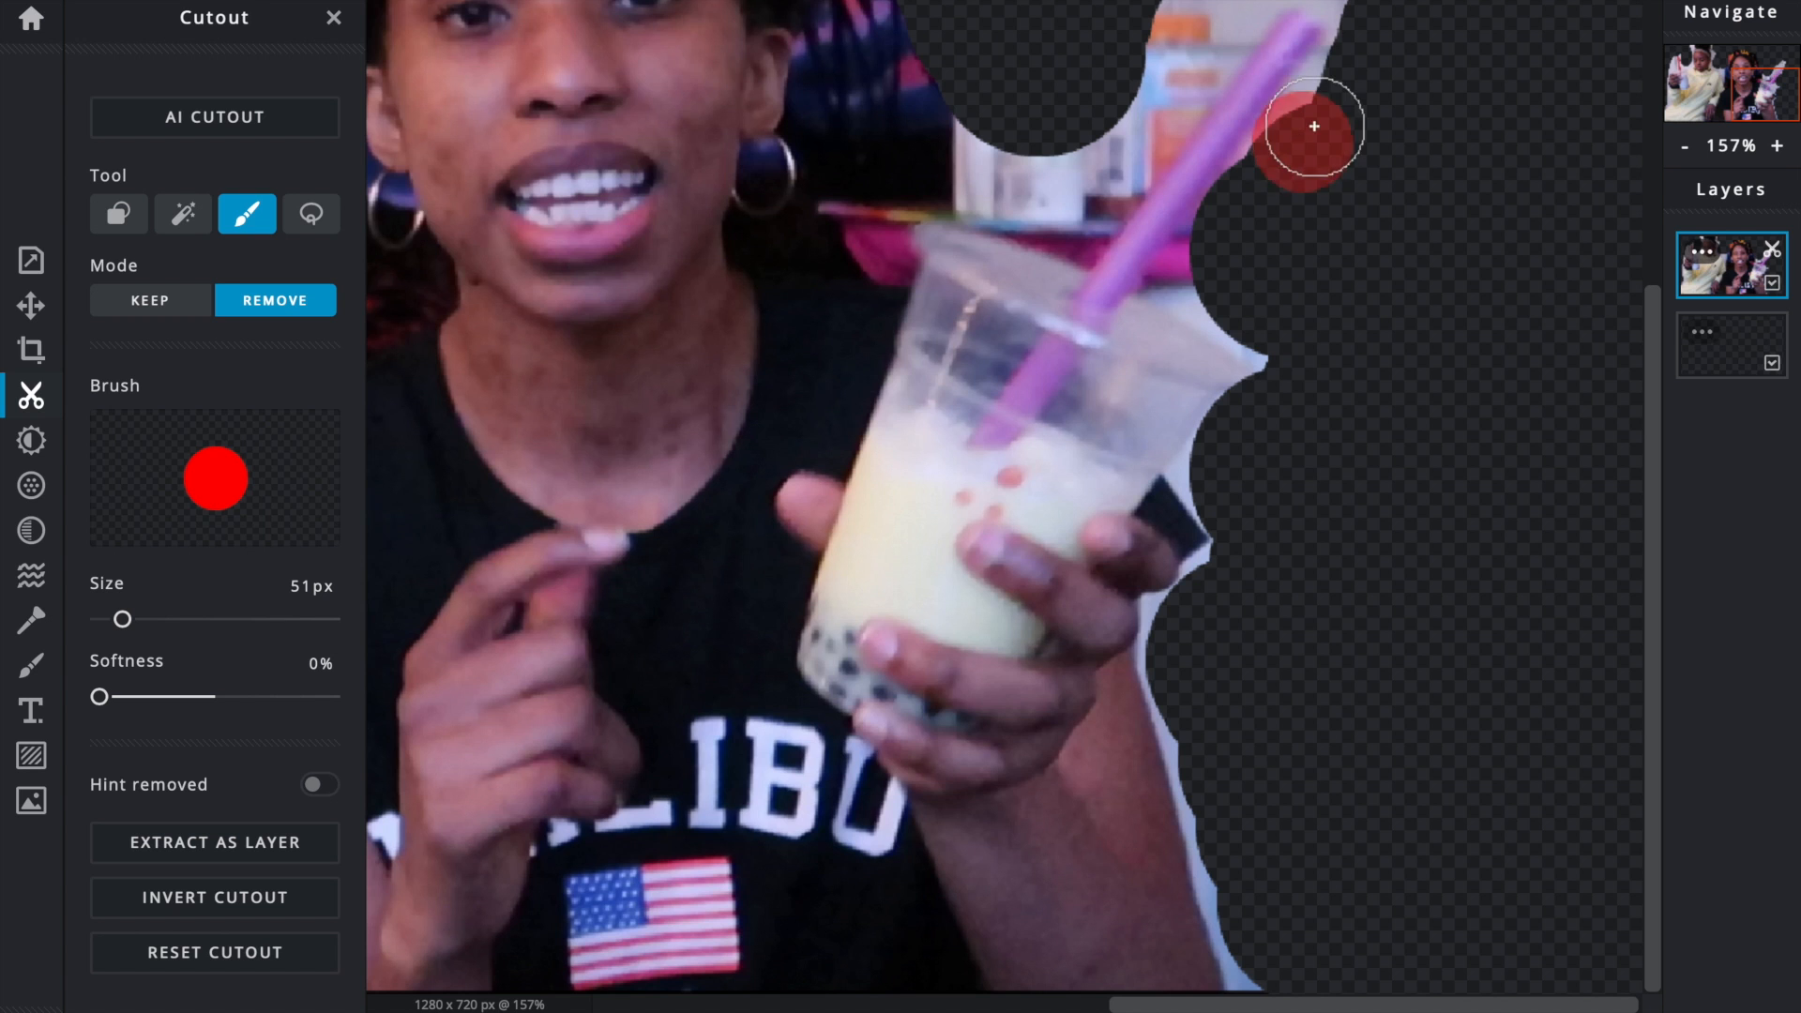
scroll(1274, 905, "down", 5)
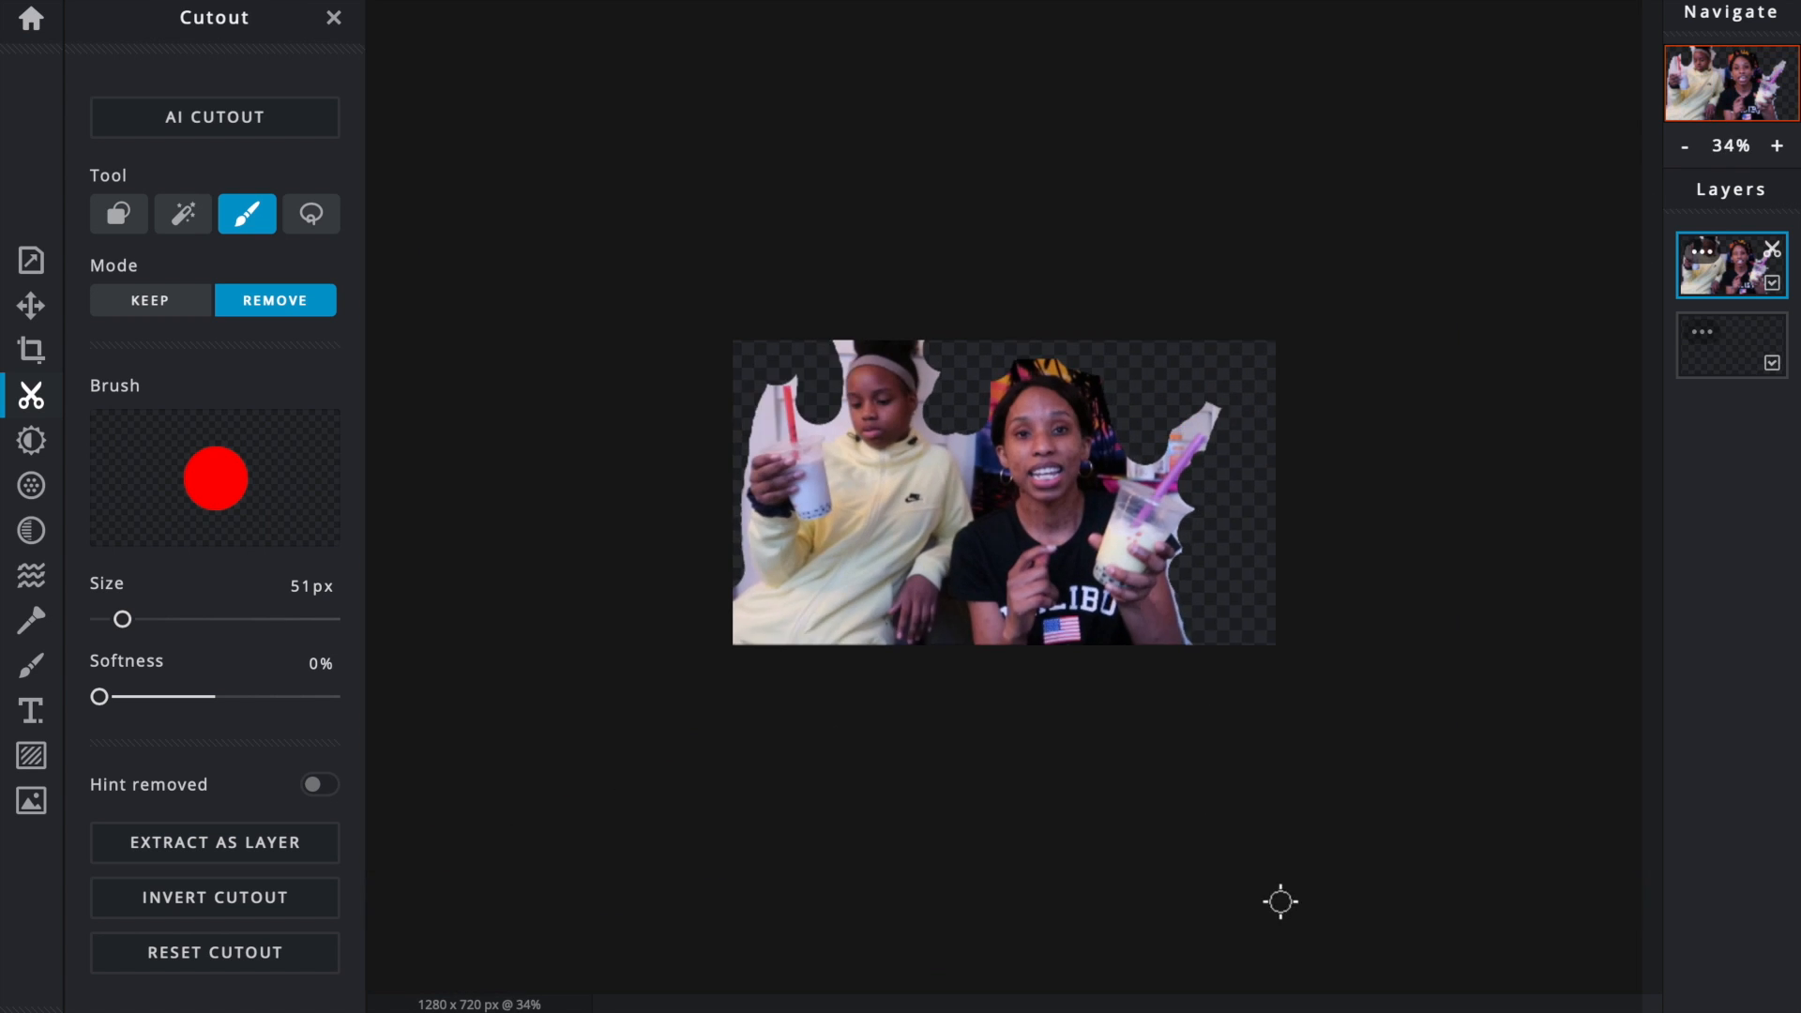
scroll(1280, 900, "up", 5)
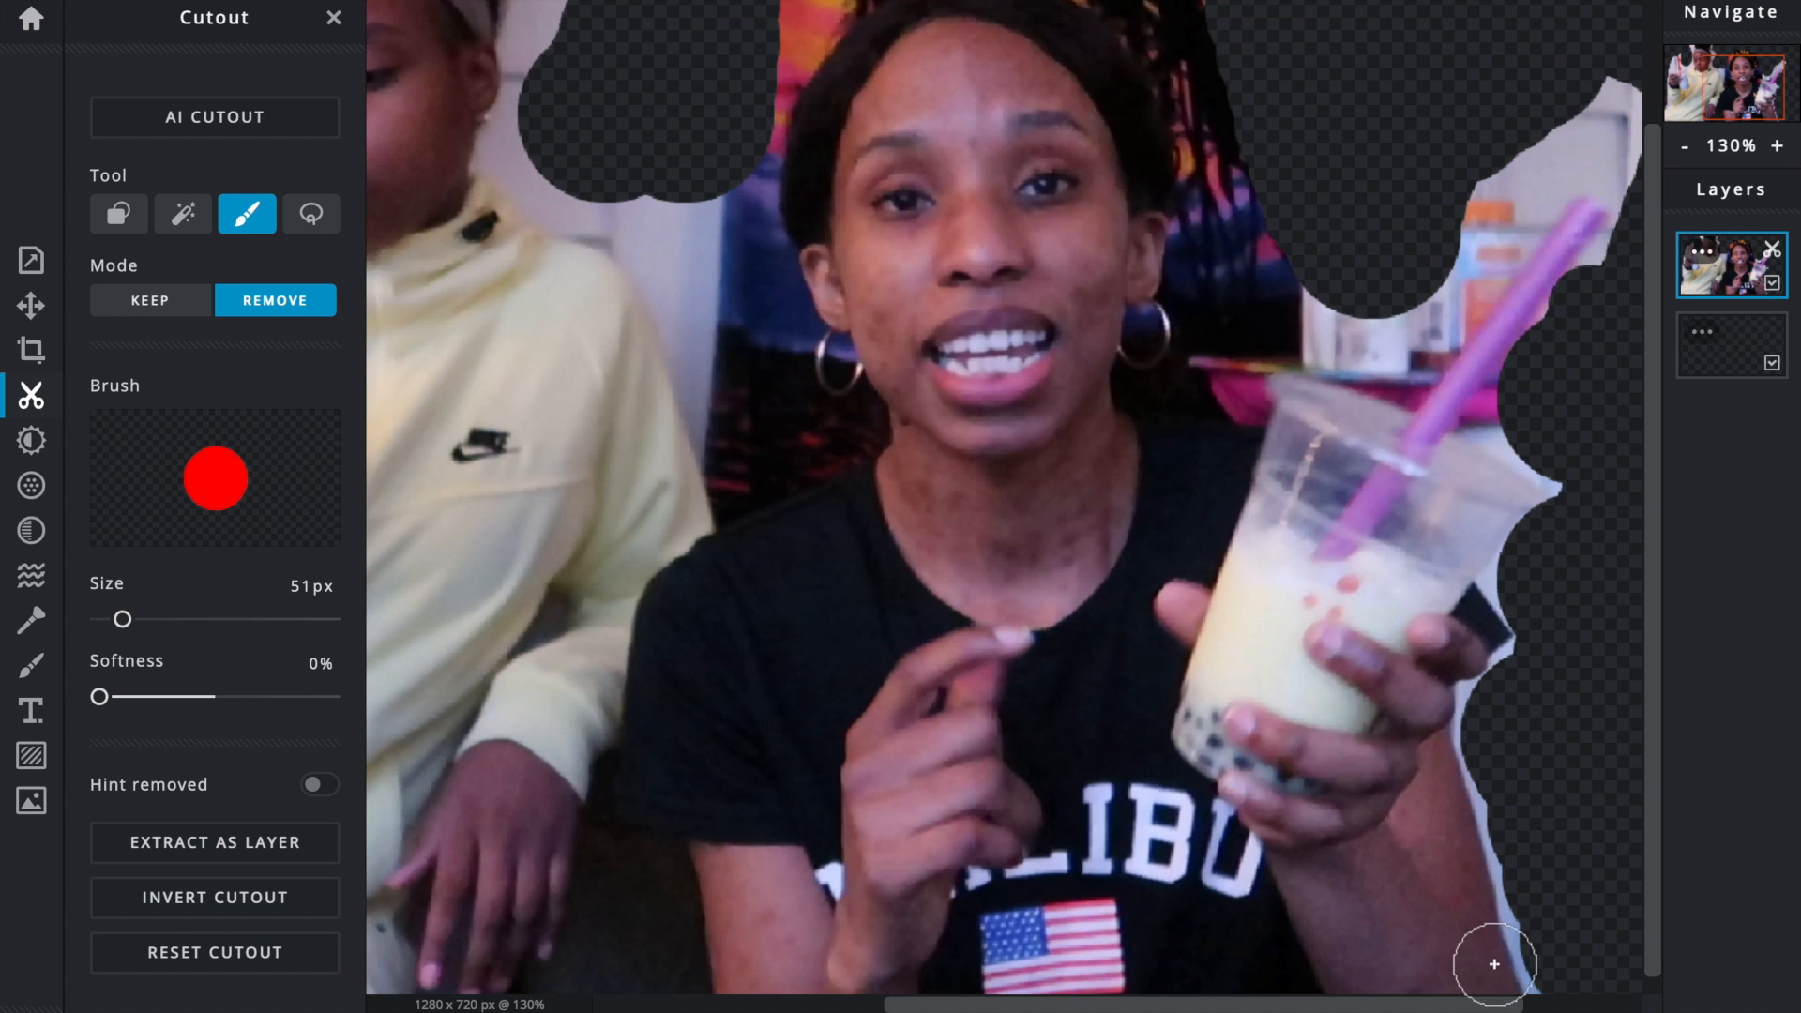
left_click_drag(1557, 957, 1491, 730)
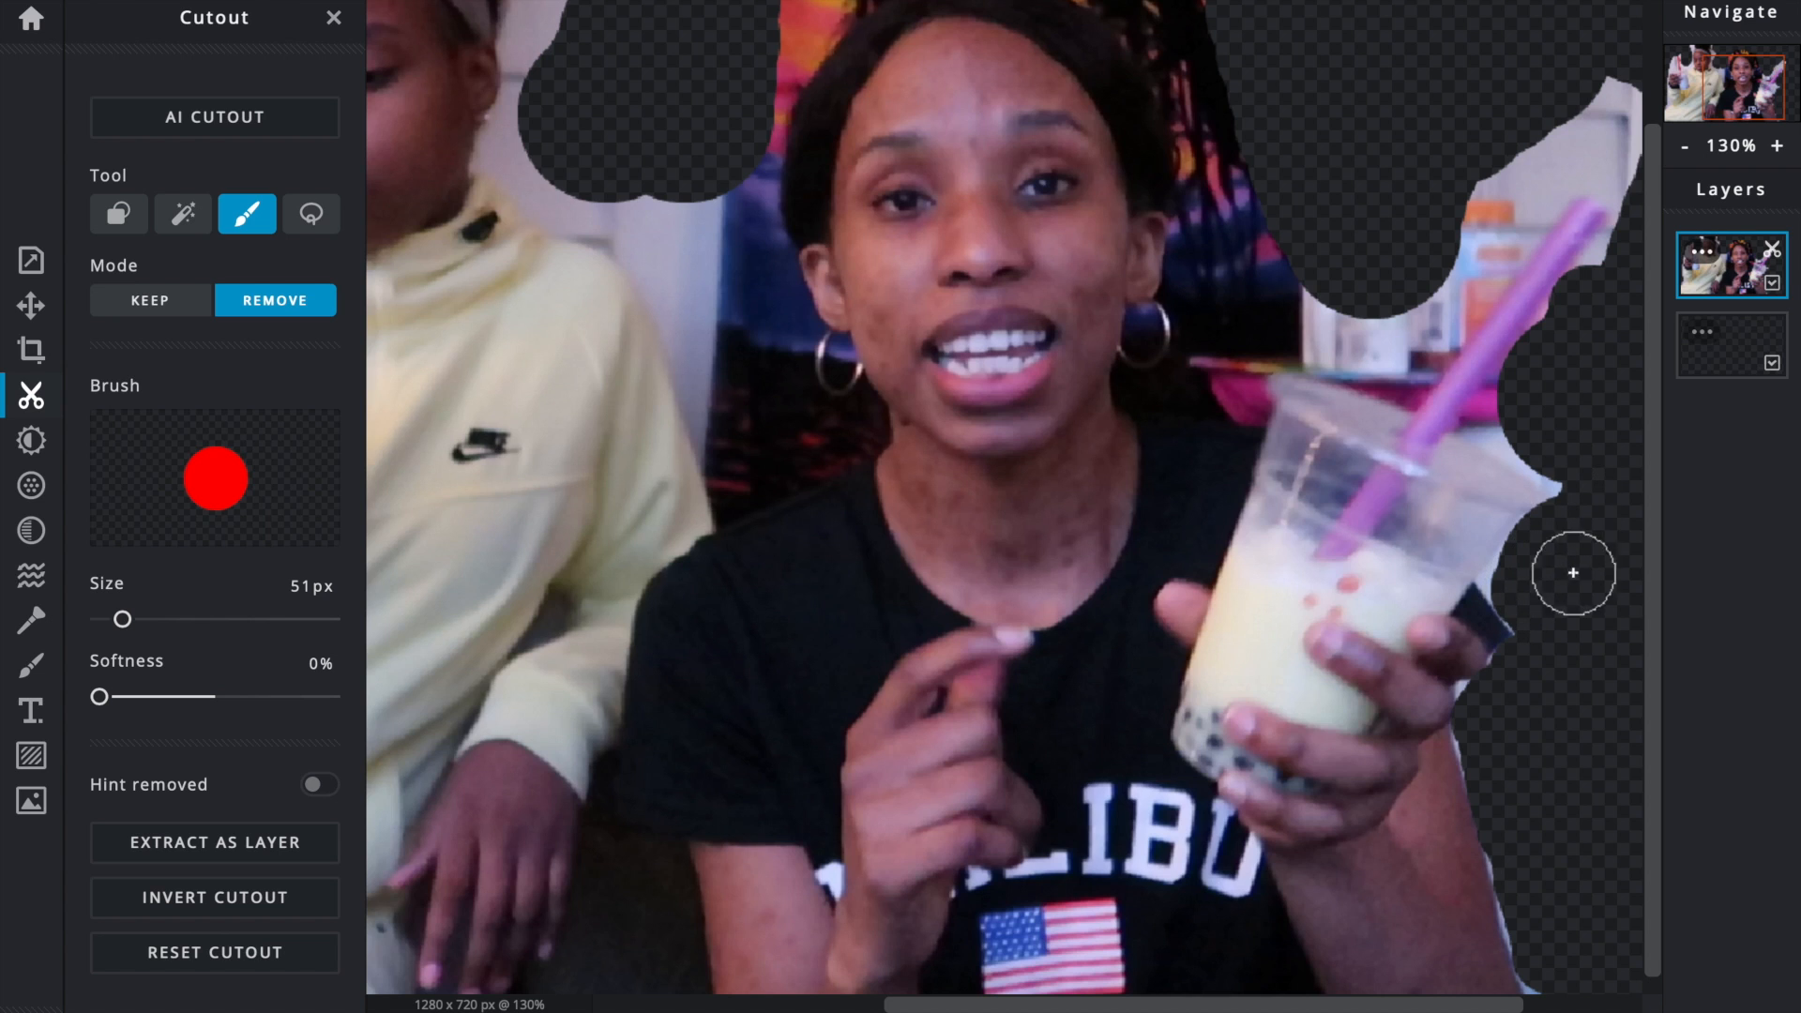
left_click_drag(1568, 444, 1504, 413)
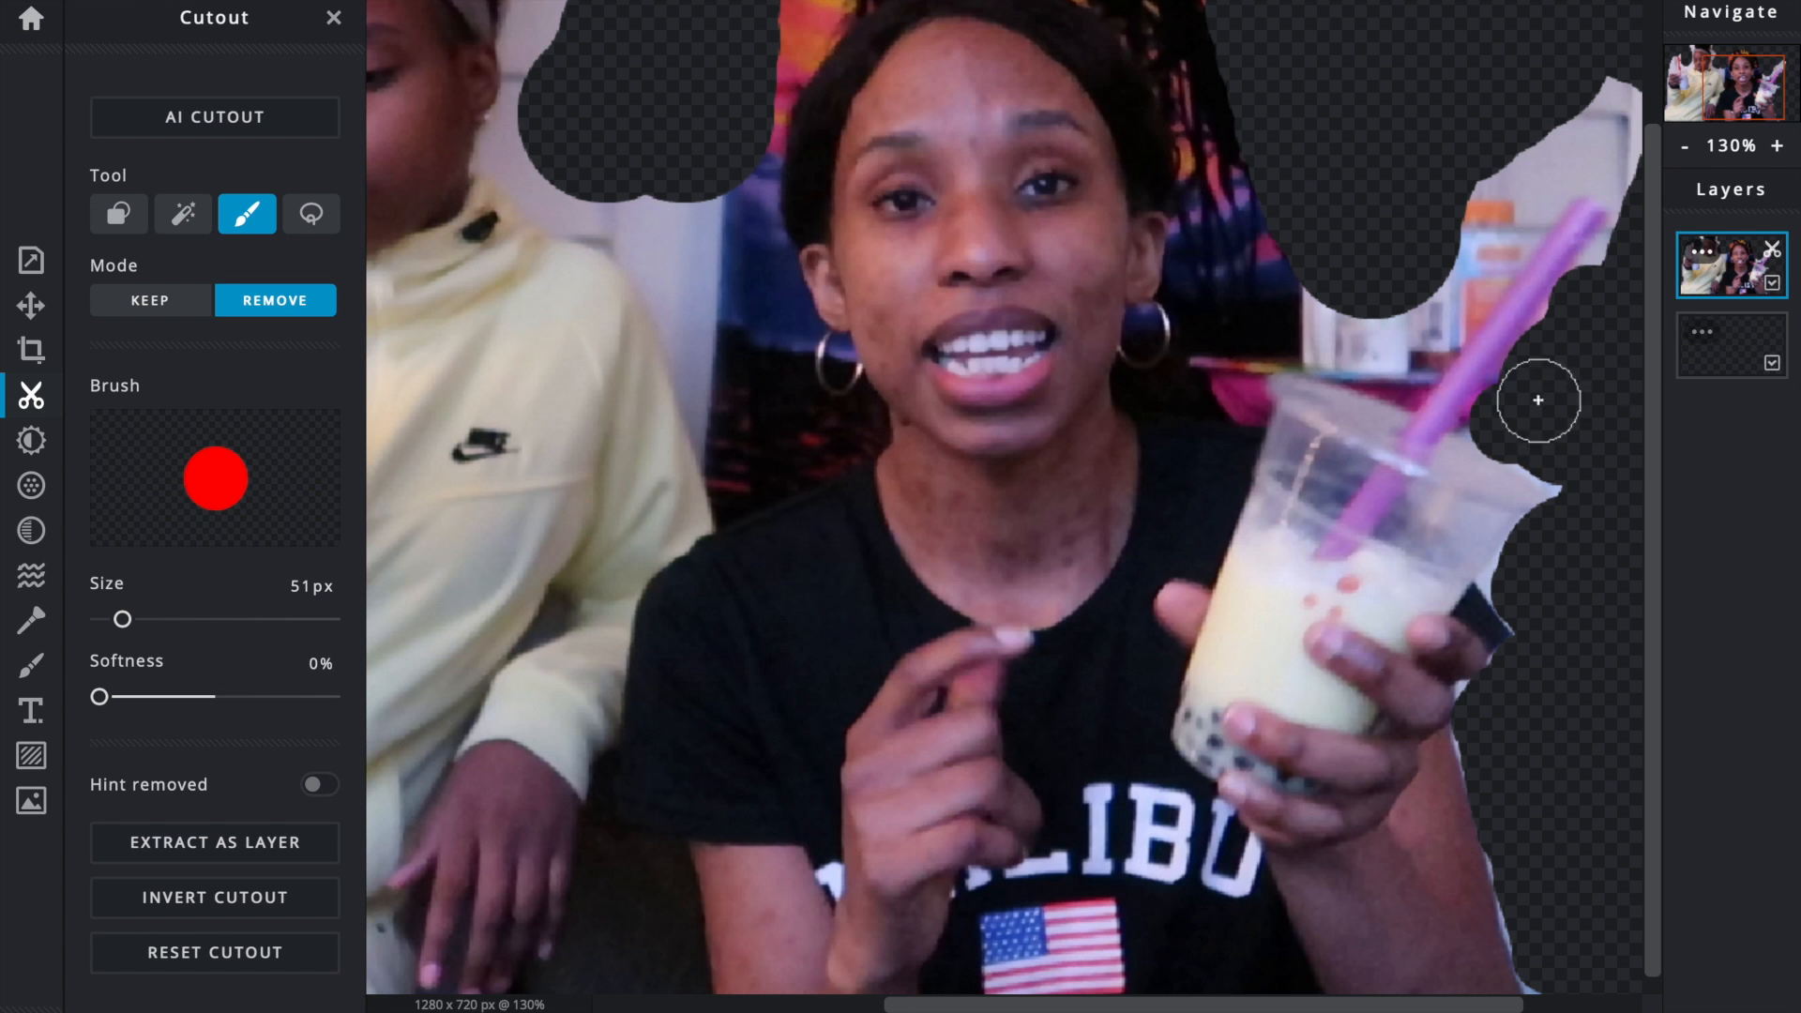
Step: Erase the remaining wall and bottles around the tip and both sides of the purple straw
scroll(1460, 624, "down", 10)
scroll(1460, 624, "up", 12)
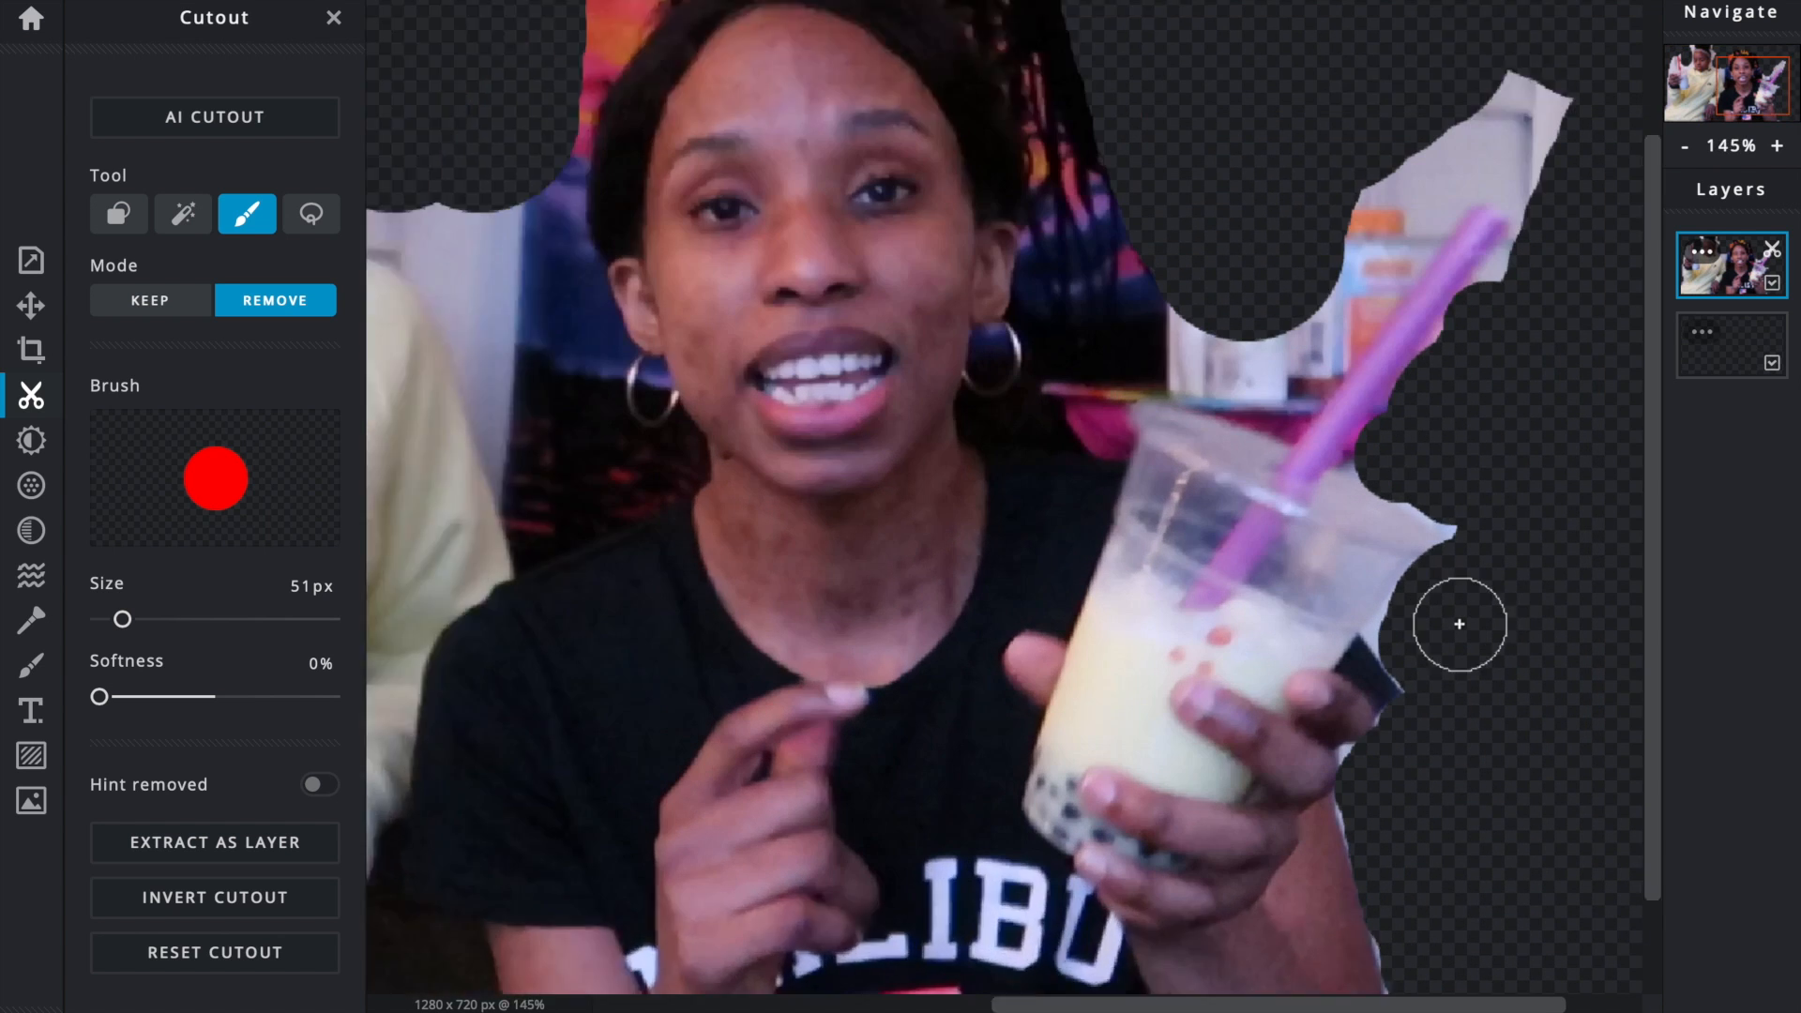
left_click_drag(1412, 398, 1417, 371)
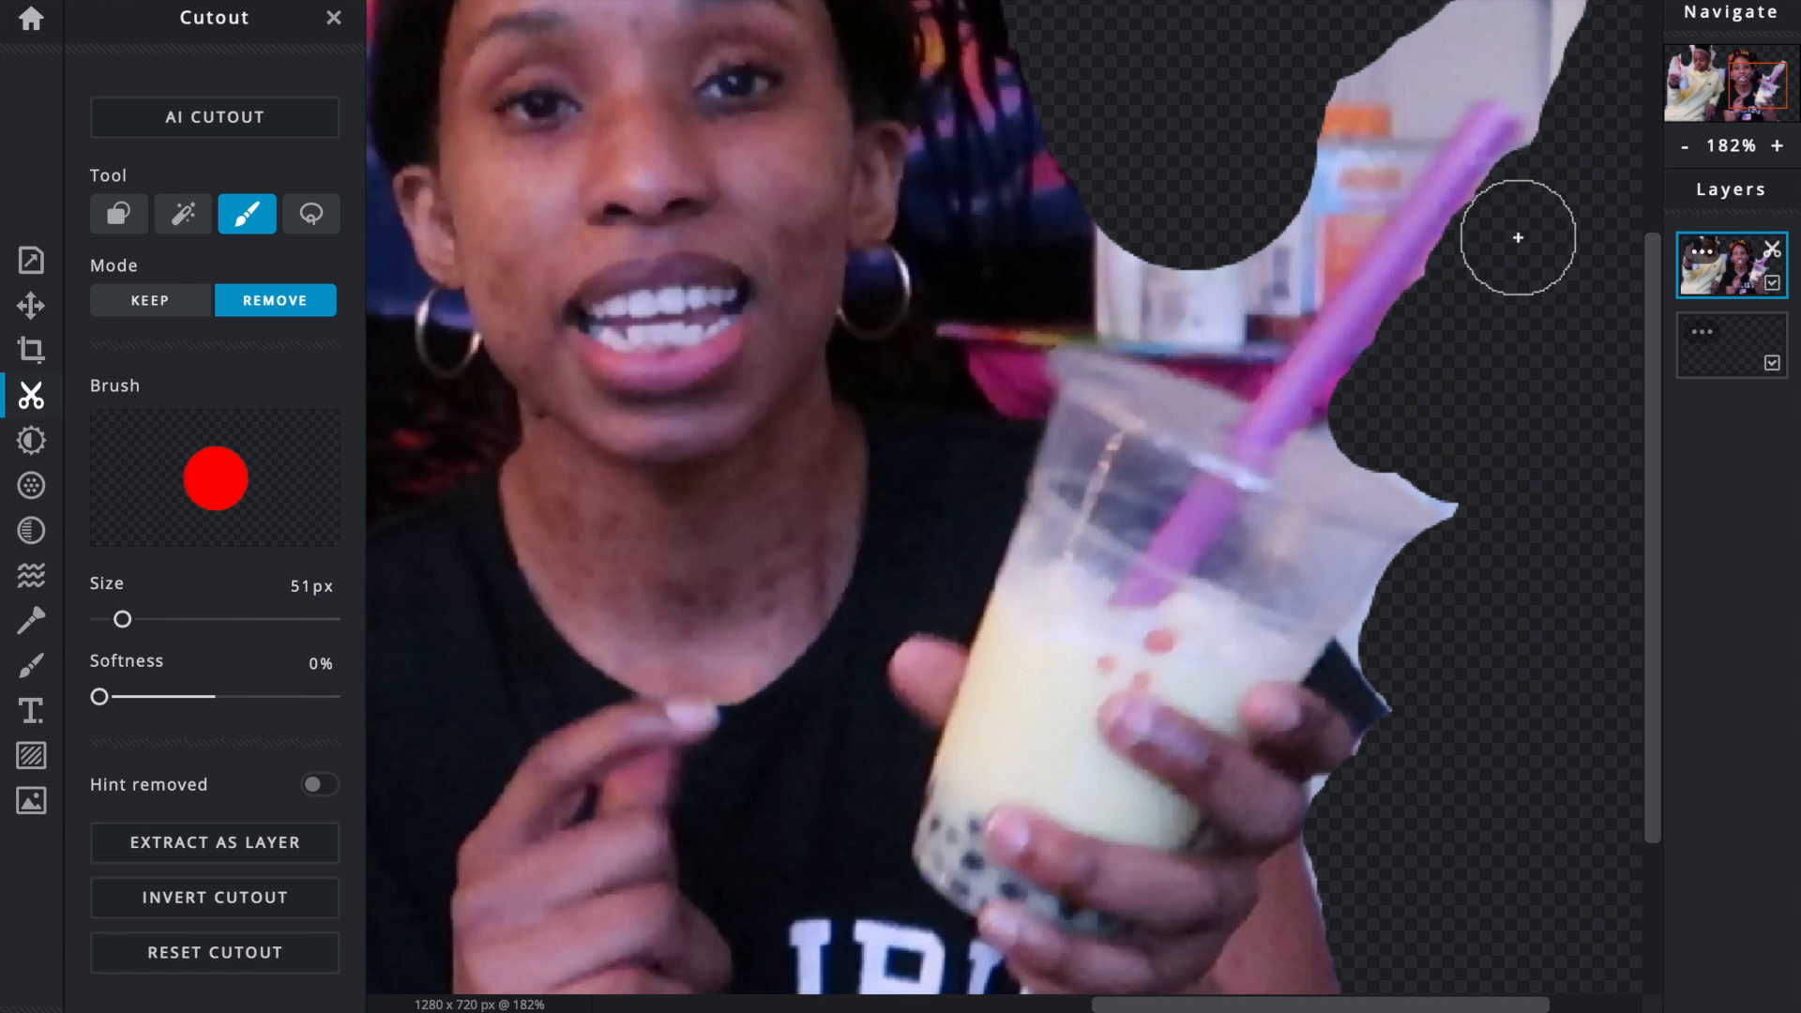
mouse_move(1565, 55)
left_mouse_down()
mouse_move(1547, 52)
mouse_move(1544, 87)
left_mouse_up()
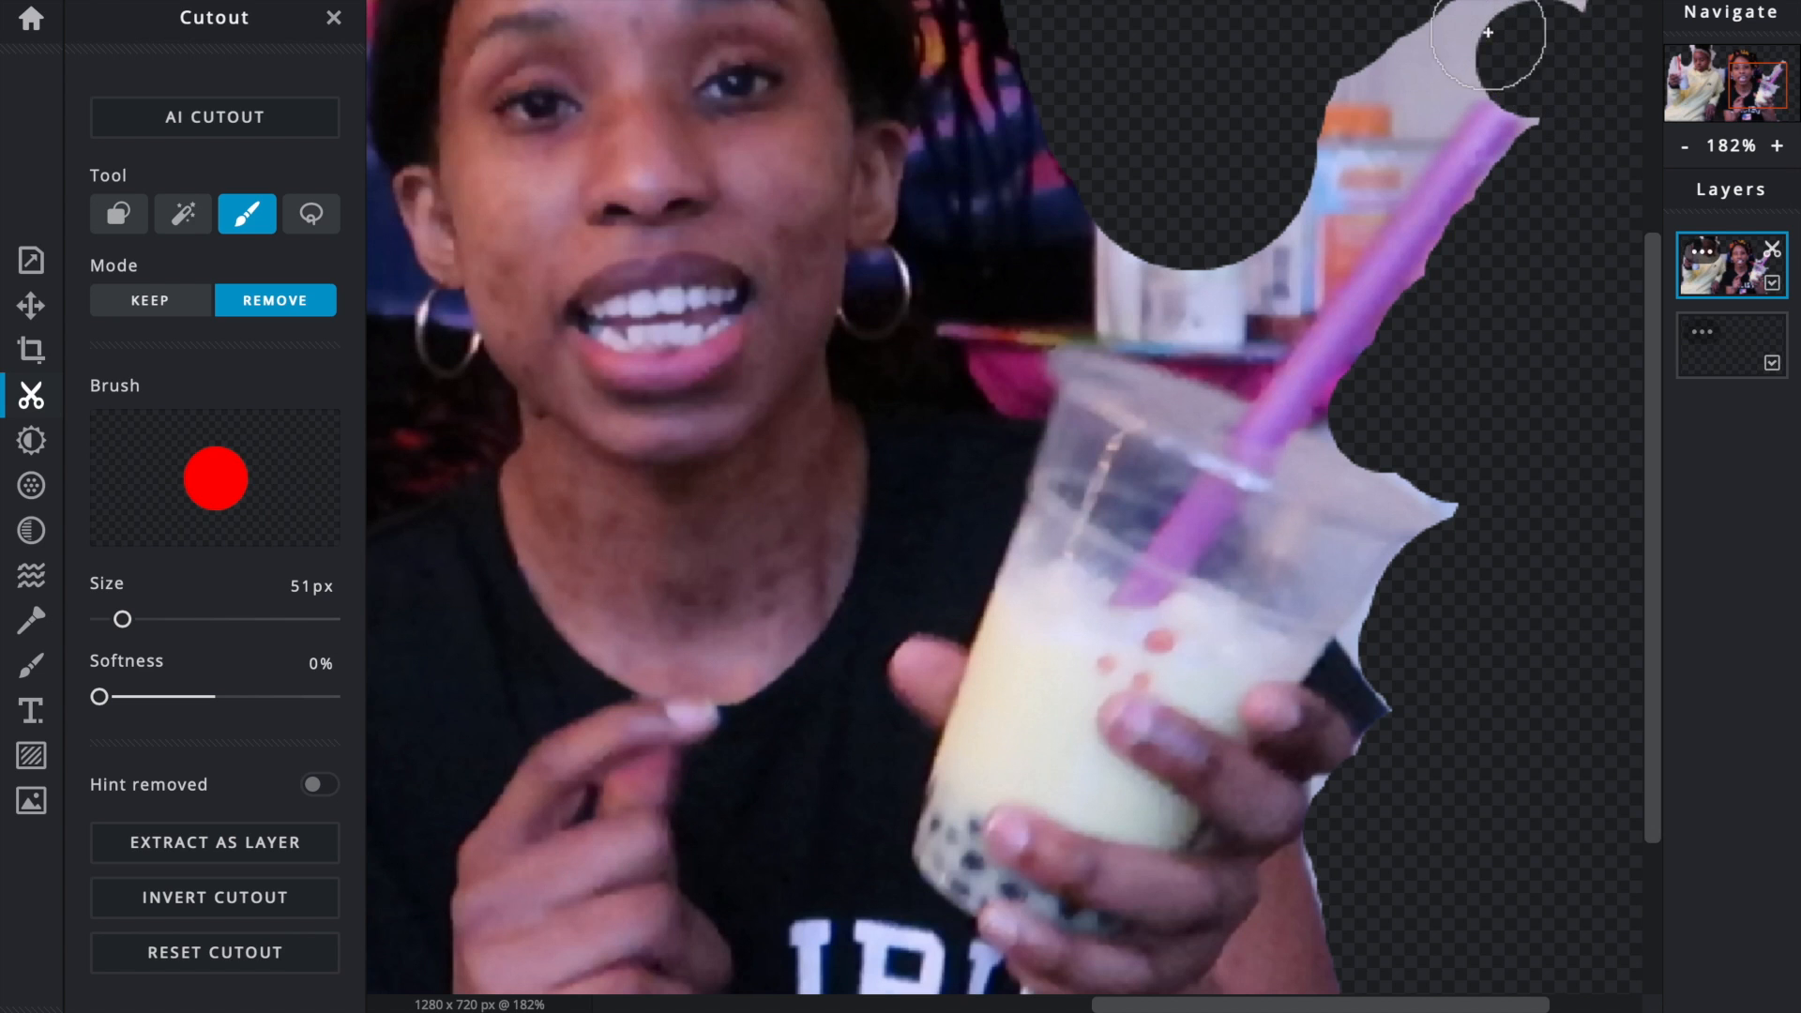
mouse_move(1436, 60)
left_mouse_down()
mouse_move(1369, 88)
mouse_move(1298, 161)
left_mouse_up()
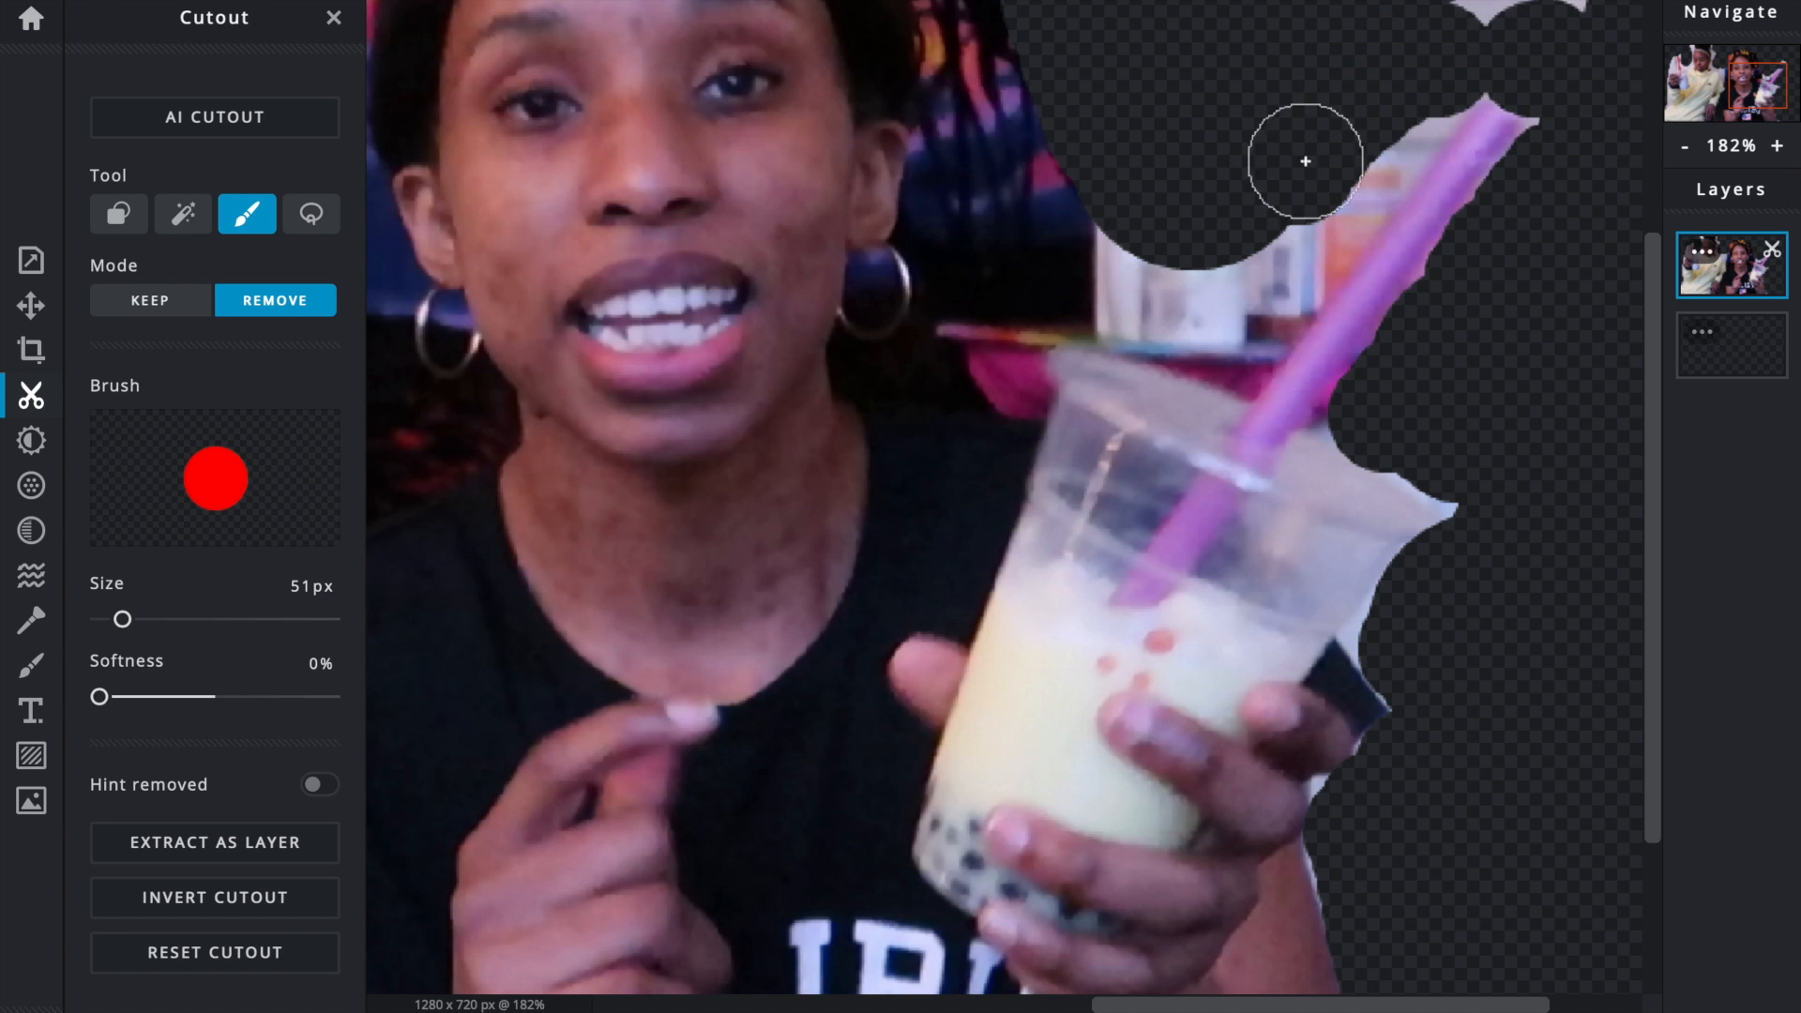
left_click_drag(1410, 91, 1229, 269)
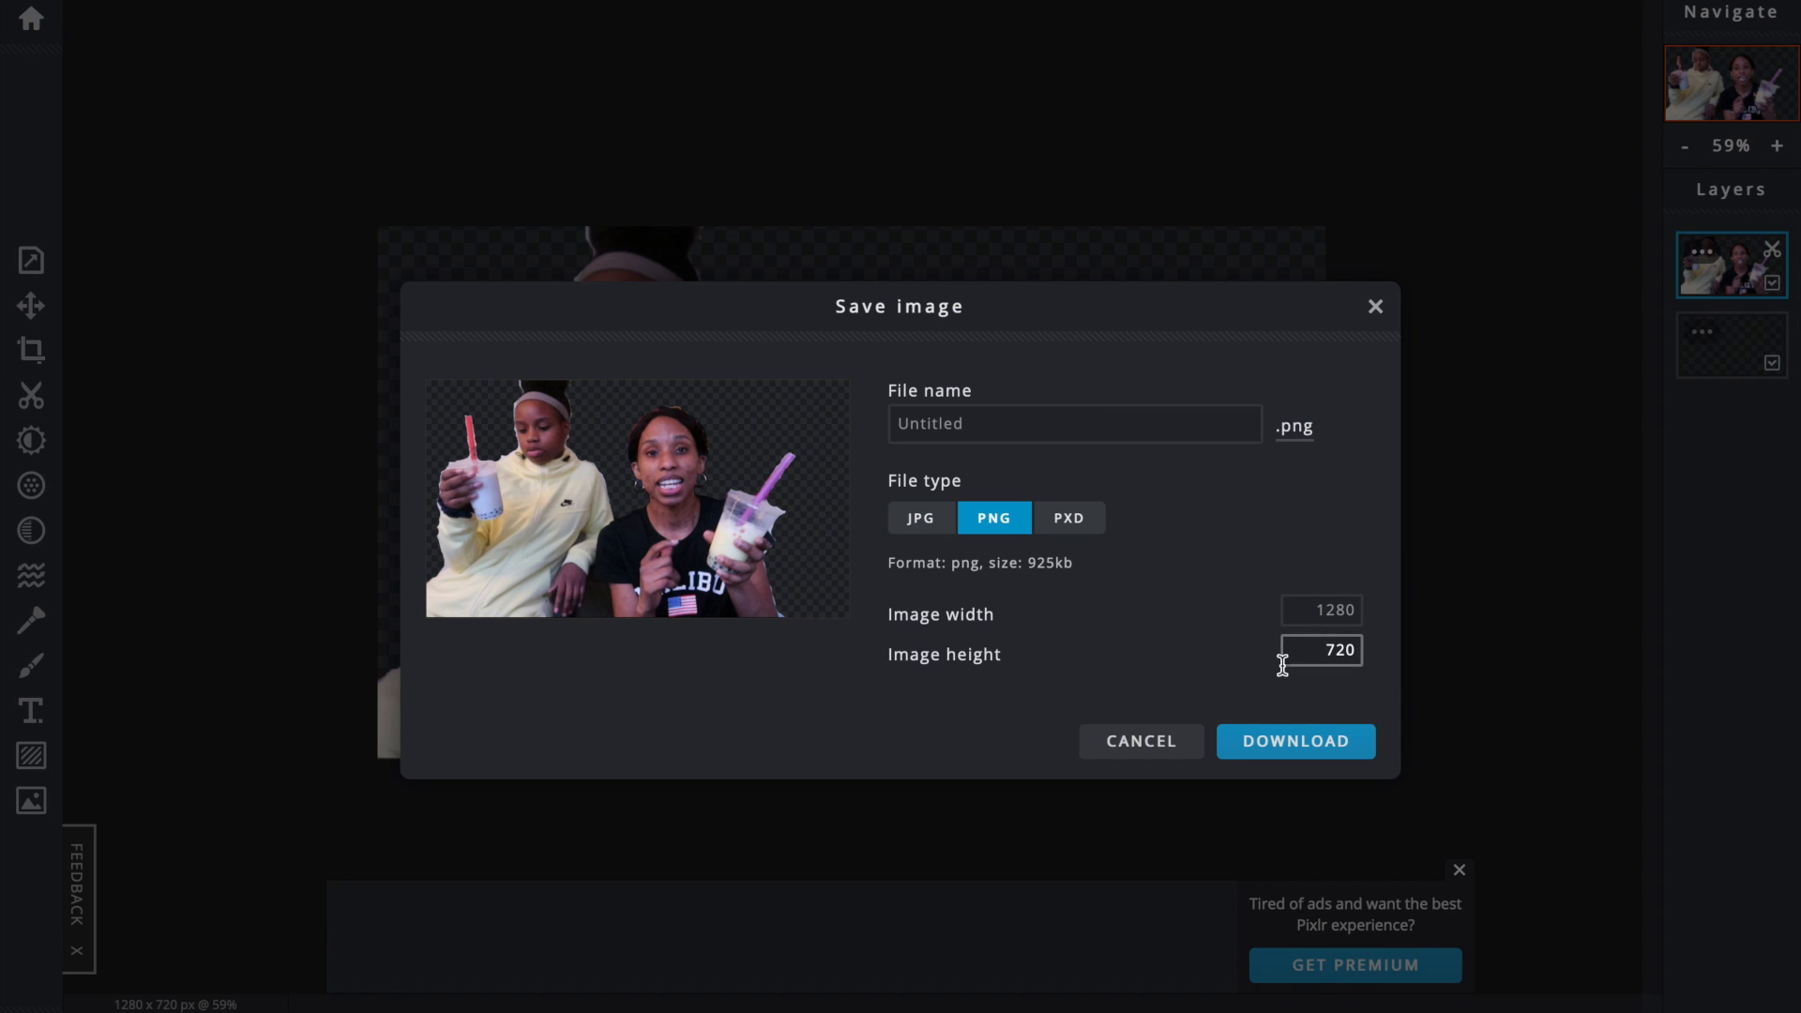
Step: Name the PNG export boba1 and close the save dialog
left_click(1045, 414)
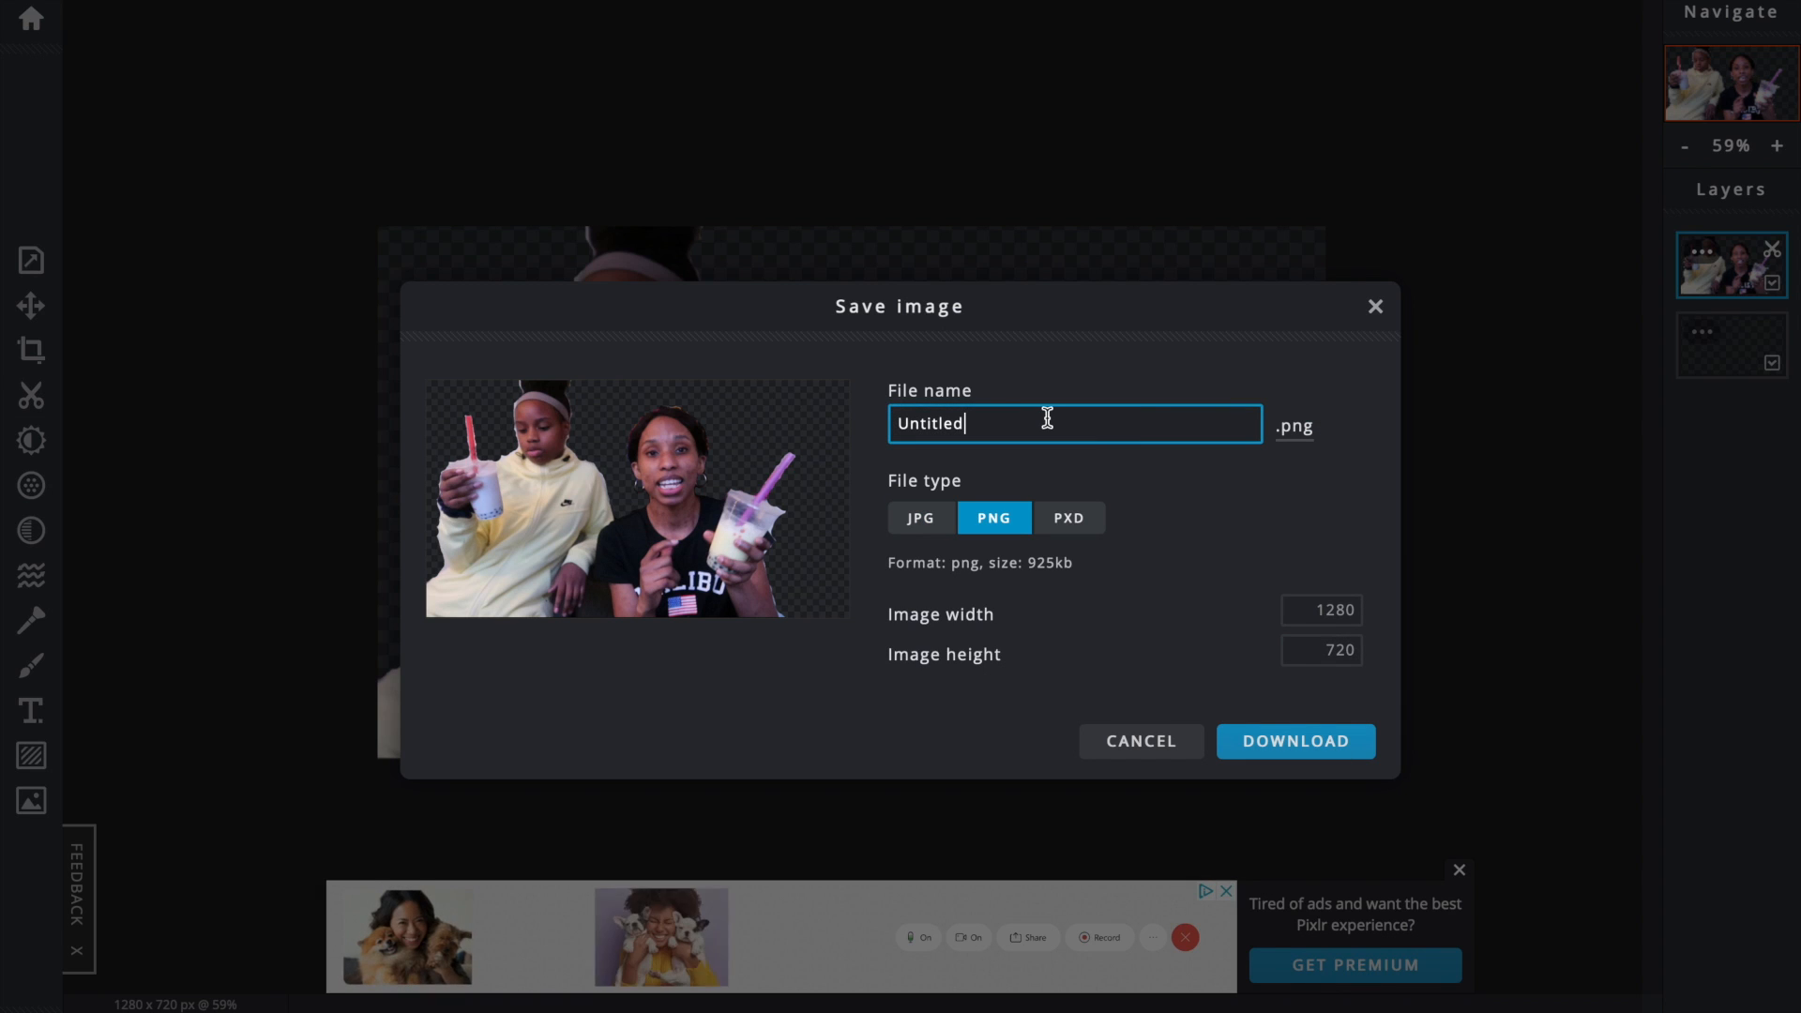
key("BackSpace")
key("BackSpace")
key("BackSpace")
key("BackSpace")
key("BackSpace")
key("BackSpace")
key("BackSpace")
key("BackSpace")
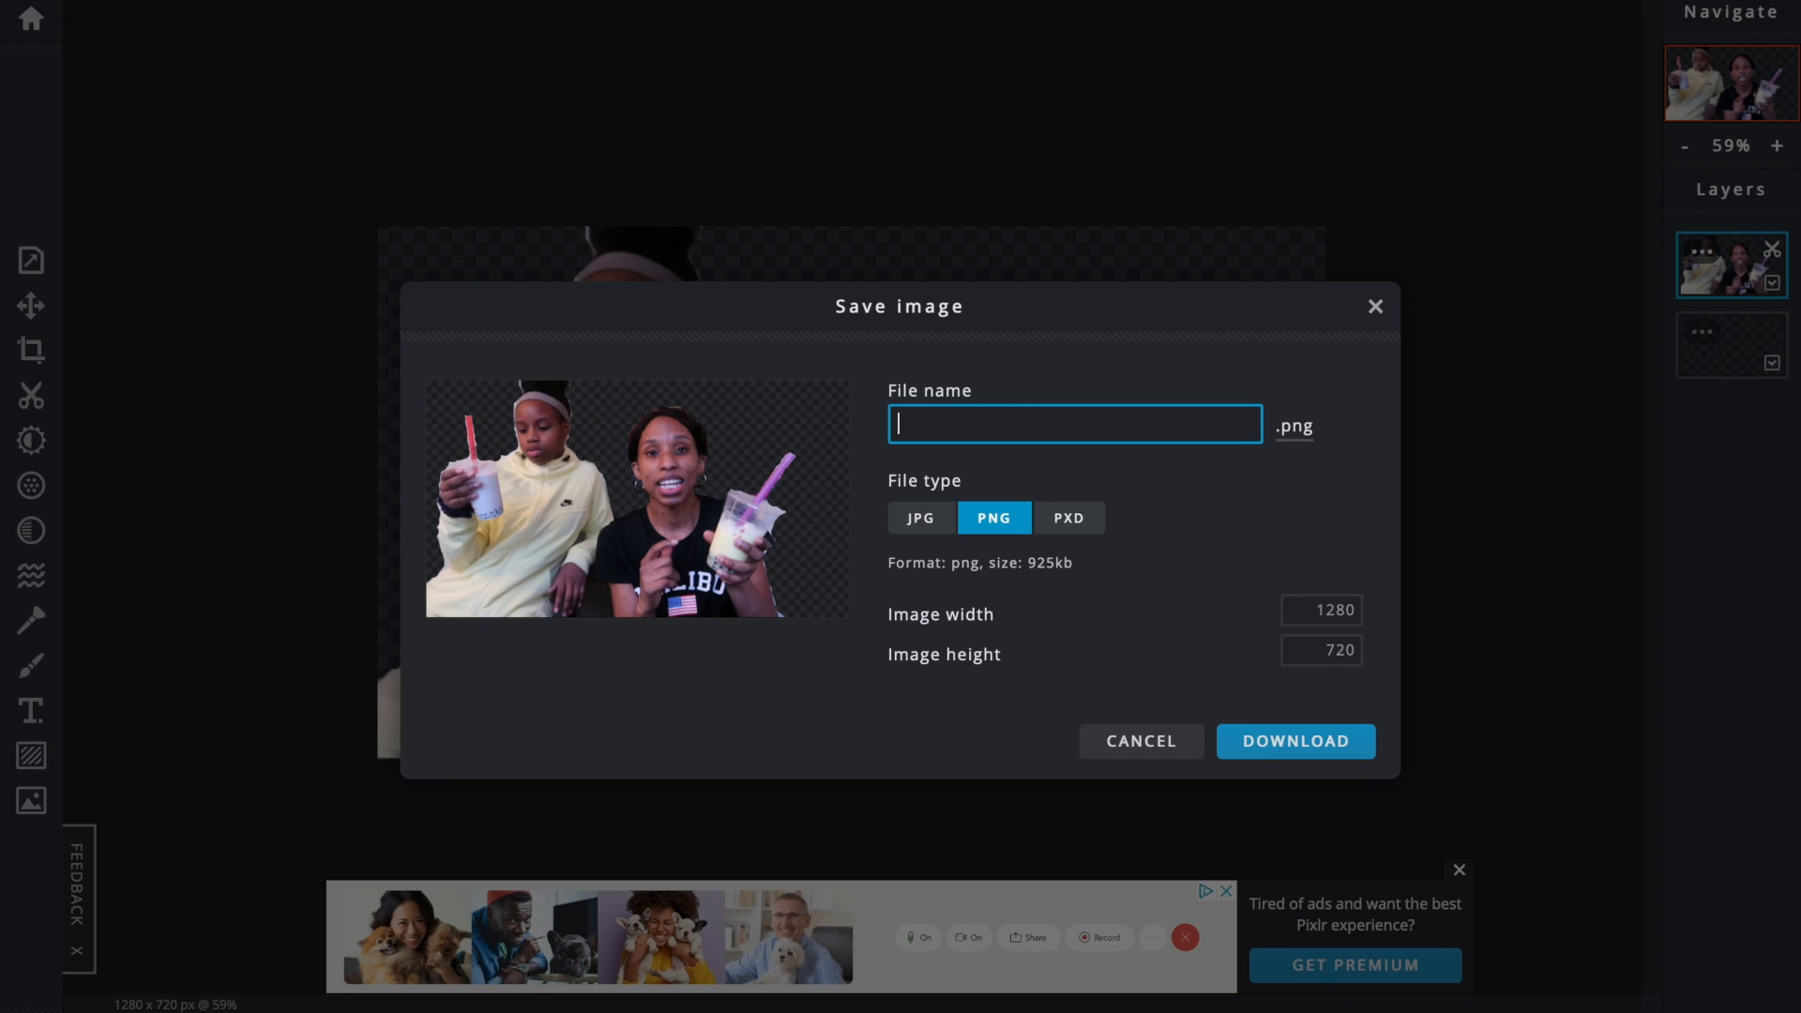
type("boba1")
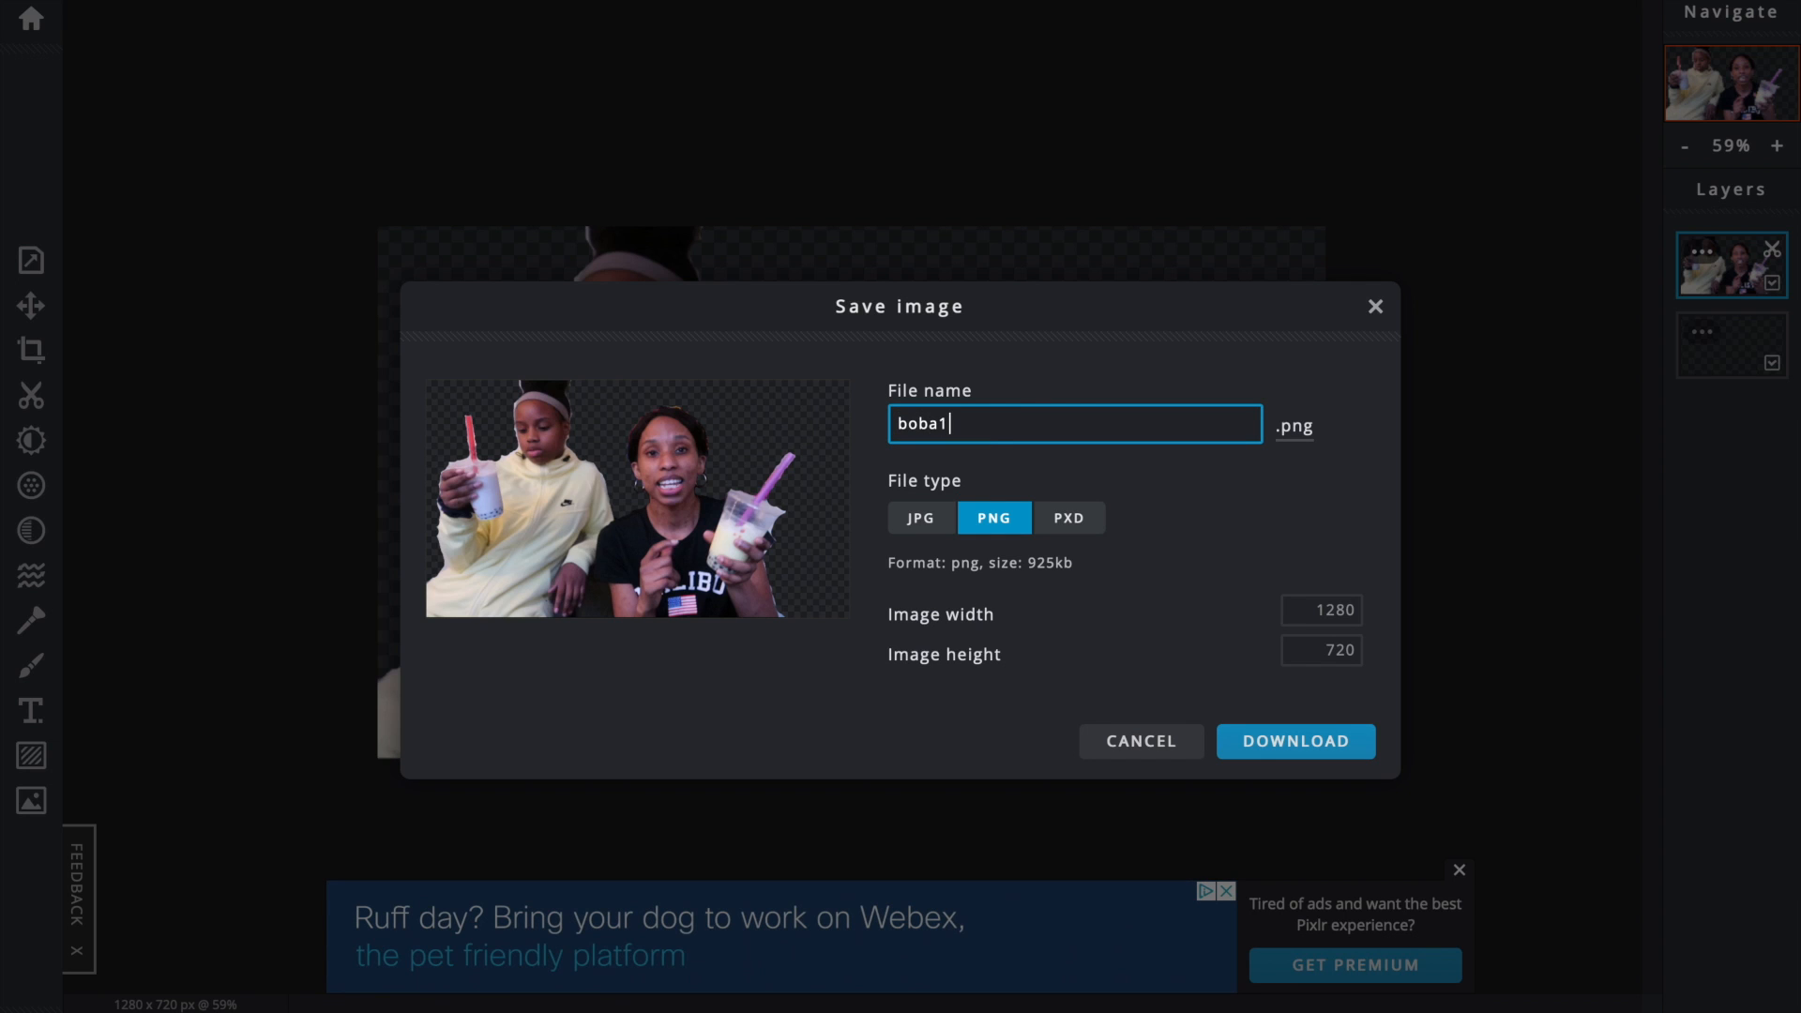
left_click(1372, 309)
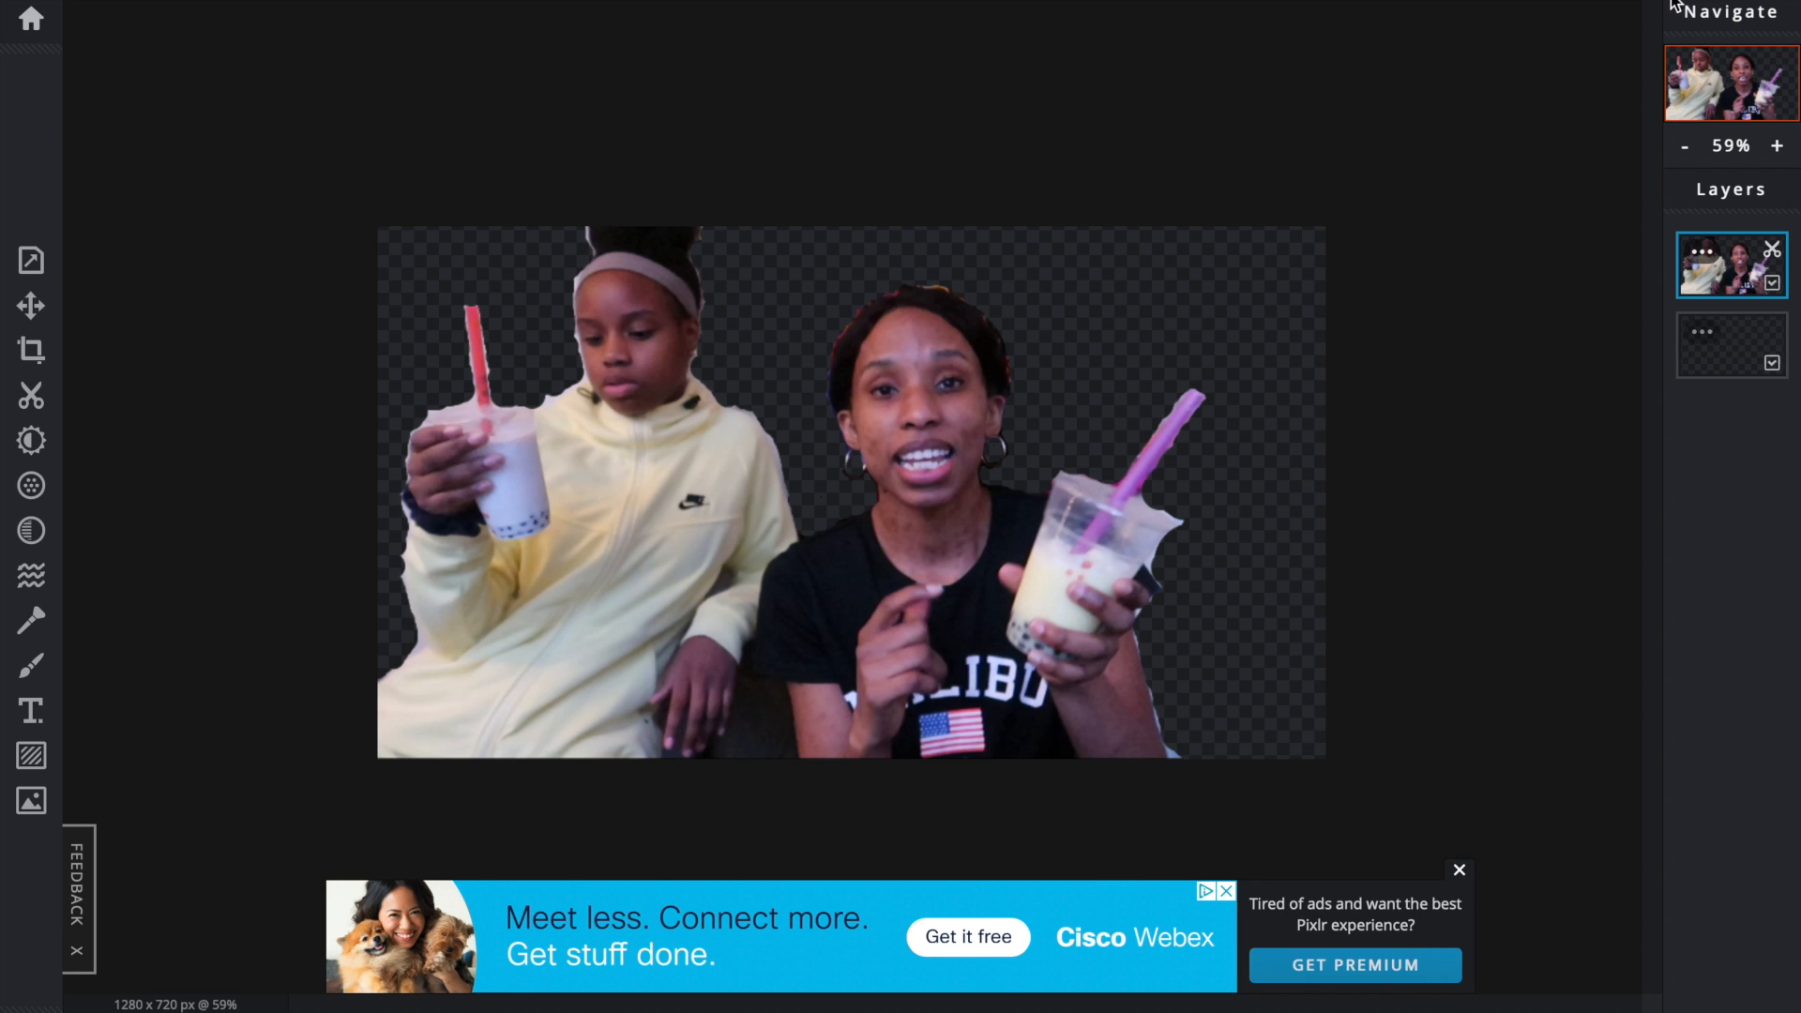
Step: Open the downloaded boba1.png, move the file from Downloads to the Desktop, and close the image window
left_click(1446, 92)
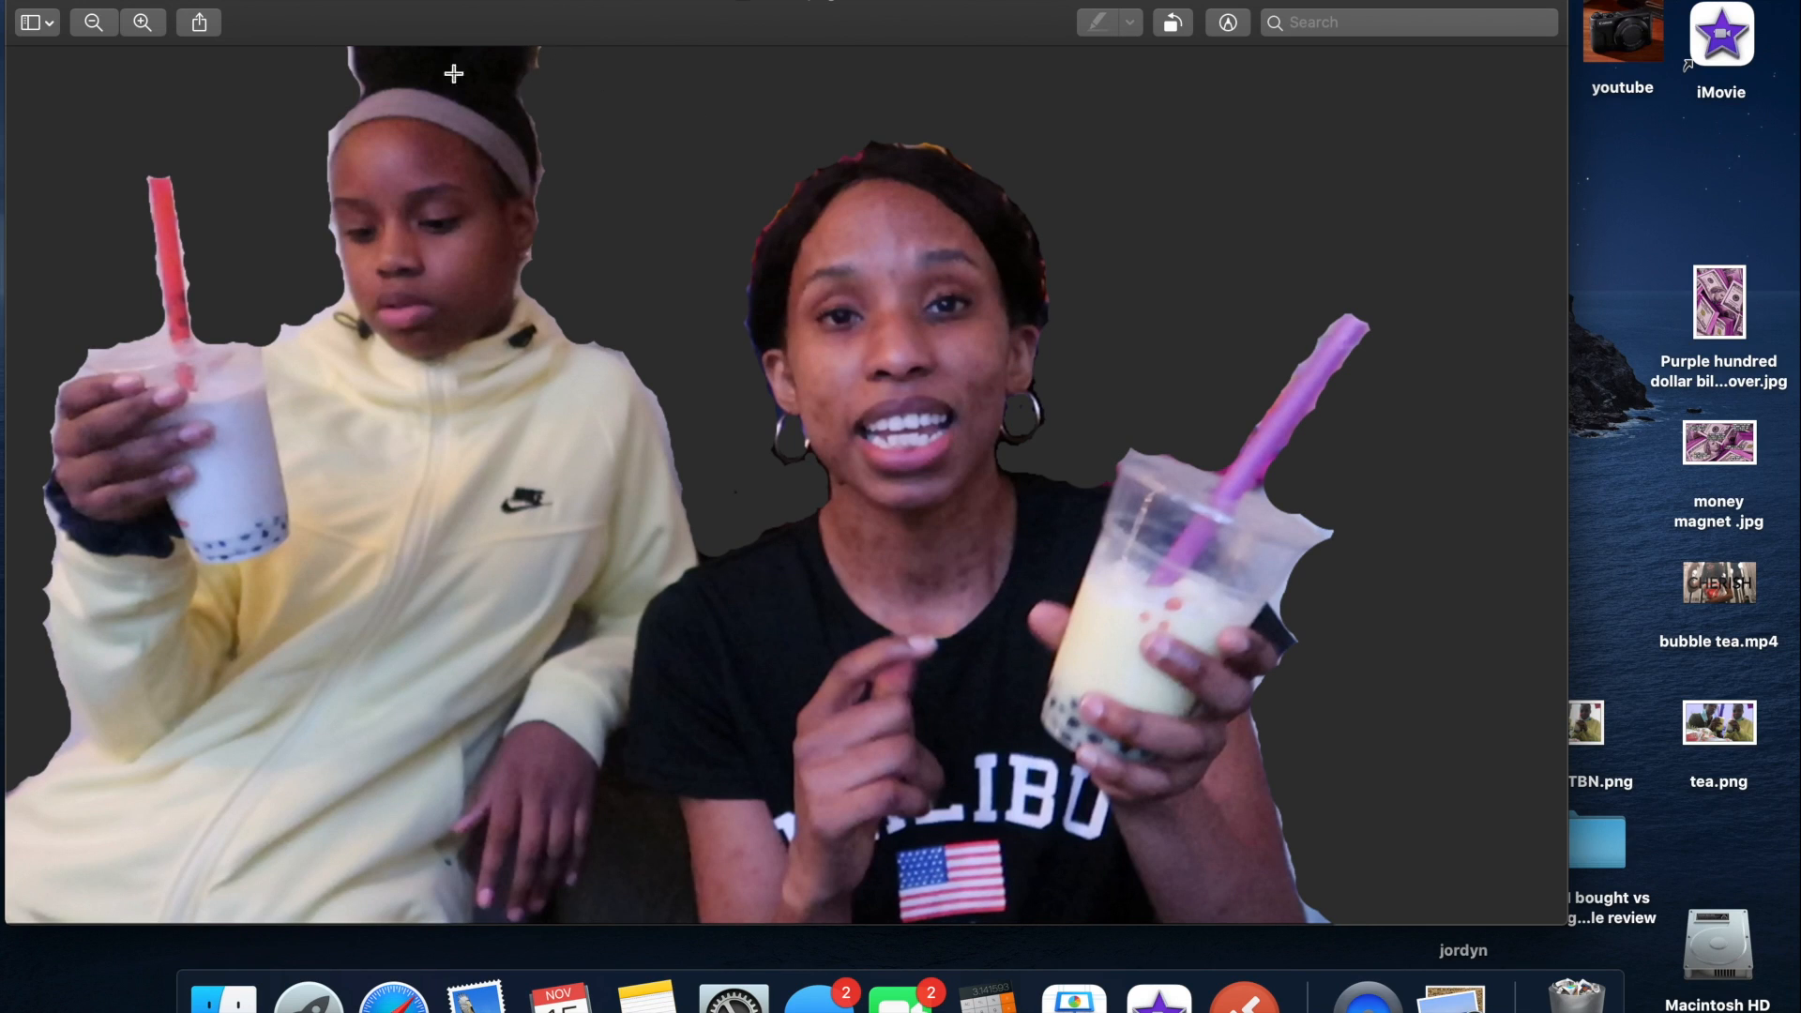
left_click(168, 1)
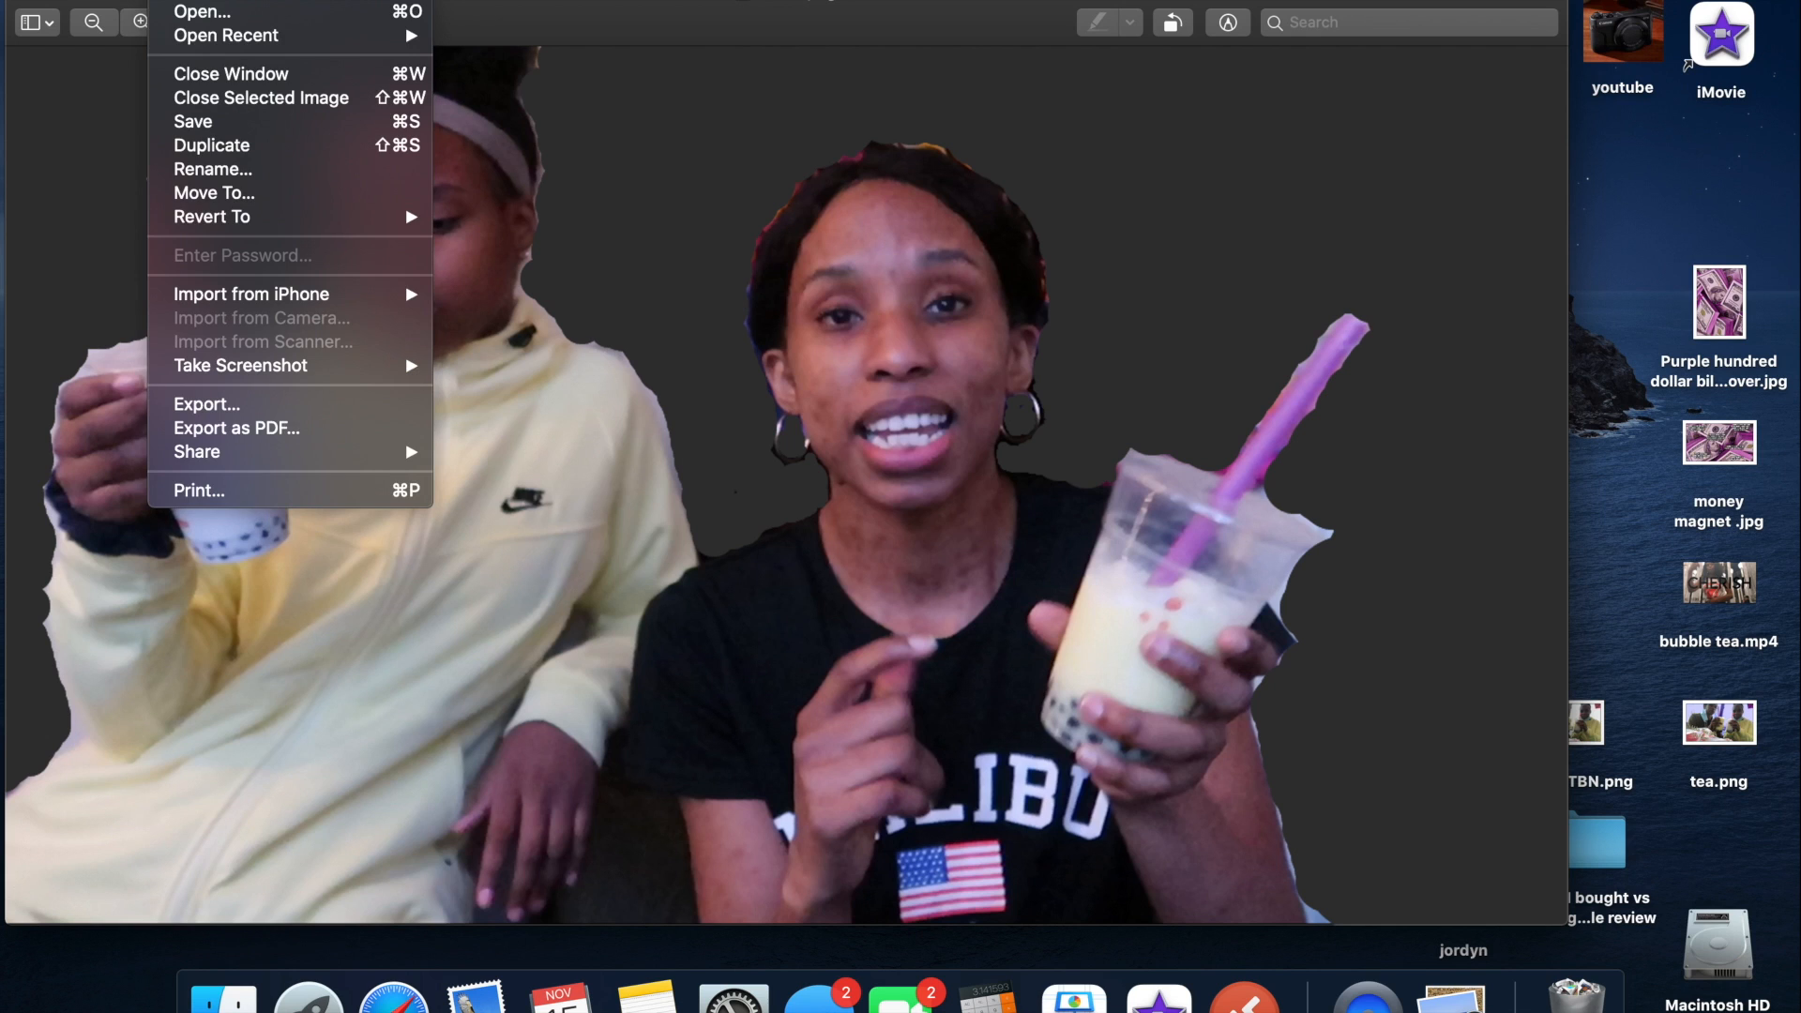
left_click(278, 190)
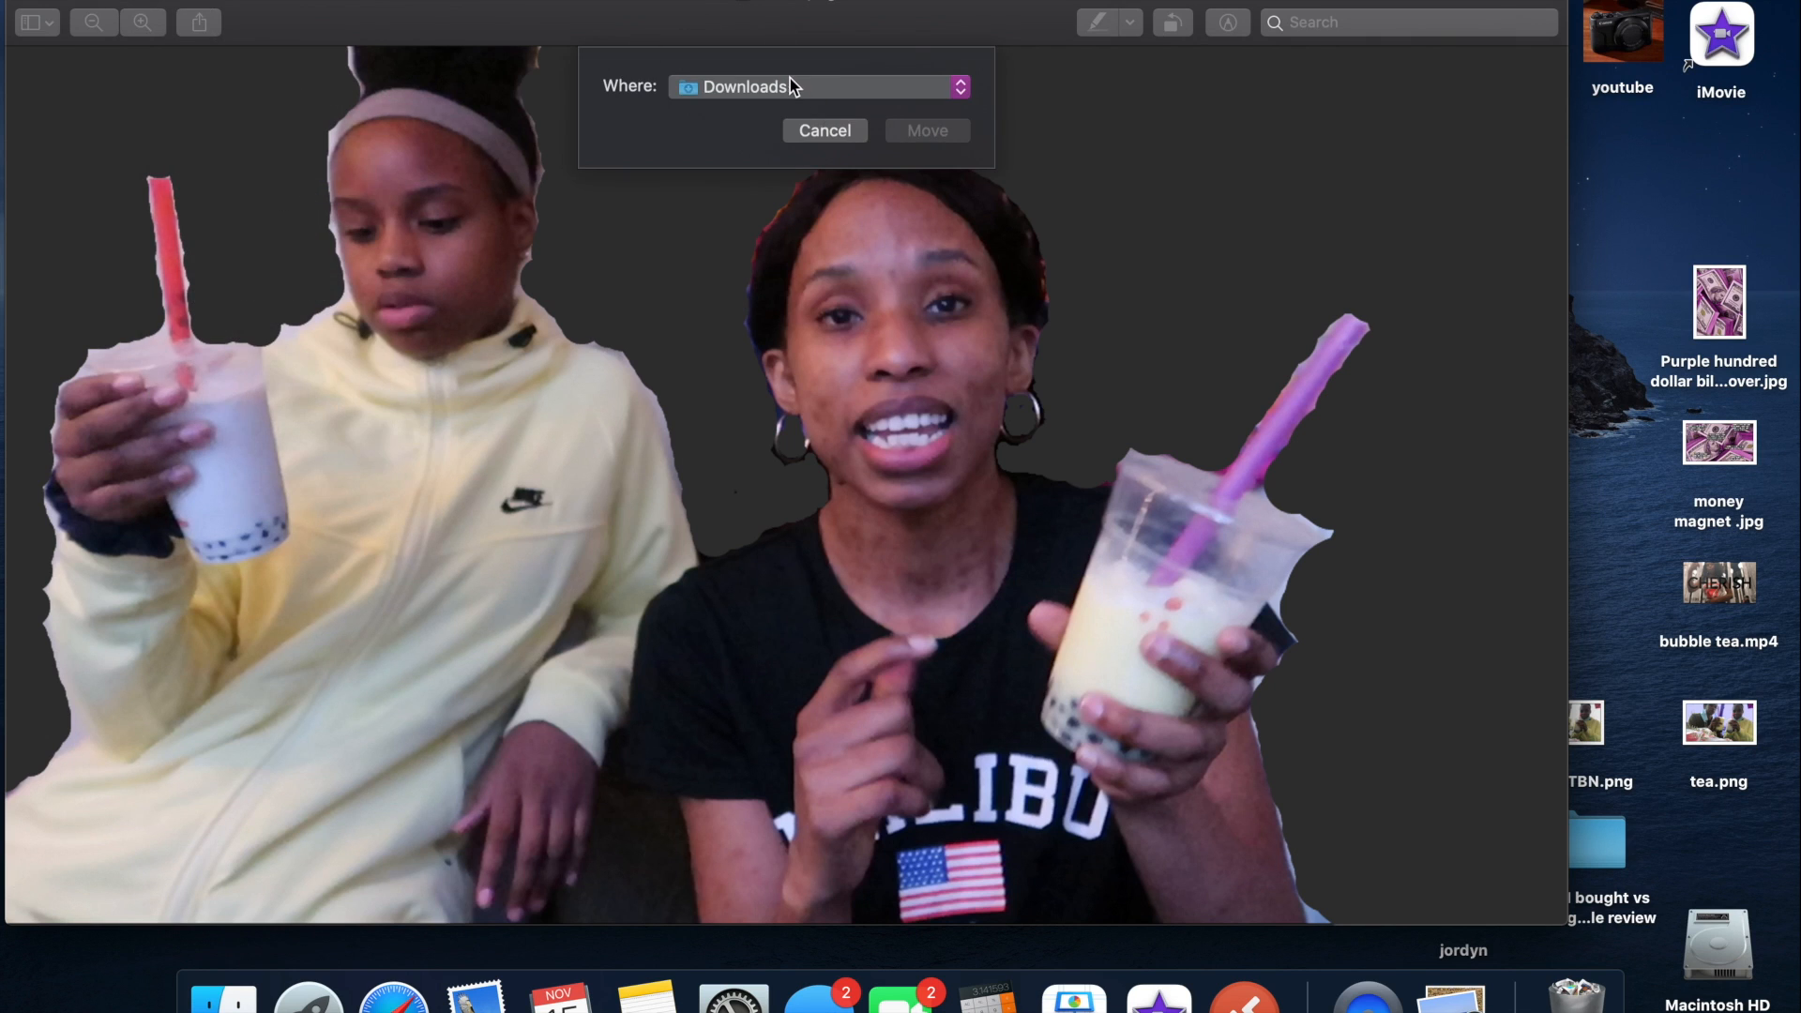
left_click(794, 84)
left_click(778, 231)
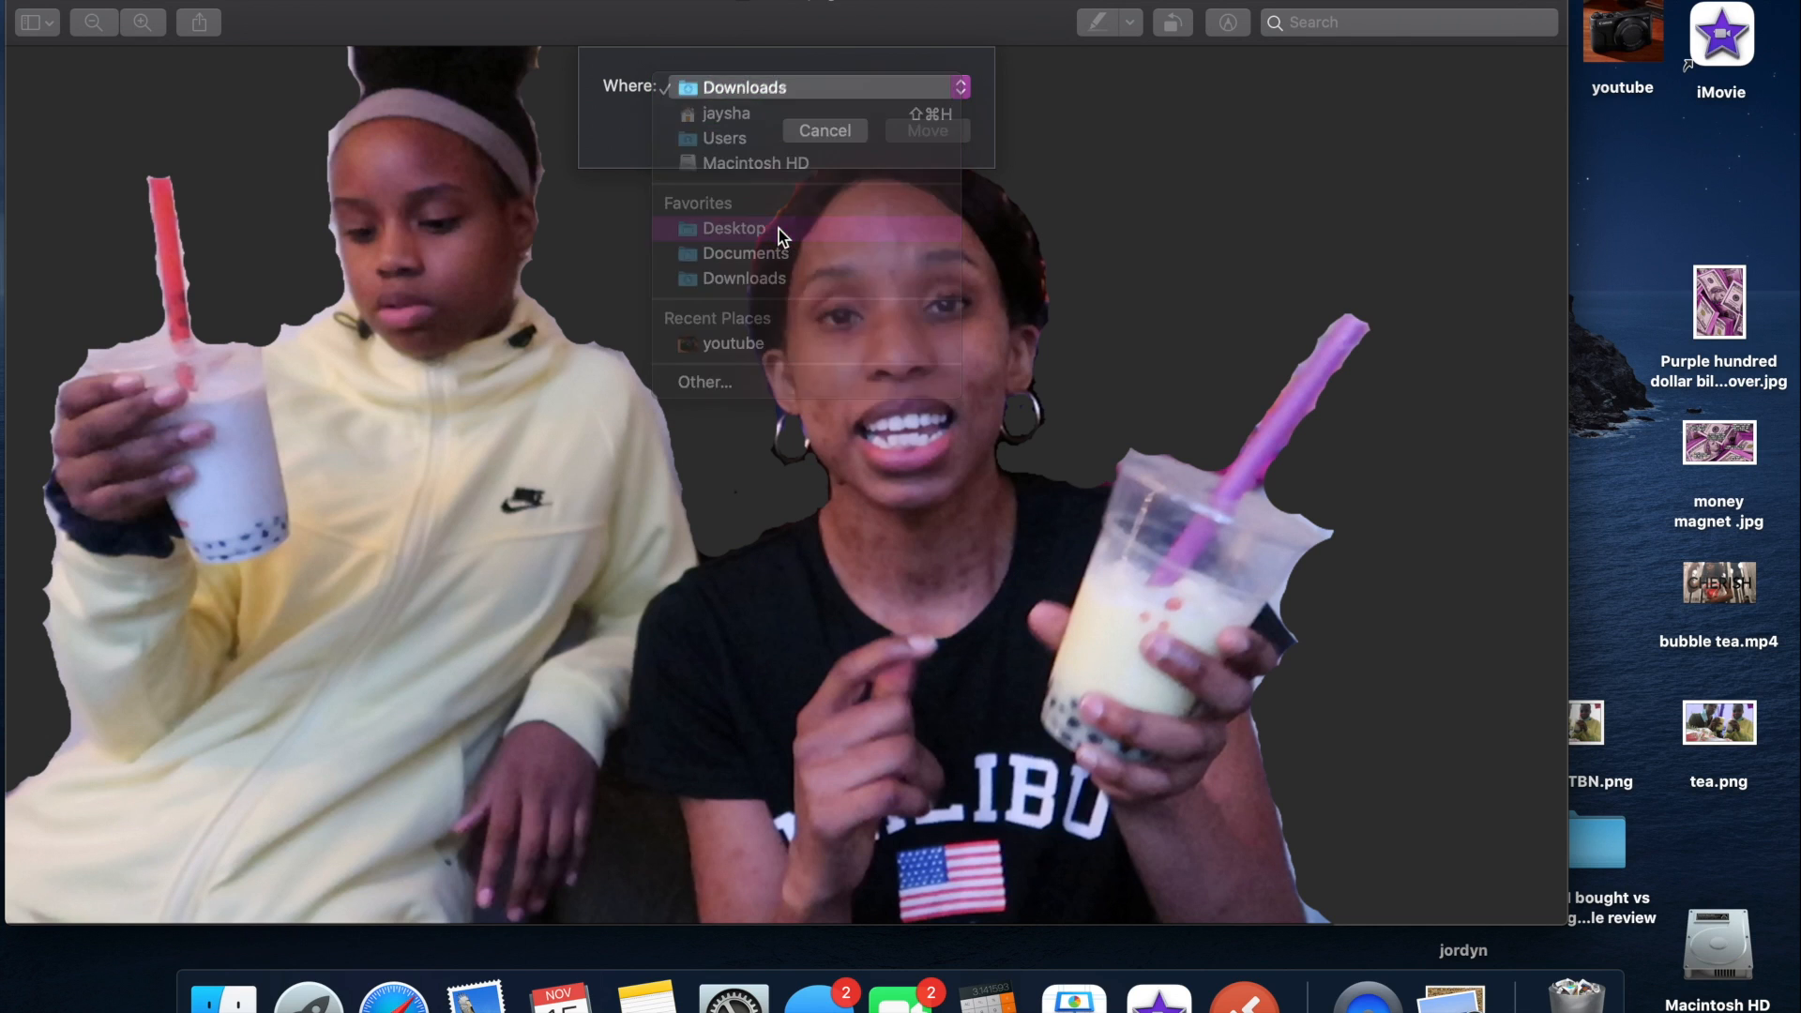
left_click(925, 131)
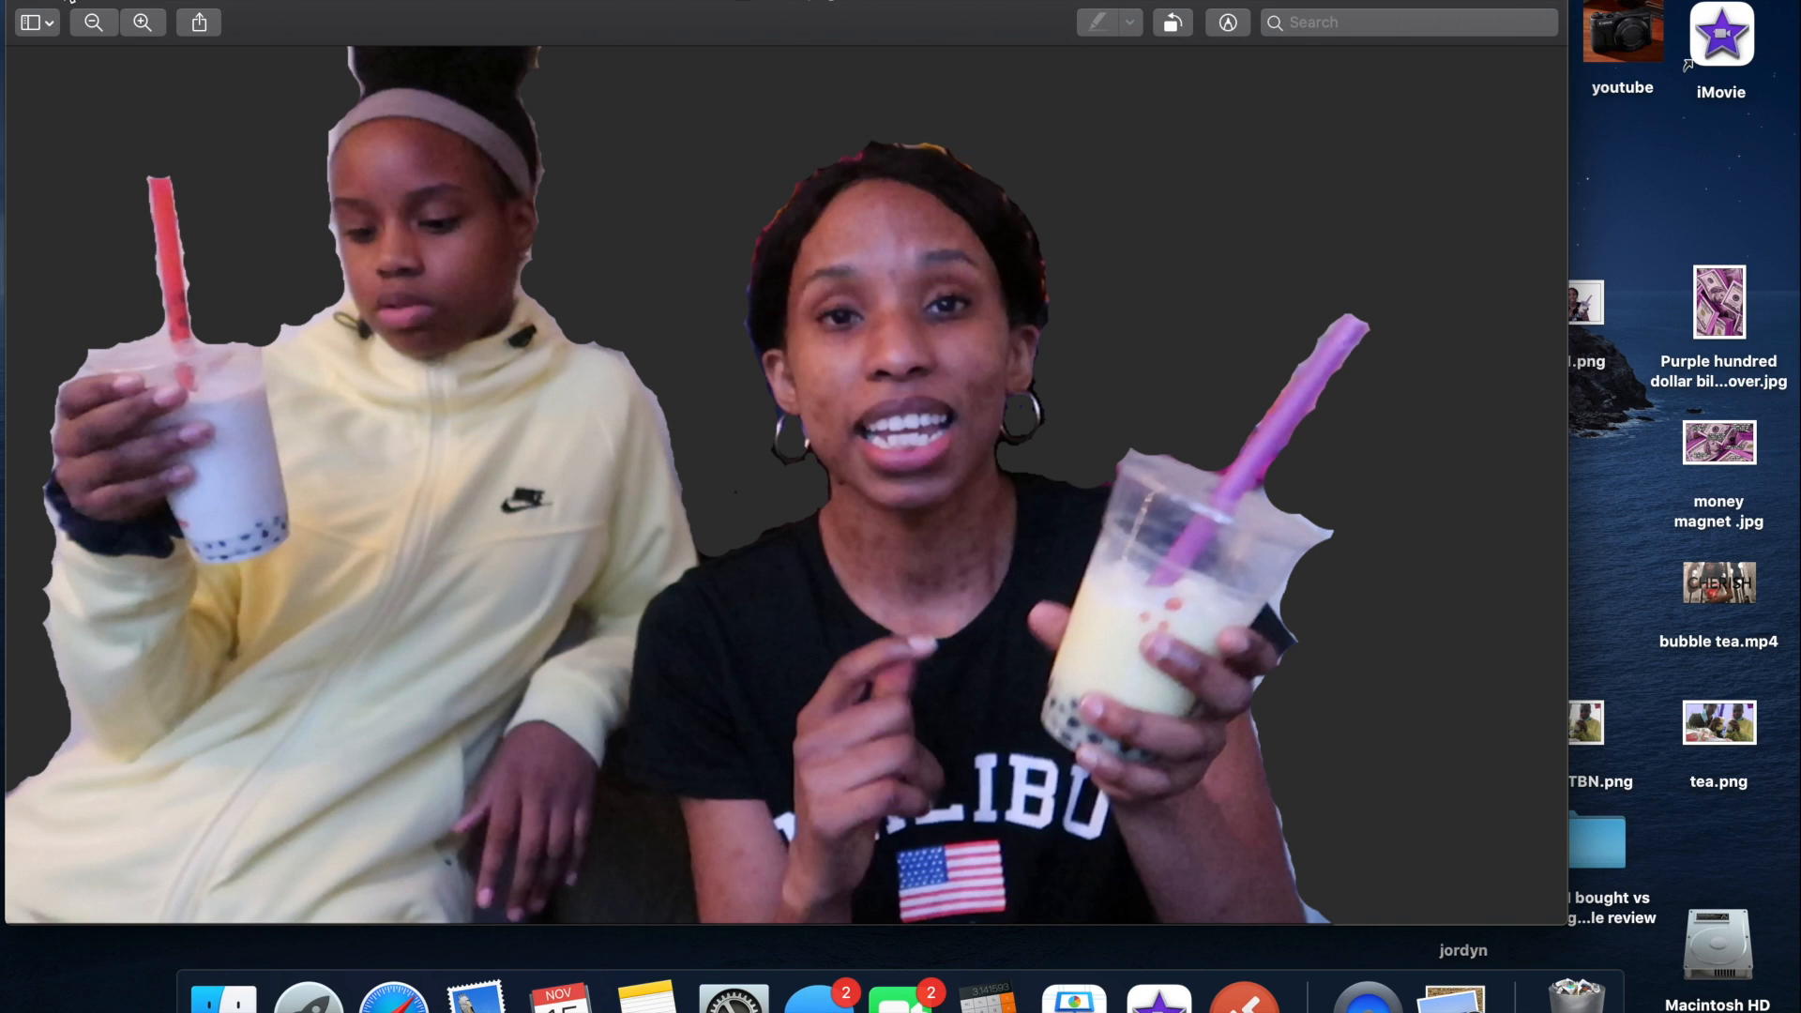
mouse_move(70, 1)
key("super+w")
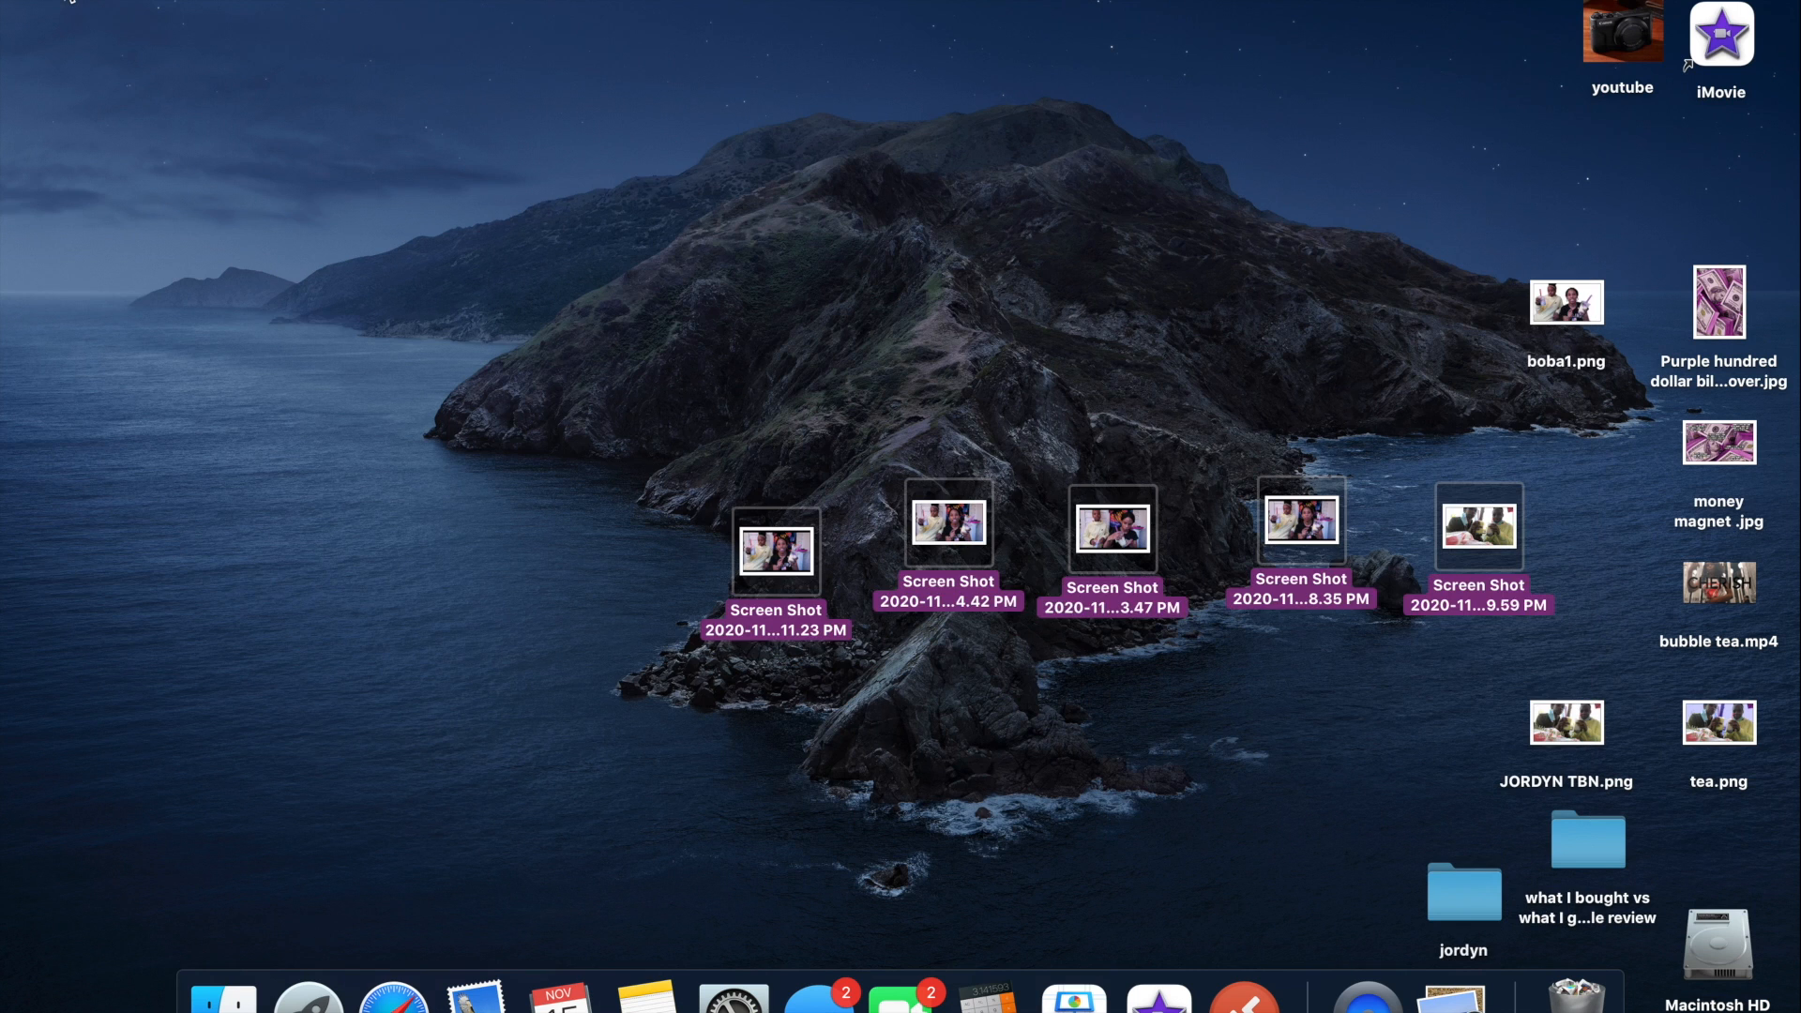
left_click(449, 728)
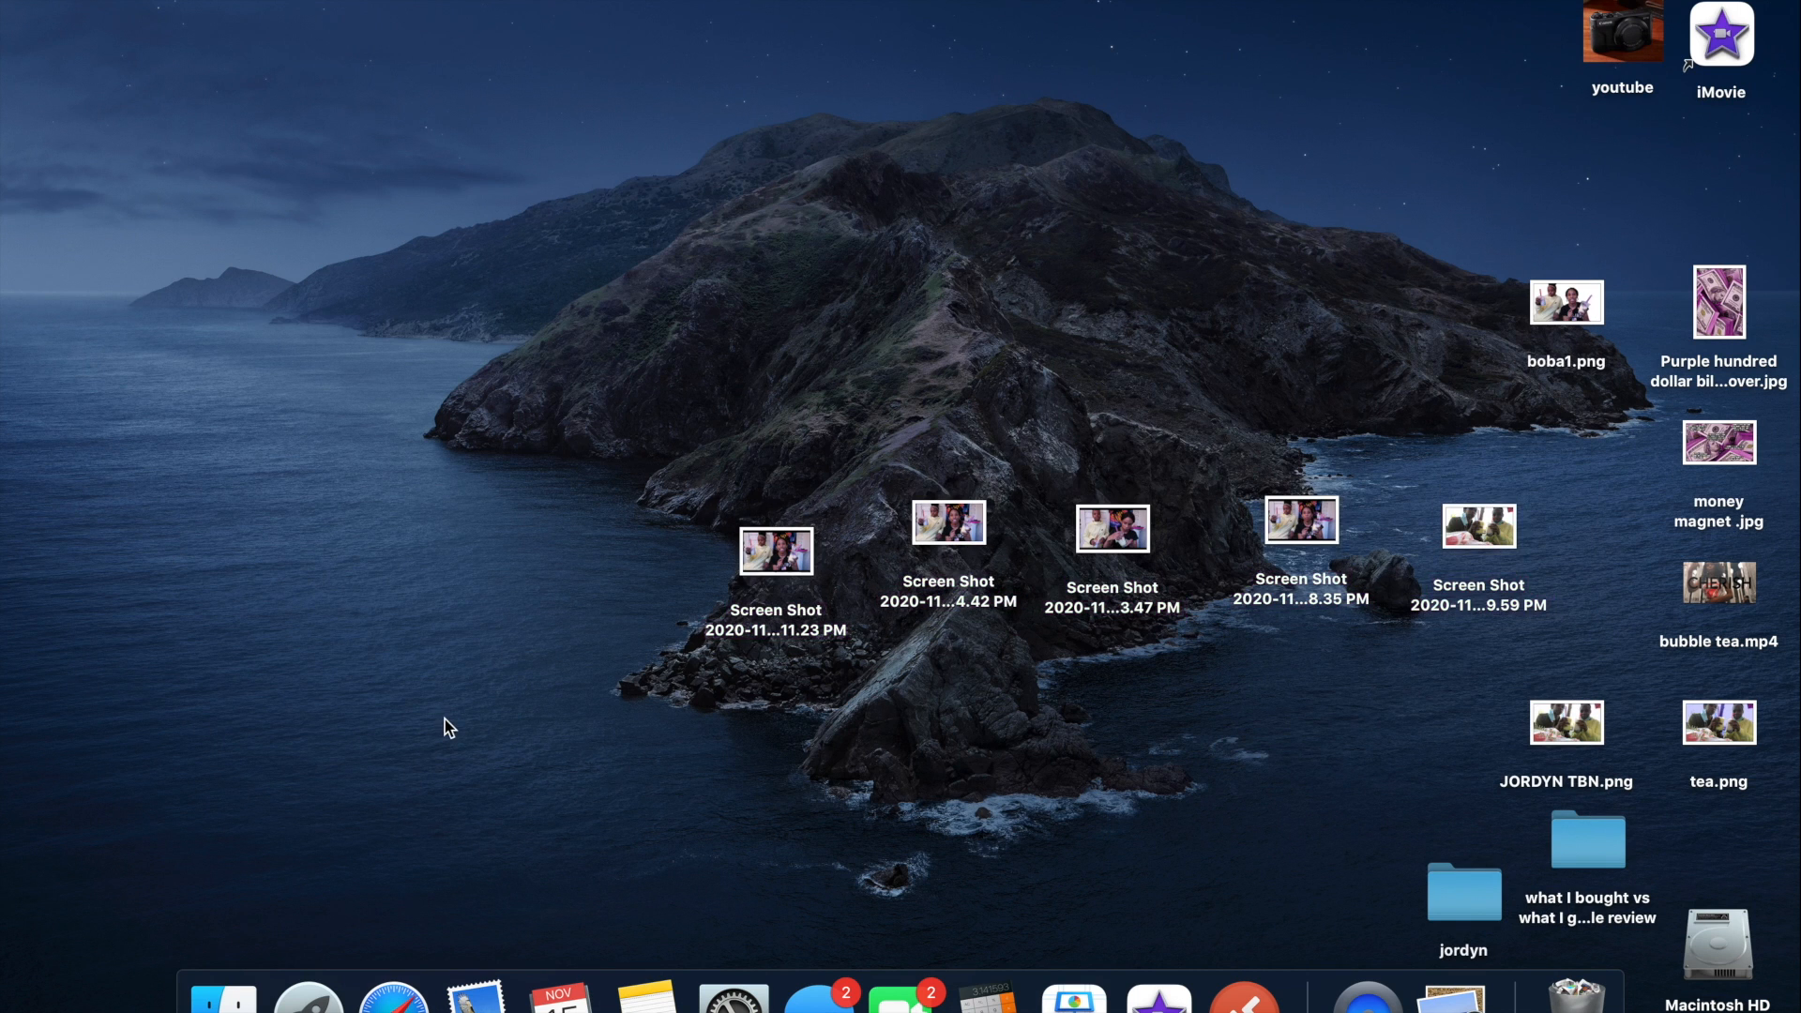
Step: Return to Pixlr X and create a new blank Web 720p canvas of 1280x720 with no background
left_click(408, 996)
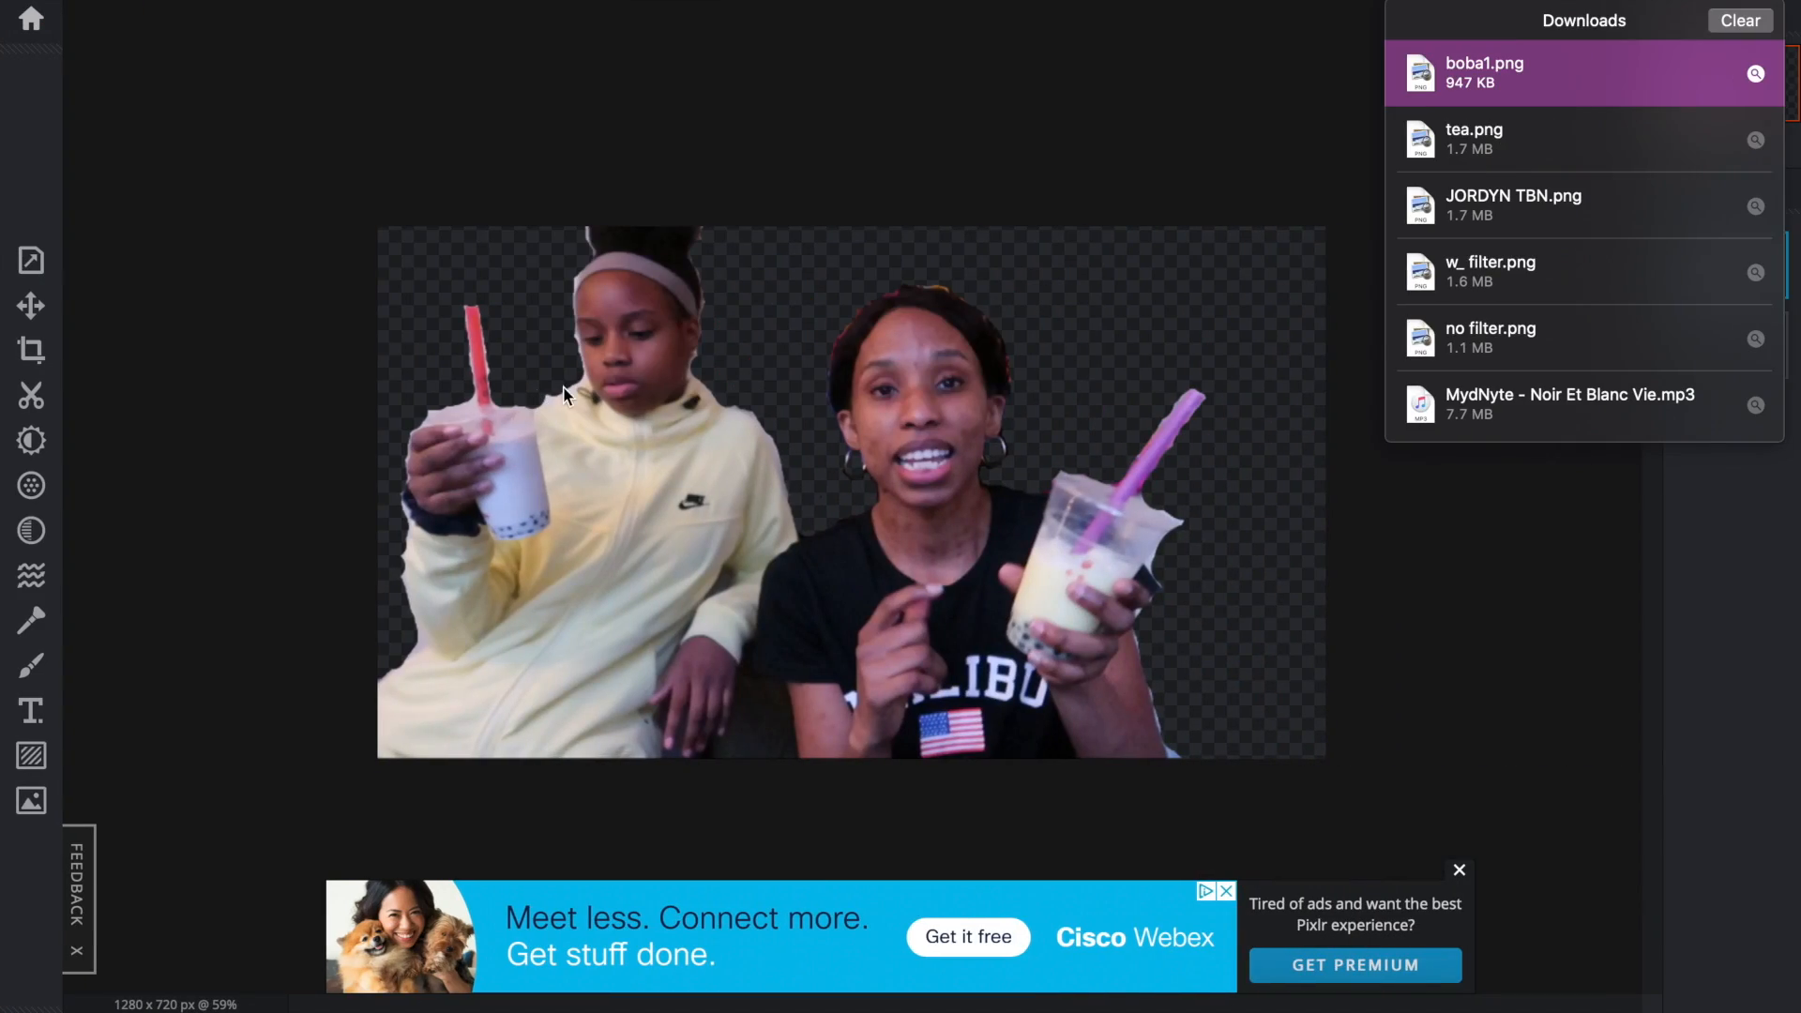
left_click(393, 201)
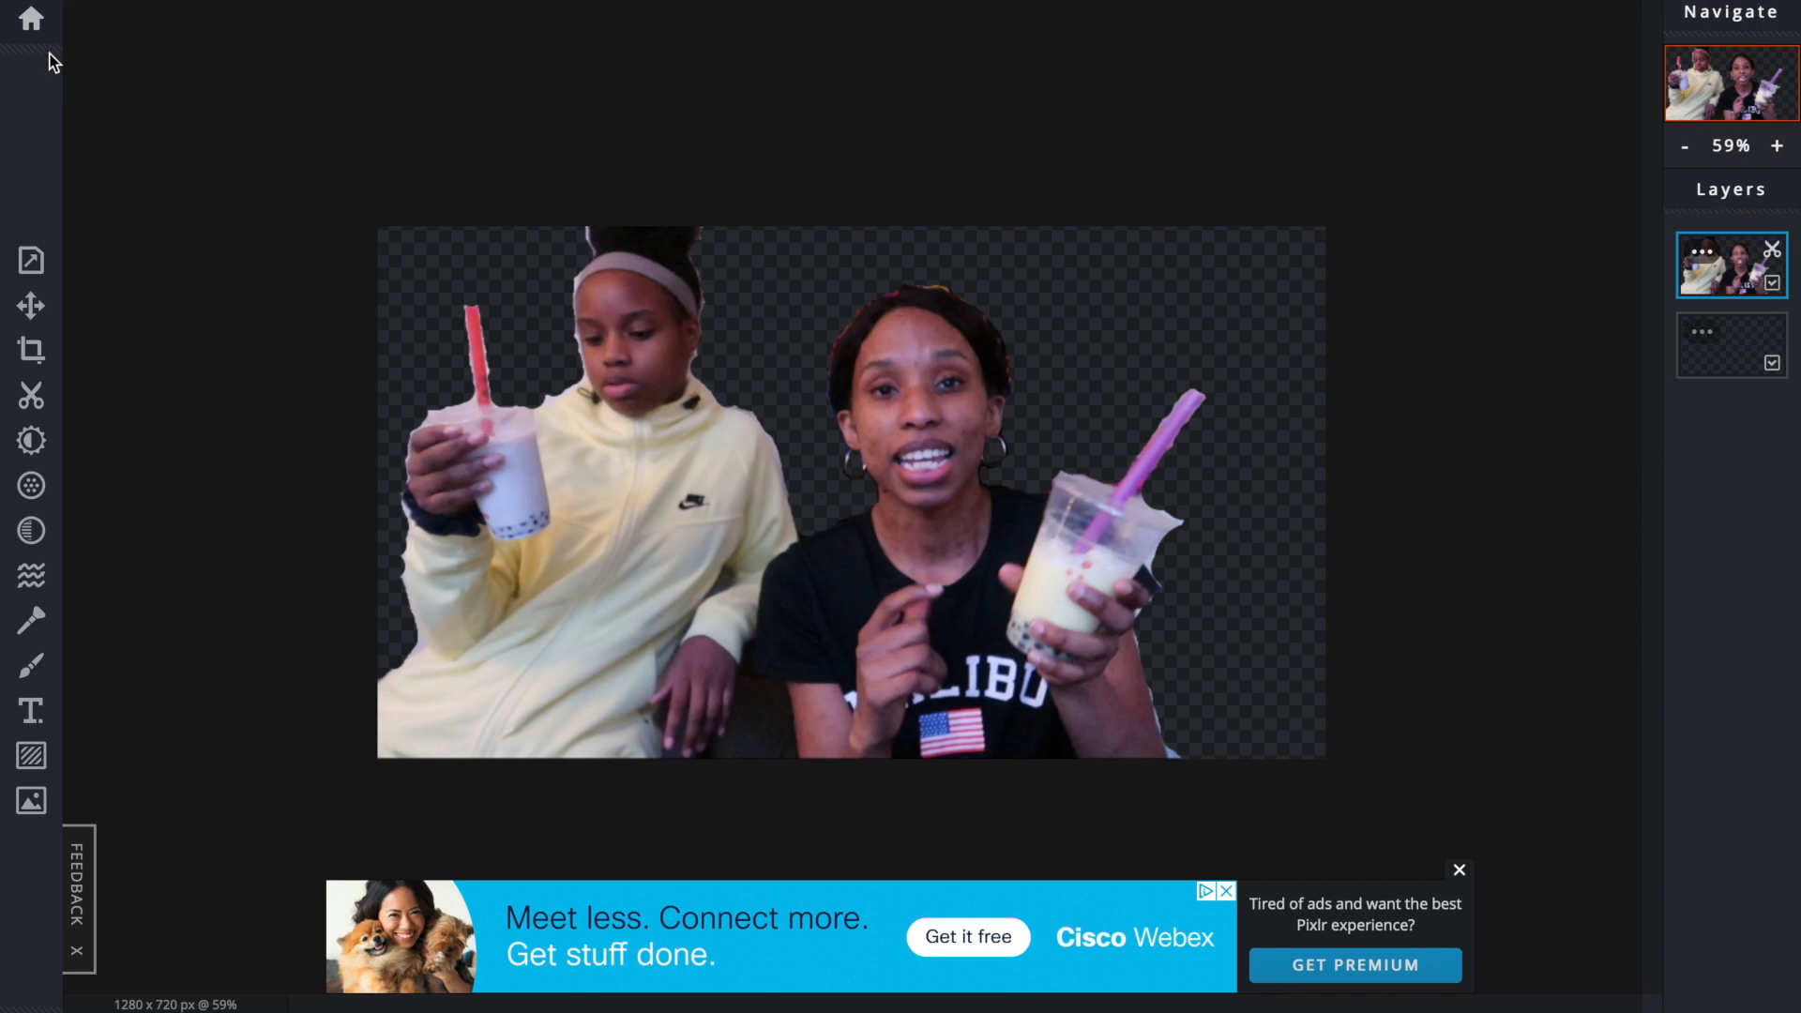
left_click(31, 19)
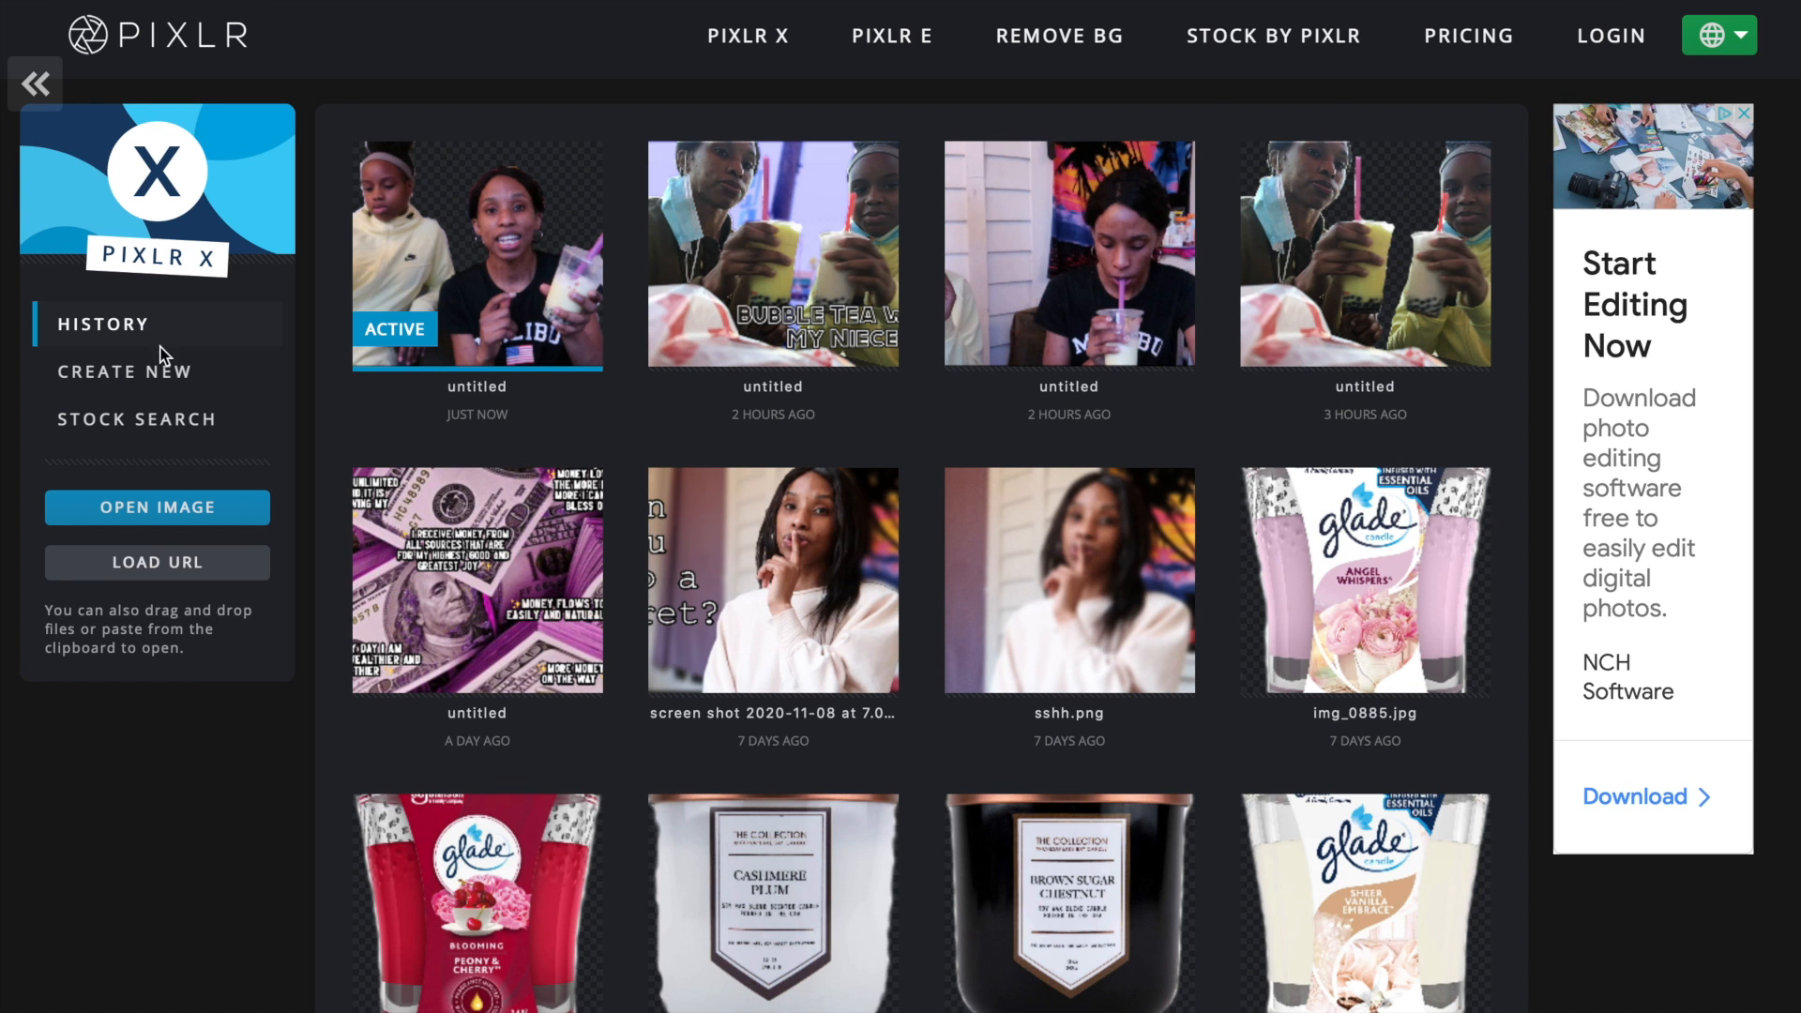
left_click(170, 373)
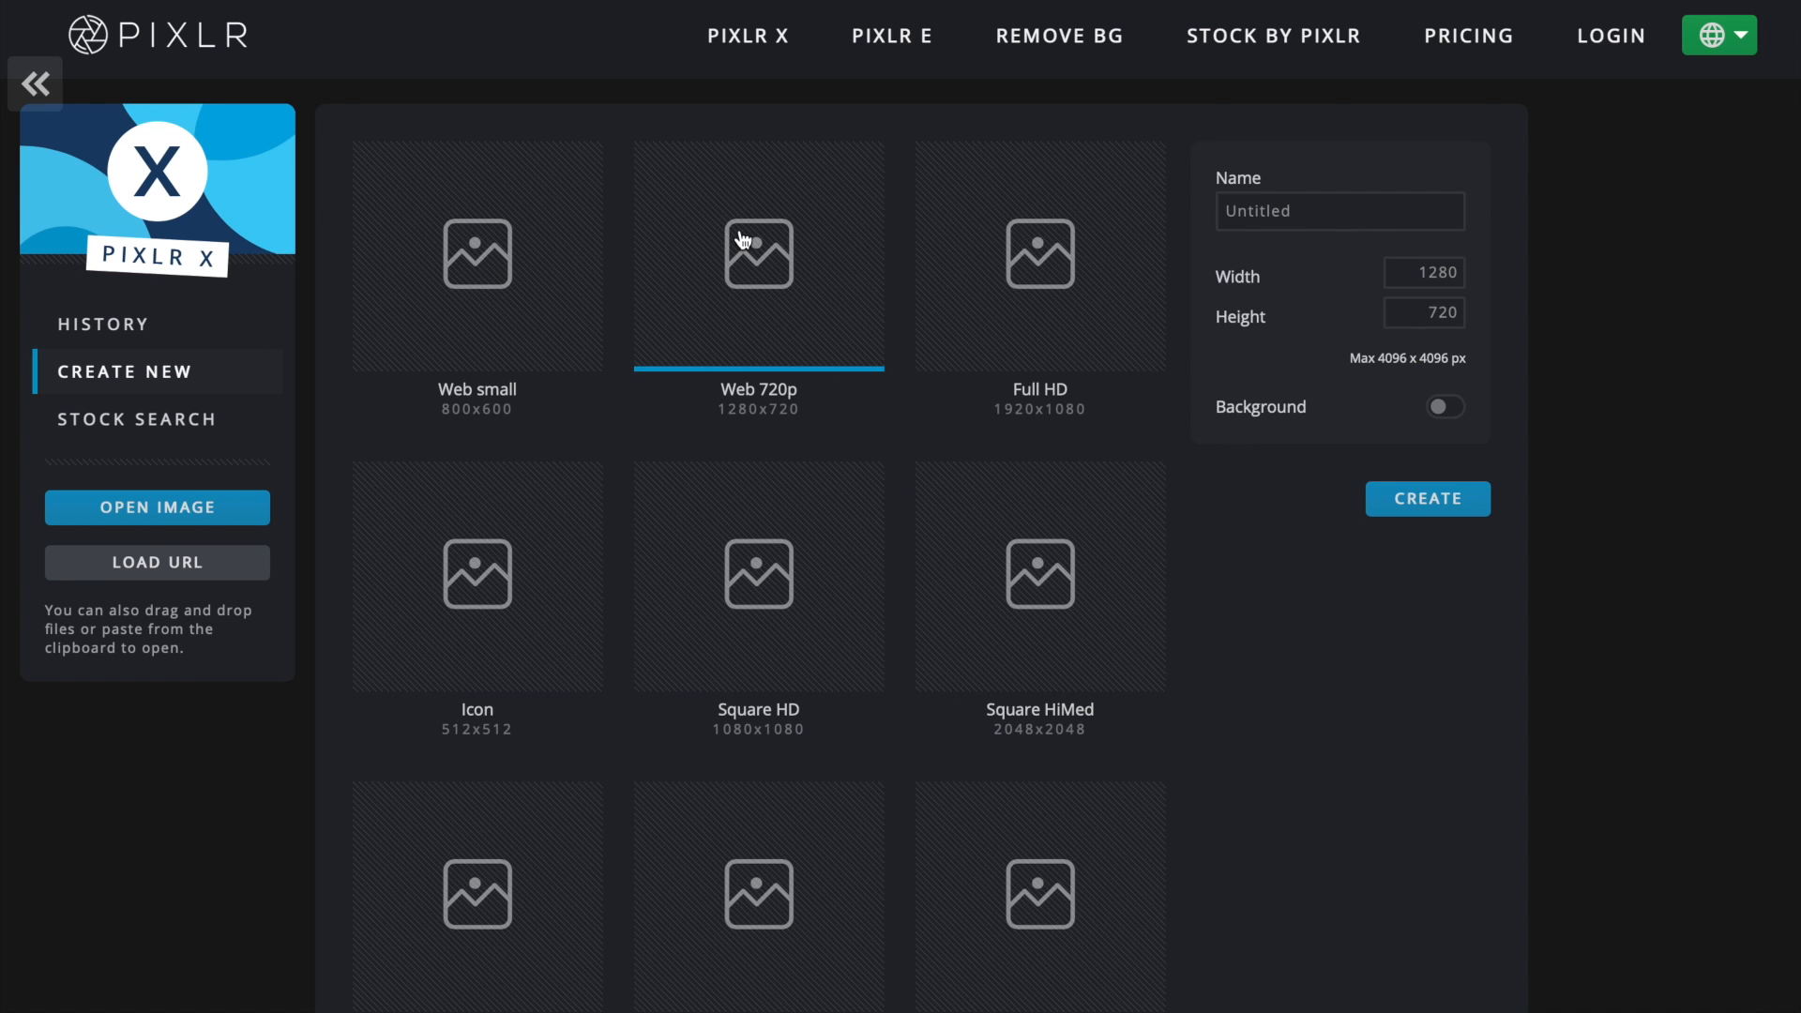
left_click(1443, 506)
Step: Add the 7.04.42 PM bubble tea screenshot from the Desktop as a layer in the current document
left_click(31, 800)
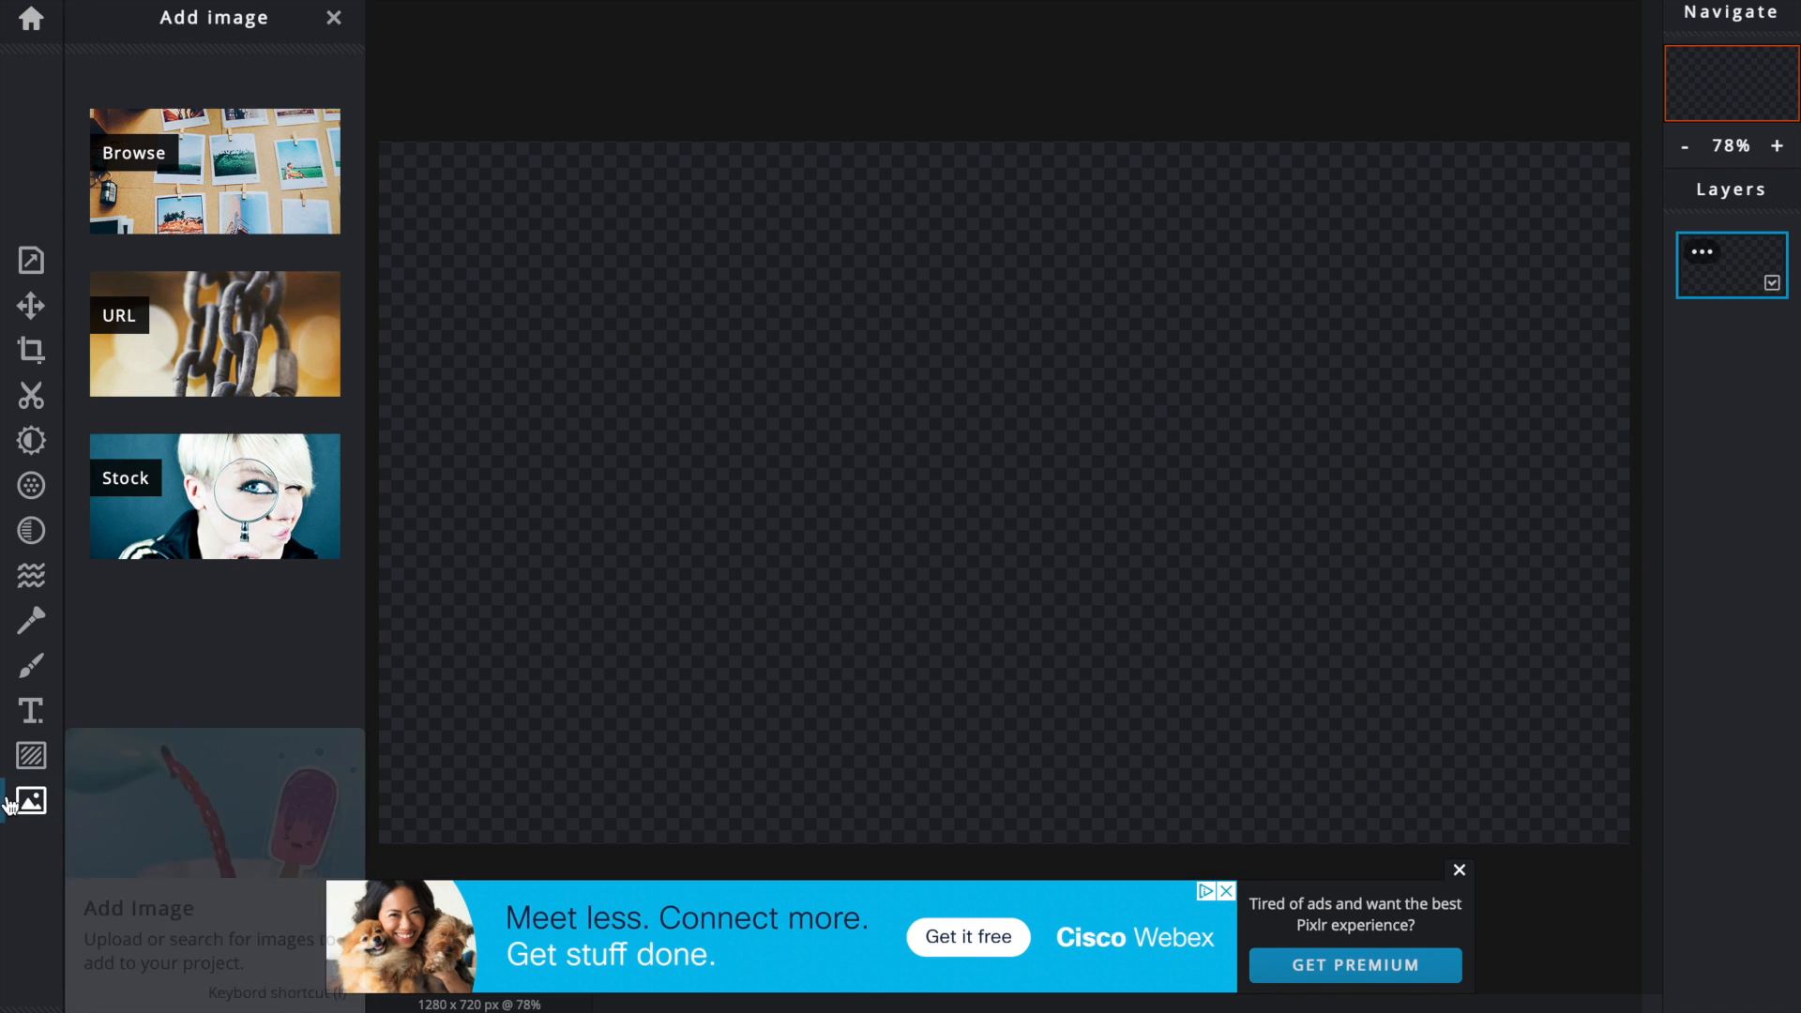
left_click(151, 190)
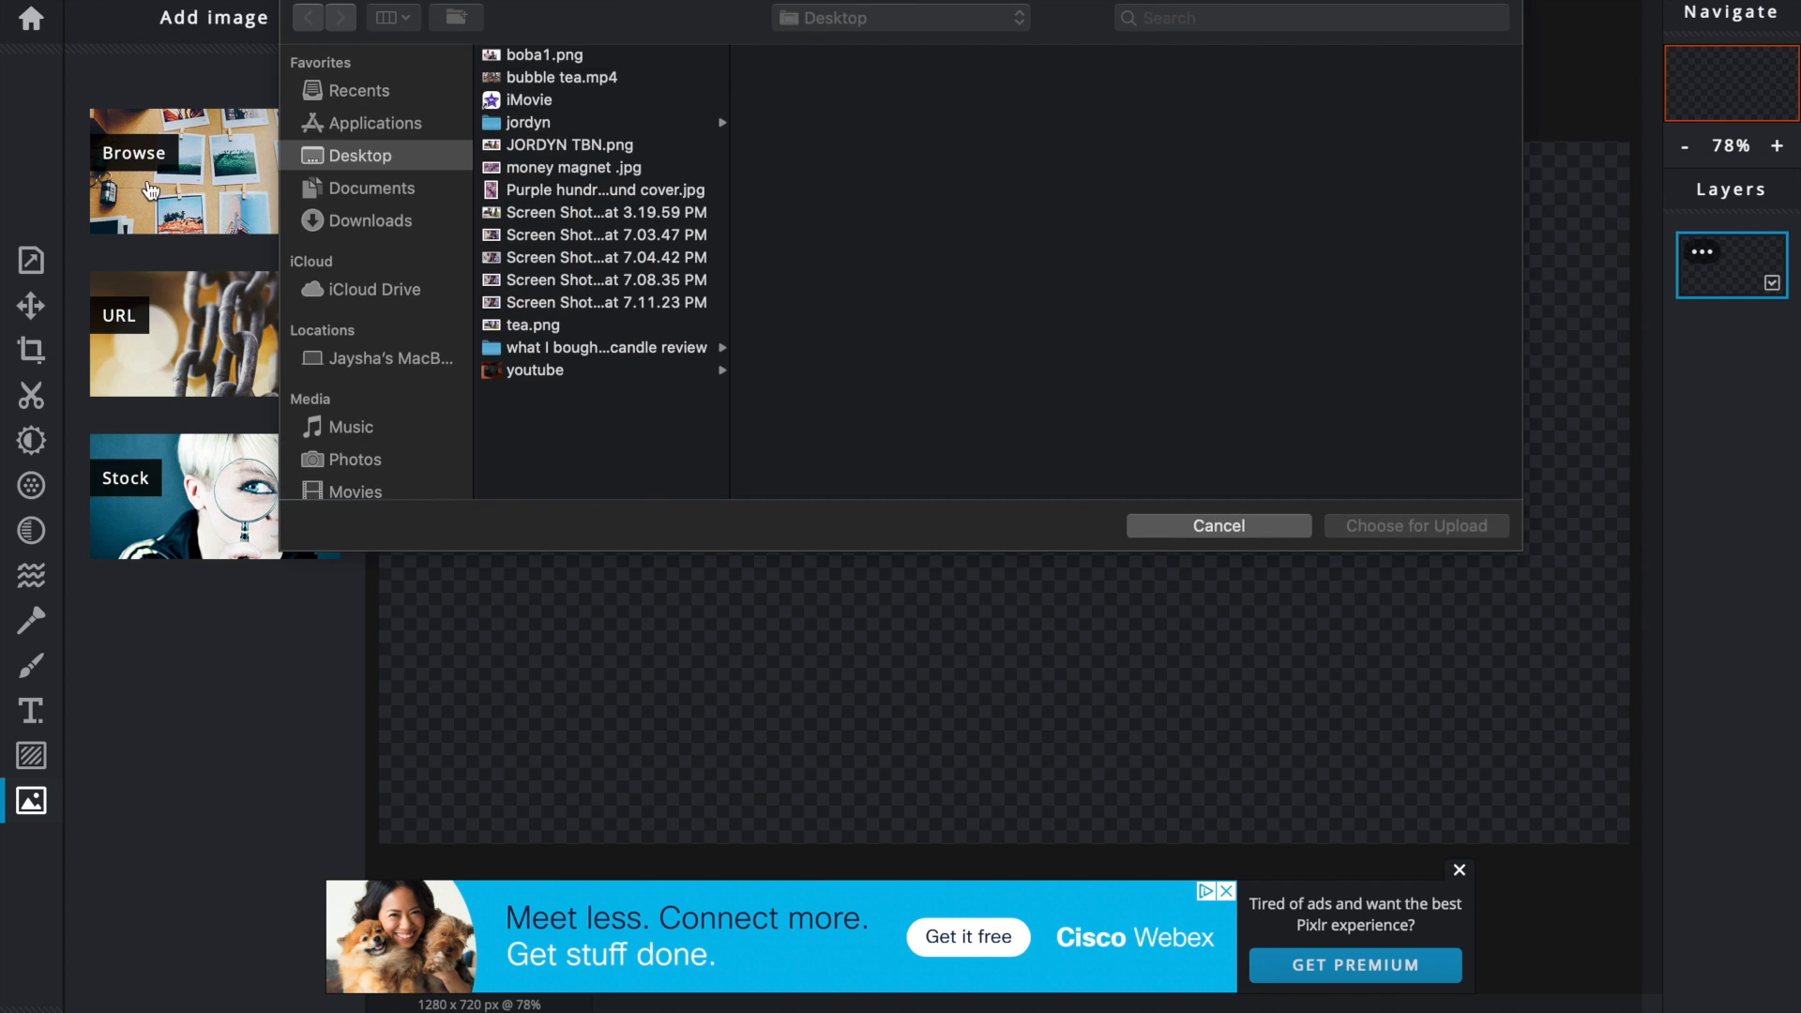
left_click(635, 279)
key("Up")
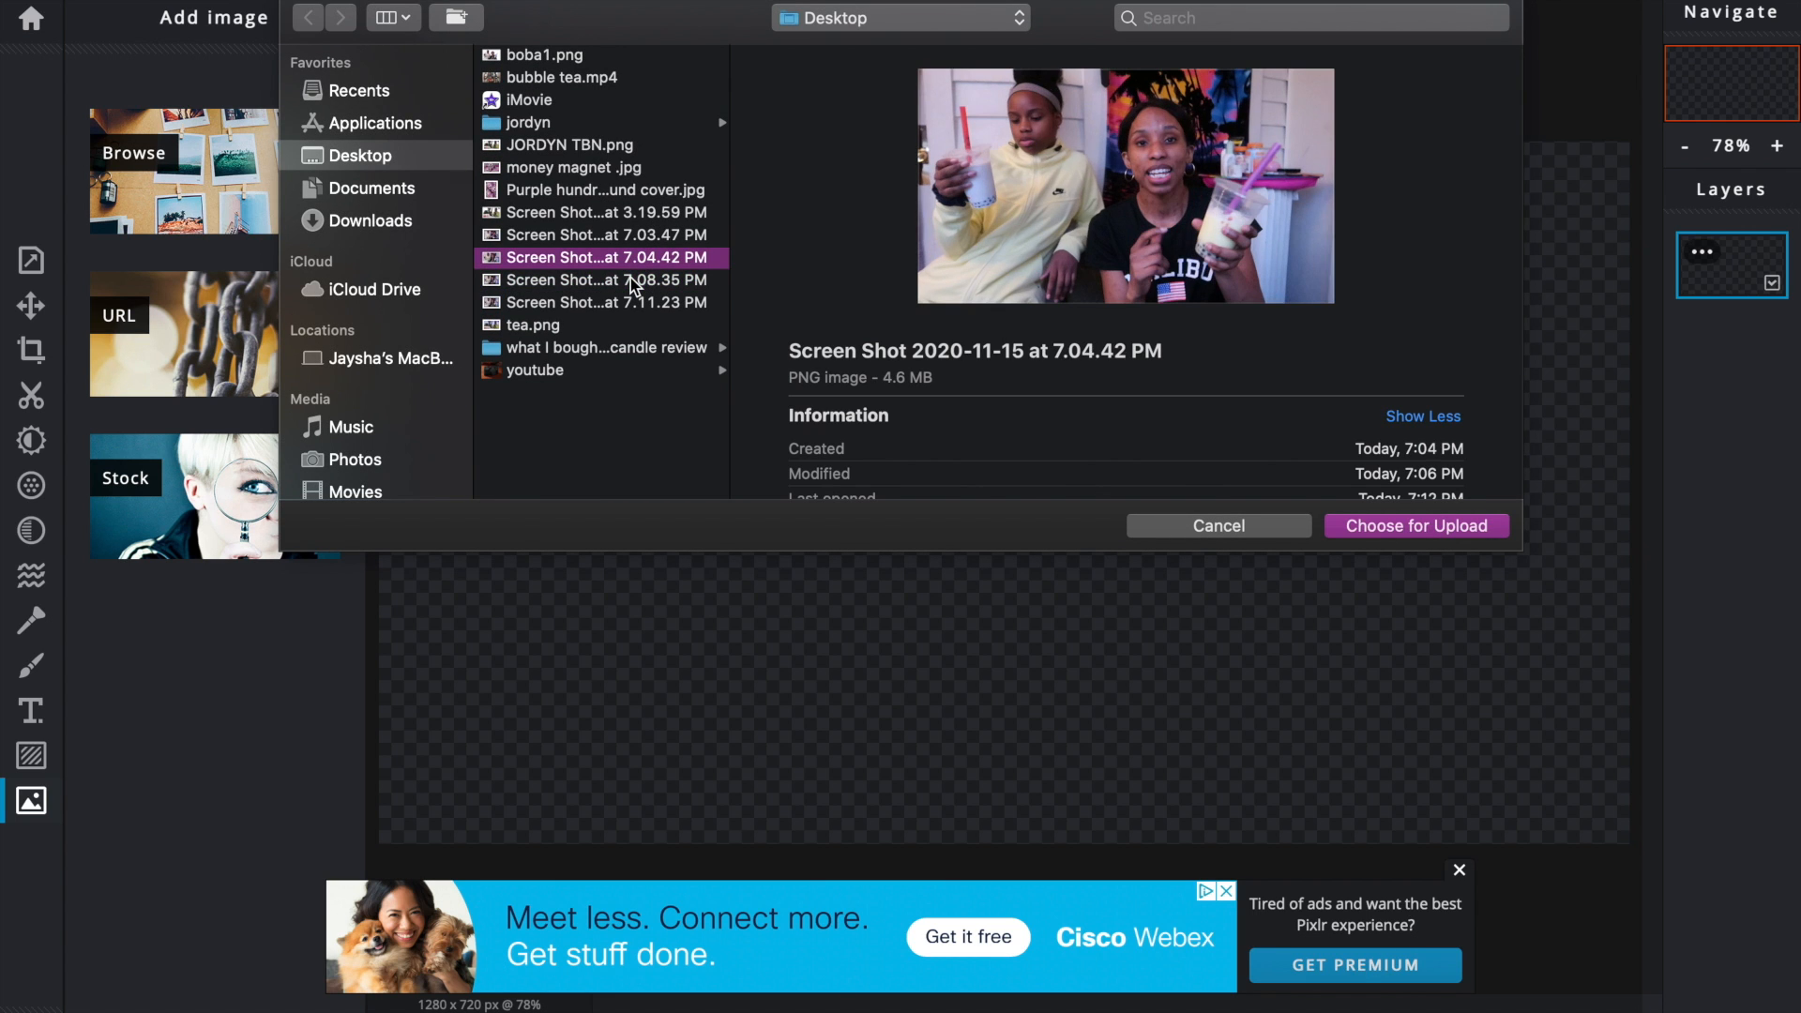
key("Return")
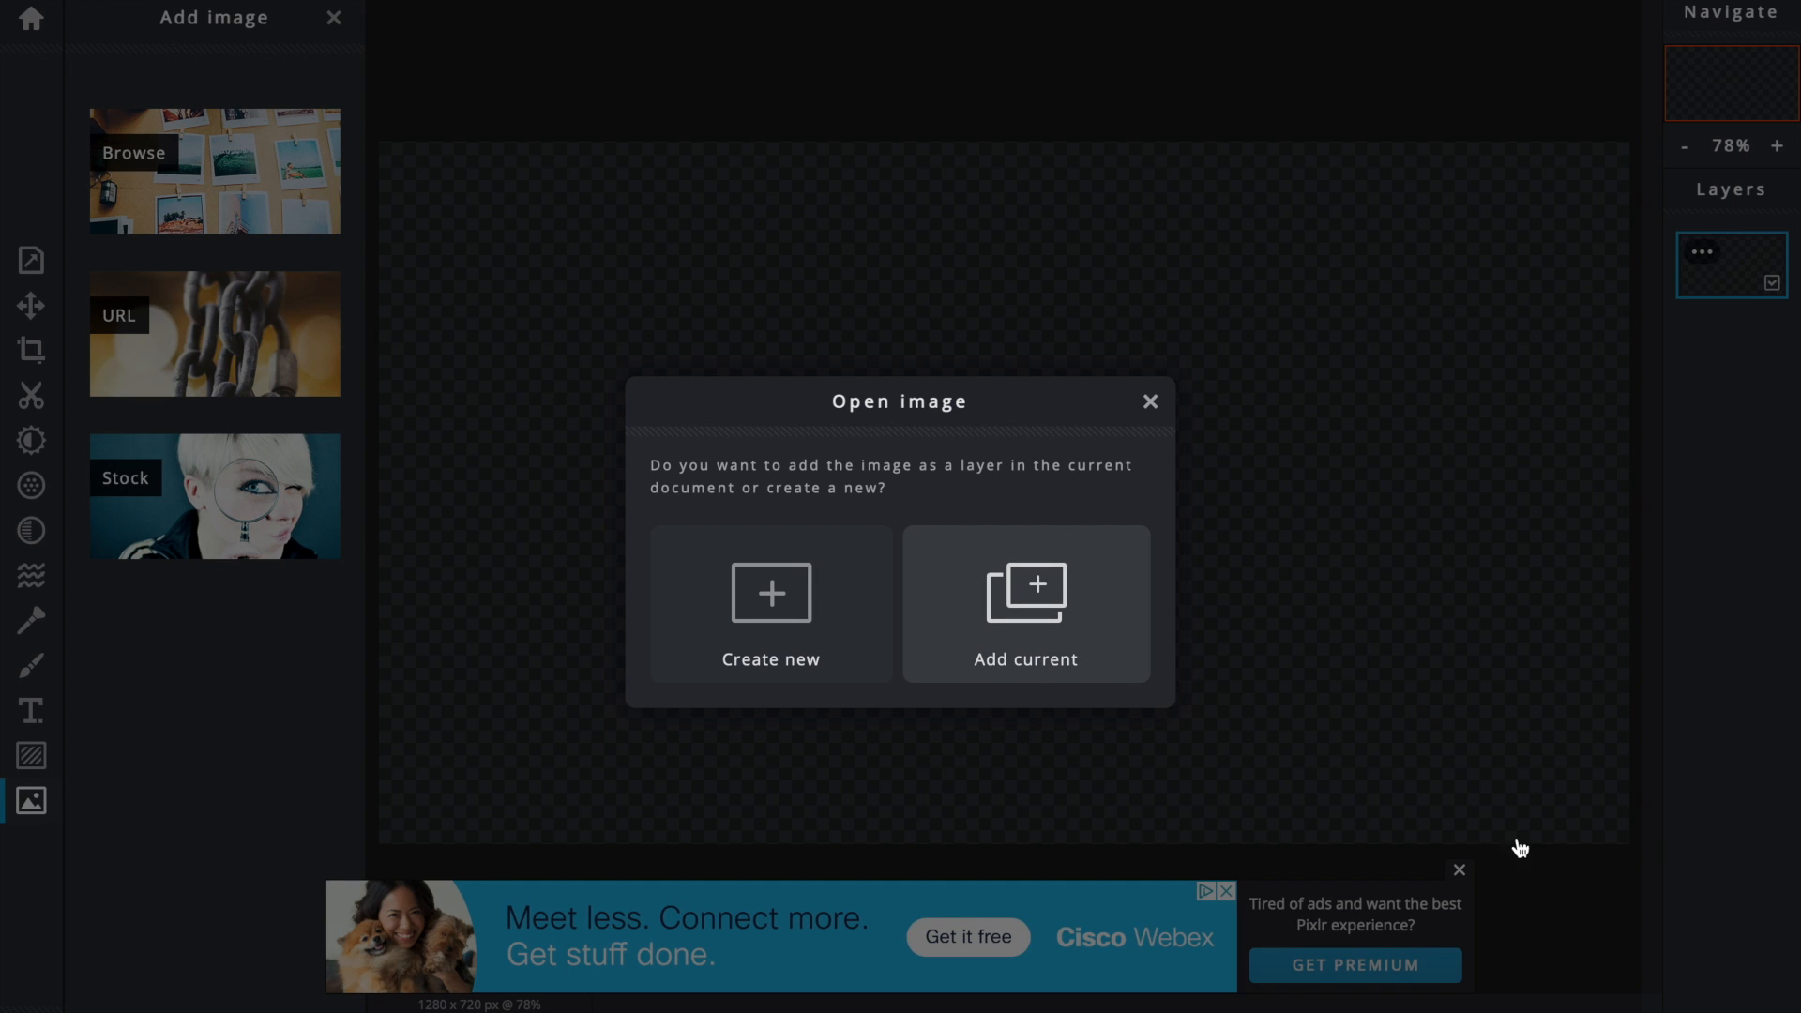
left_click(1019, 563)
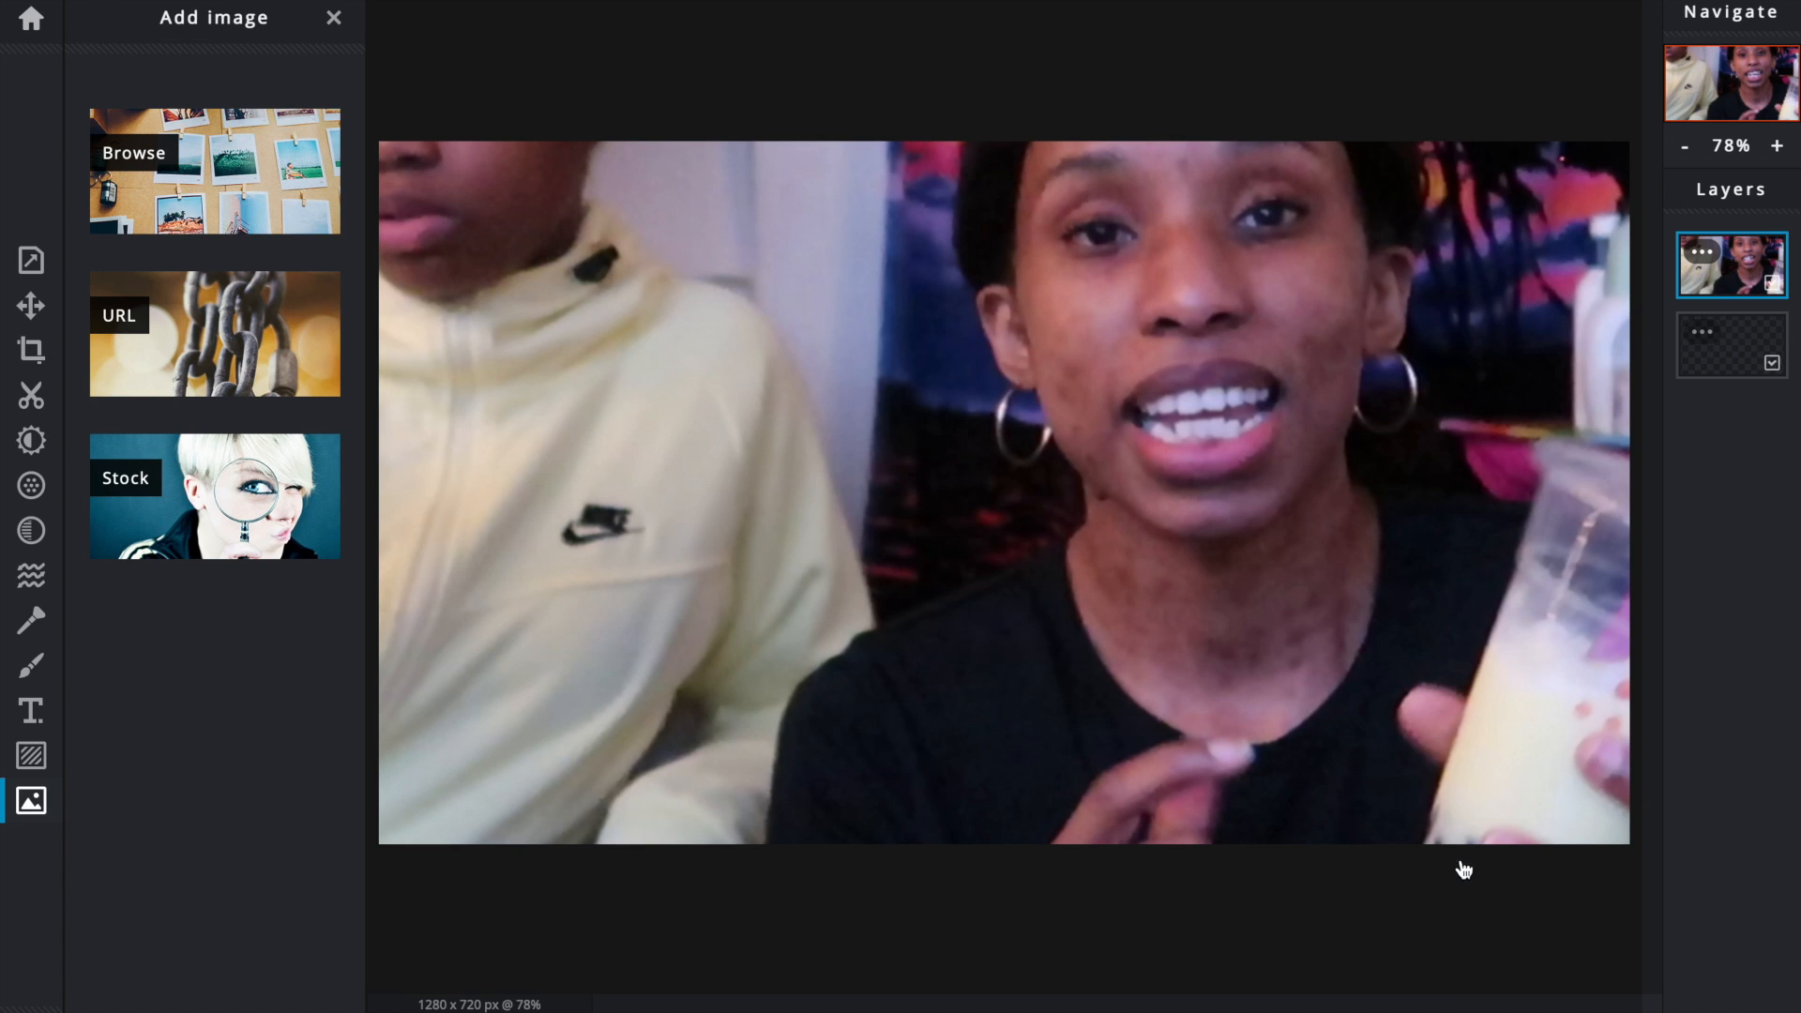
Step: Scale the oversized screenshot down and align it so that it just fills the 1280x720 canvas
scroll(1348, 705, "down", 10)
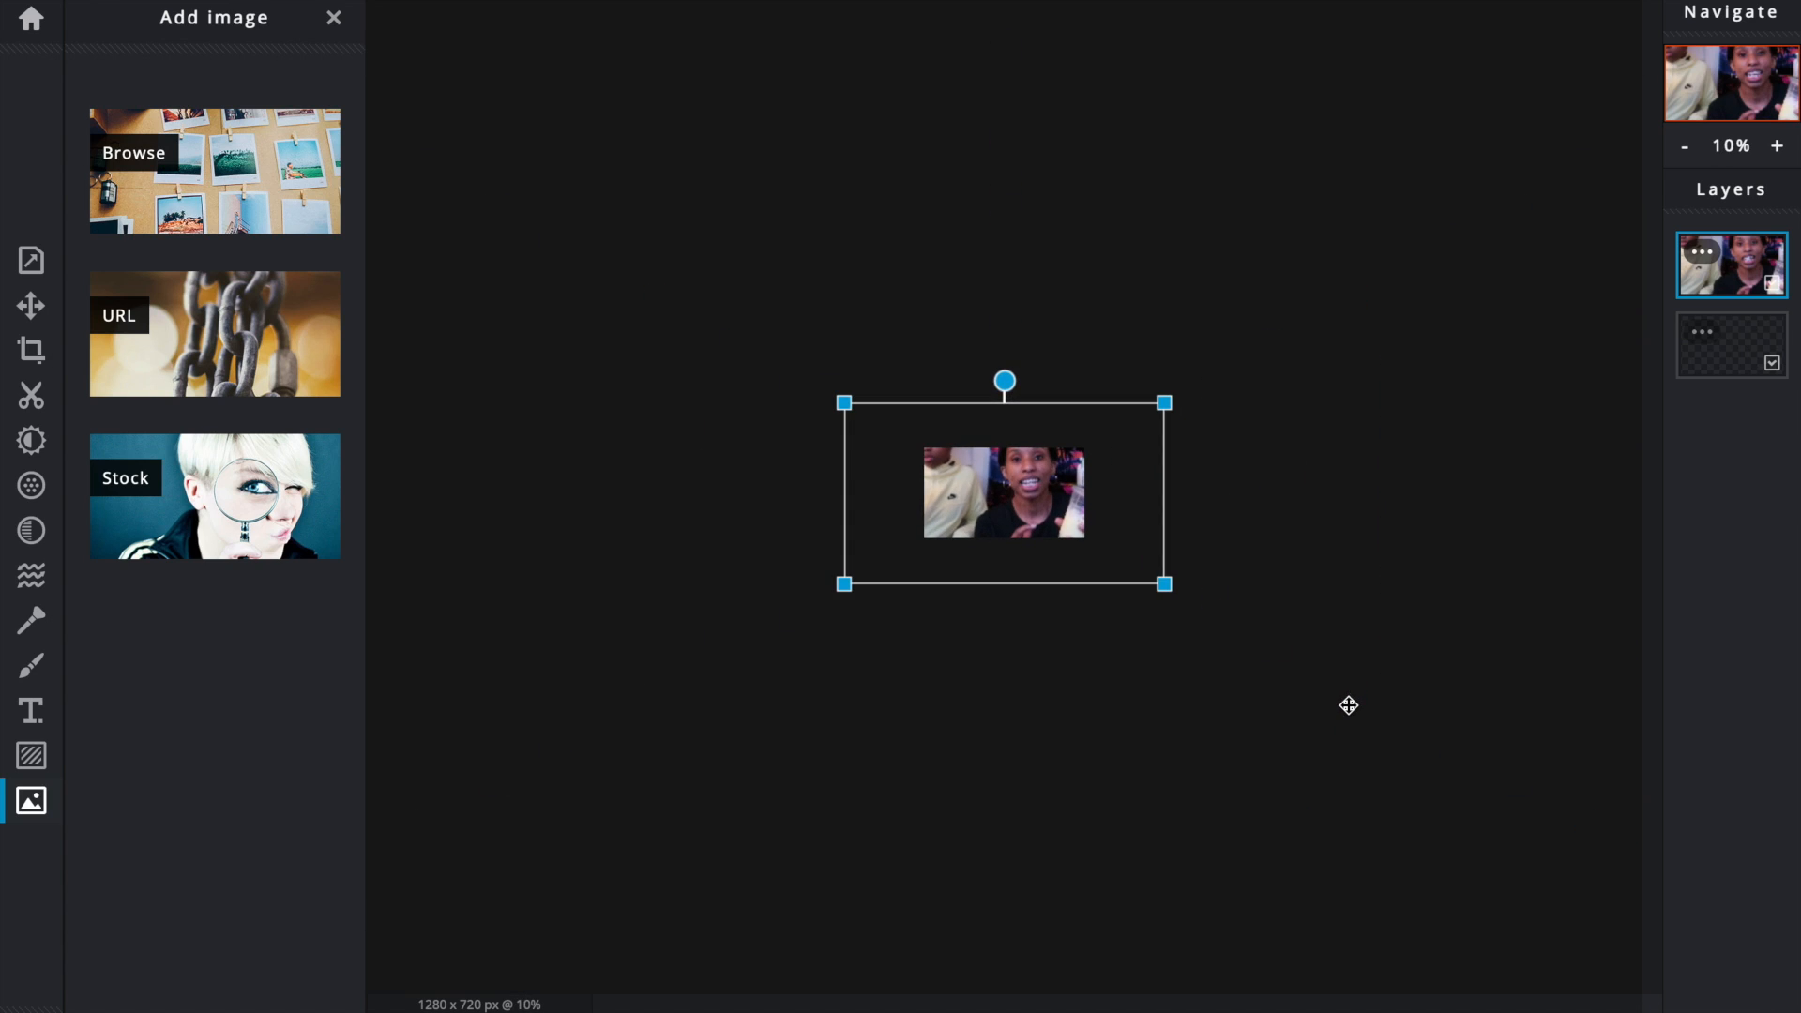
left_click_drag(837, 585, 921, 540)
left_click_drag(1164, 404, 1088, 454)
left_click_drag(1021, 502, 1012, 493)
scroll(1012, 493, "up", 5)
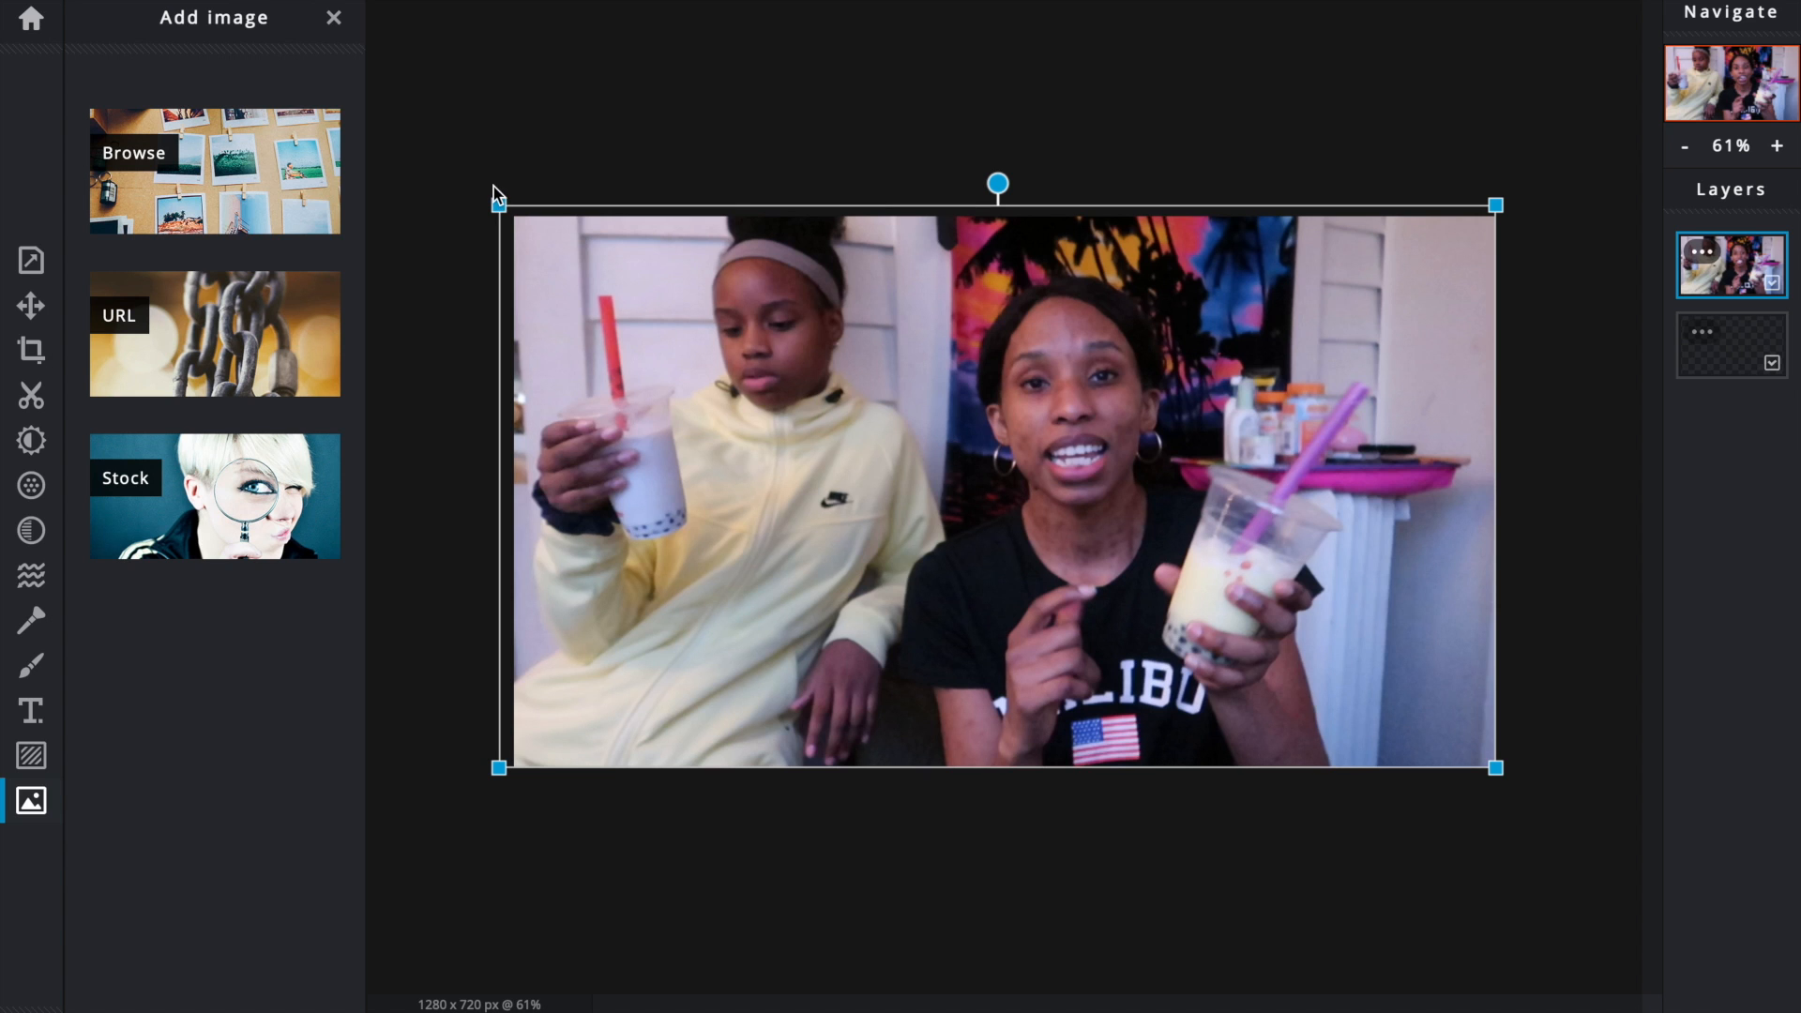
left_click_drag(499, 206, 513, 213)
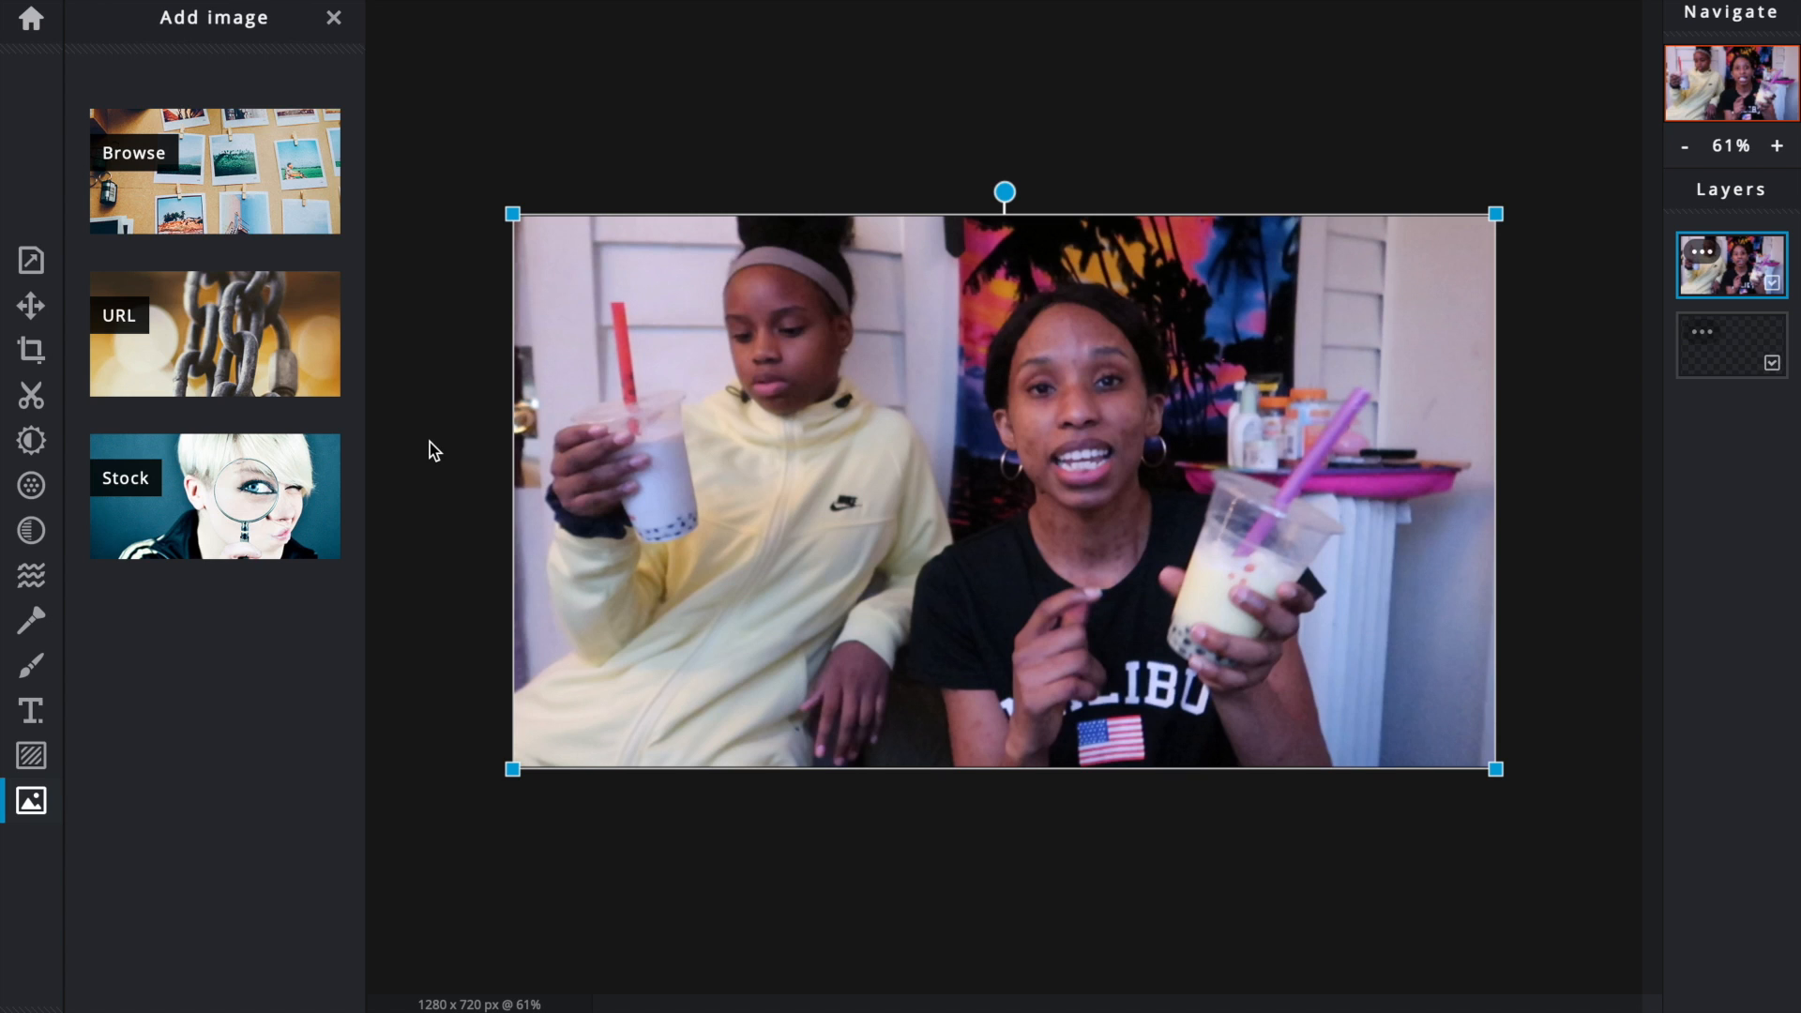
left_click(375, 620)
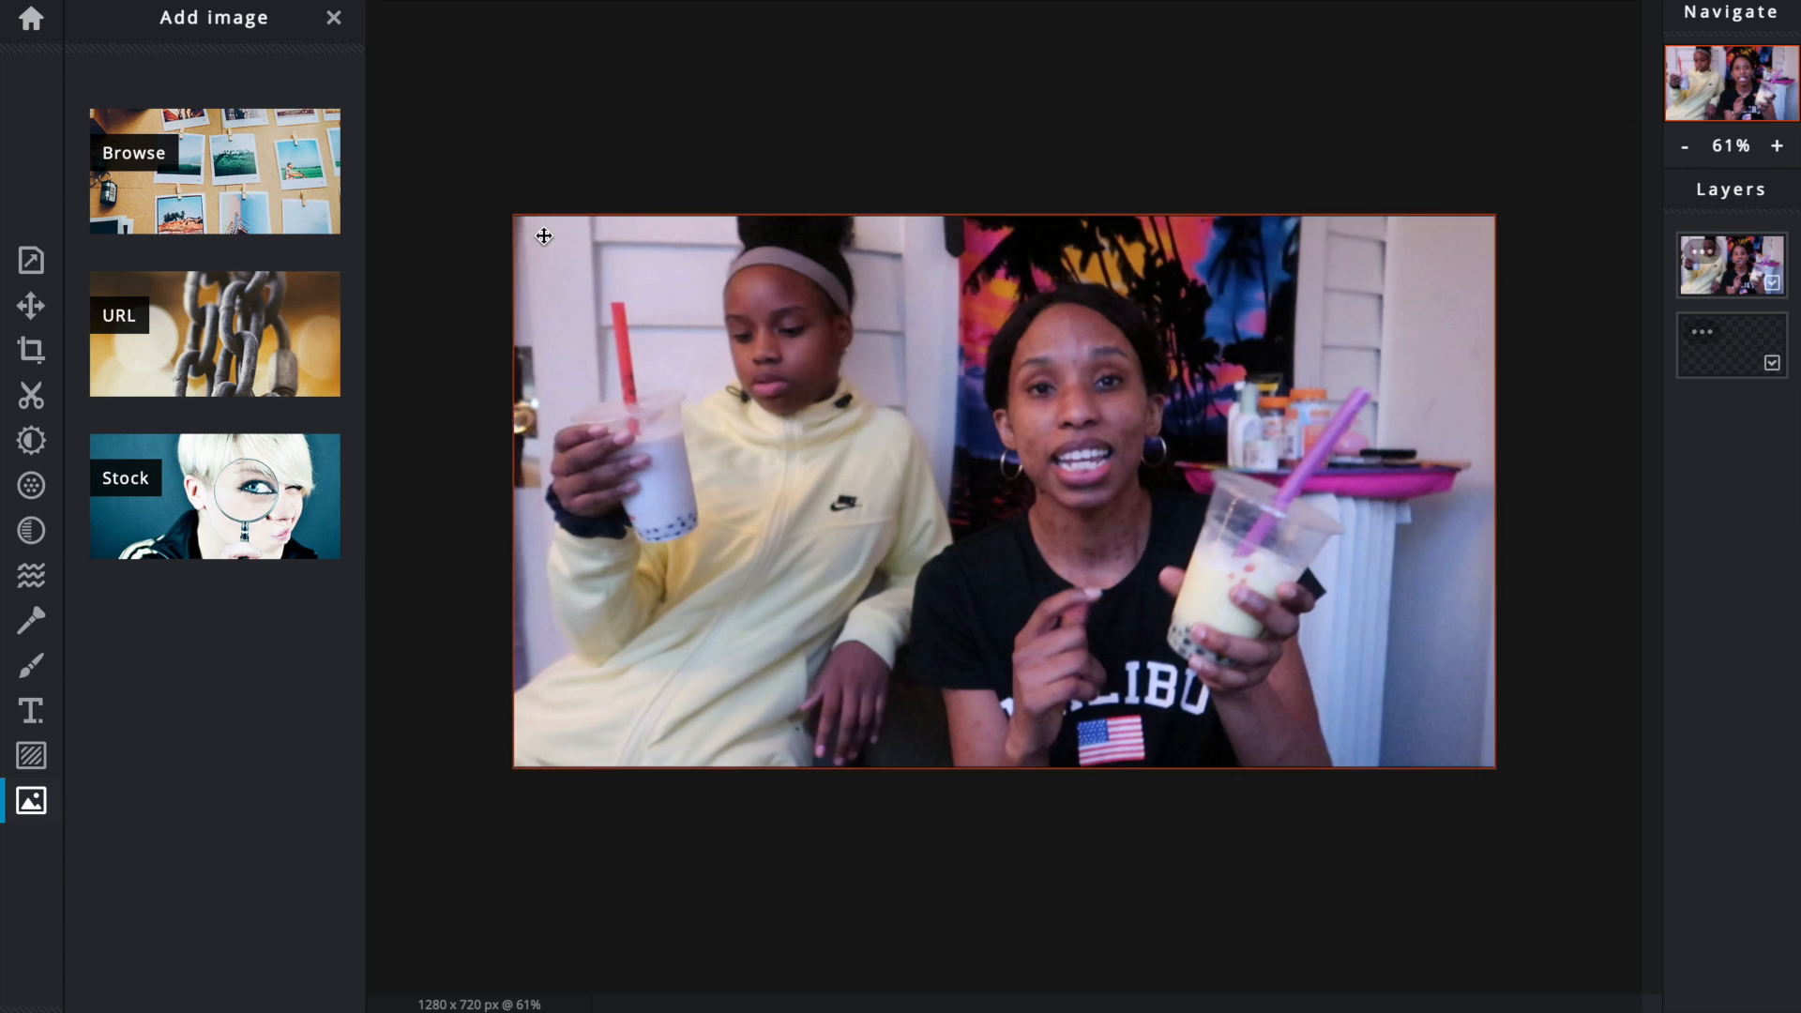
Step: Try automatic colour correction and a vibrance of 28 on the screenshot layer, and undo the adjustment
left_click(33, 442)
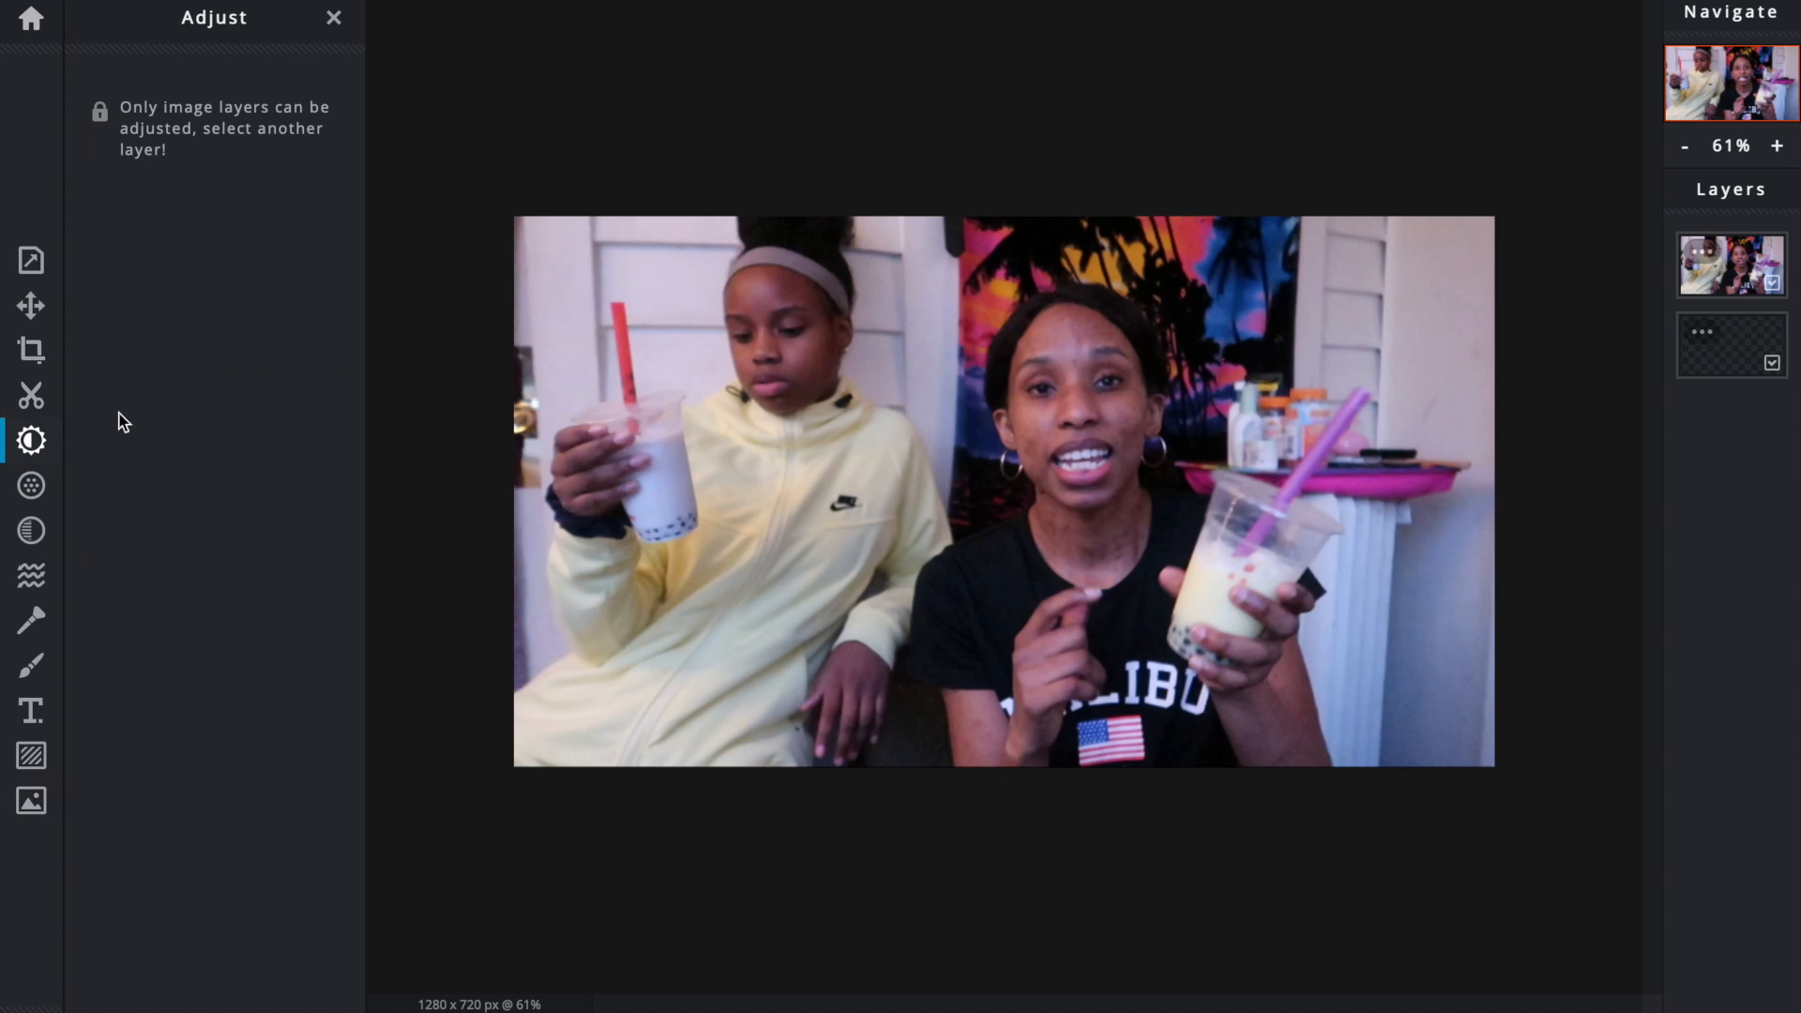
left_click(1717, 272)
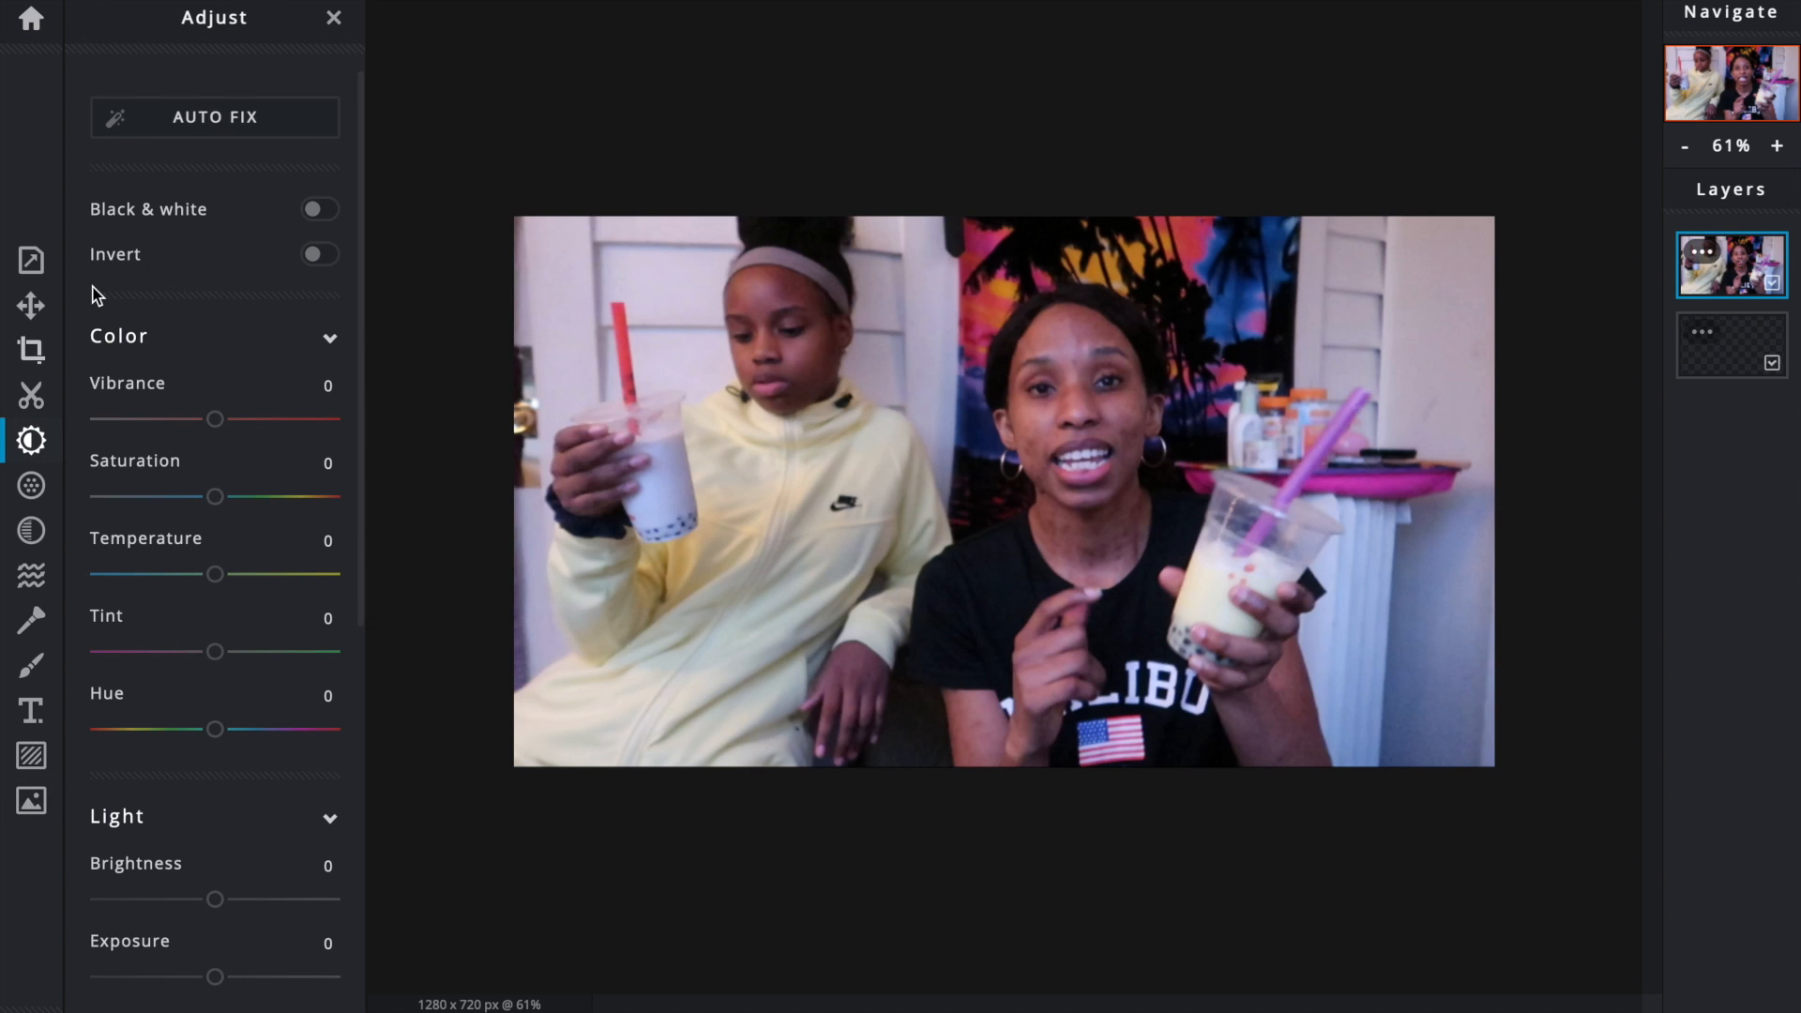
left_click(199, 124)
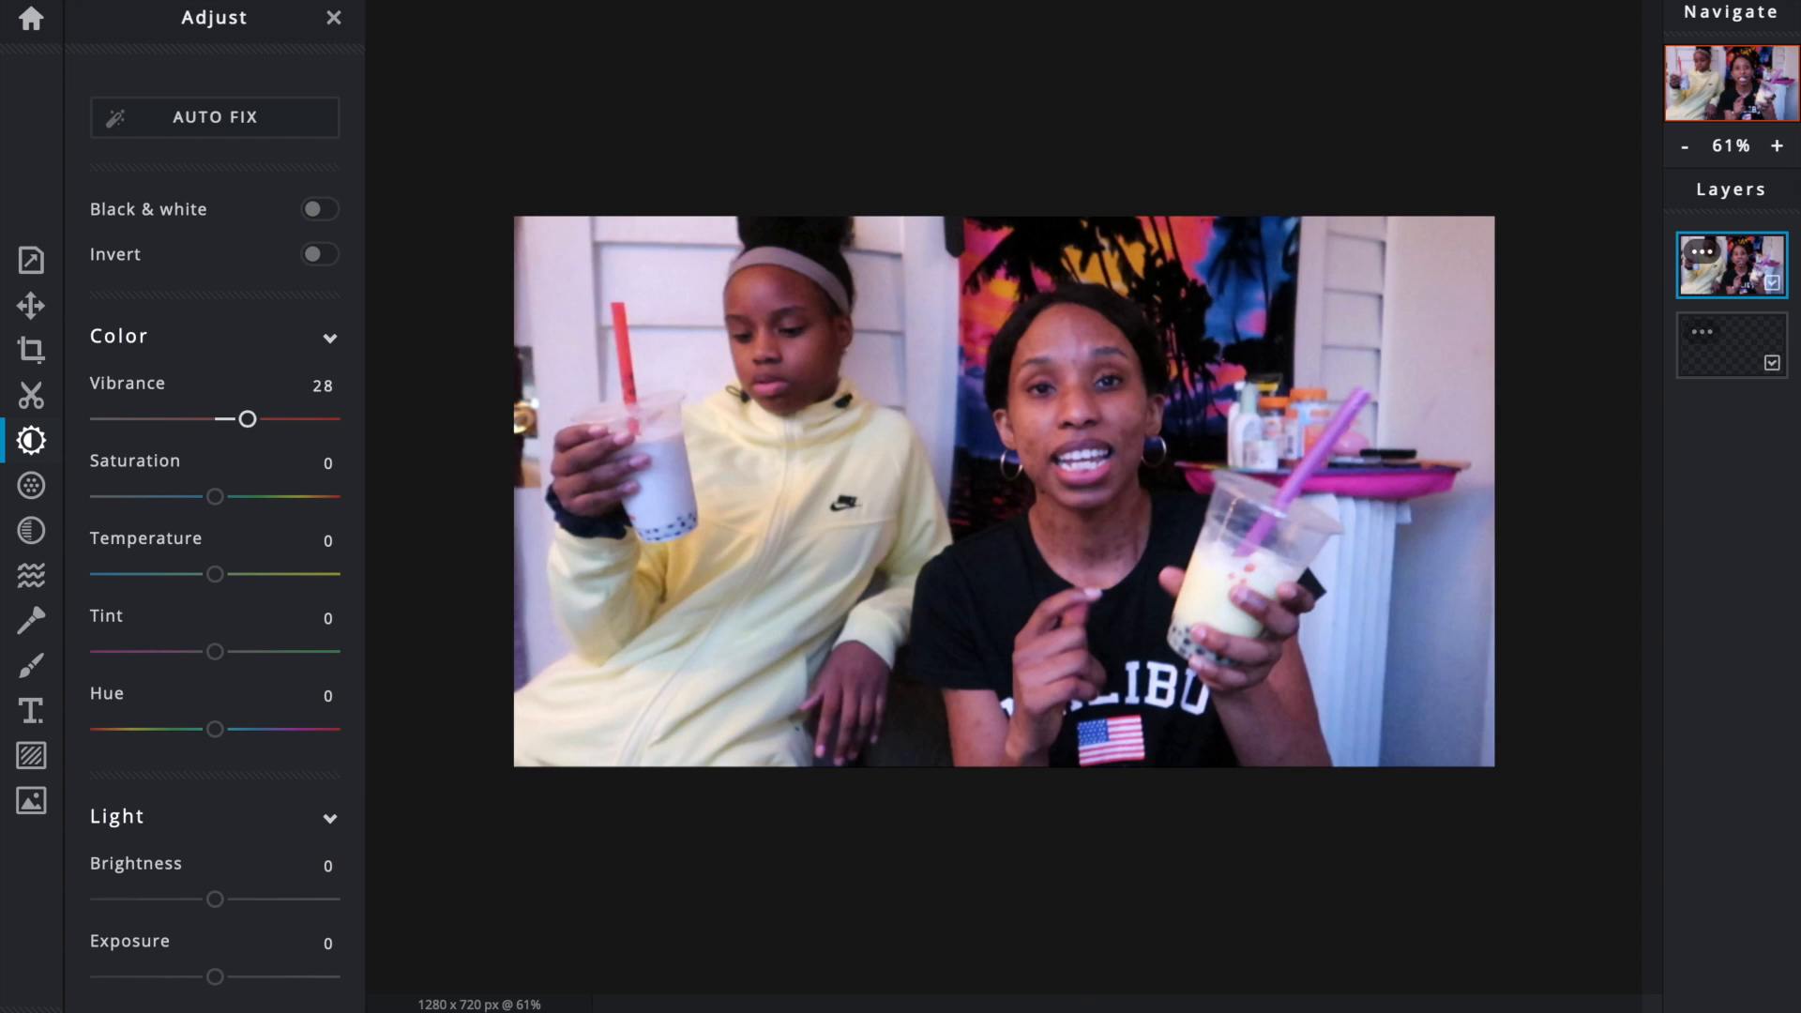
key("ctrl+z")
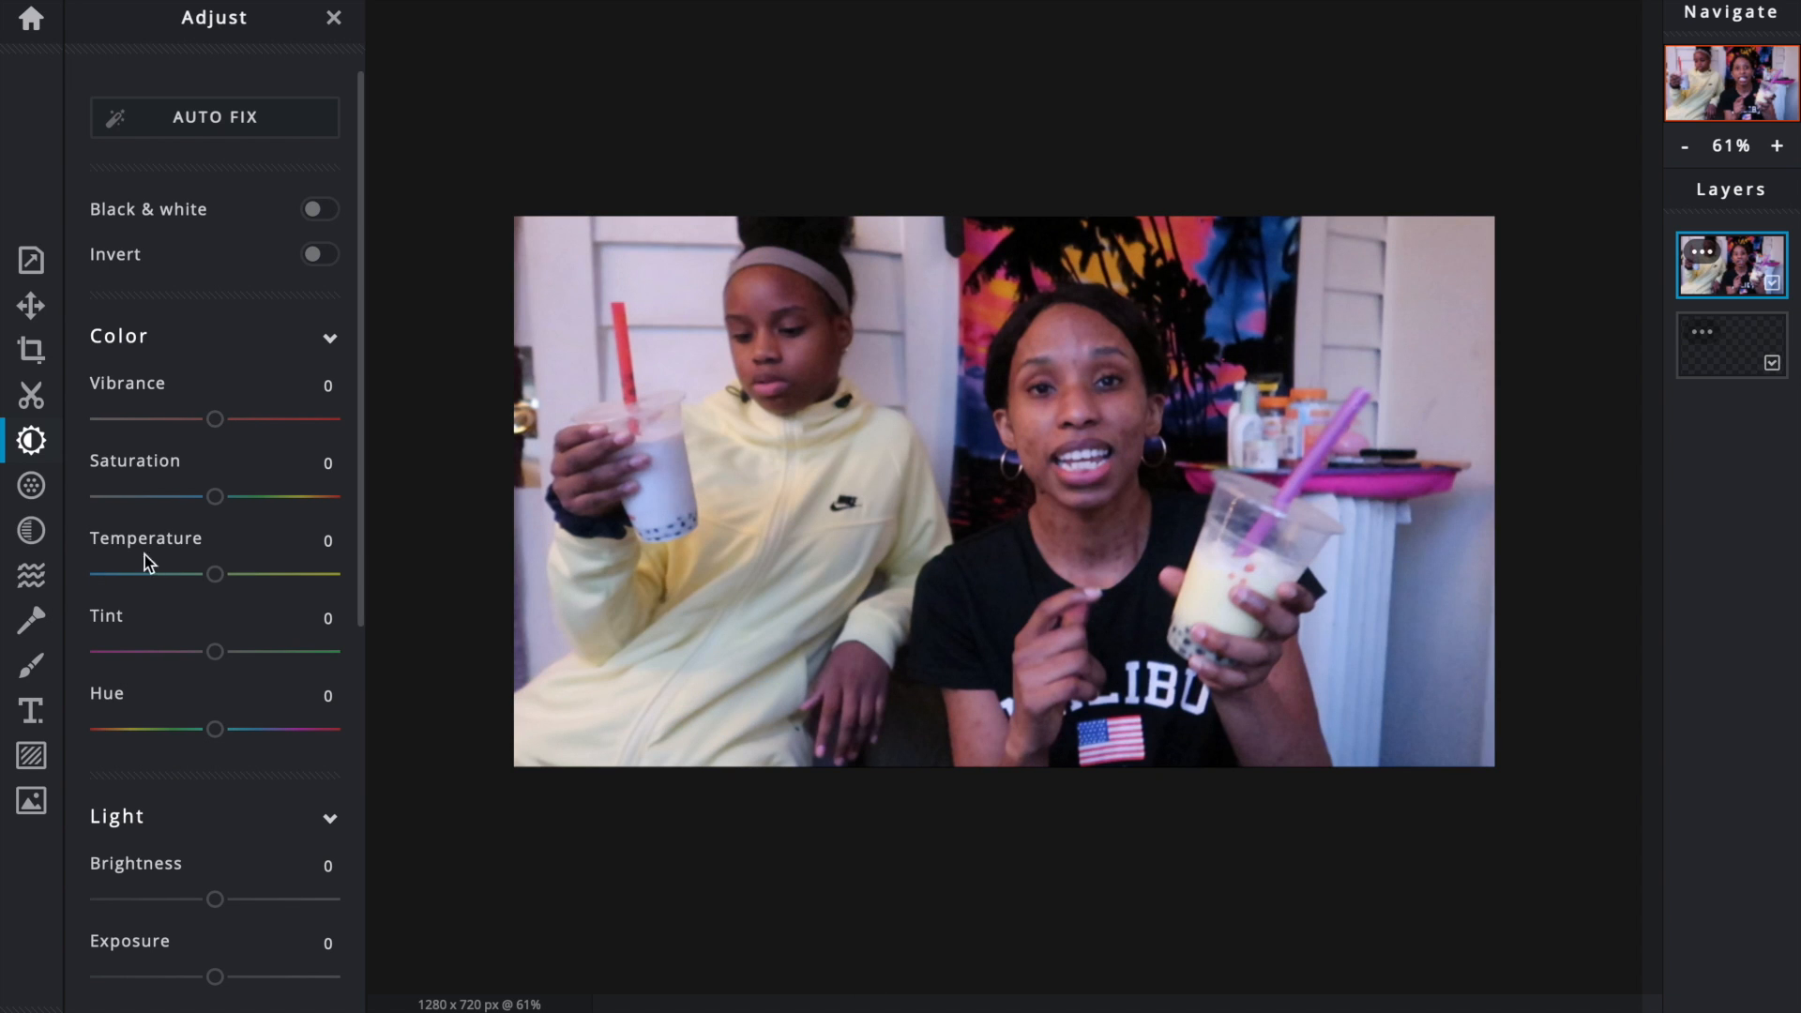
Step: Apply filters to the screenshot layer with Blur at 32 and Dehaze at 24
left_click(31, 485)
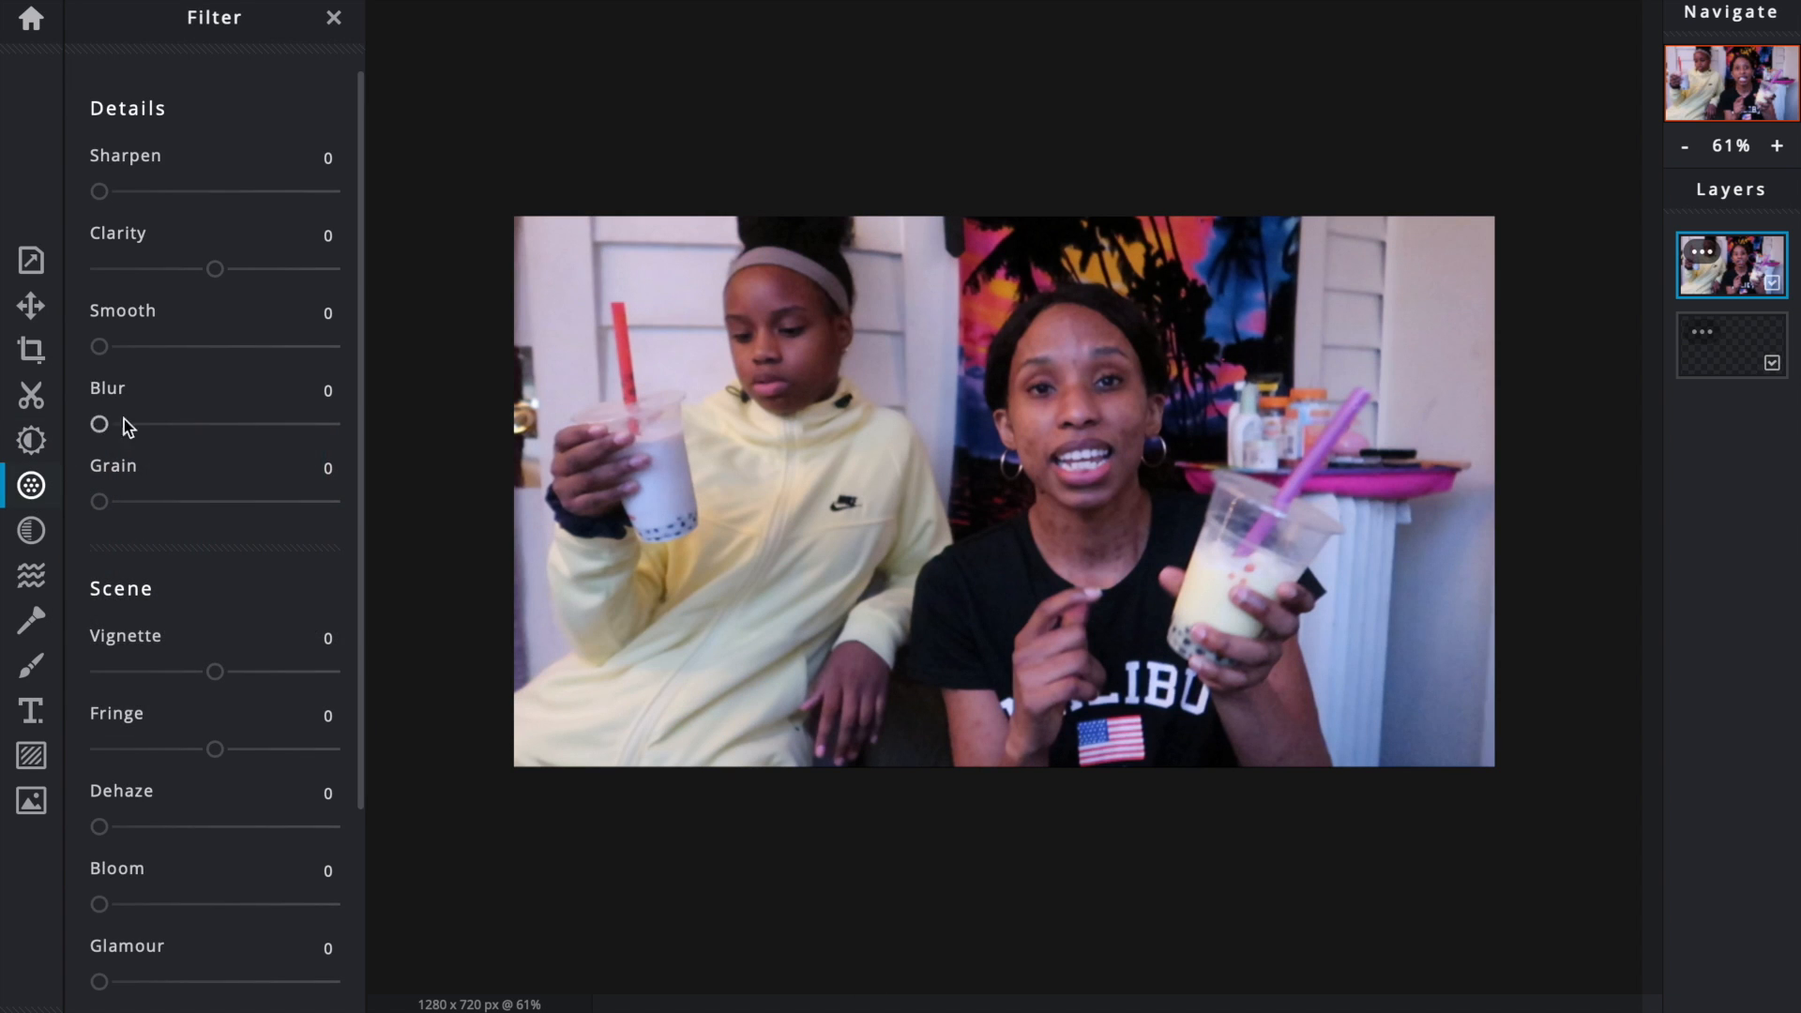
left_click_drag(99, 424, 147, 424)
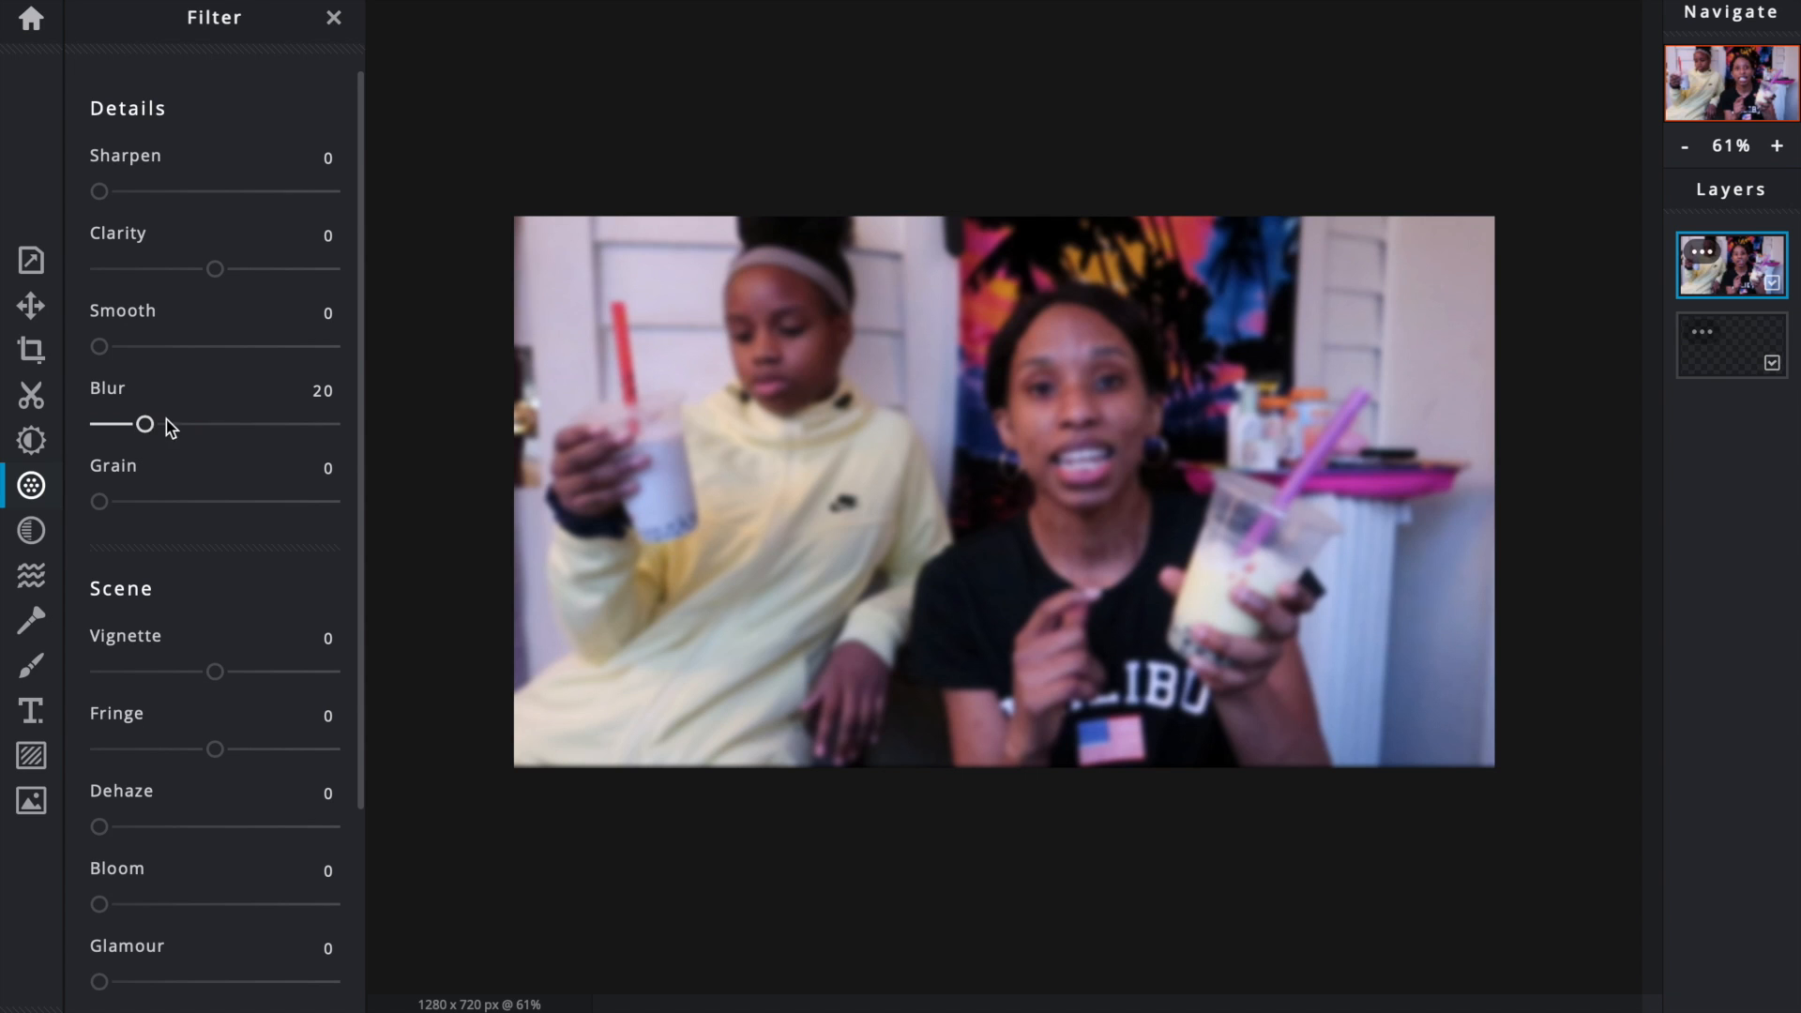
left_click(173, 424)
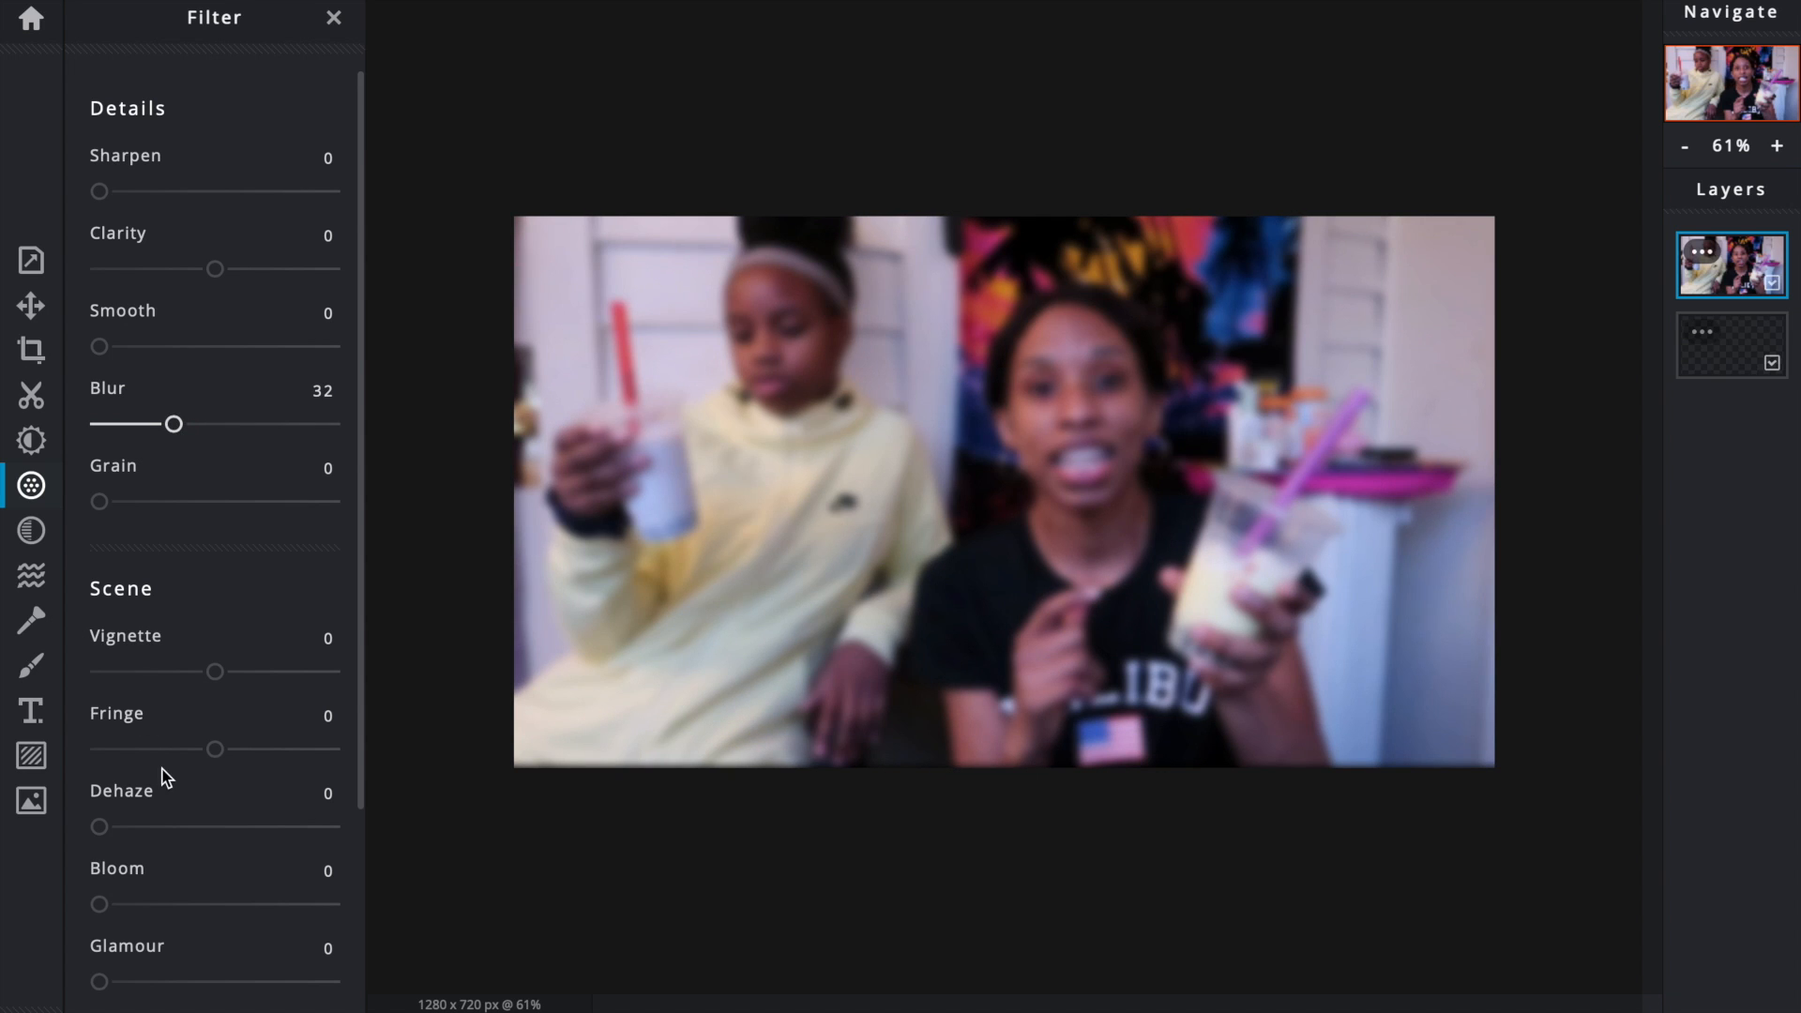
left_click(154, 829)
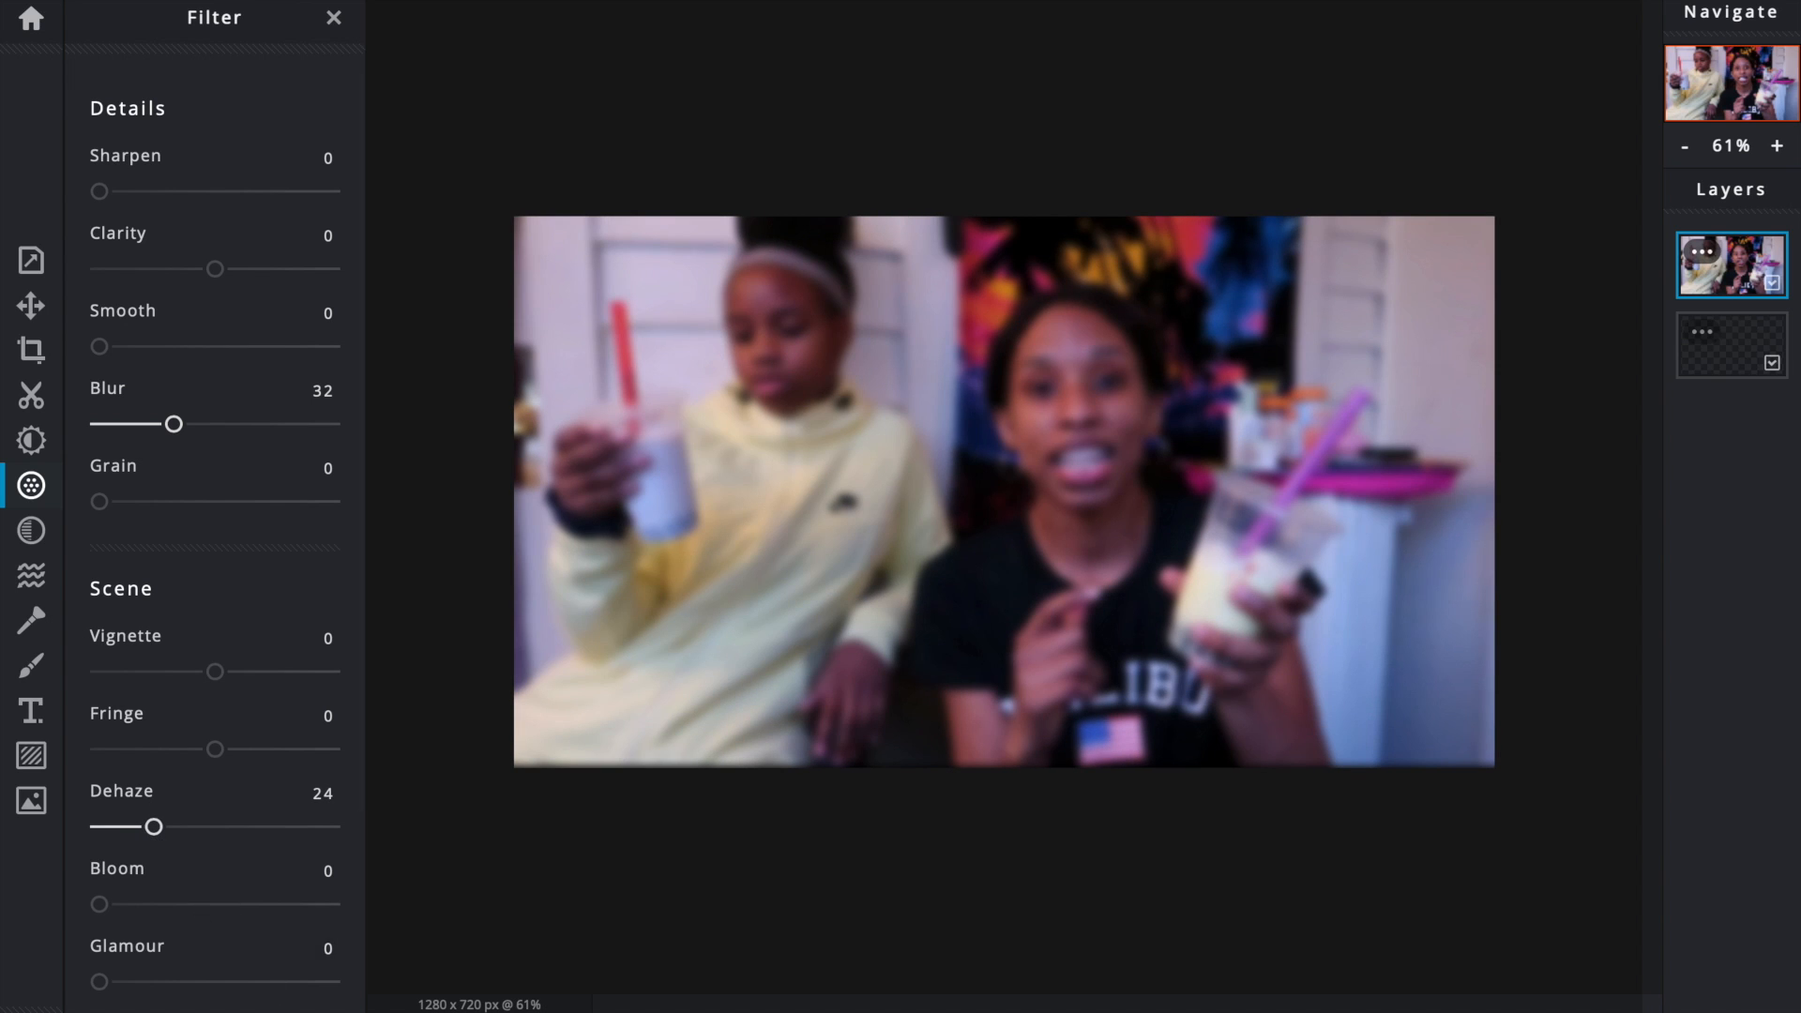
key("Return")
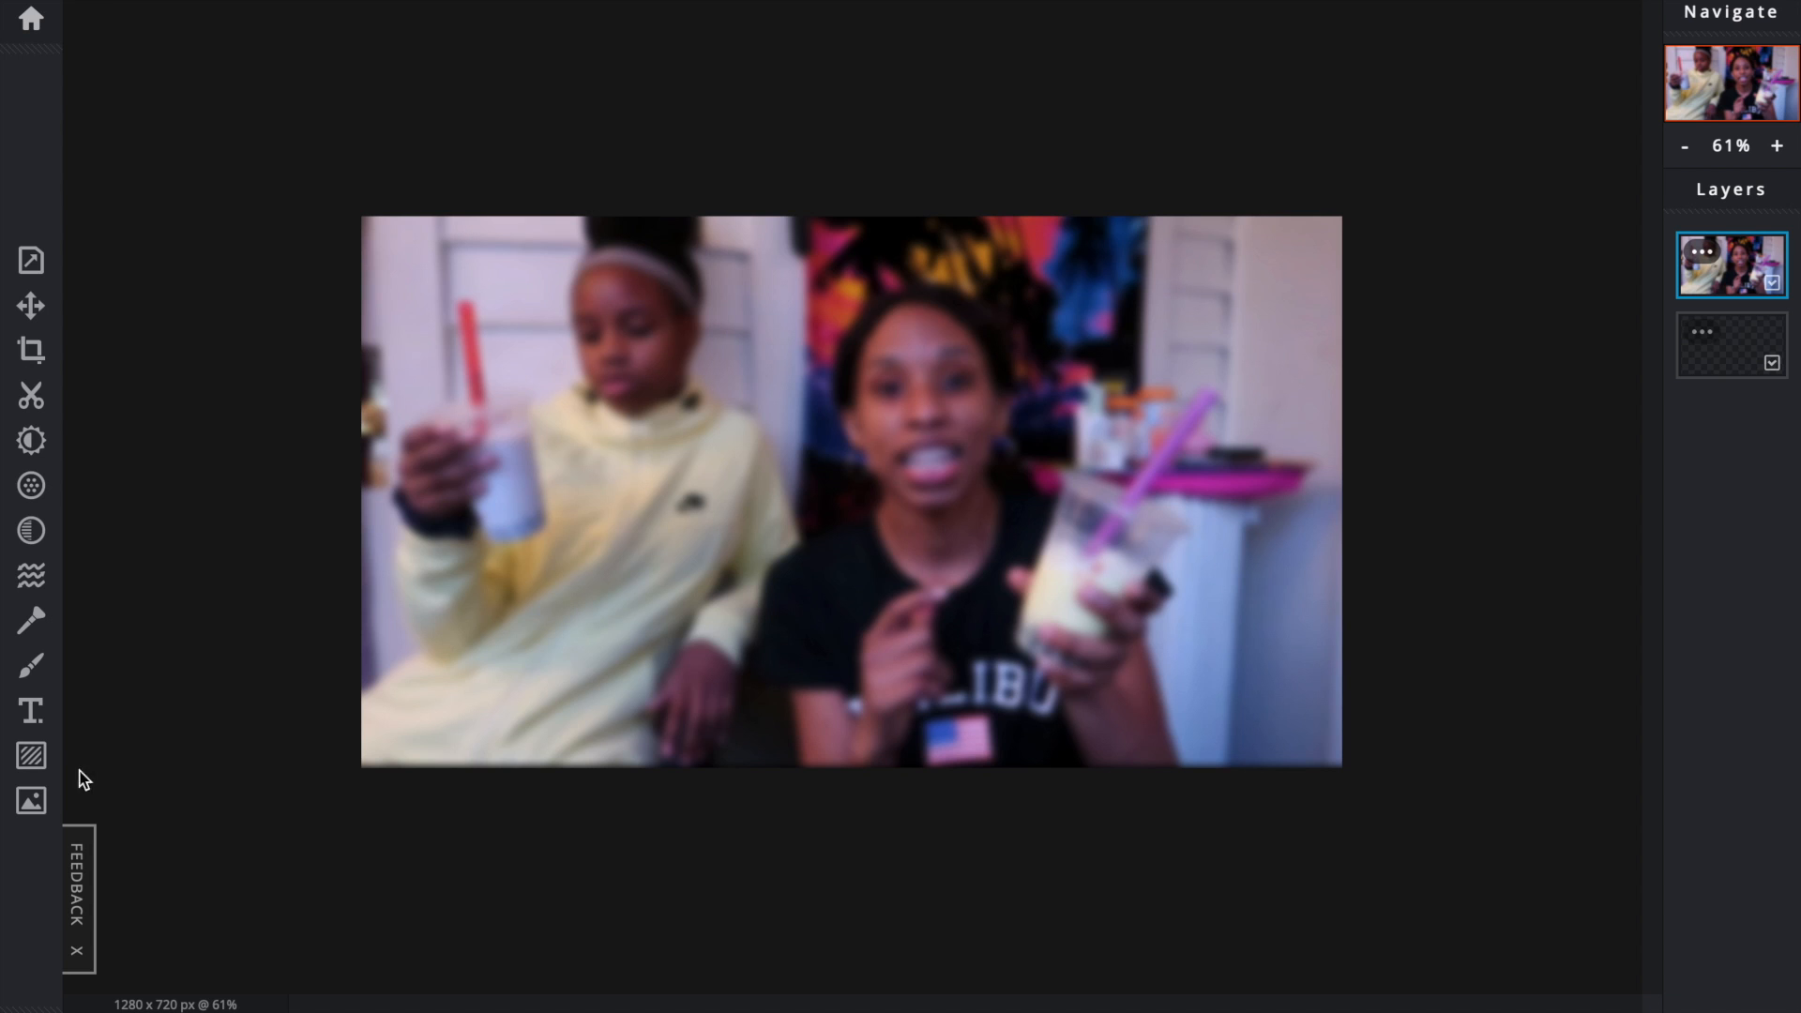
Step: Add the boba1.png cutout from the Desktop as a layer above the blurred screenshot
left_click(36, 807)
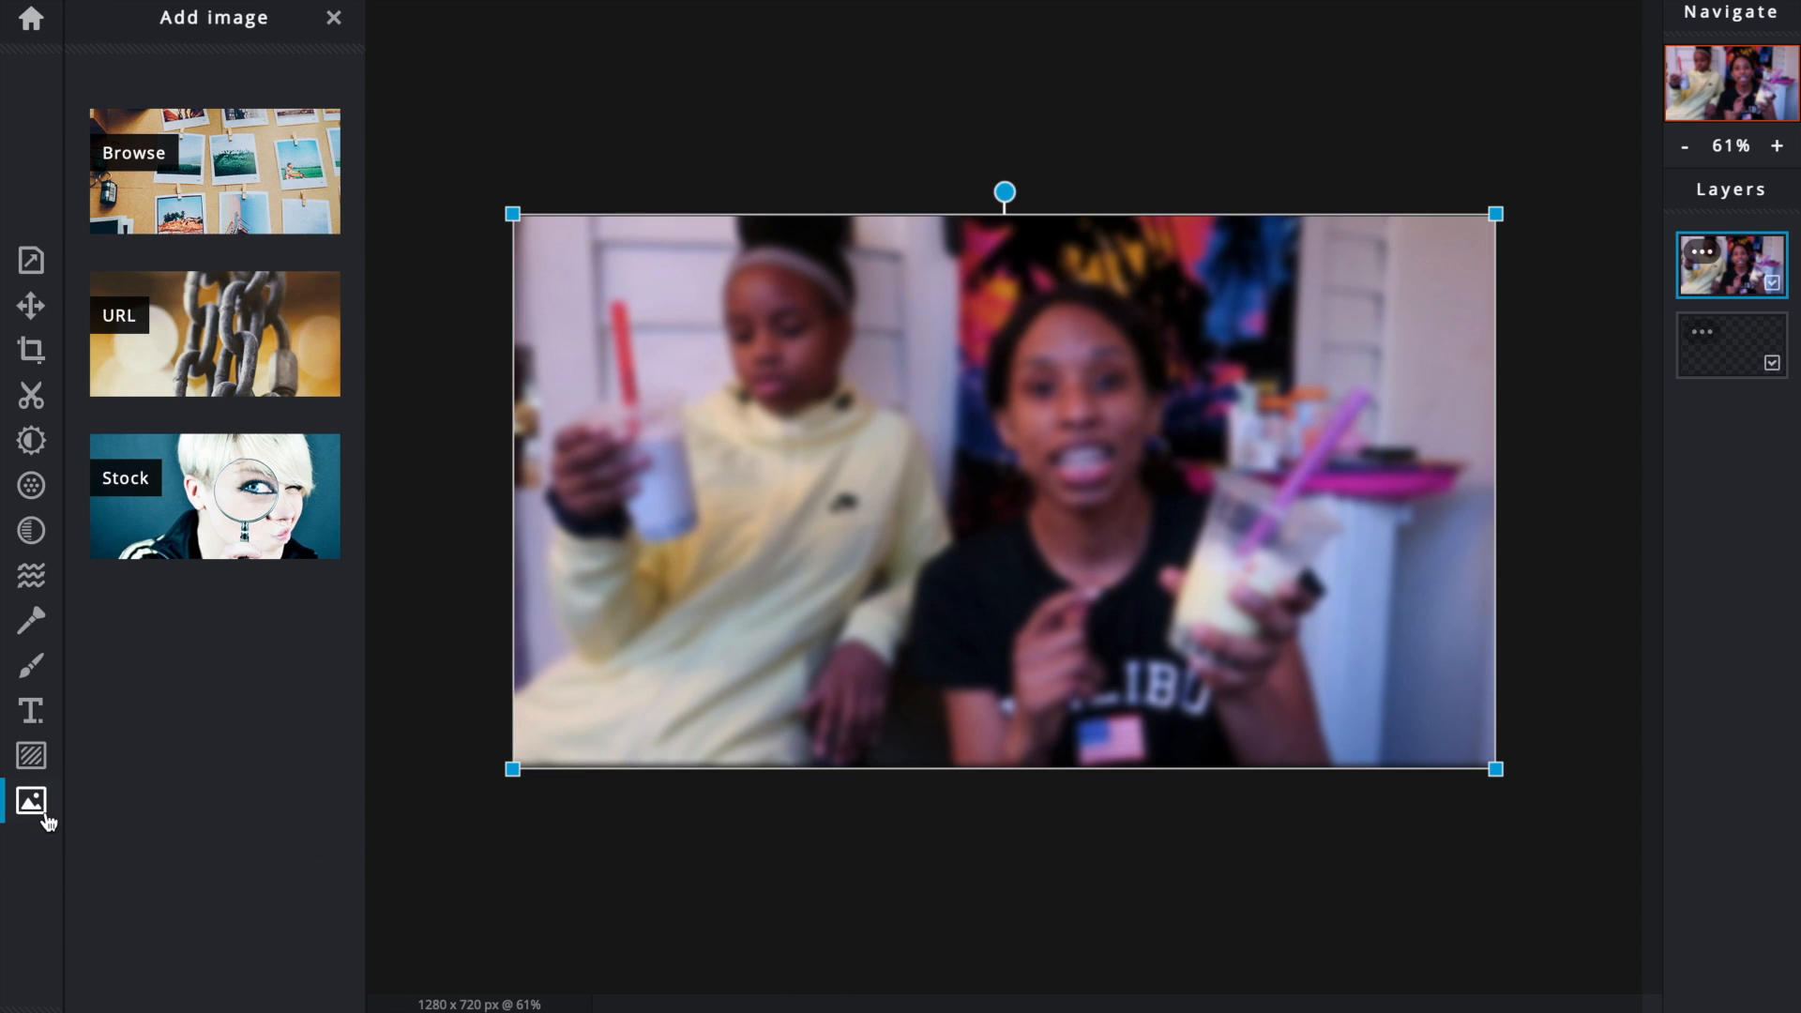
left_click(191, 173)
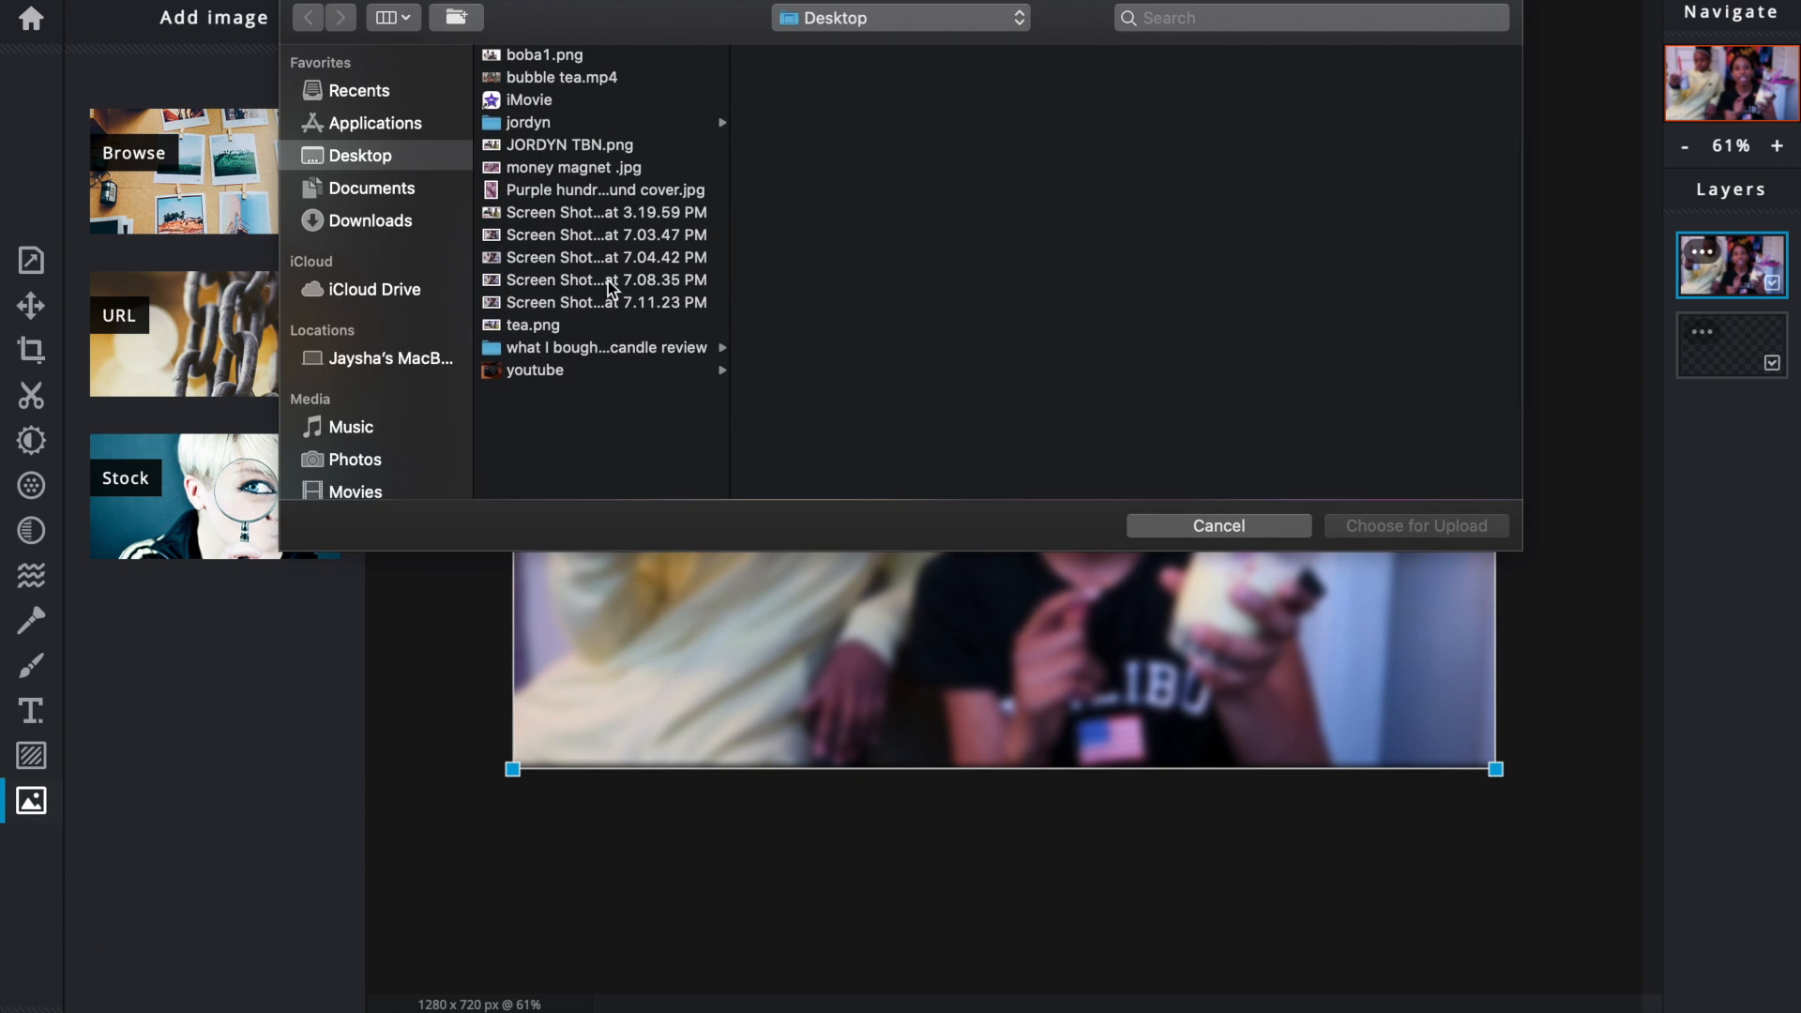
left_click(582, 55)
double_click(582, 55)
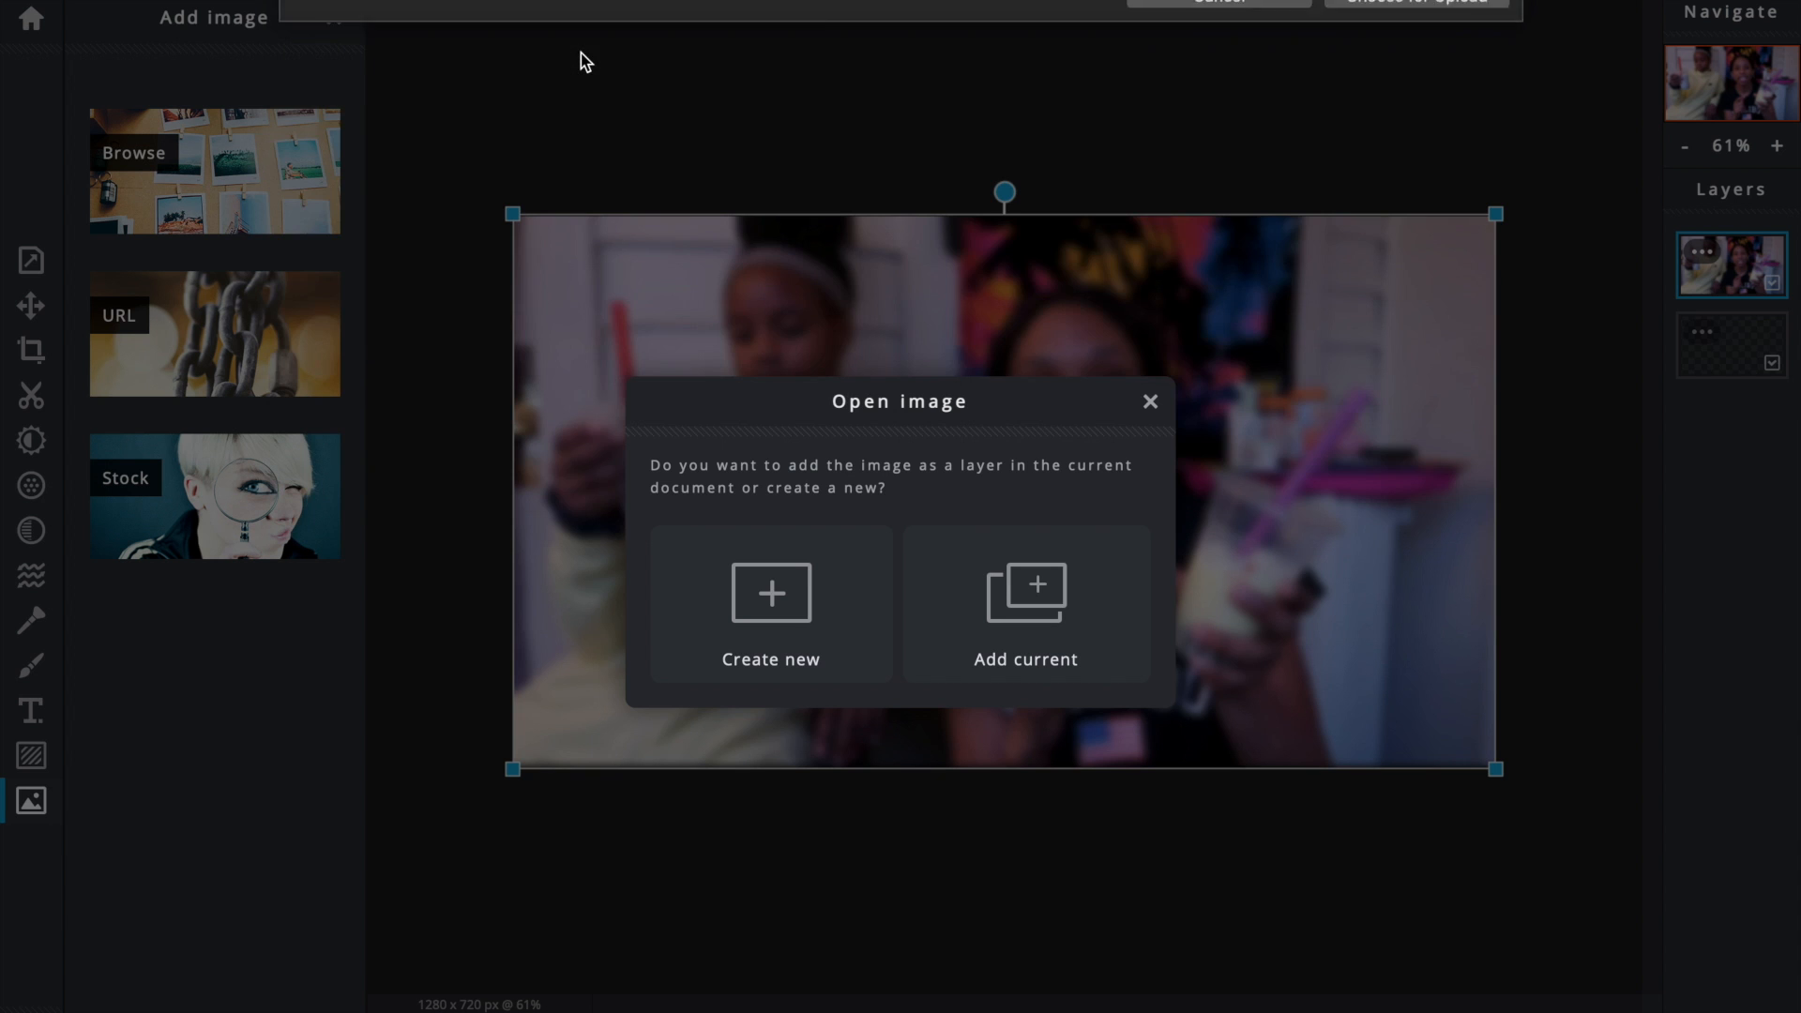
left_click(1023, 591)
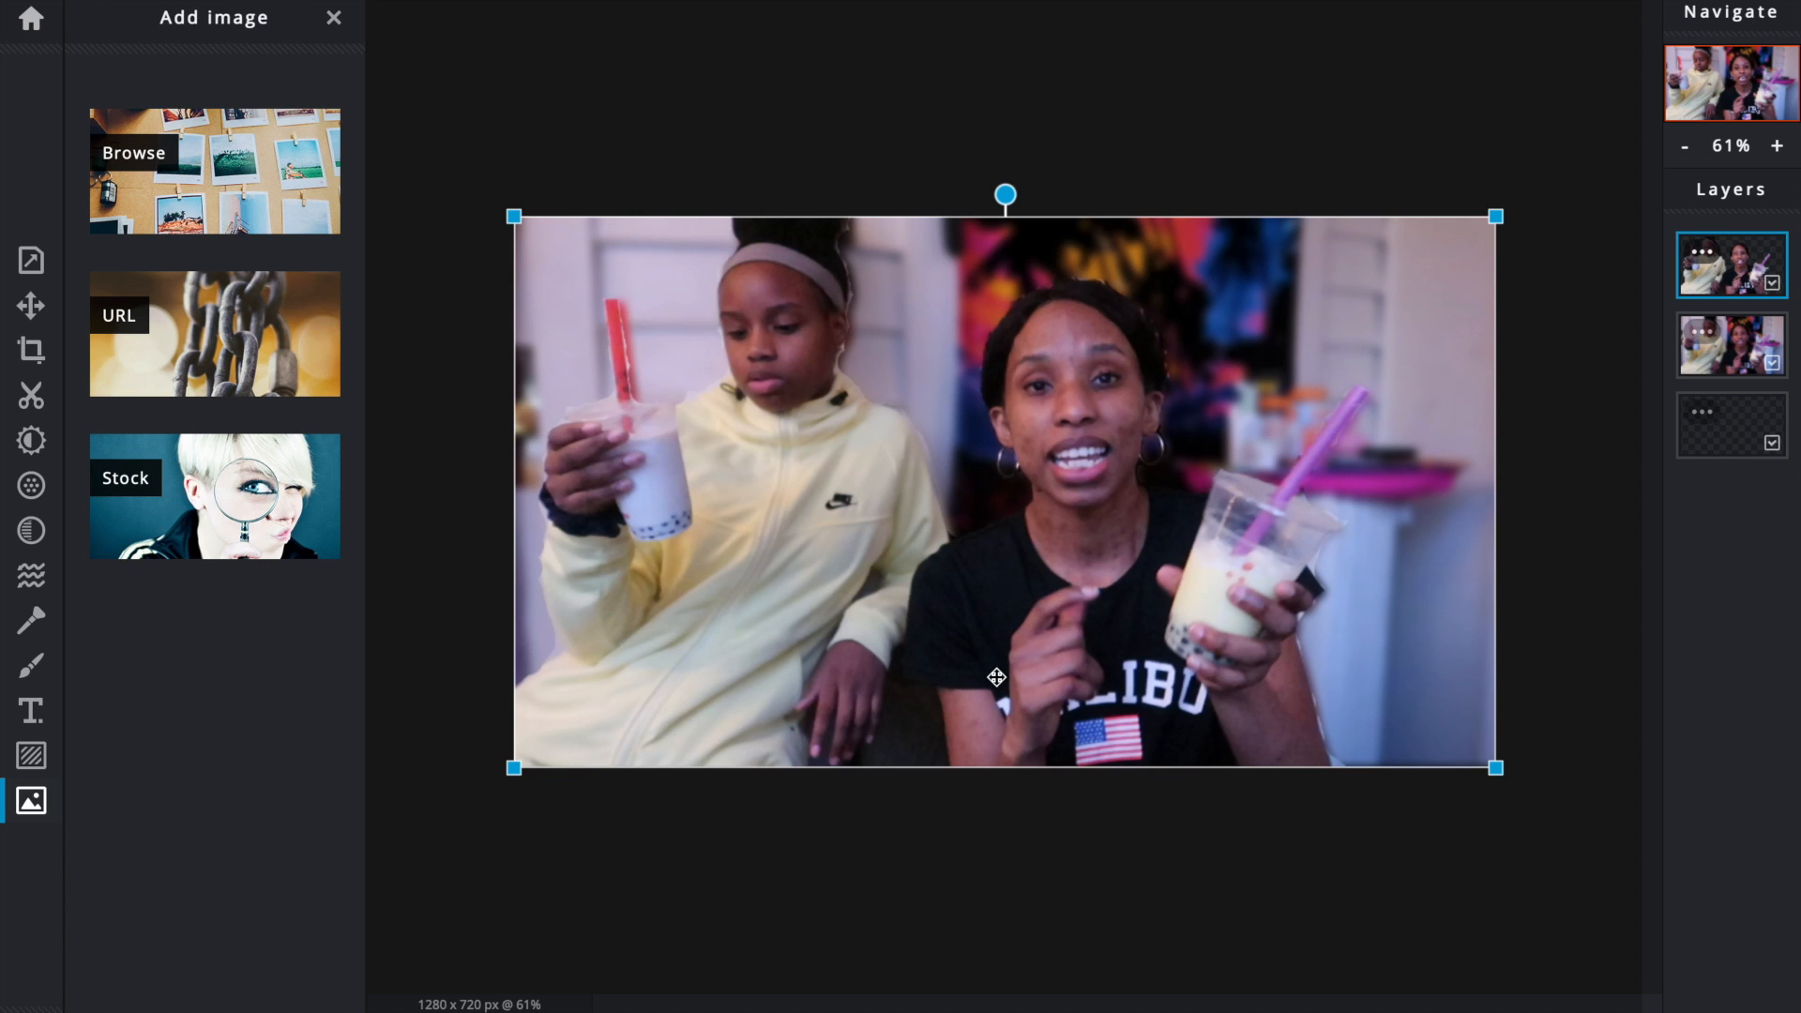
left_click(948, 825)
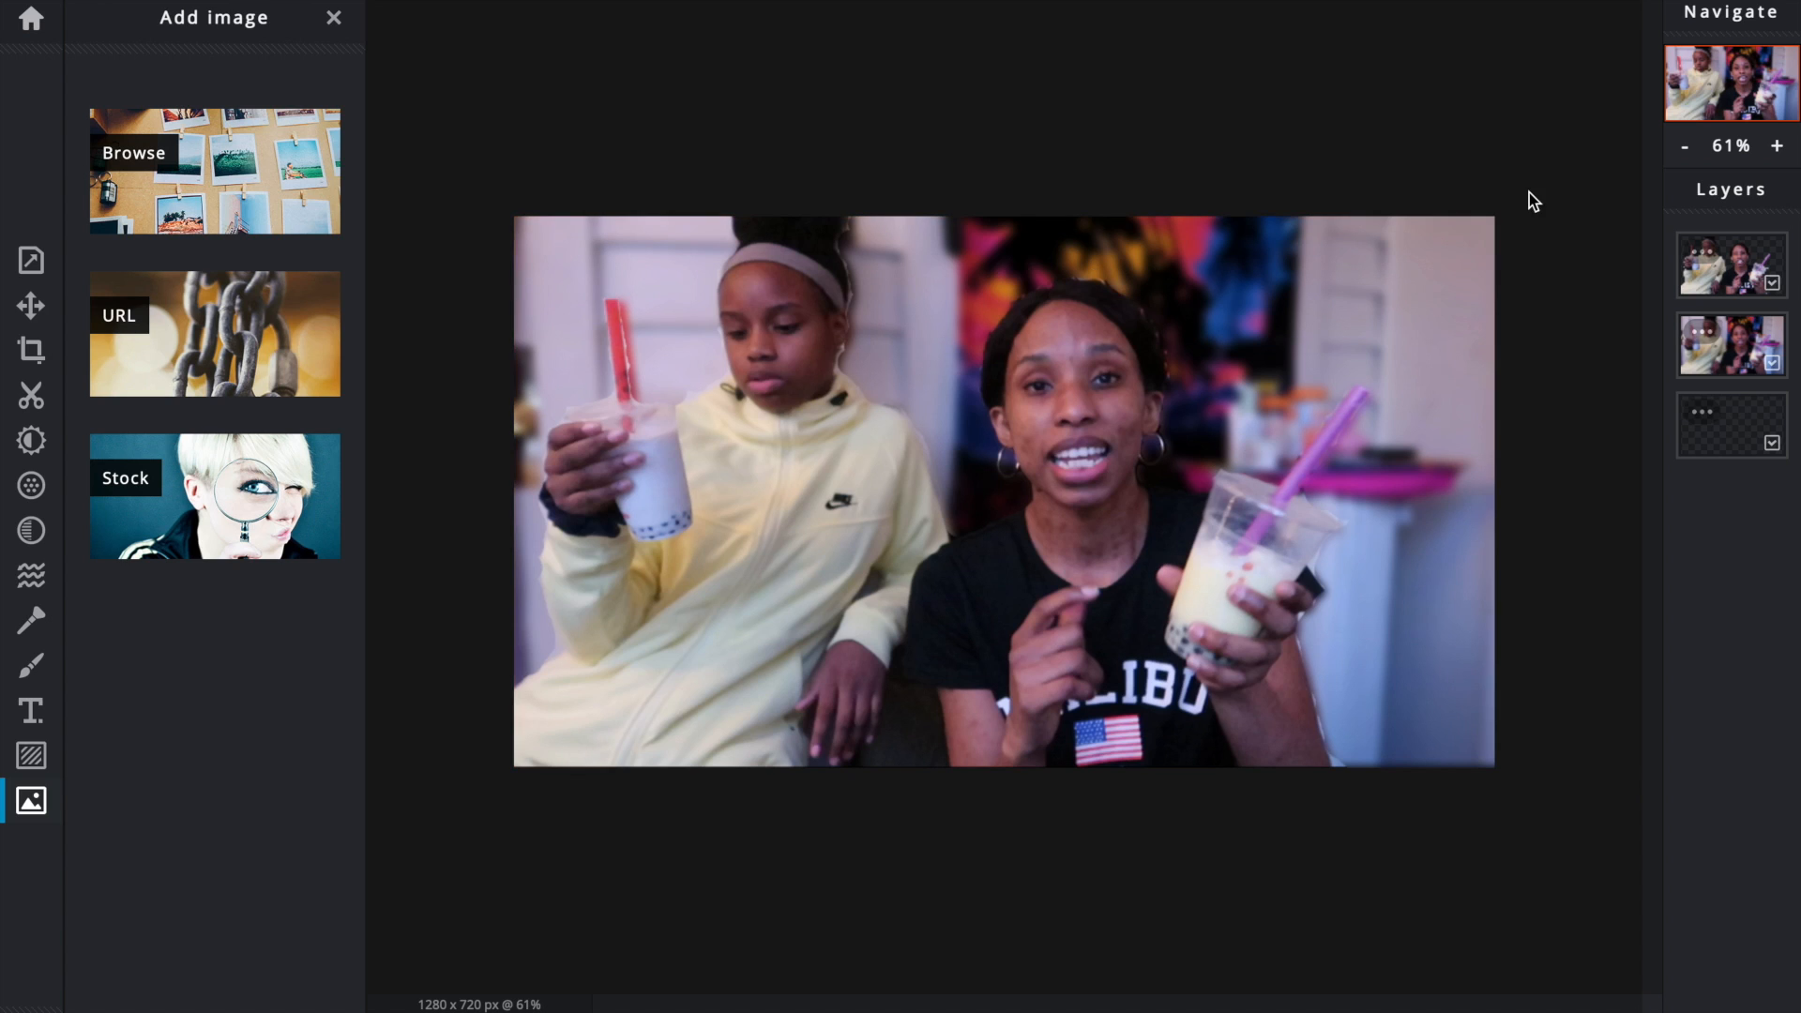
Step: Set the Blur filter to 36 on the screenshot layer, and try Smooth and Sharpen before returning both to 0
left_click(1714, 364)
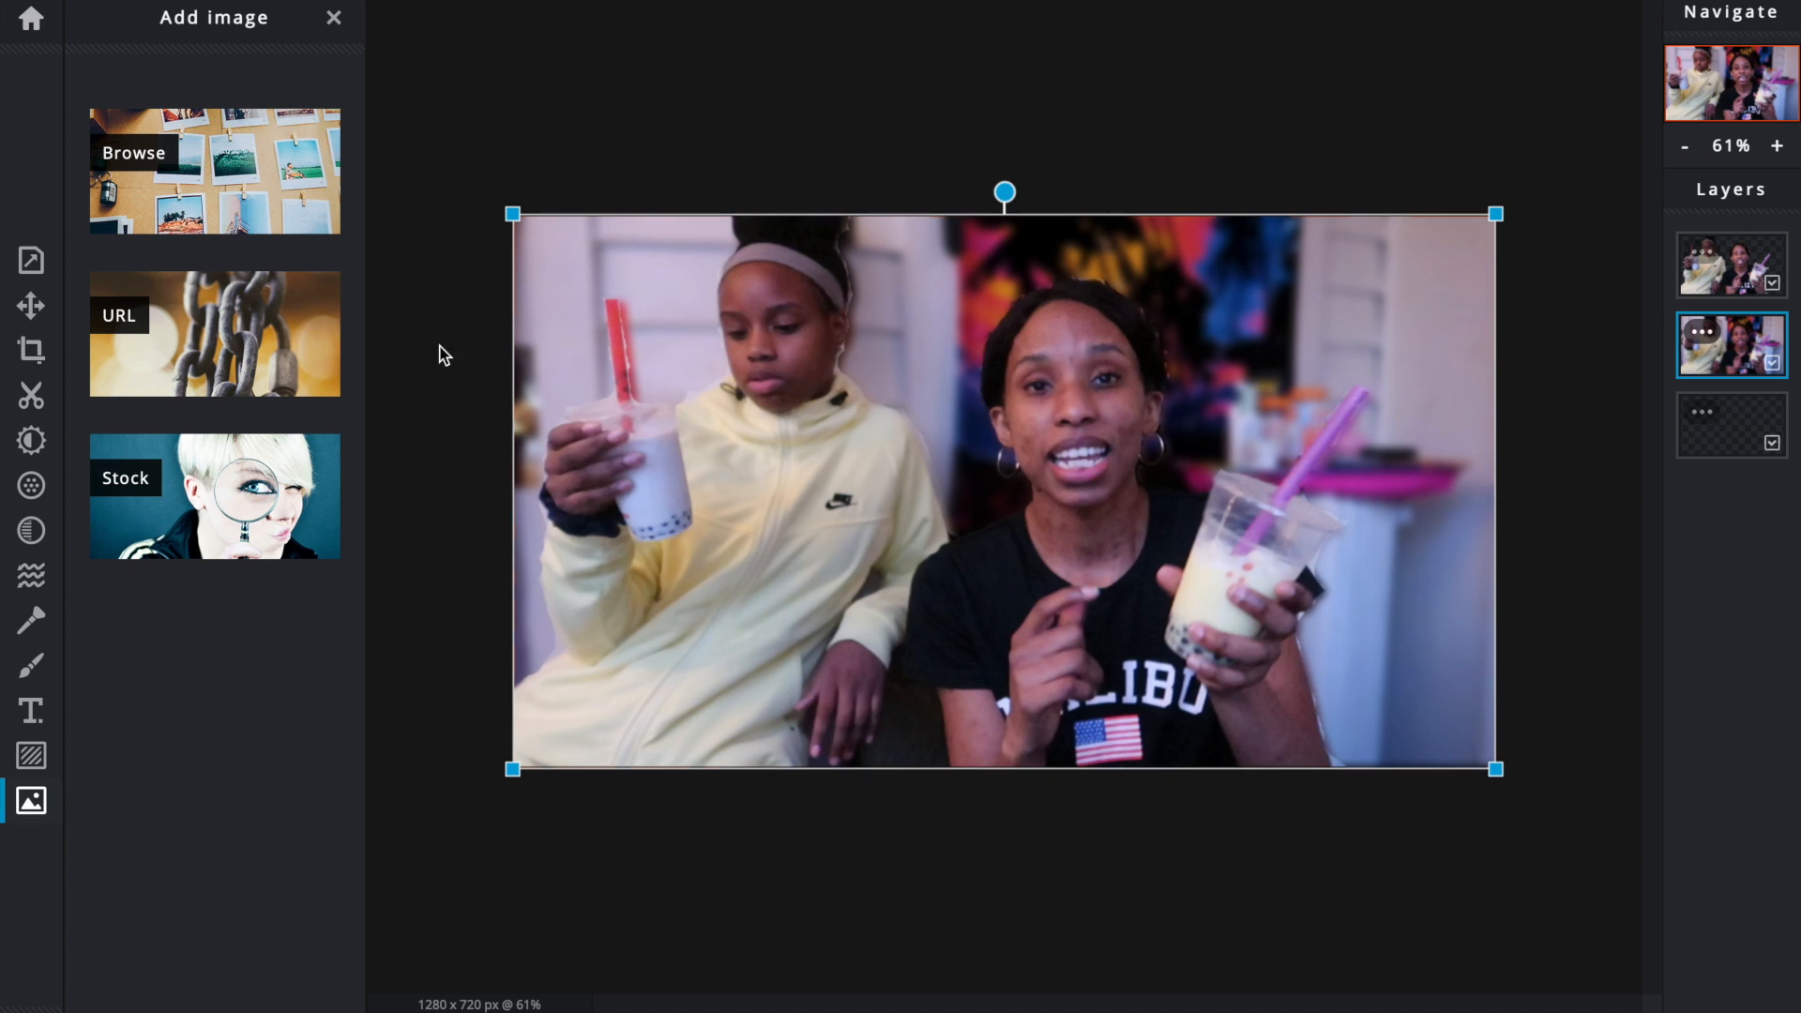
left_click(31, 440)
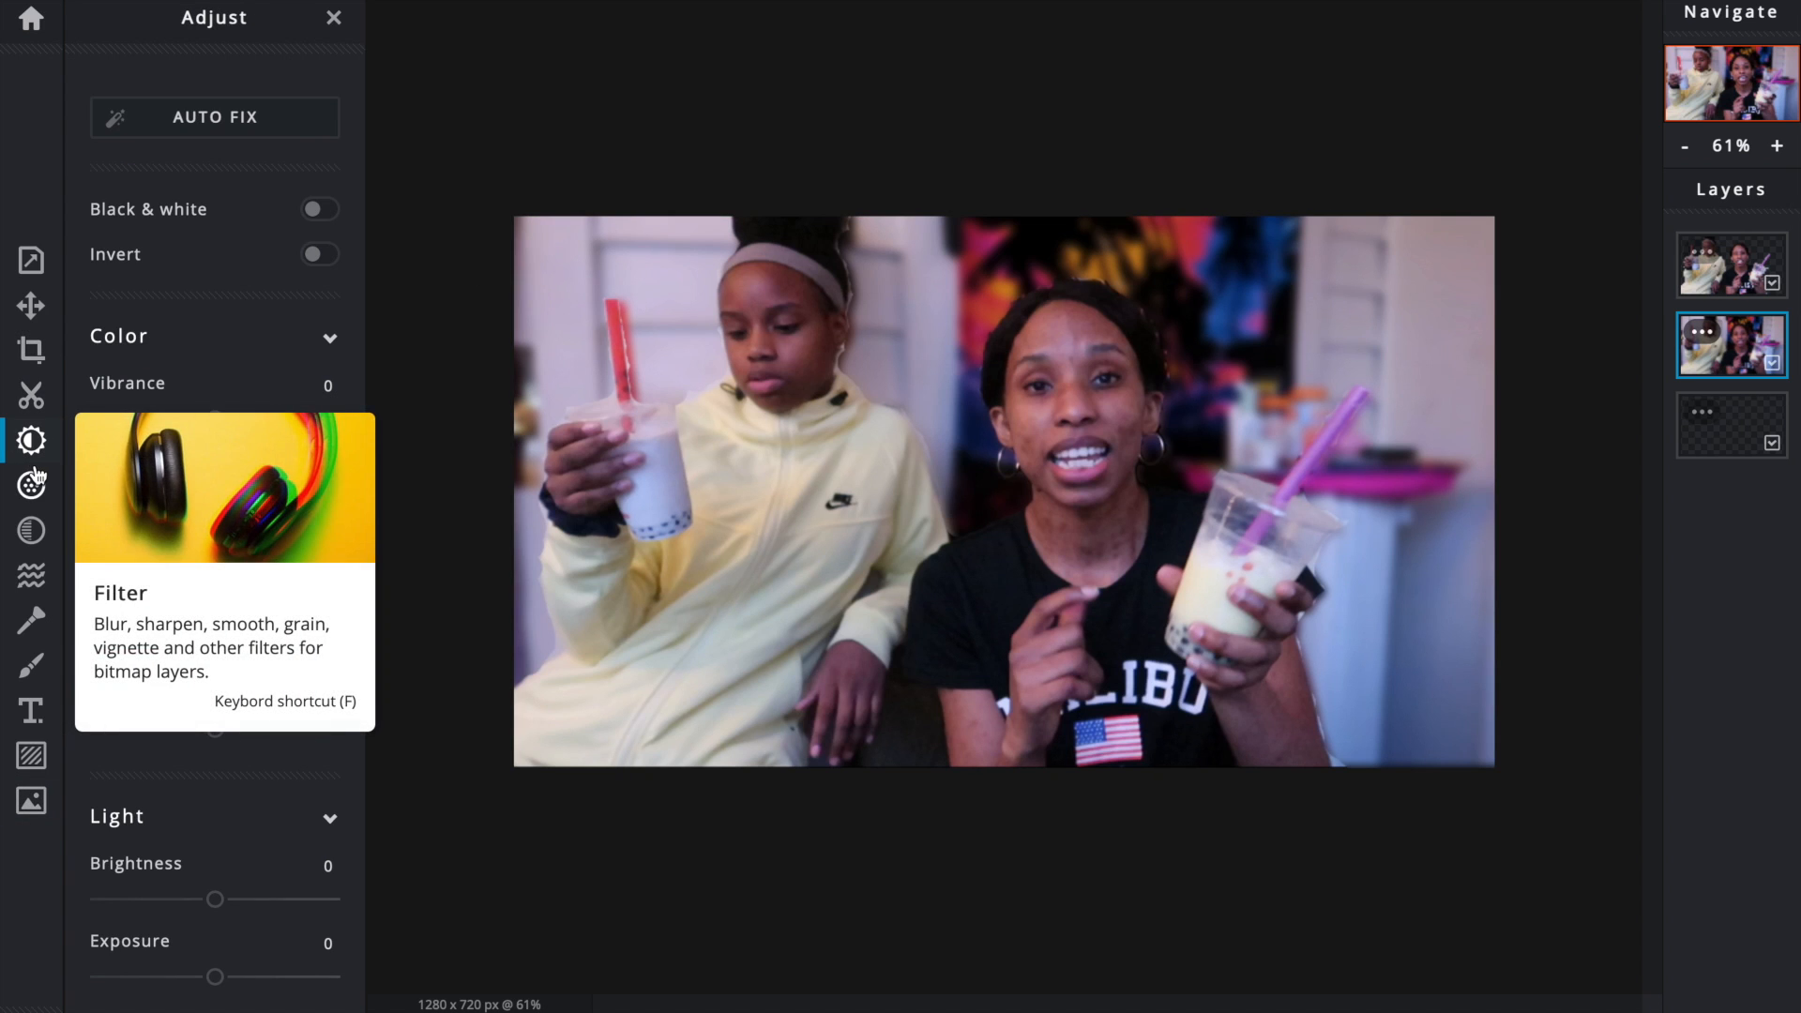
left_click(34, 483)
left_click_drag(208, 425, 79, 413)
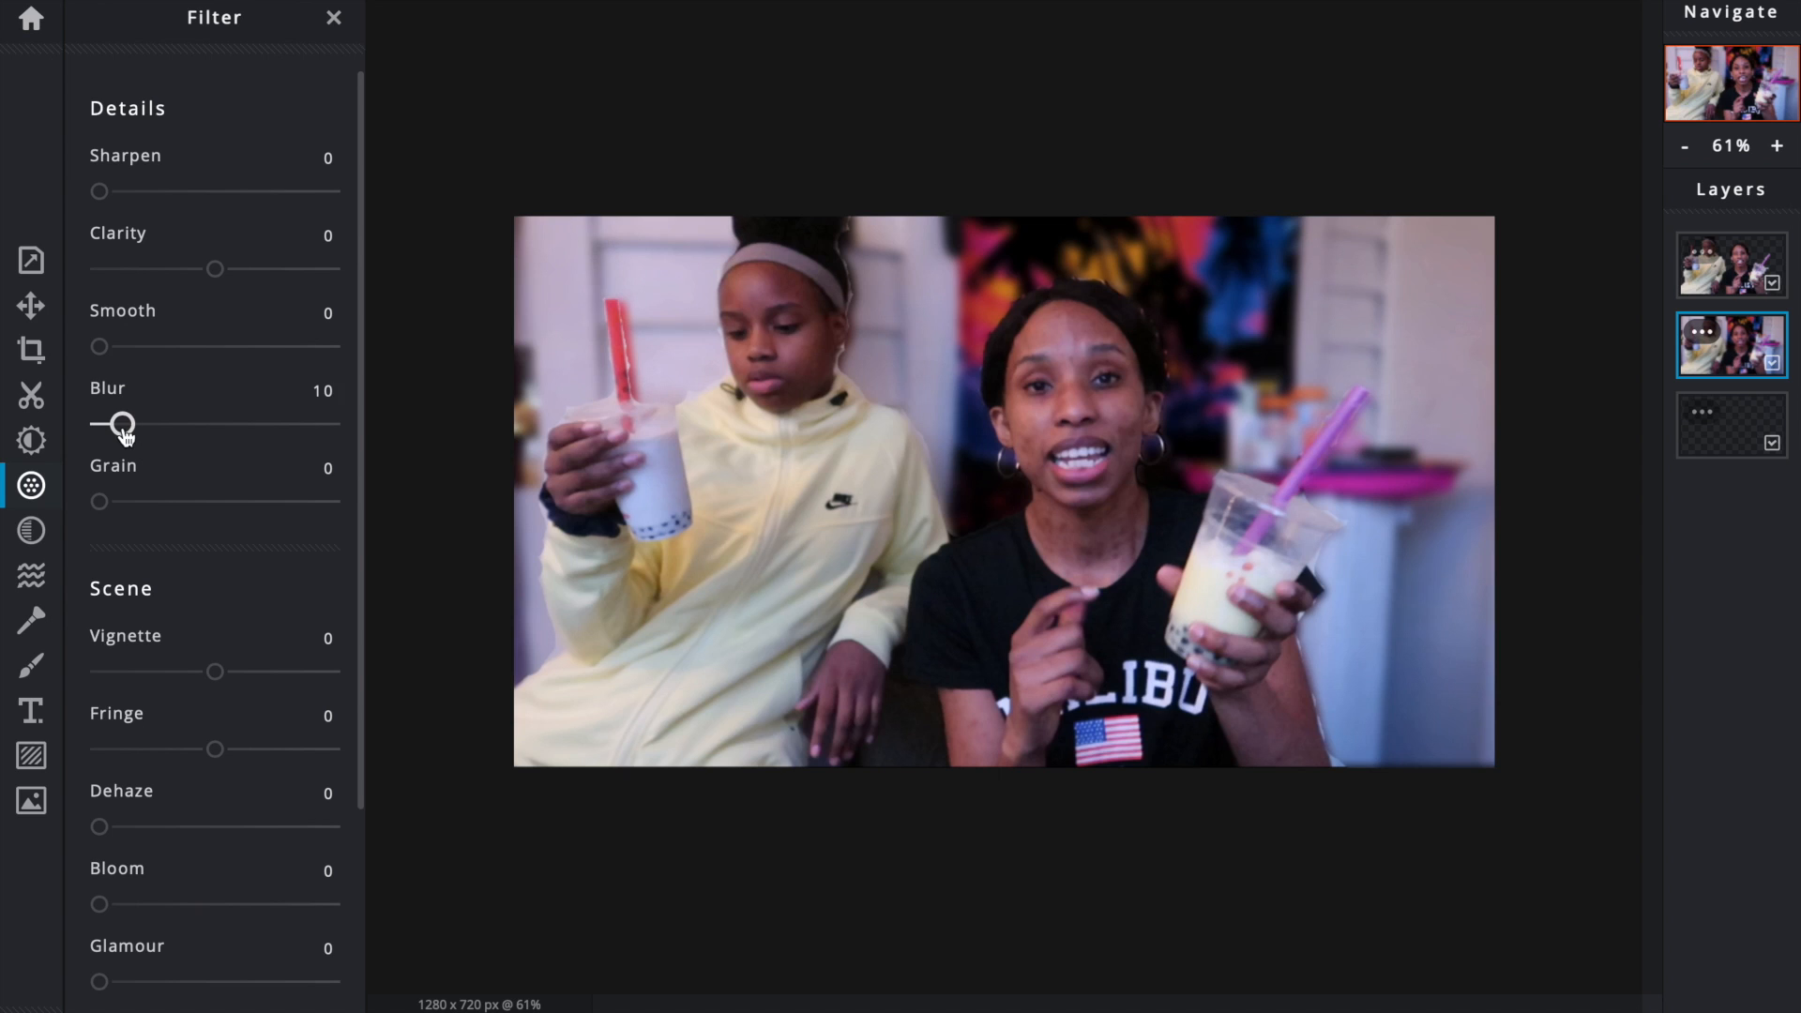
left_click_drag(127, 437, 185, 444)
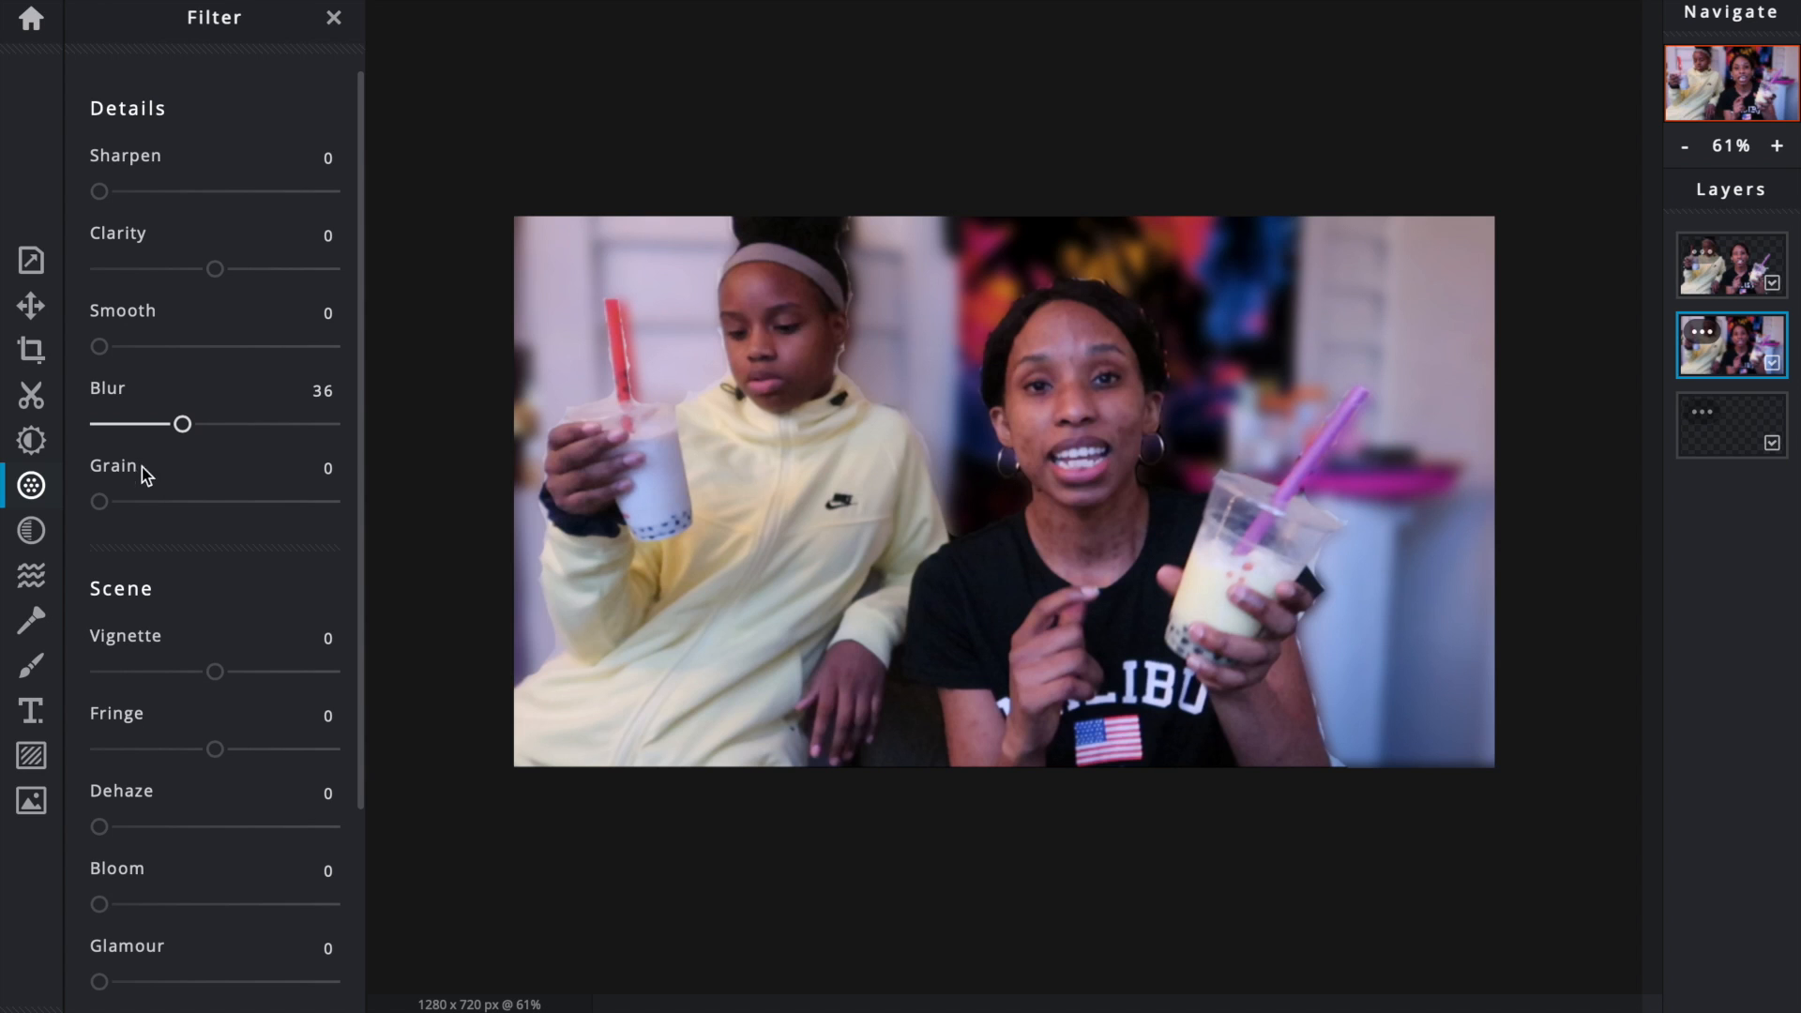
left_click_drag(228, 356, 96, 352)
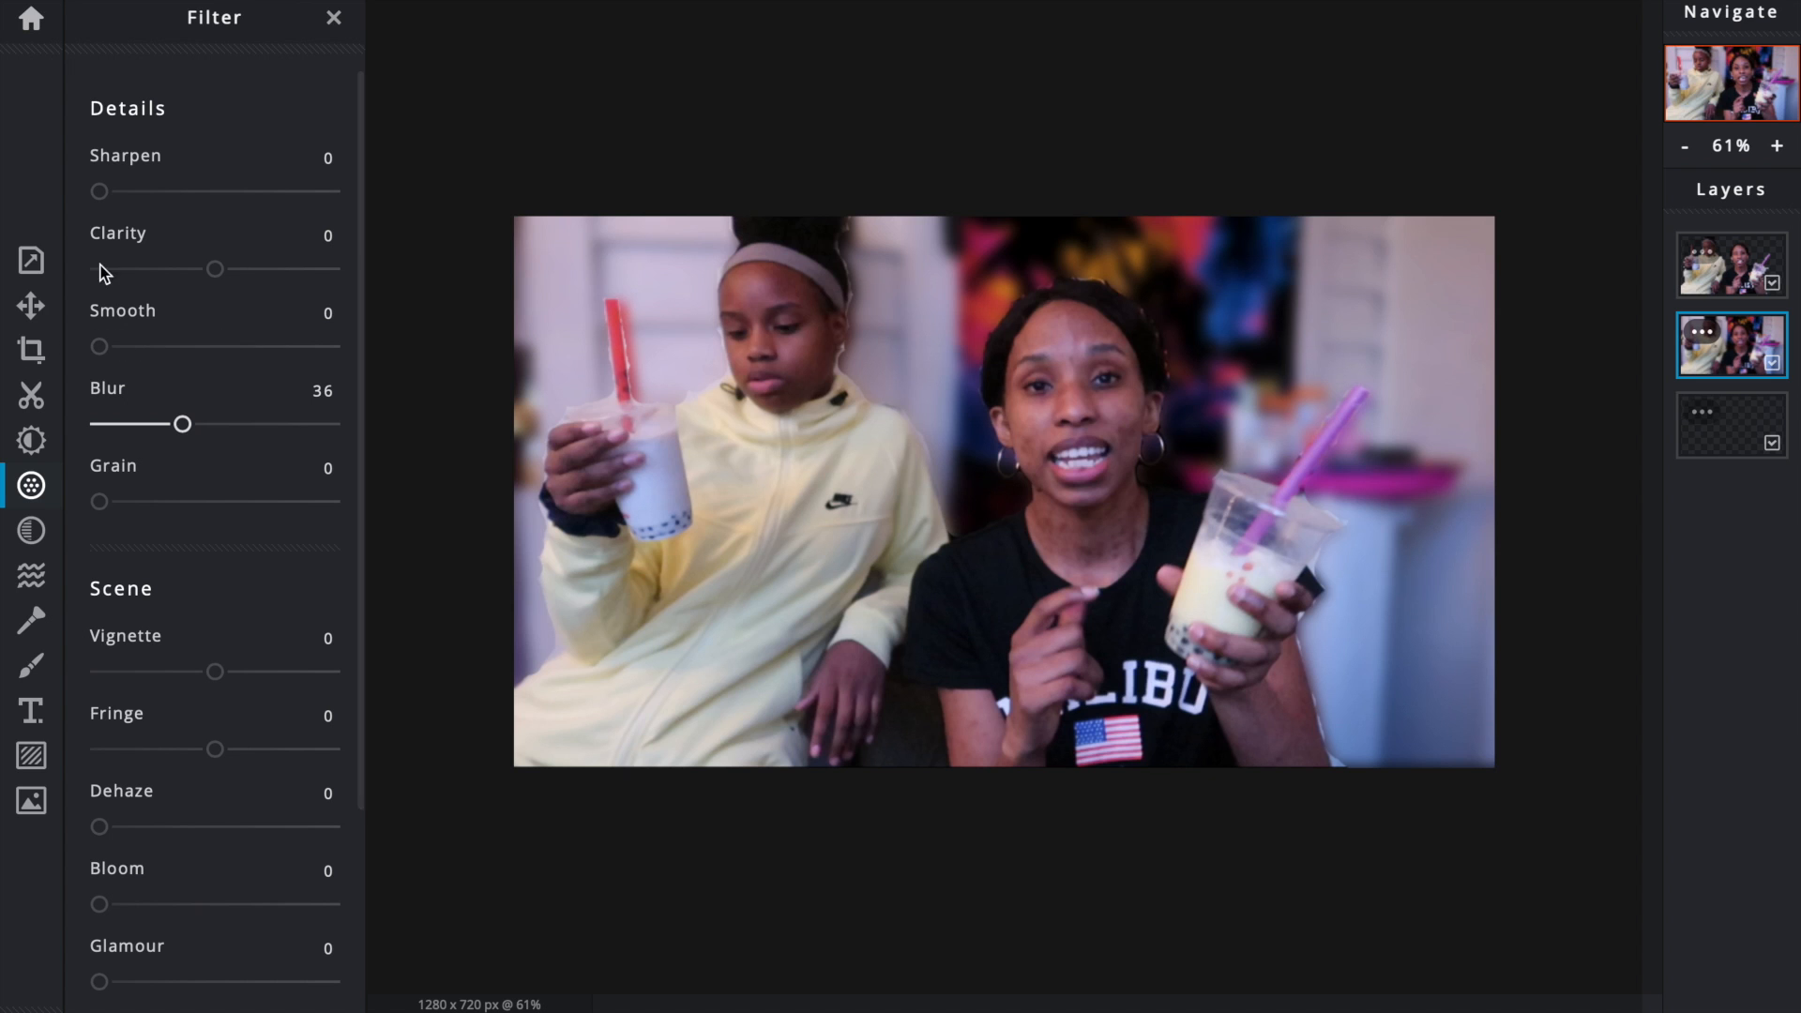
left_click_drag(167, 191, 93, 192)
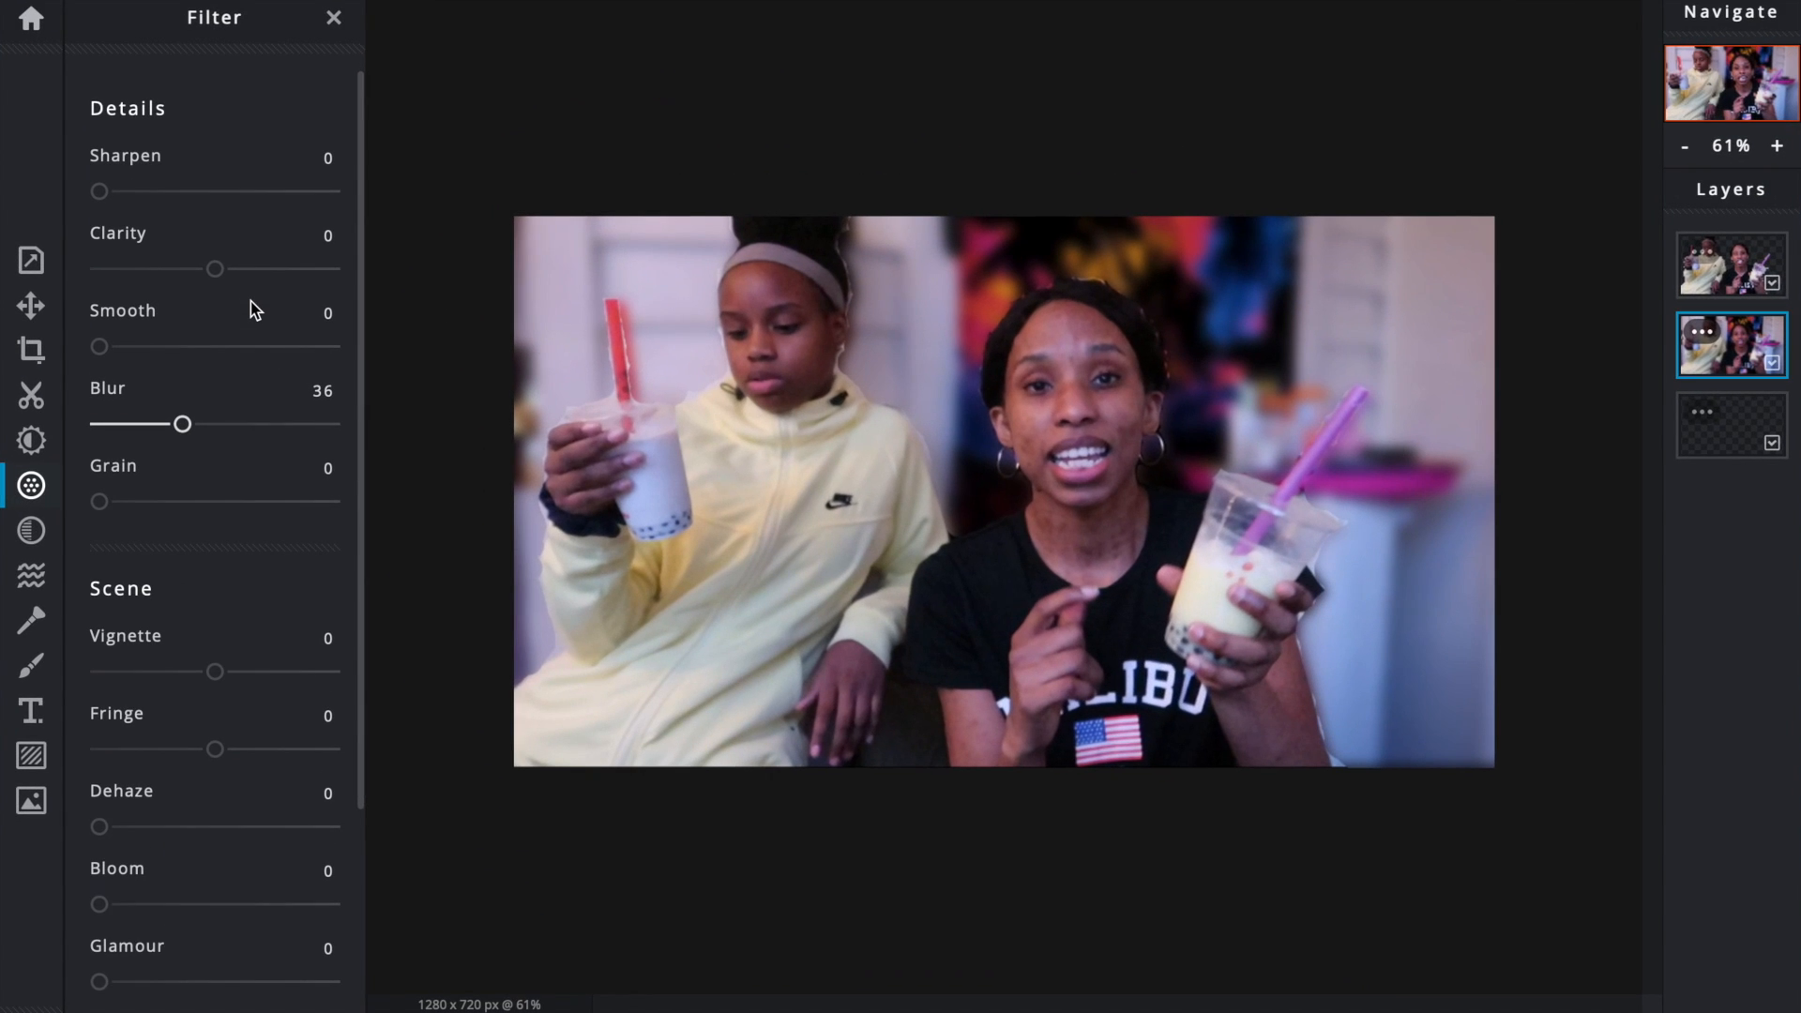
Step: Try a Bloom of 31 on the screenshot layer, return it to 0, and apply Glamour at 12
scroll(126, 670, "down", 2)
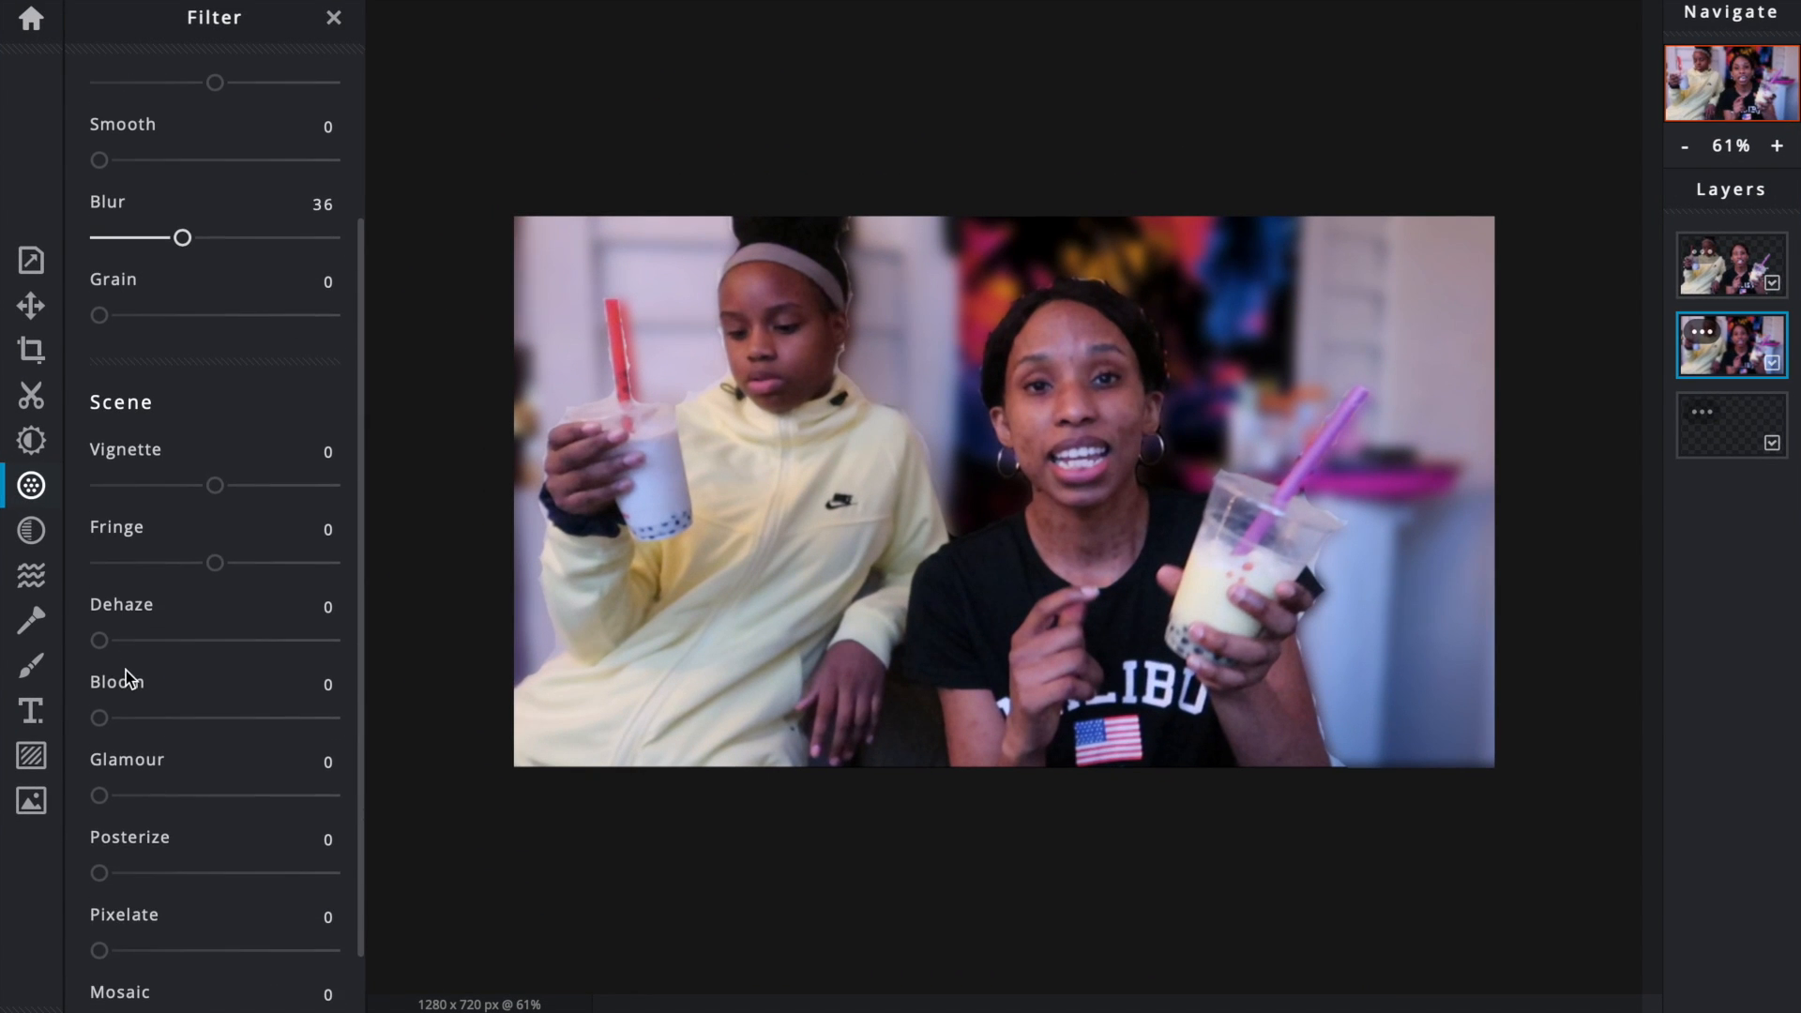
left_click(172, 717)
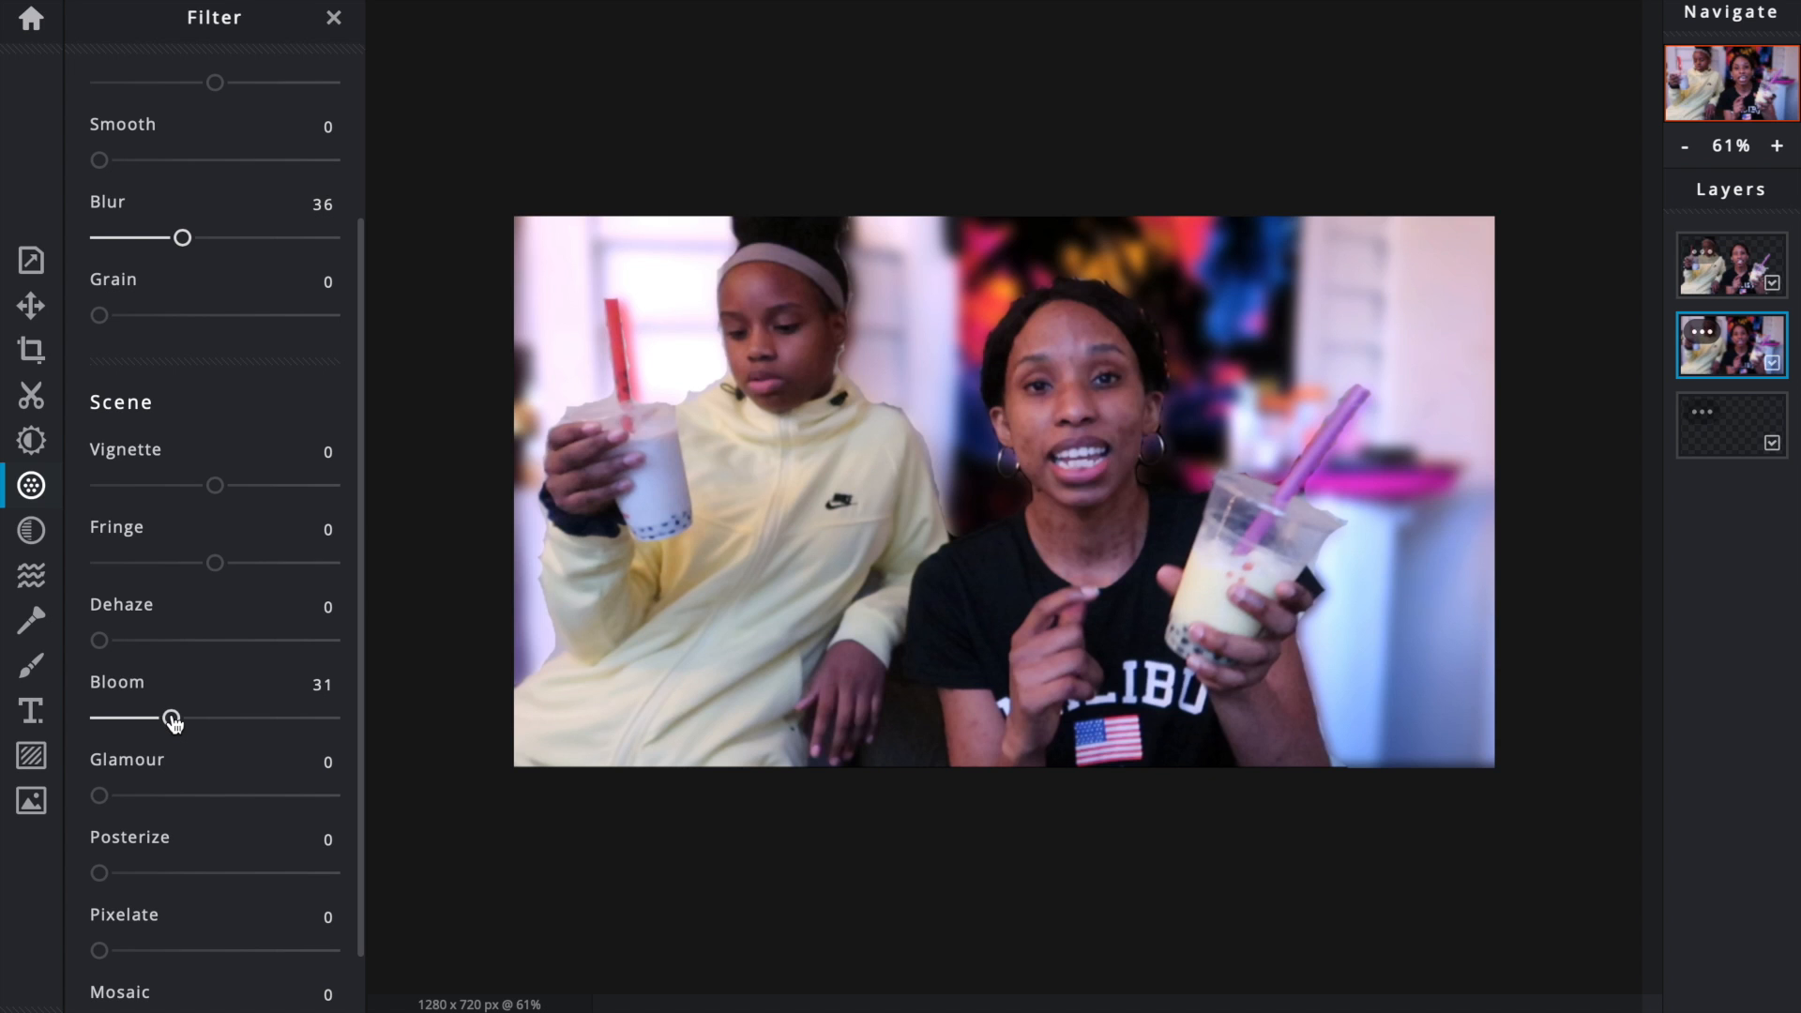
left_click_drag(172, 720, 98, 717)
left_click(150, 795)
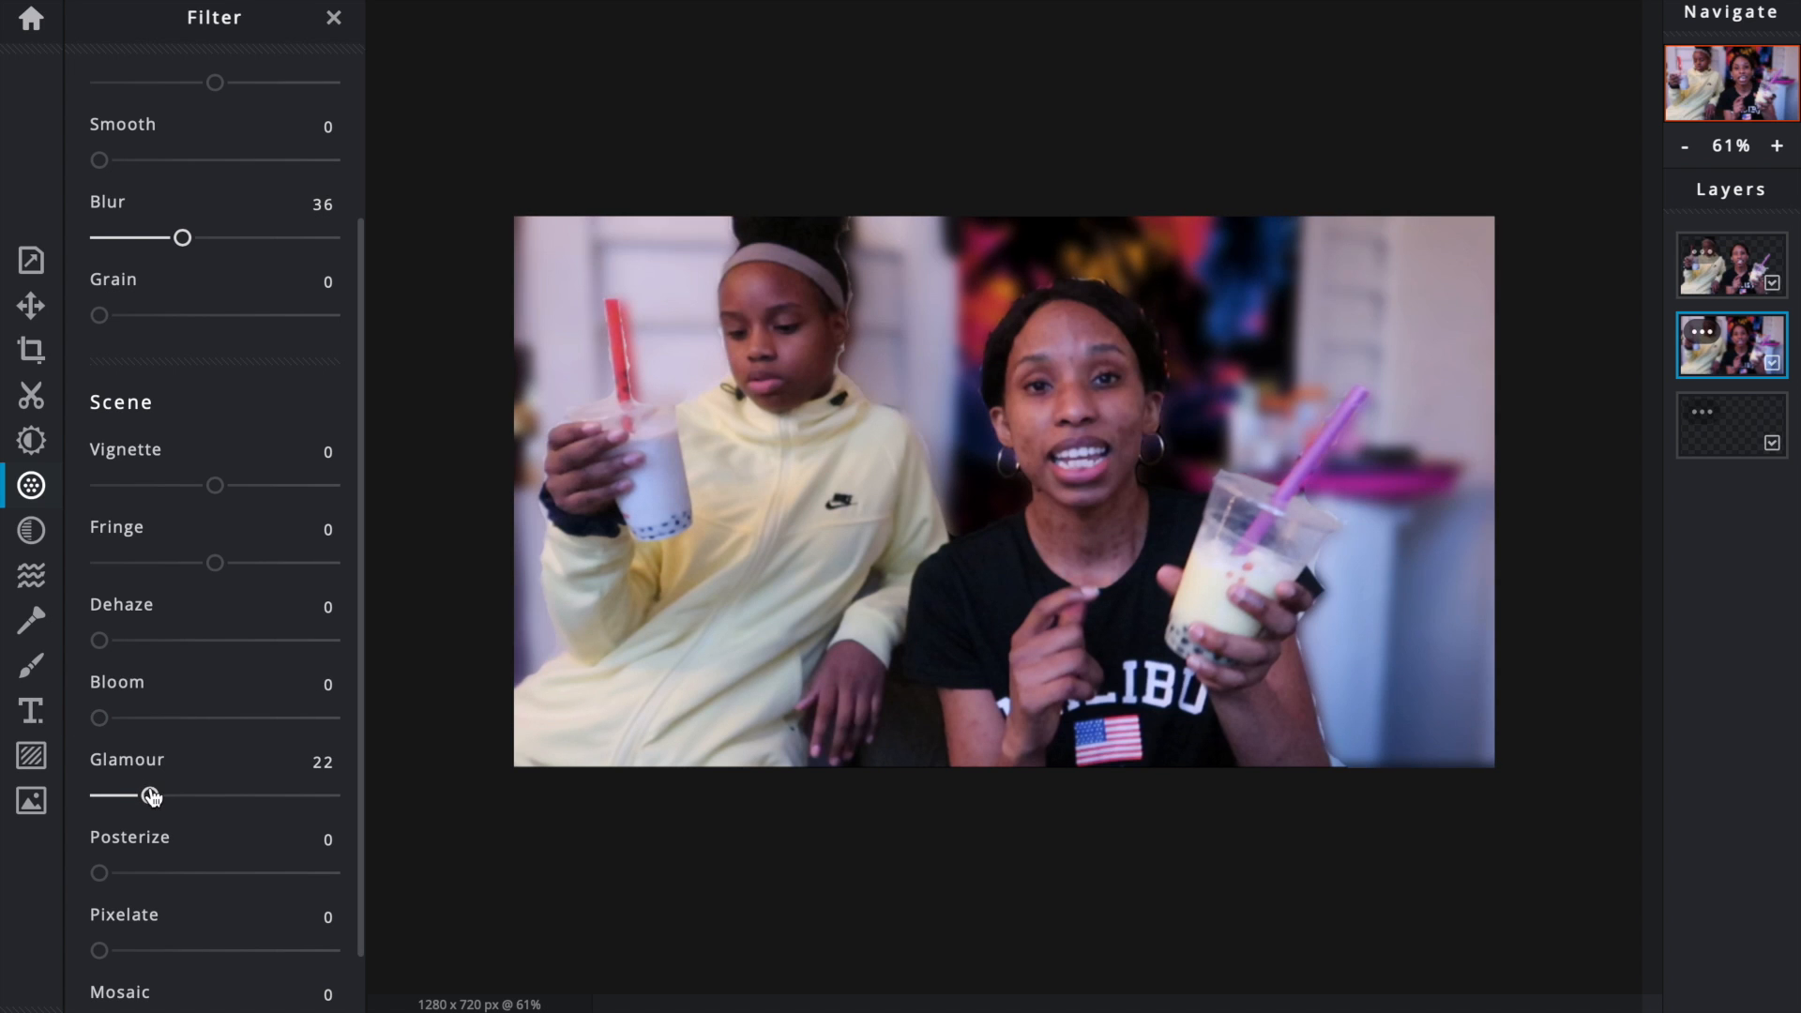
left_click_drag(153, 796, 209, 858)
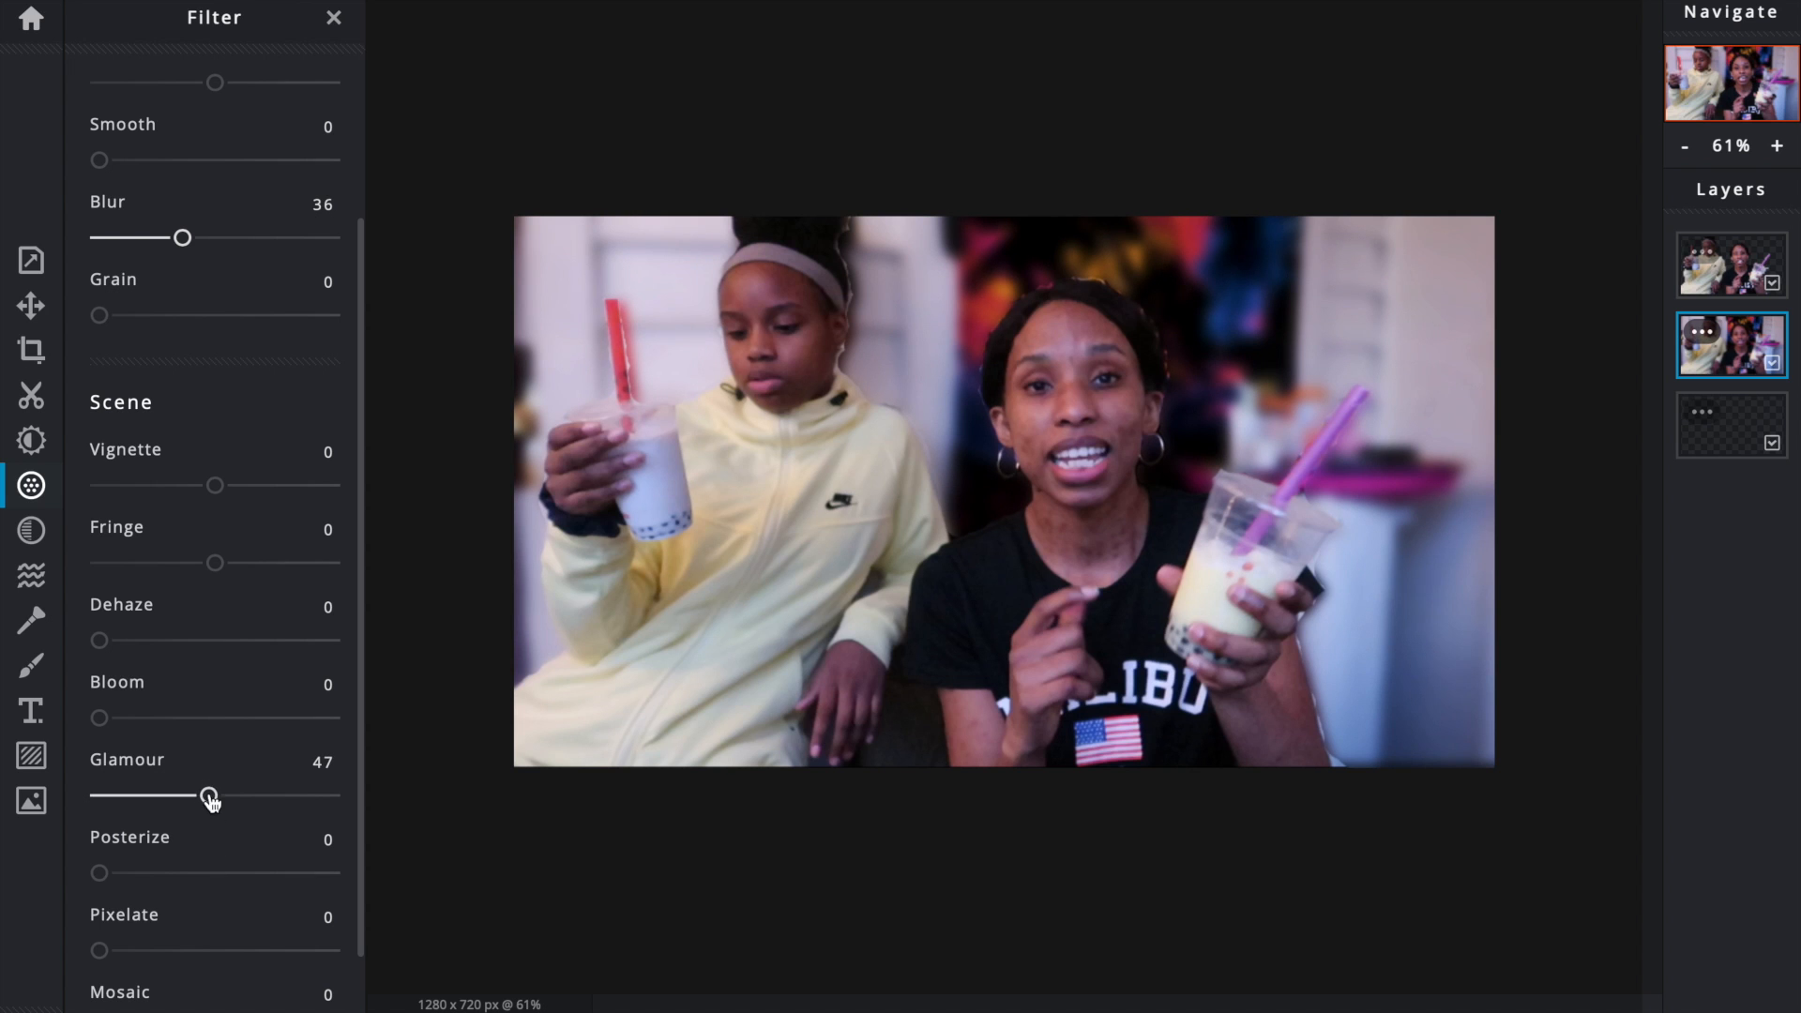
left_click_drag(216, 796, 118, 800)
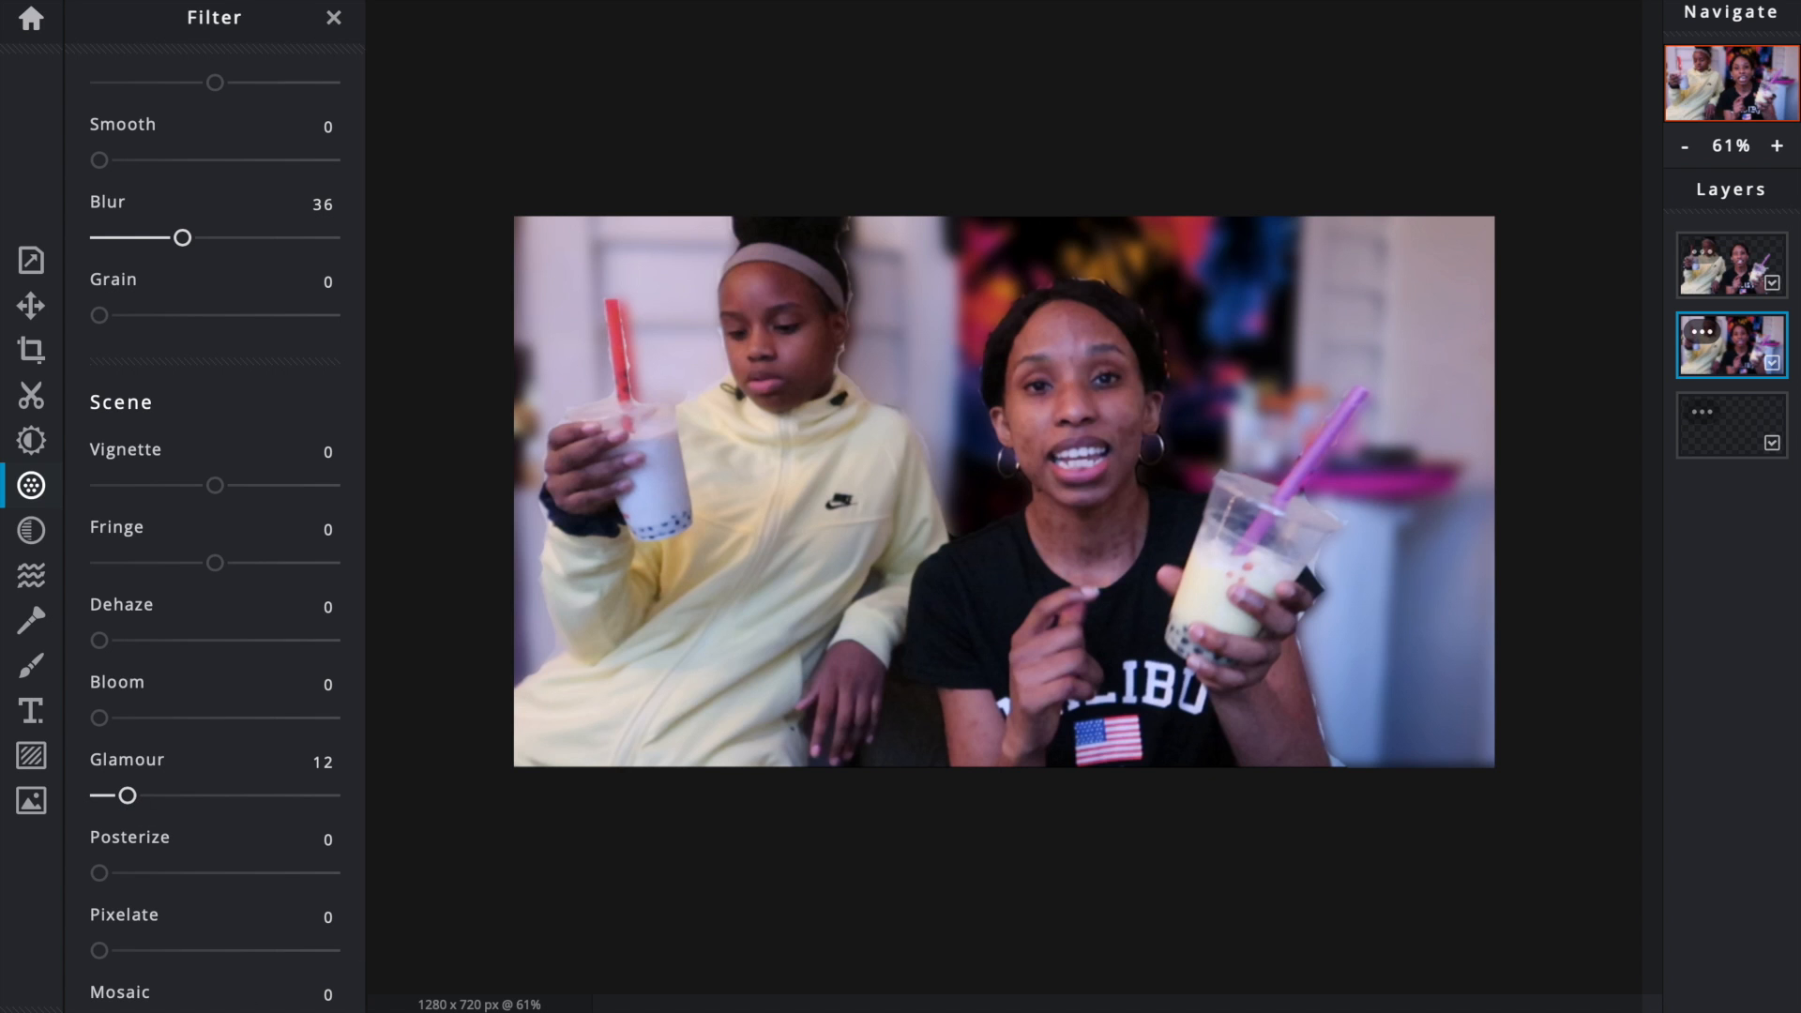
key("Escape")
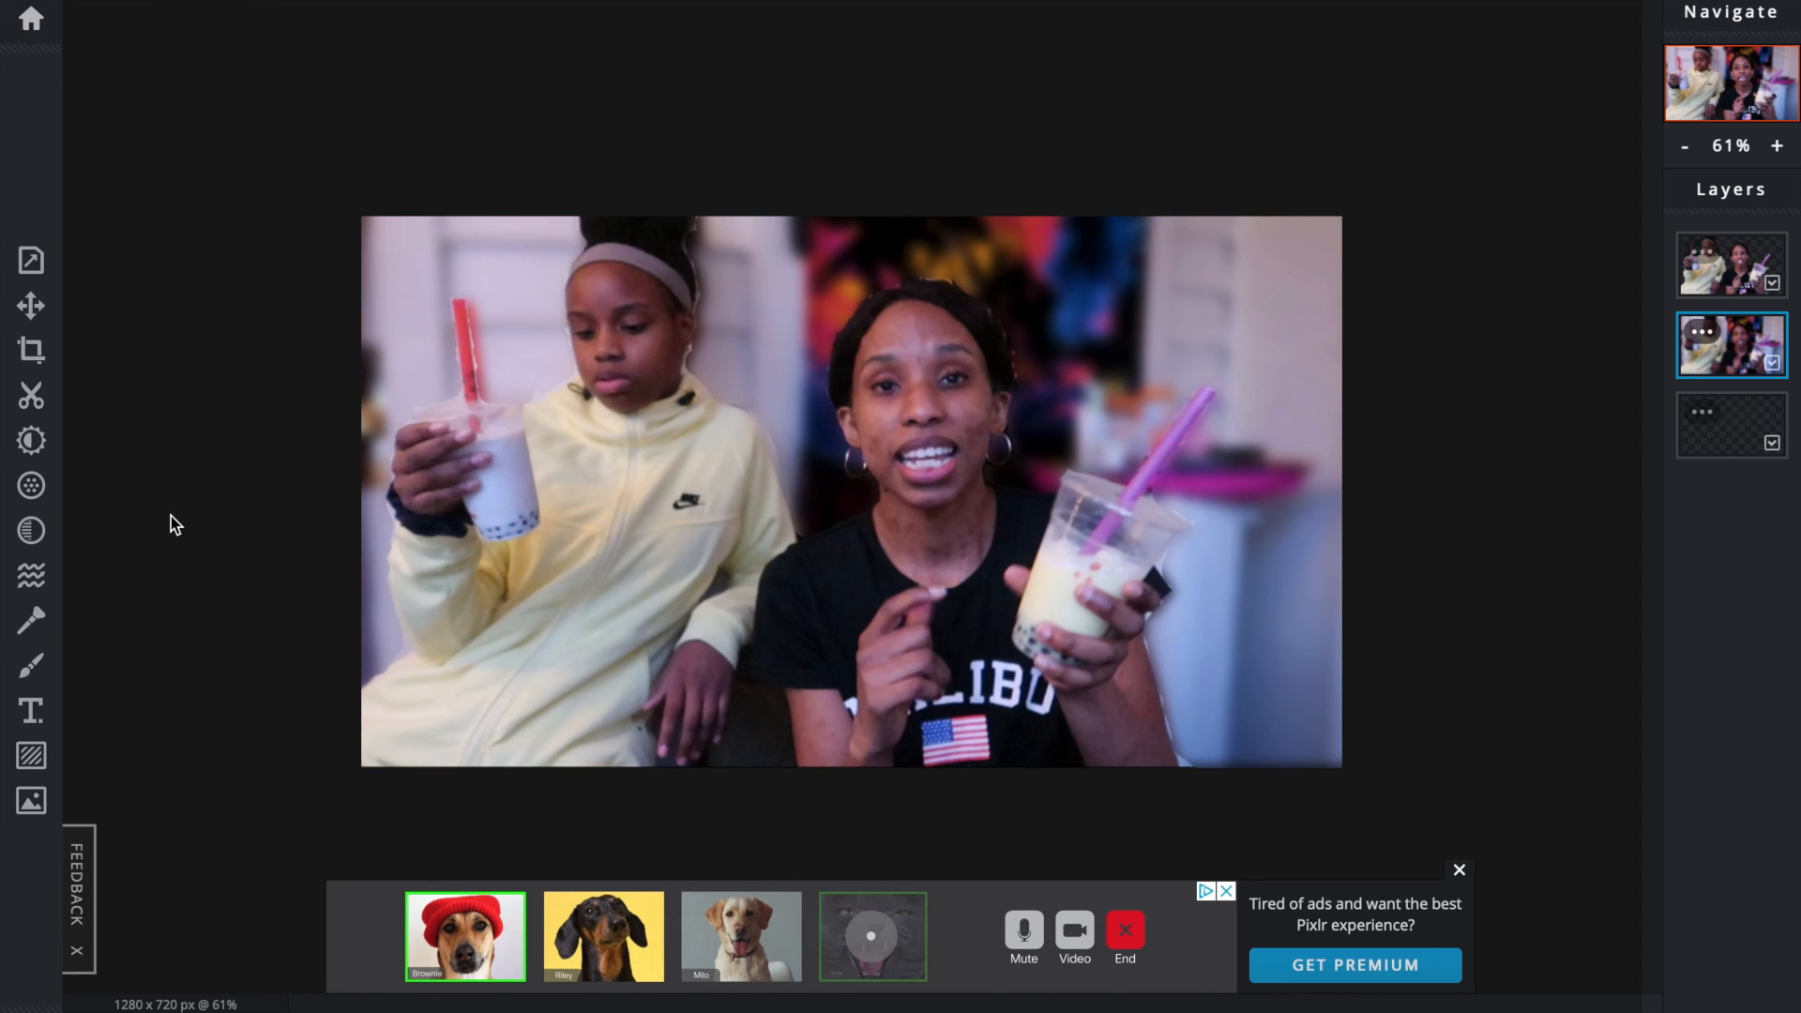
Step: Add a text layer whose title reads "Giving", the recipient's first name, and "Bubble tea"
left_click(29, 713)
left_click(268, 199)
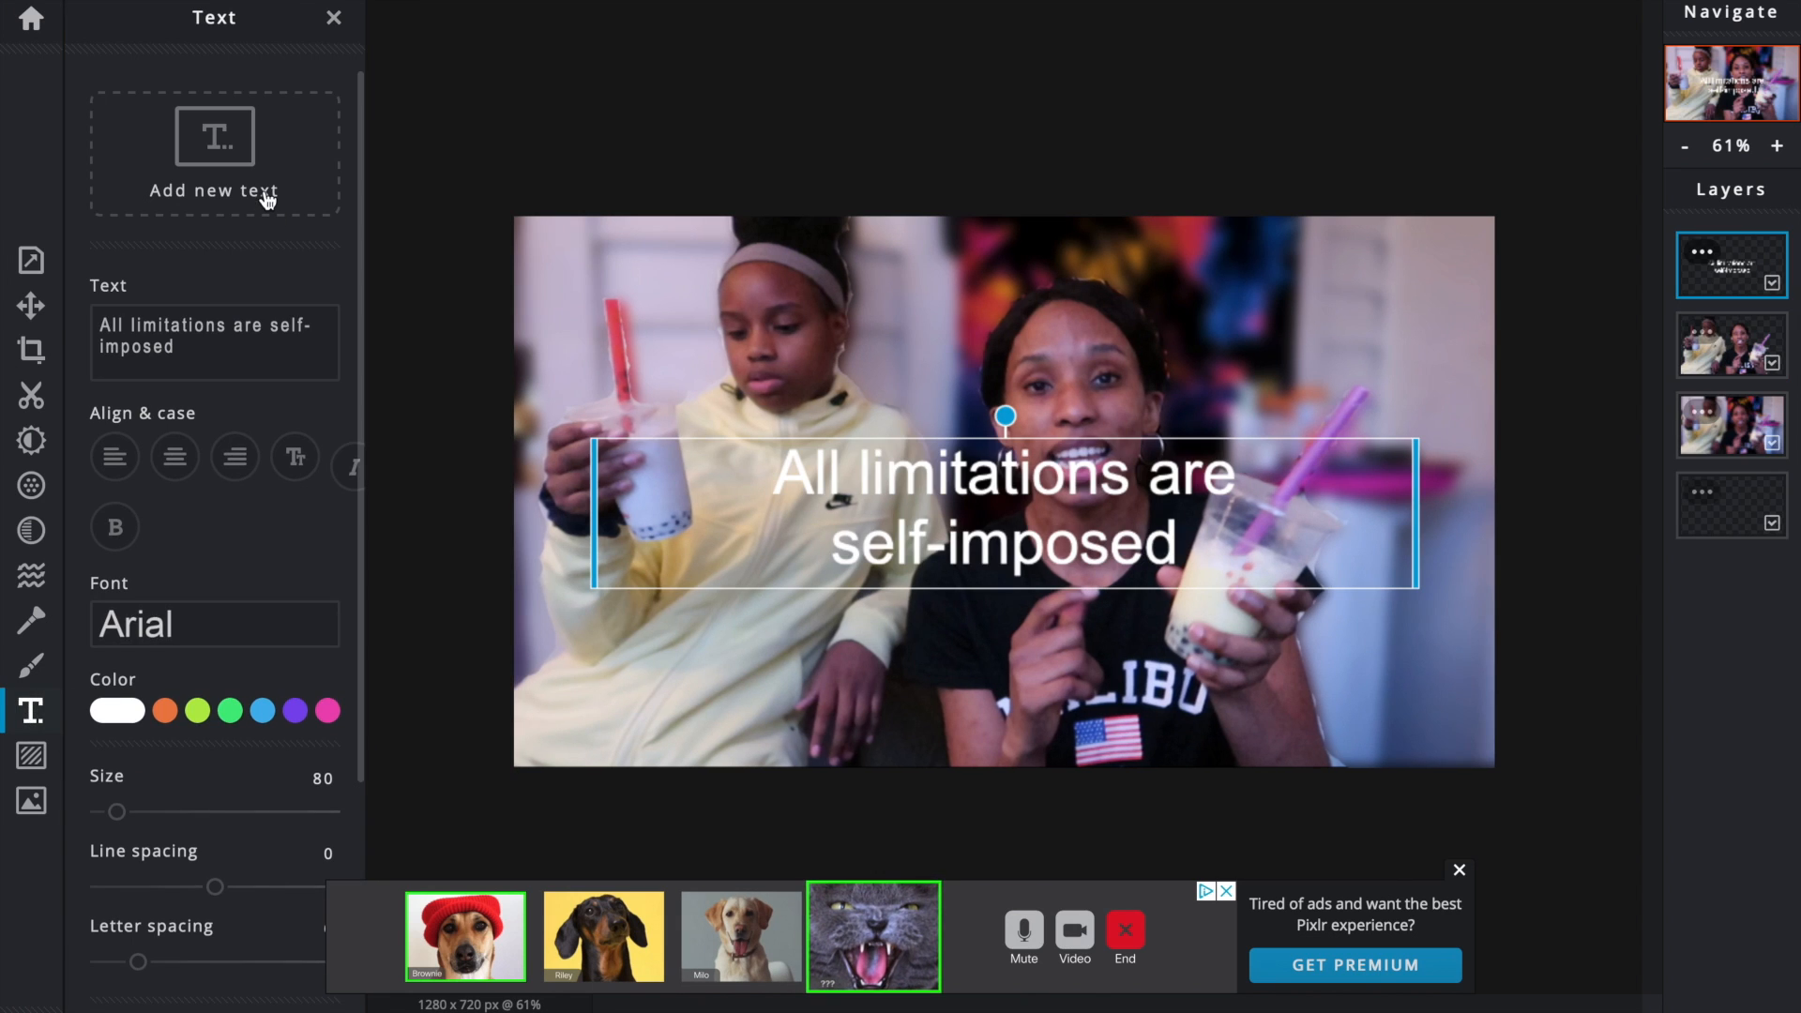
left_click_drag(189, 353, 108, 301)
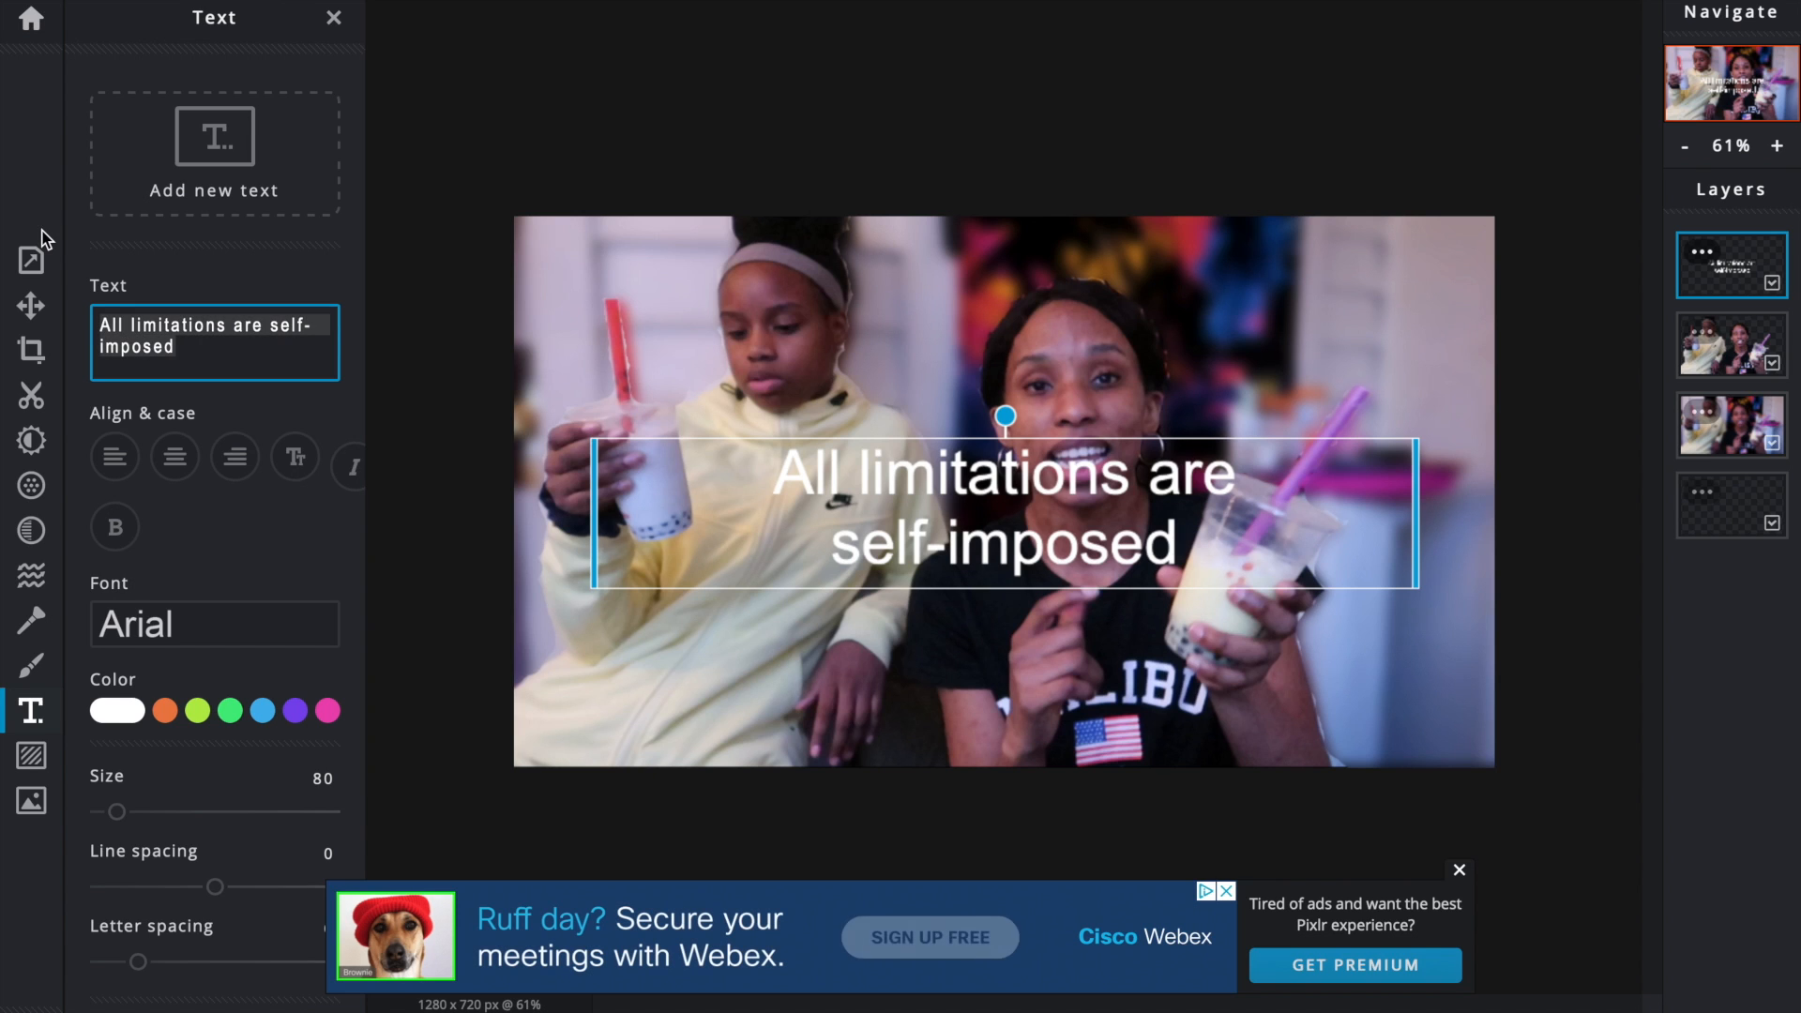
type("Givin")
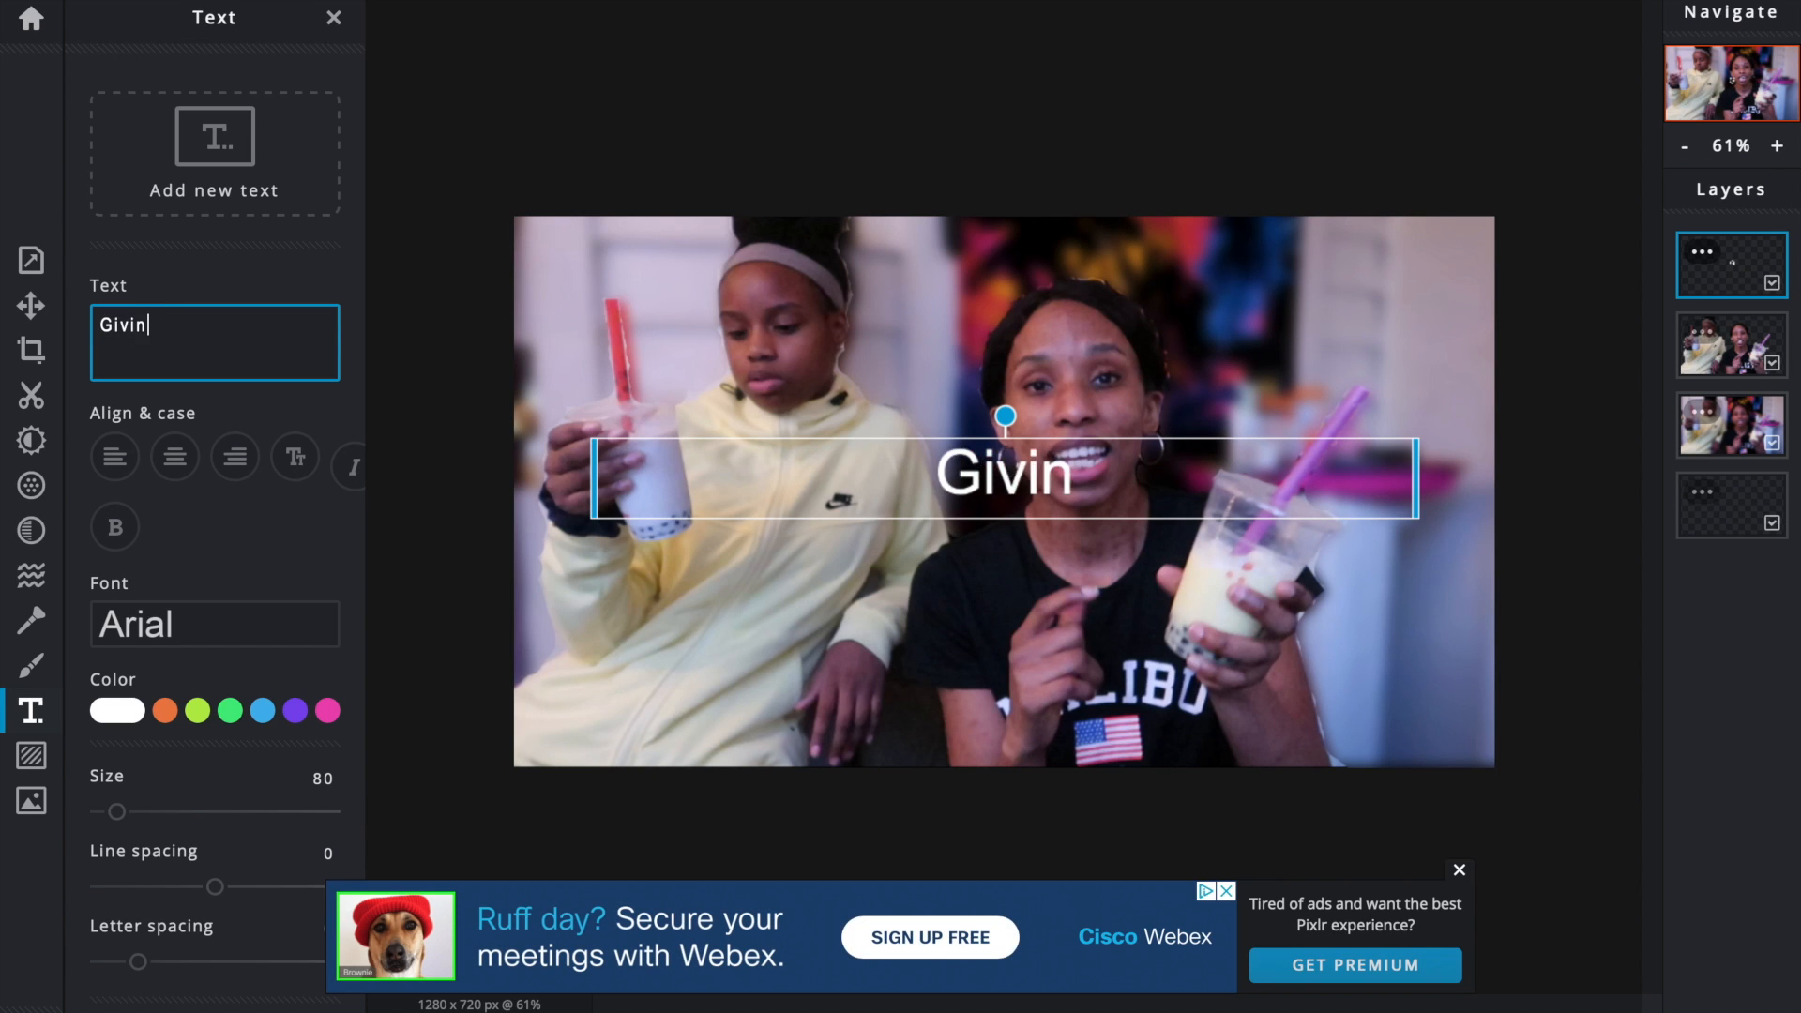
type("g my")
key("BackSpace")
key("BackSpace")
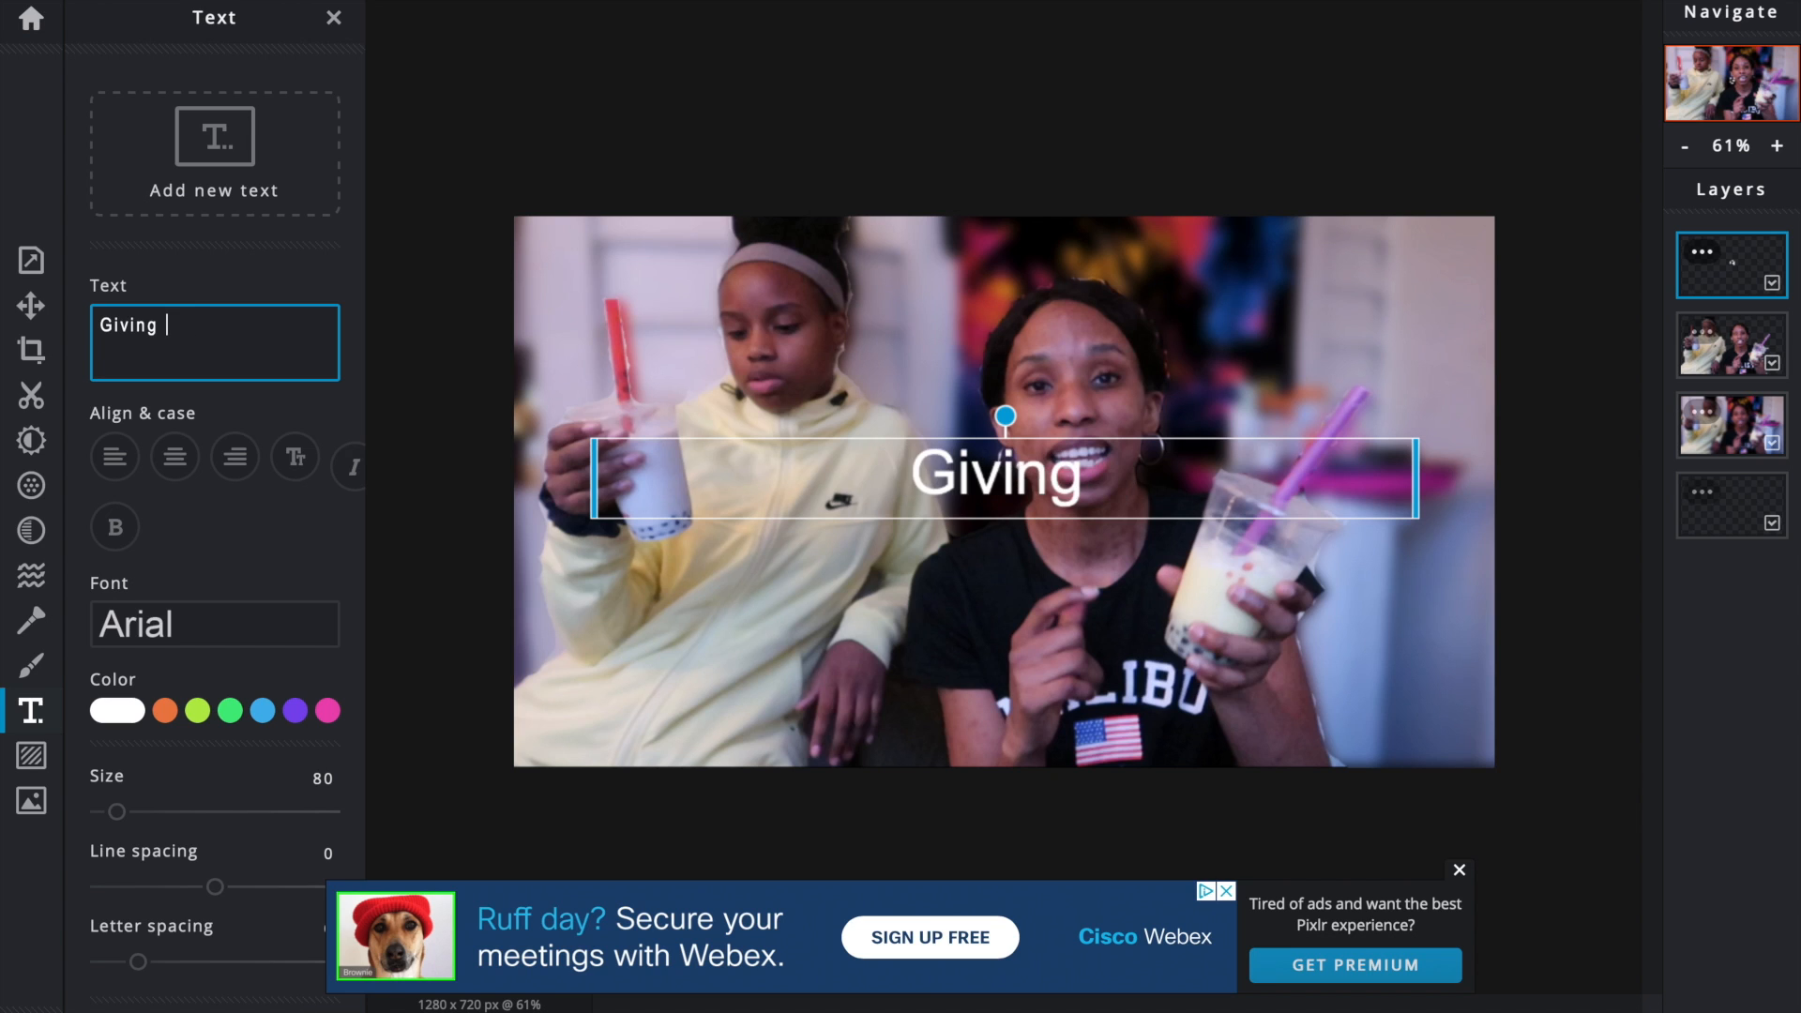
type("Jordy")
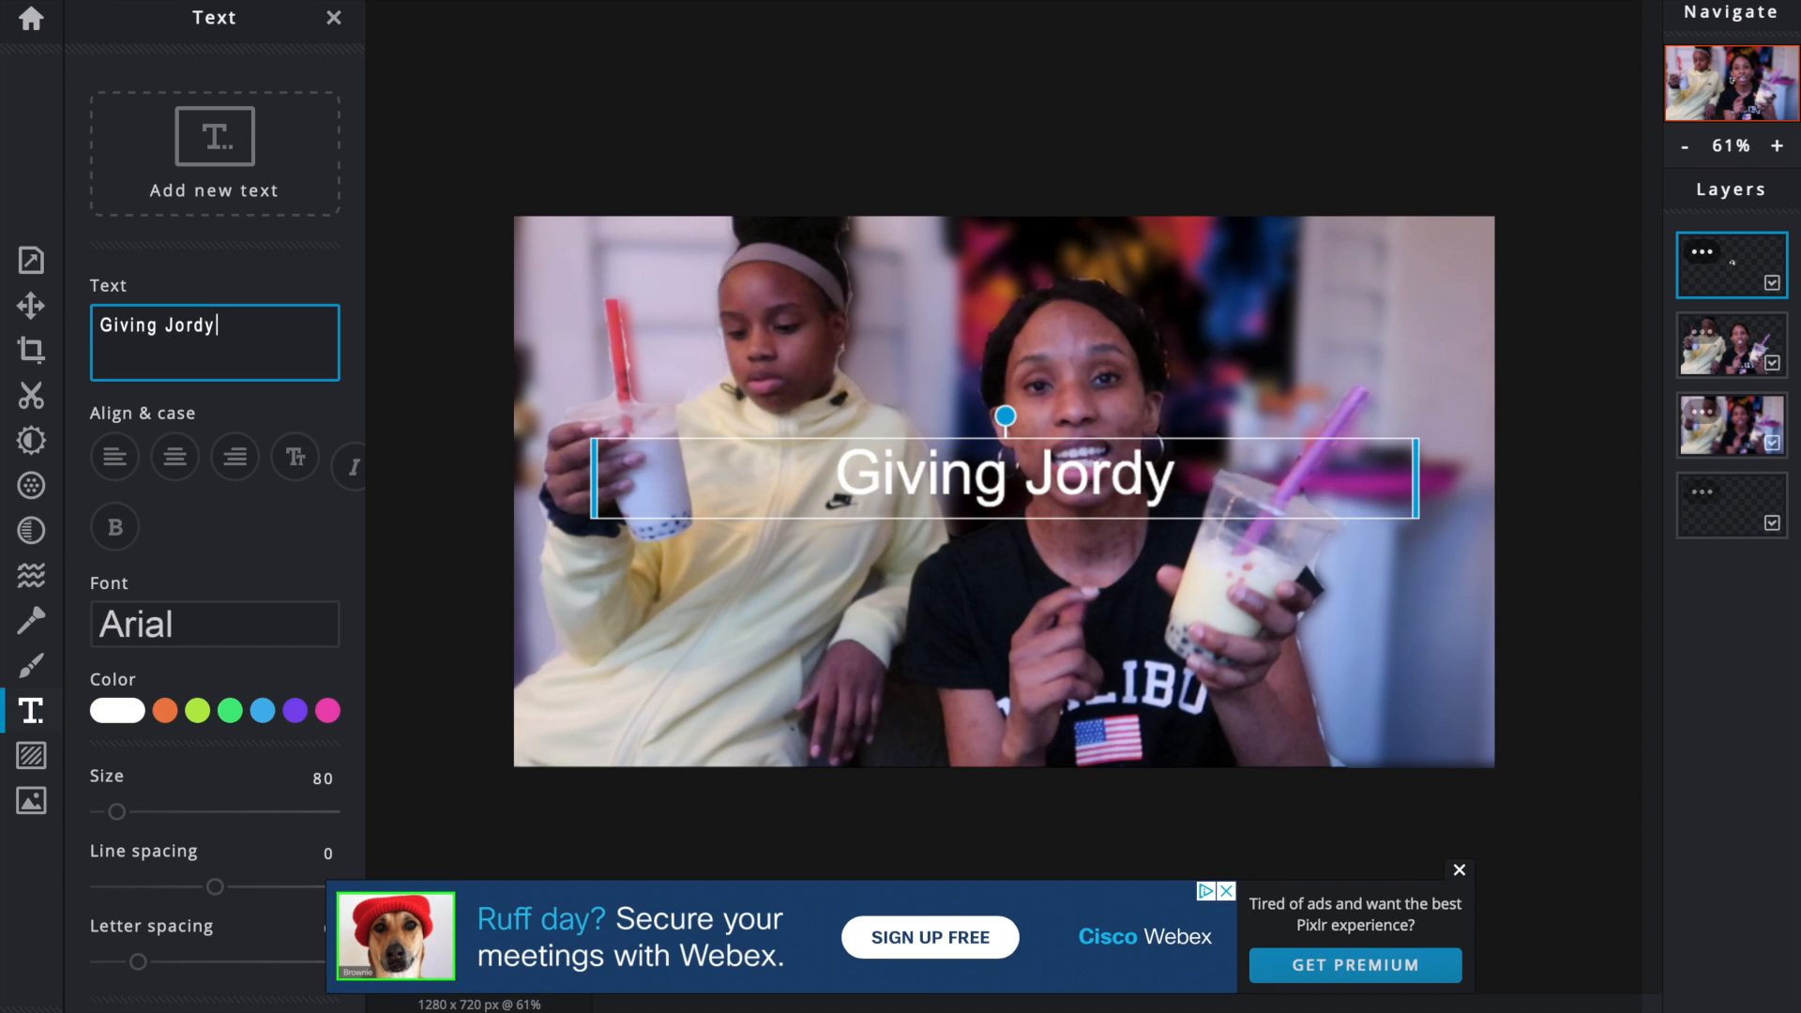
type("n Bubble ")
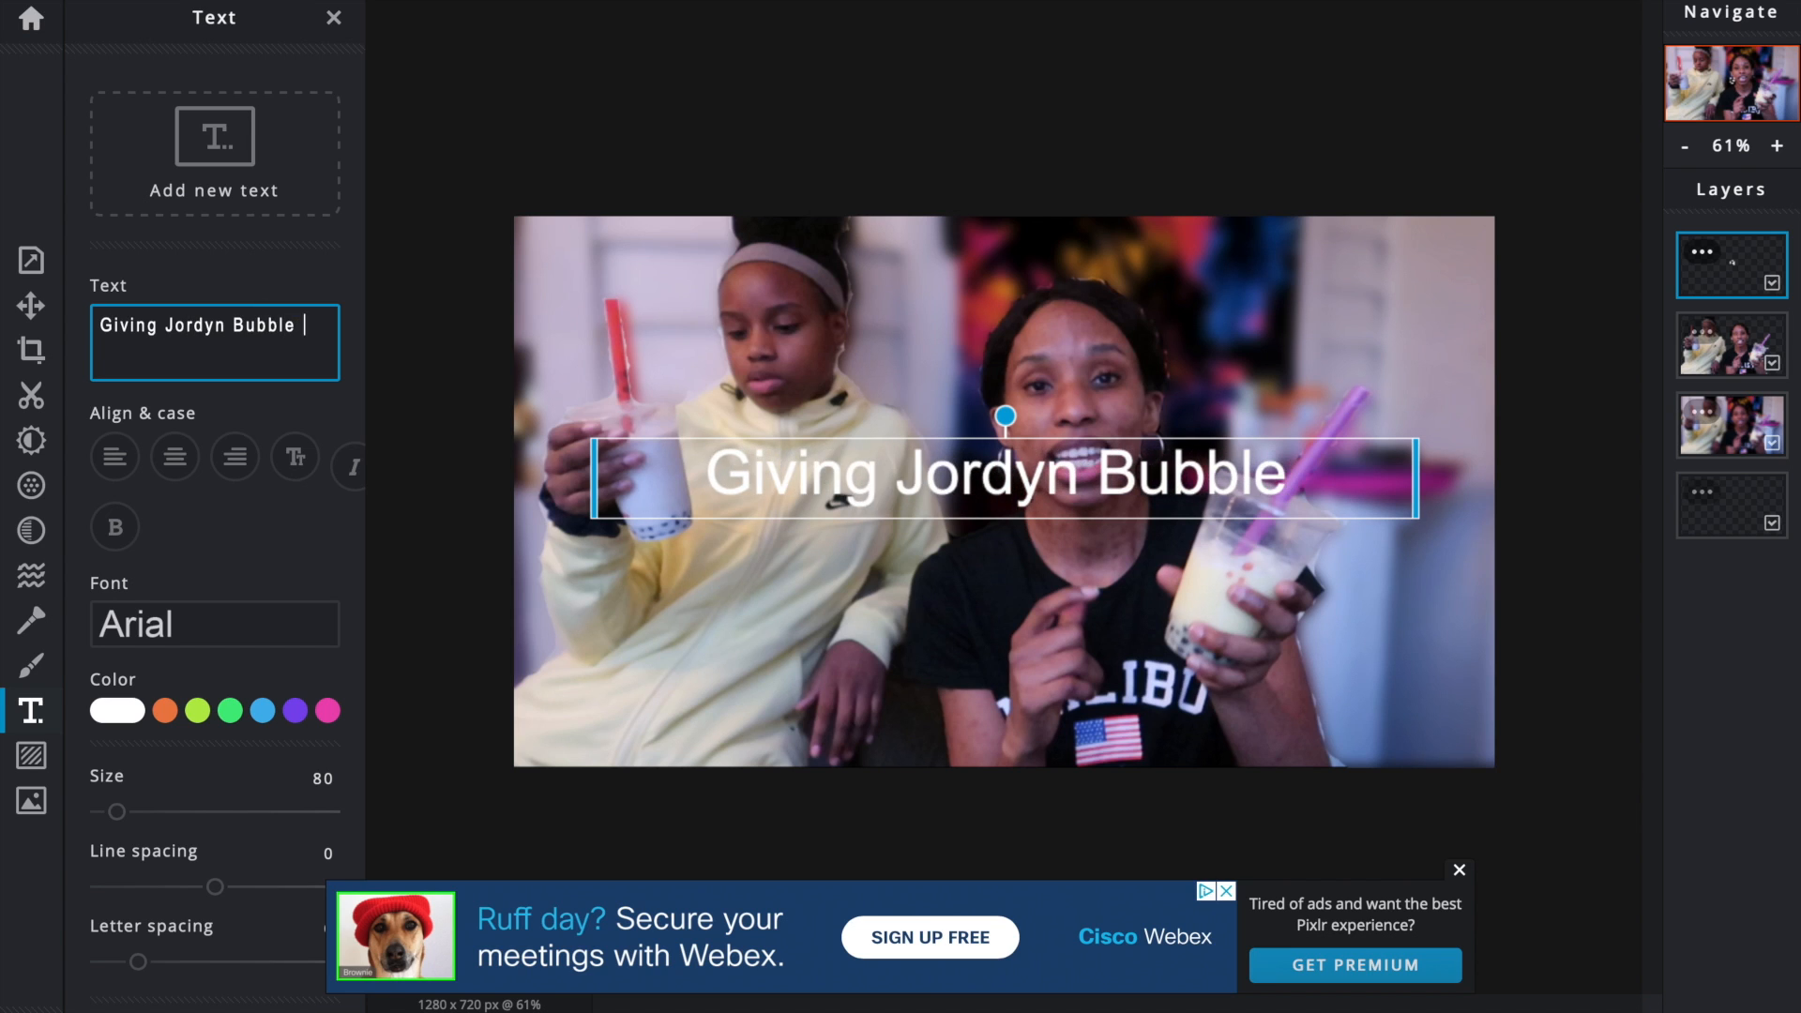
type("tea")
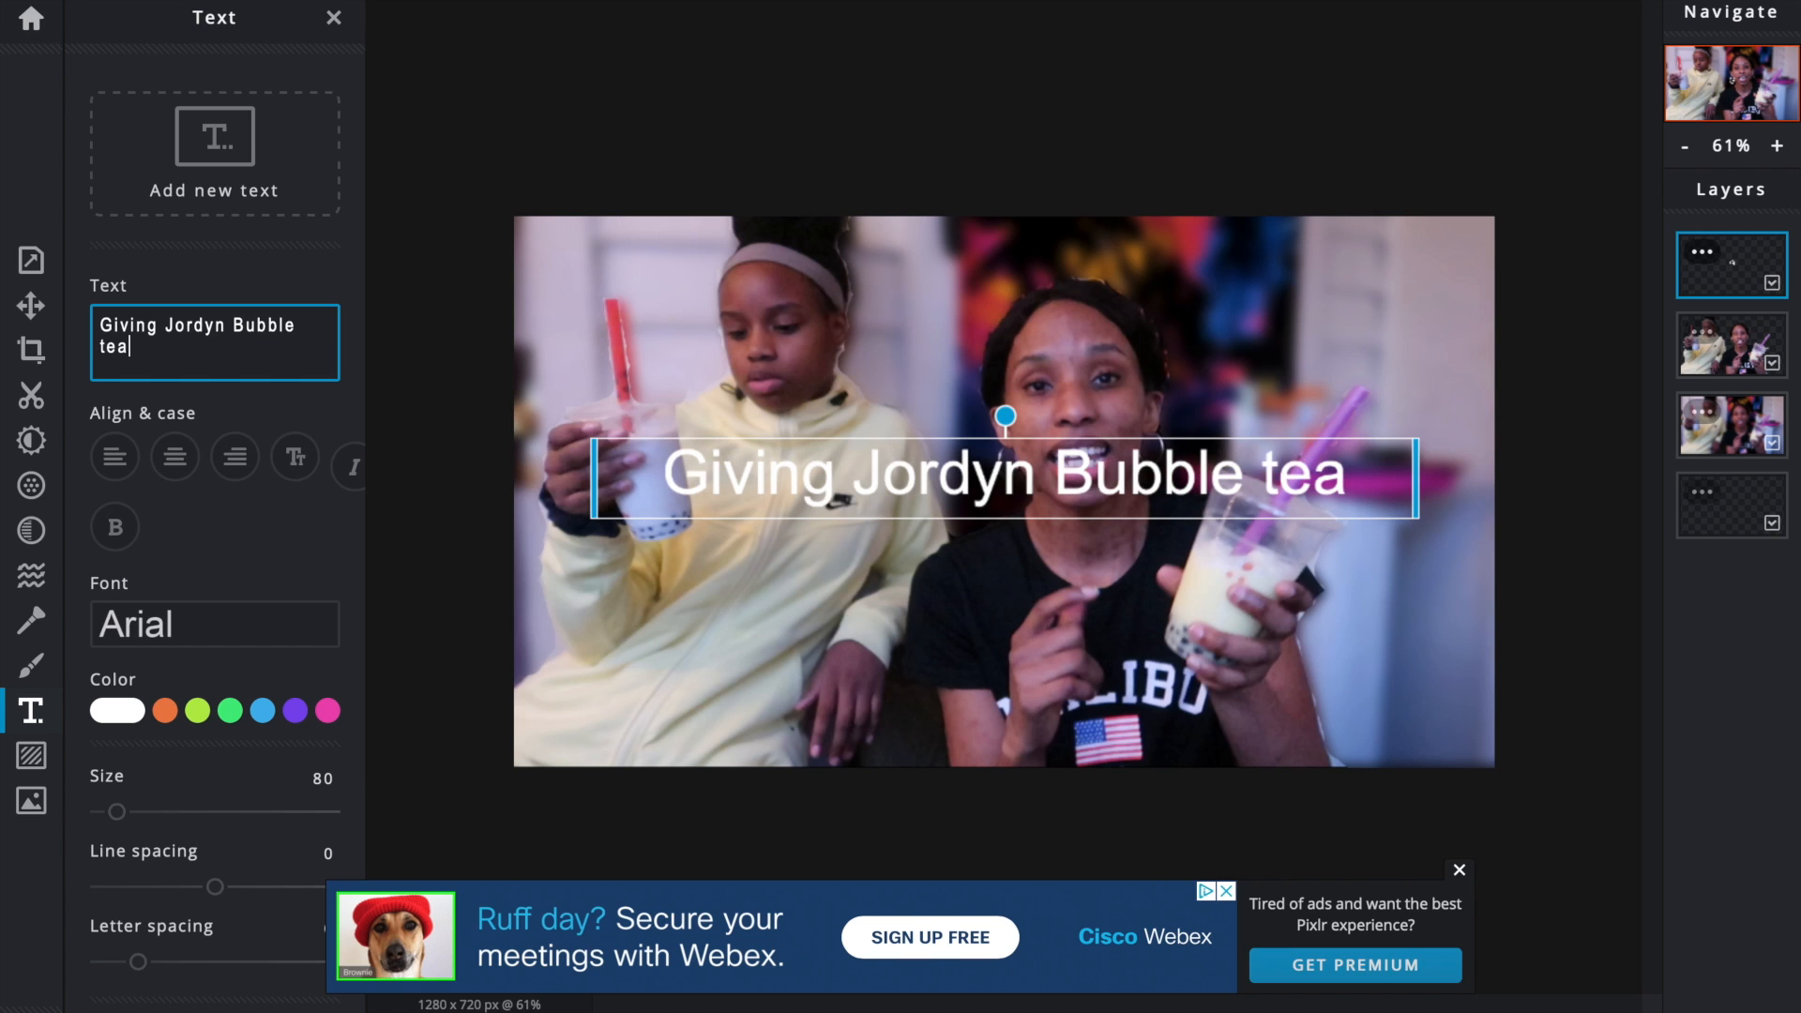
Step: Break the title before "Bubble tea" and fit its narrowed text box into the canvas's upper-right corner
left_click(235, 330)
key("Return")
left_click_drag(593, 477, 1033, 469)
left_click_drag(1275, 491, 1374, 324)
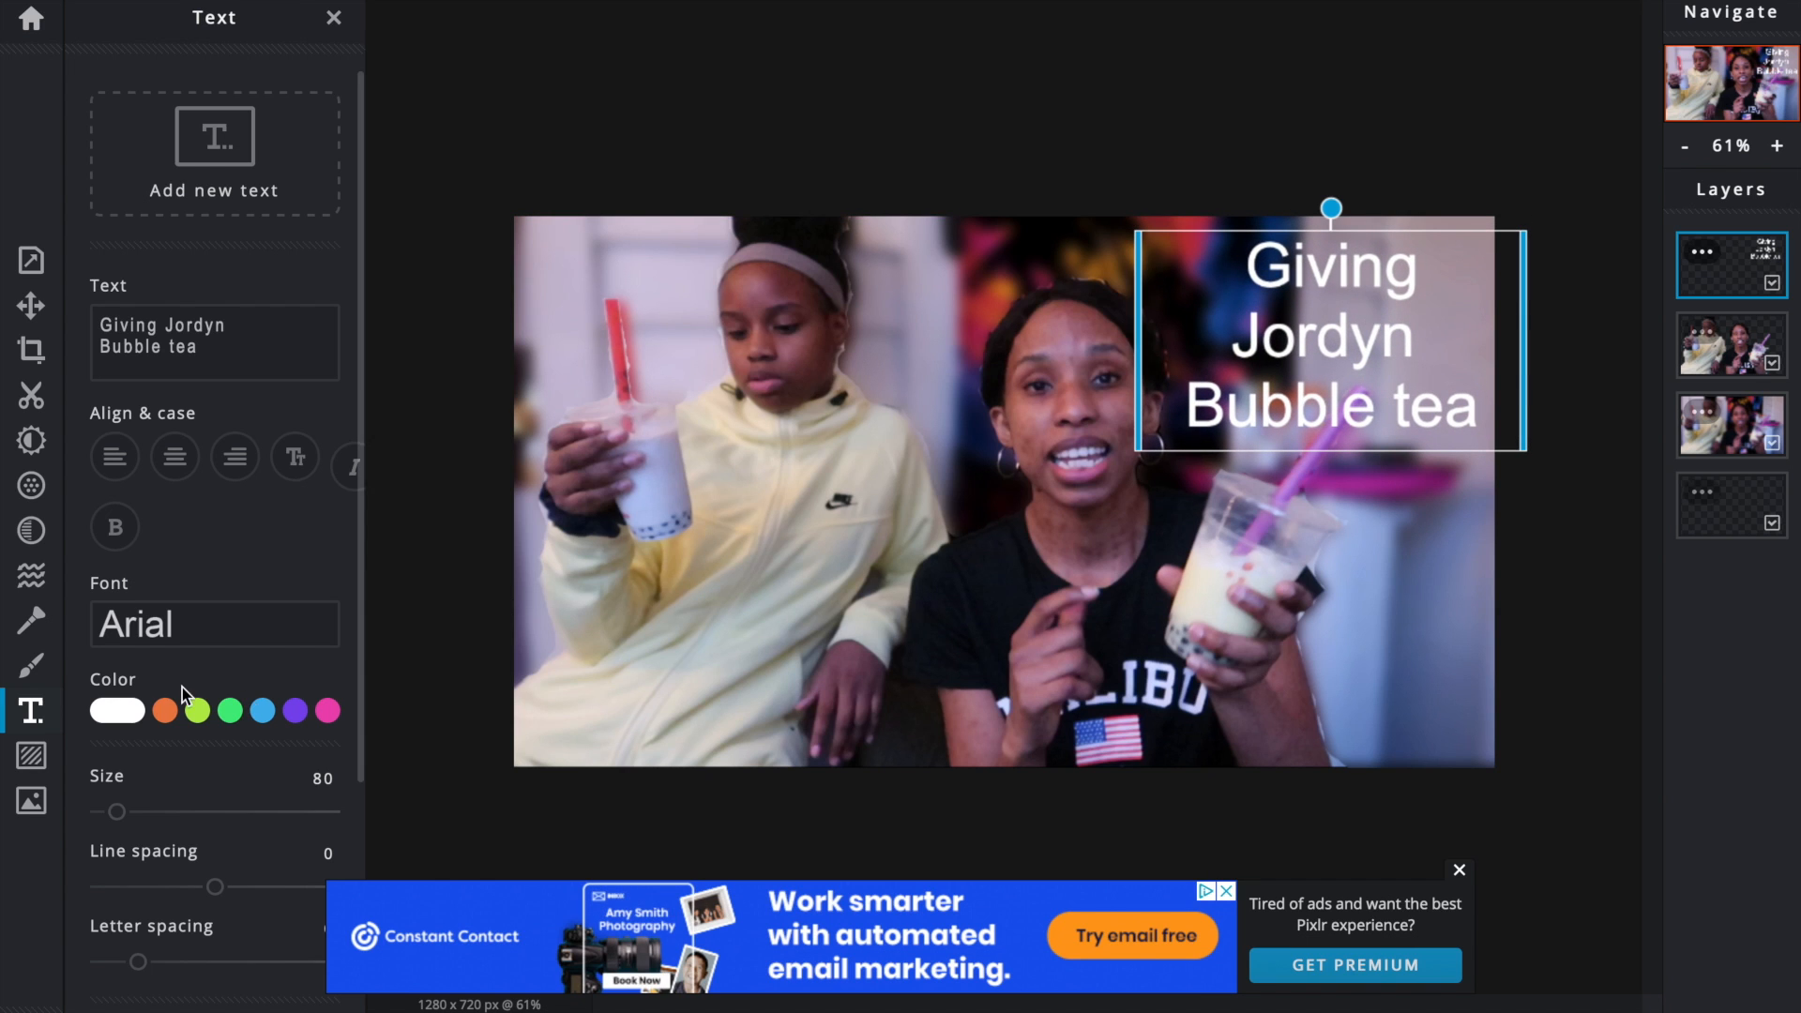
Step: Set the title's font to Adolfine and turn on its outline
left_click(178, 626)
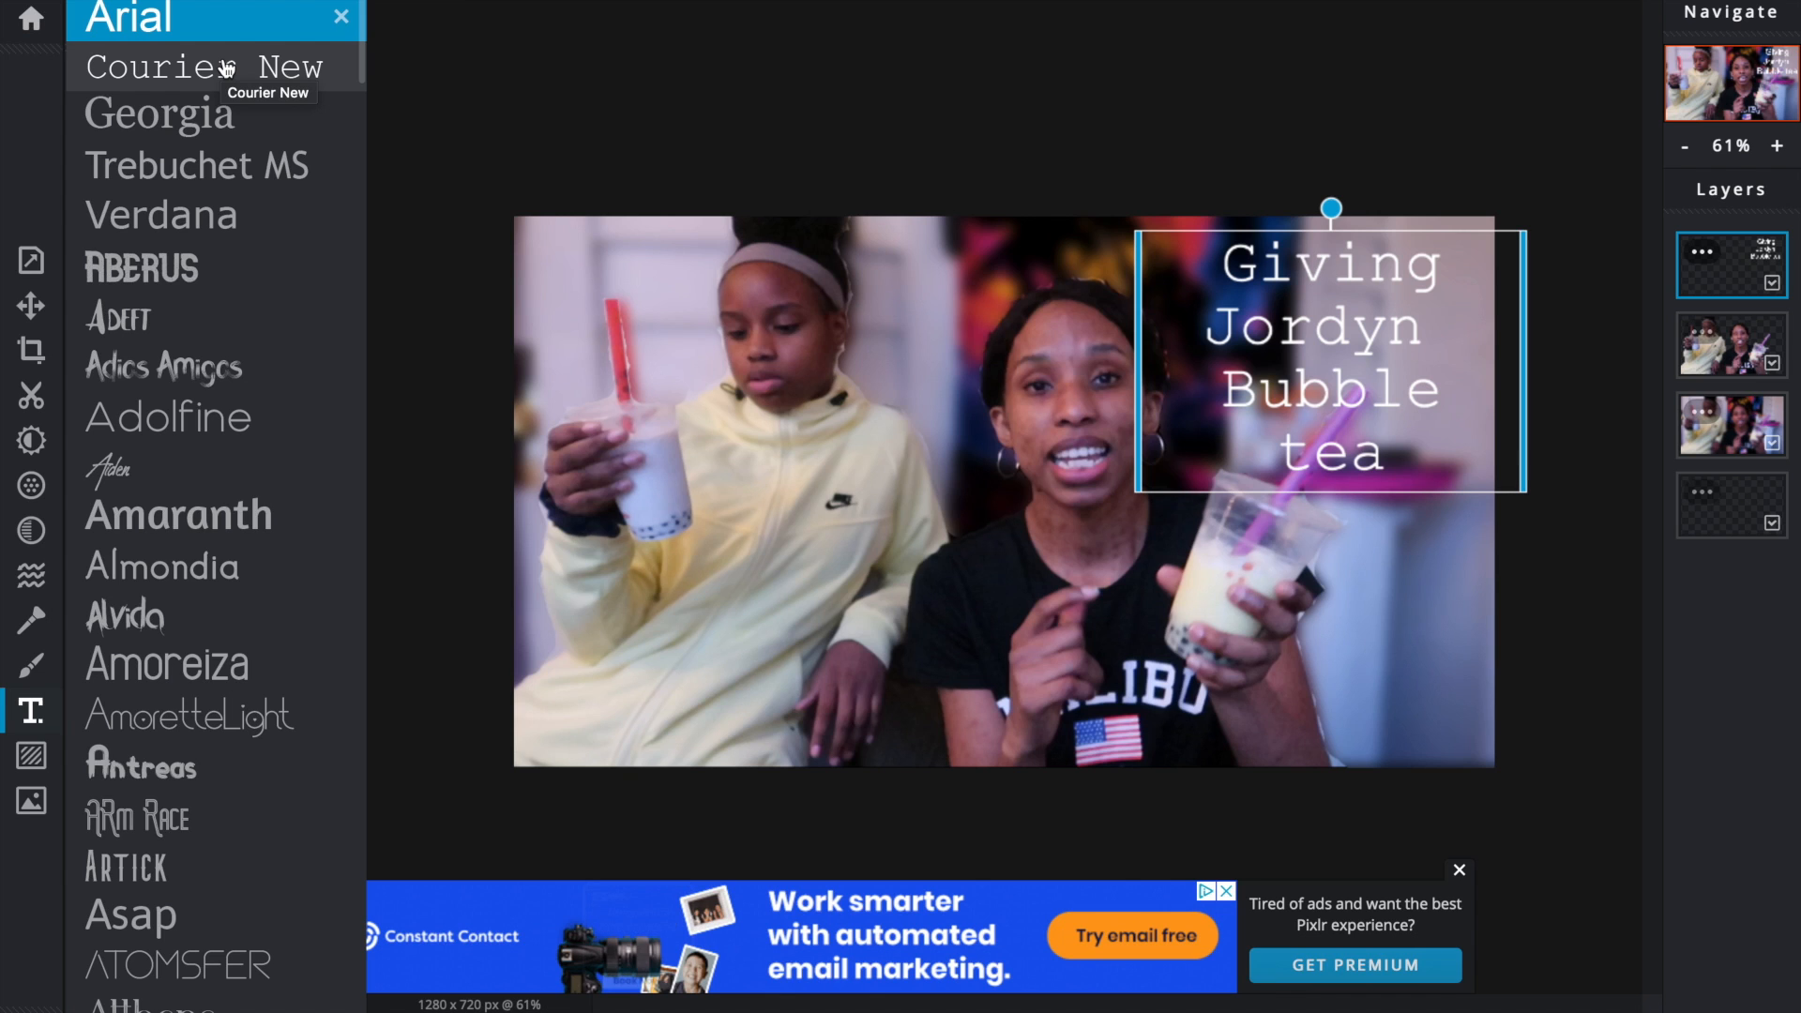
left_click(197, 412)
scroll(207, 459, "down", 3)
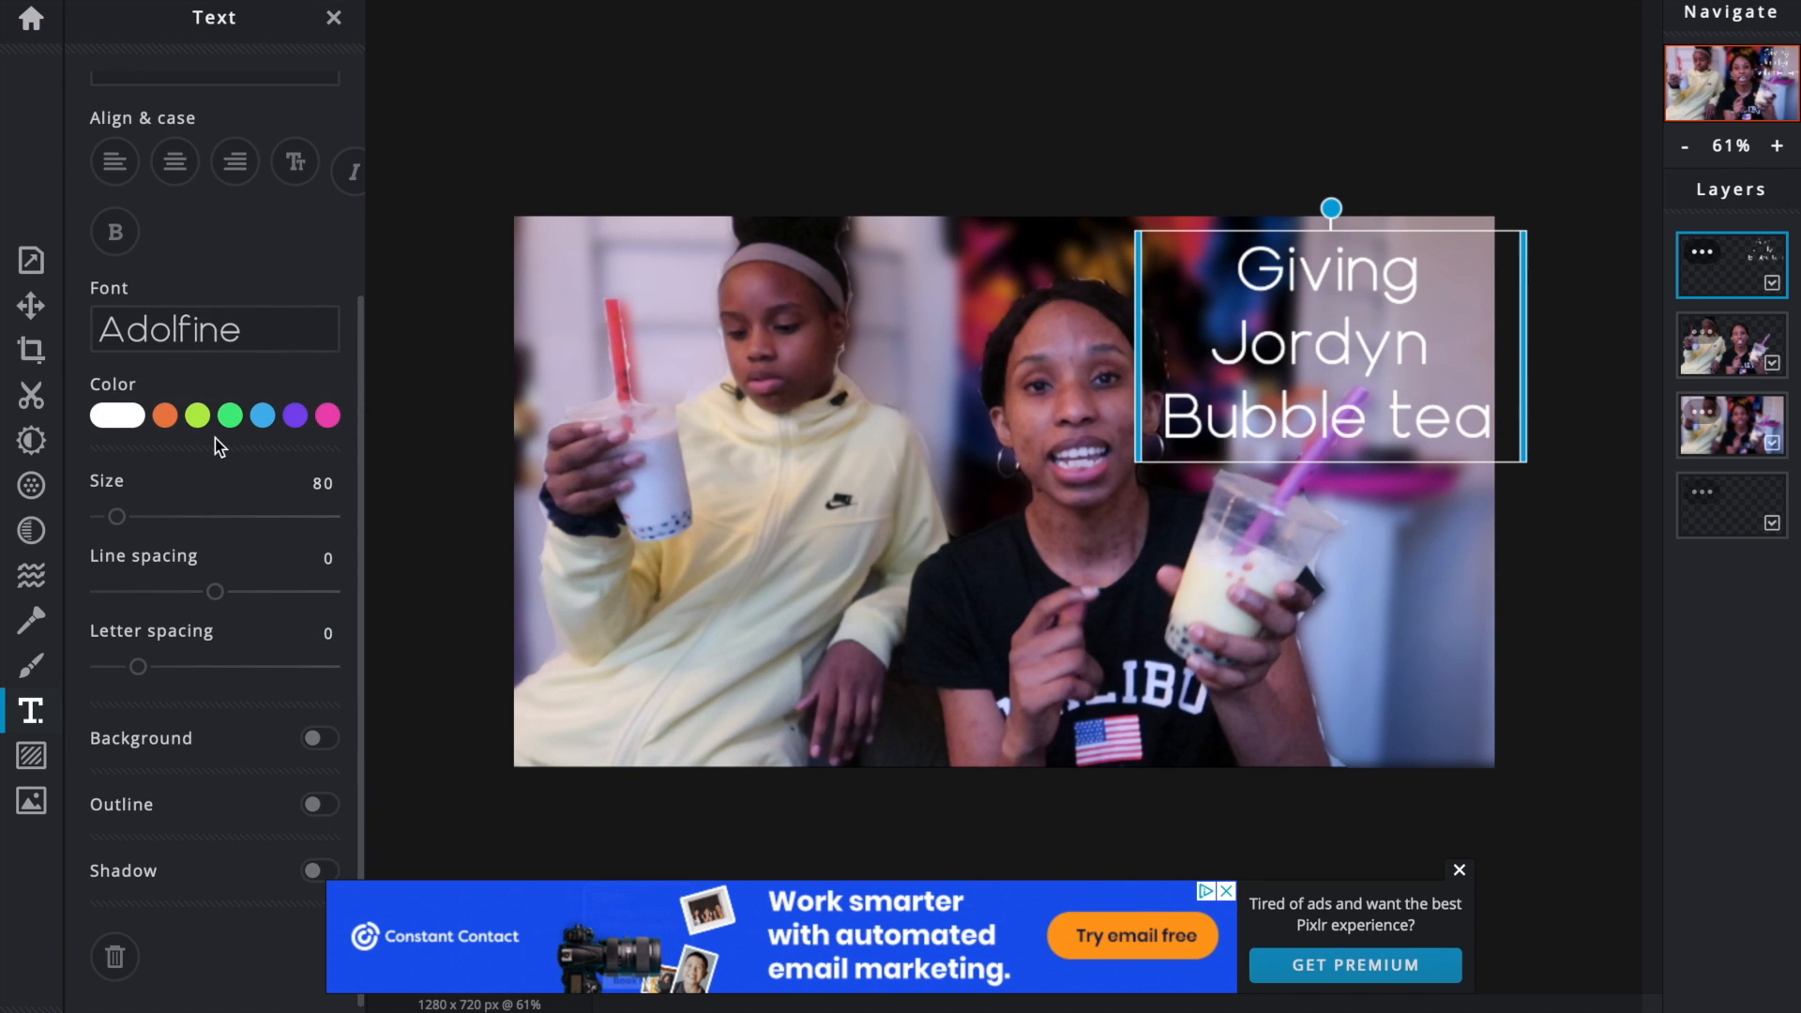
left_click(323, 806)
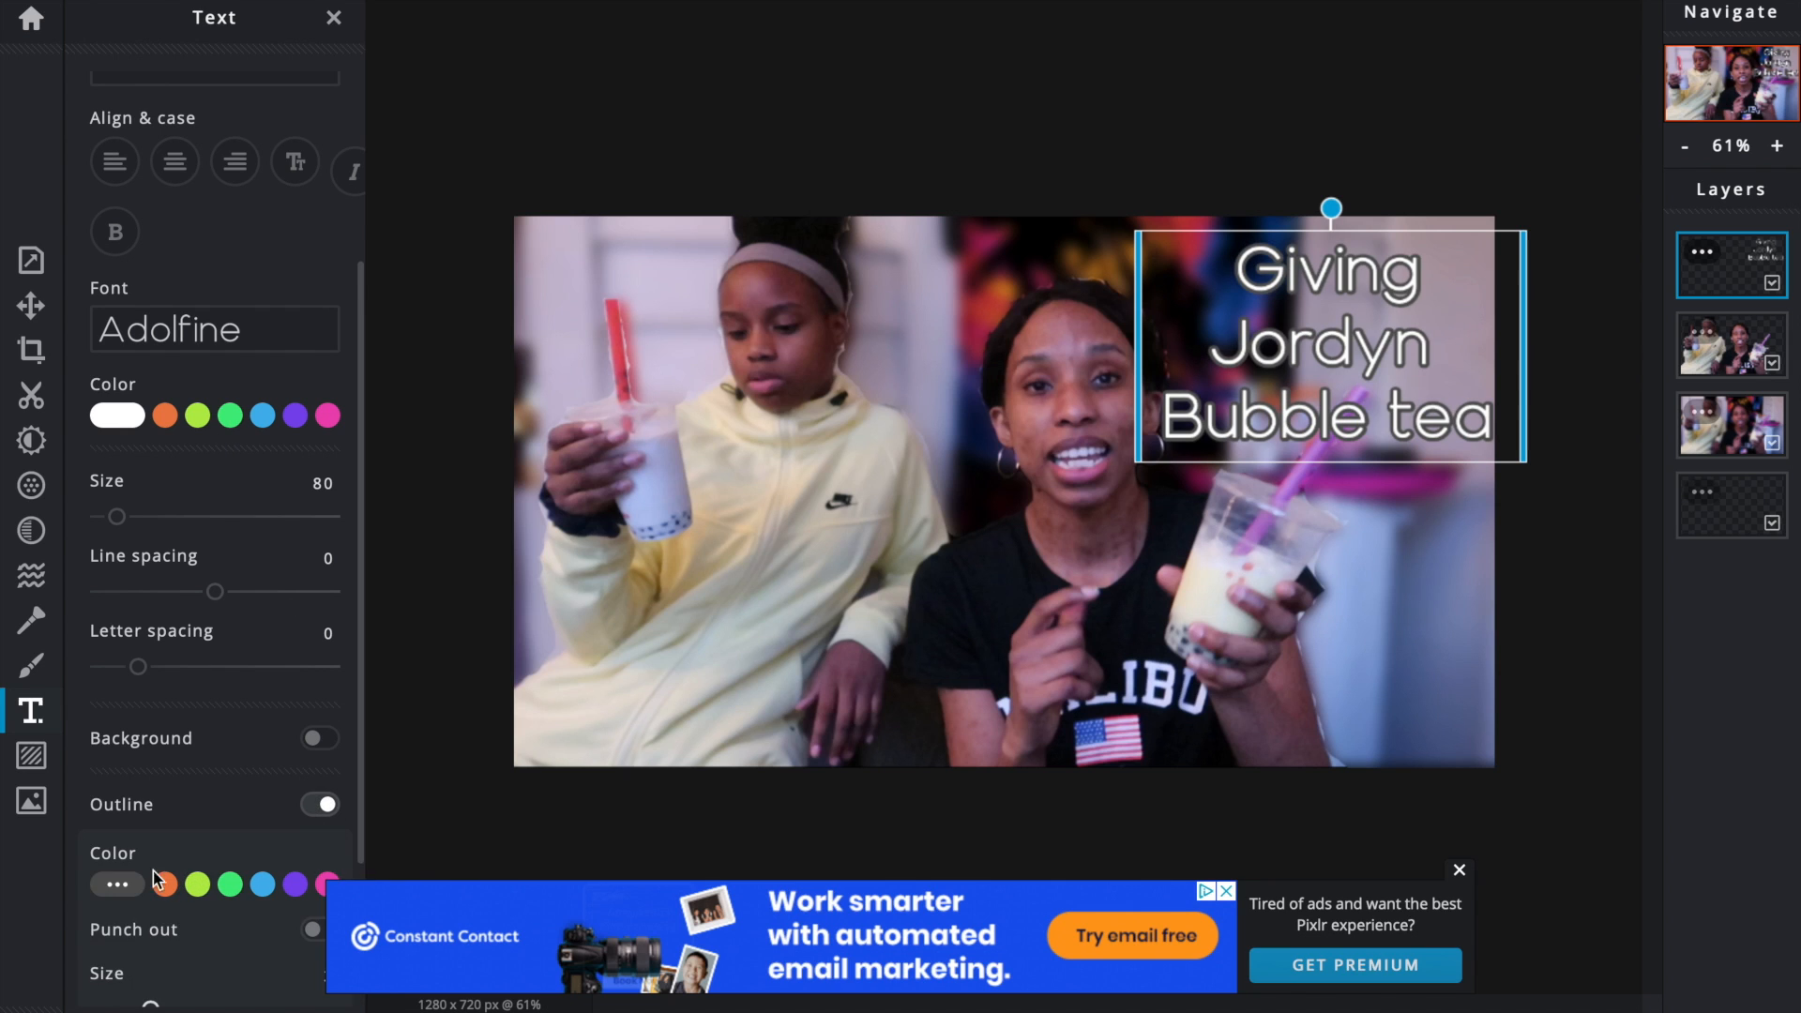
left_click(114, 885)
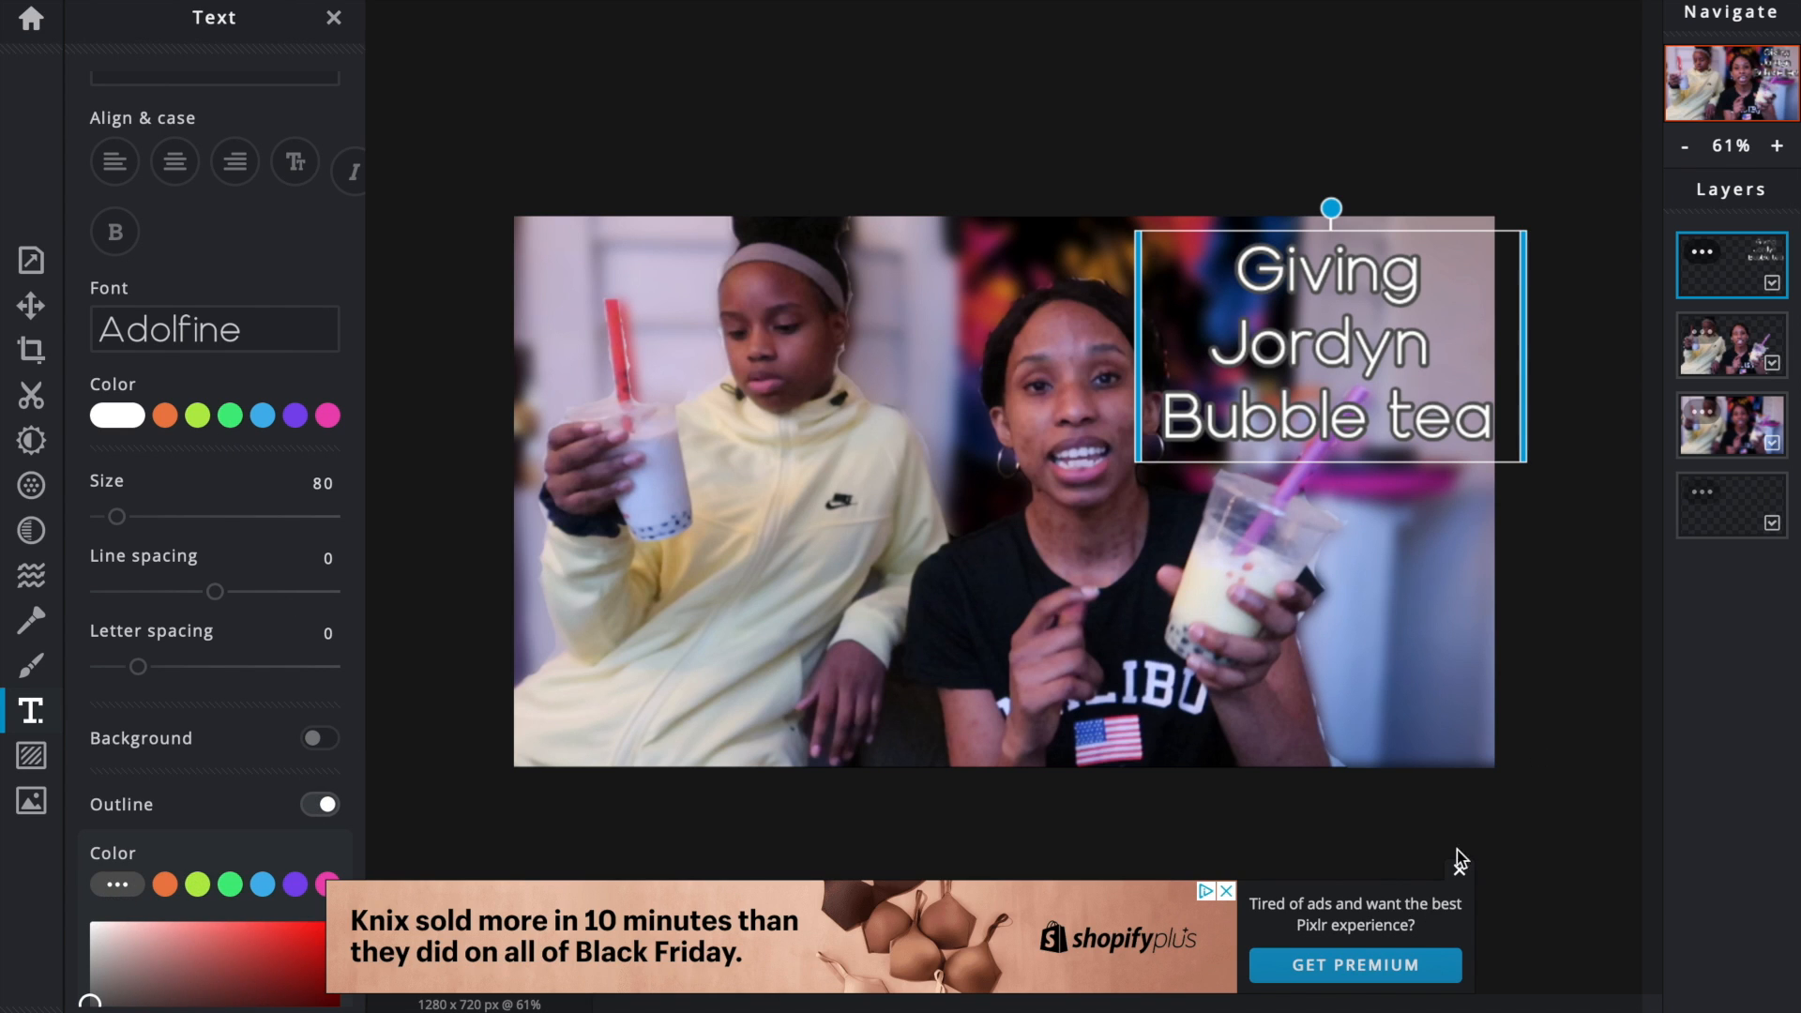
scroll(199, 833, "down", 4)
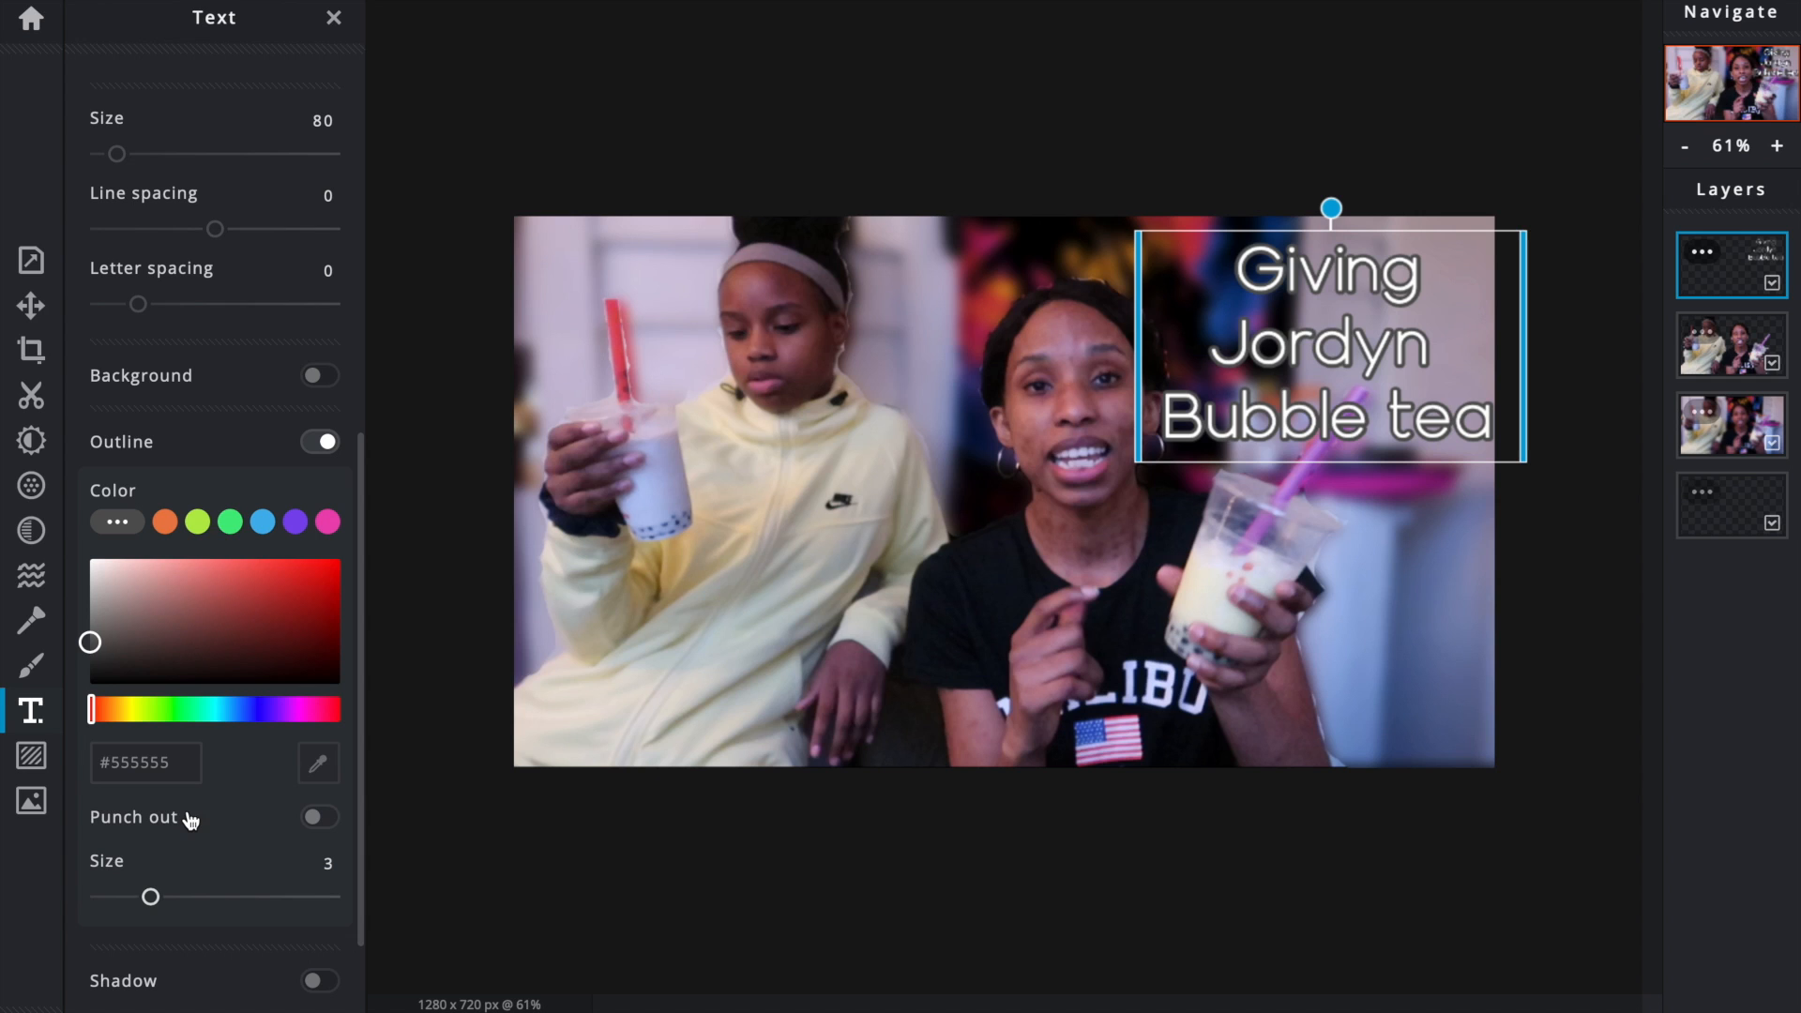
Step: Try blue for the title's outline, and set it to light purple #A988EB
left_click(262, 521)
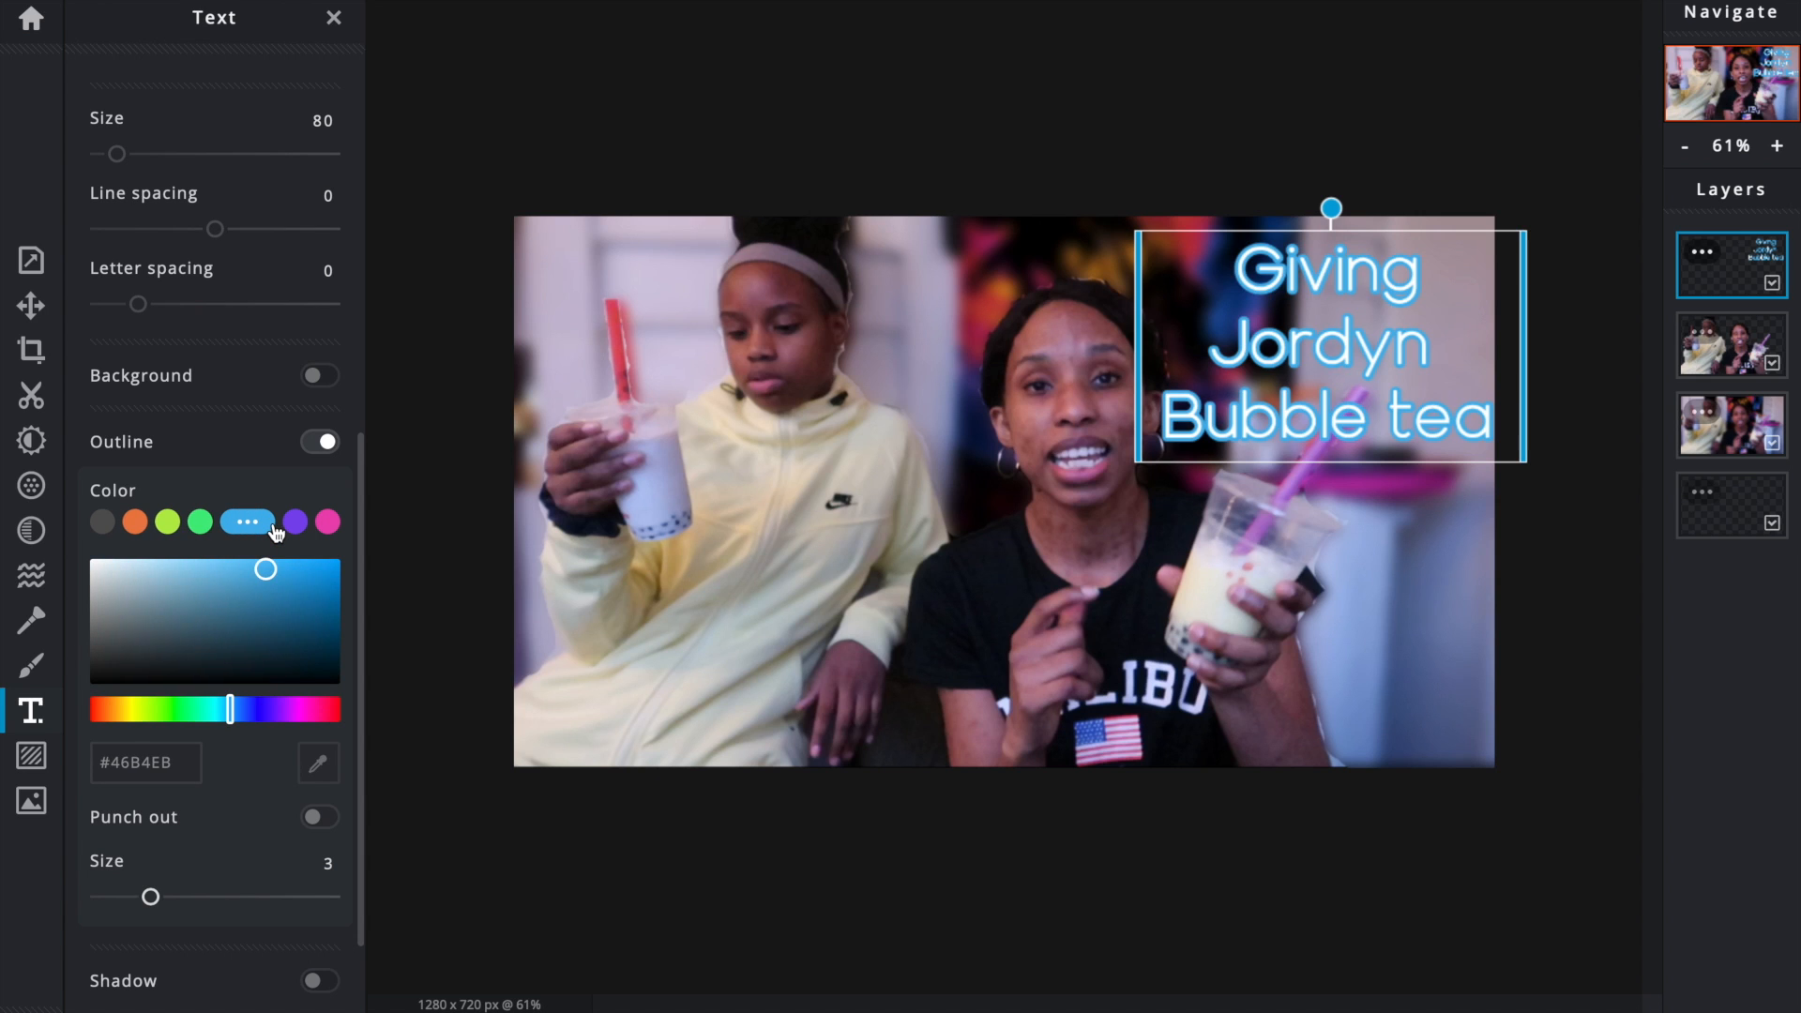
left_click(327, 522)
left_click(266, 523)
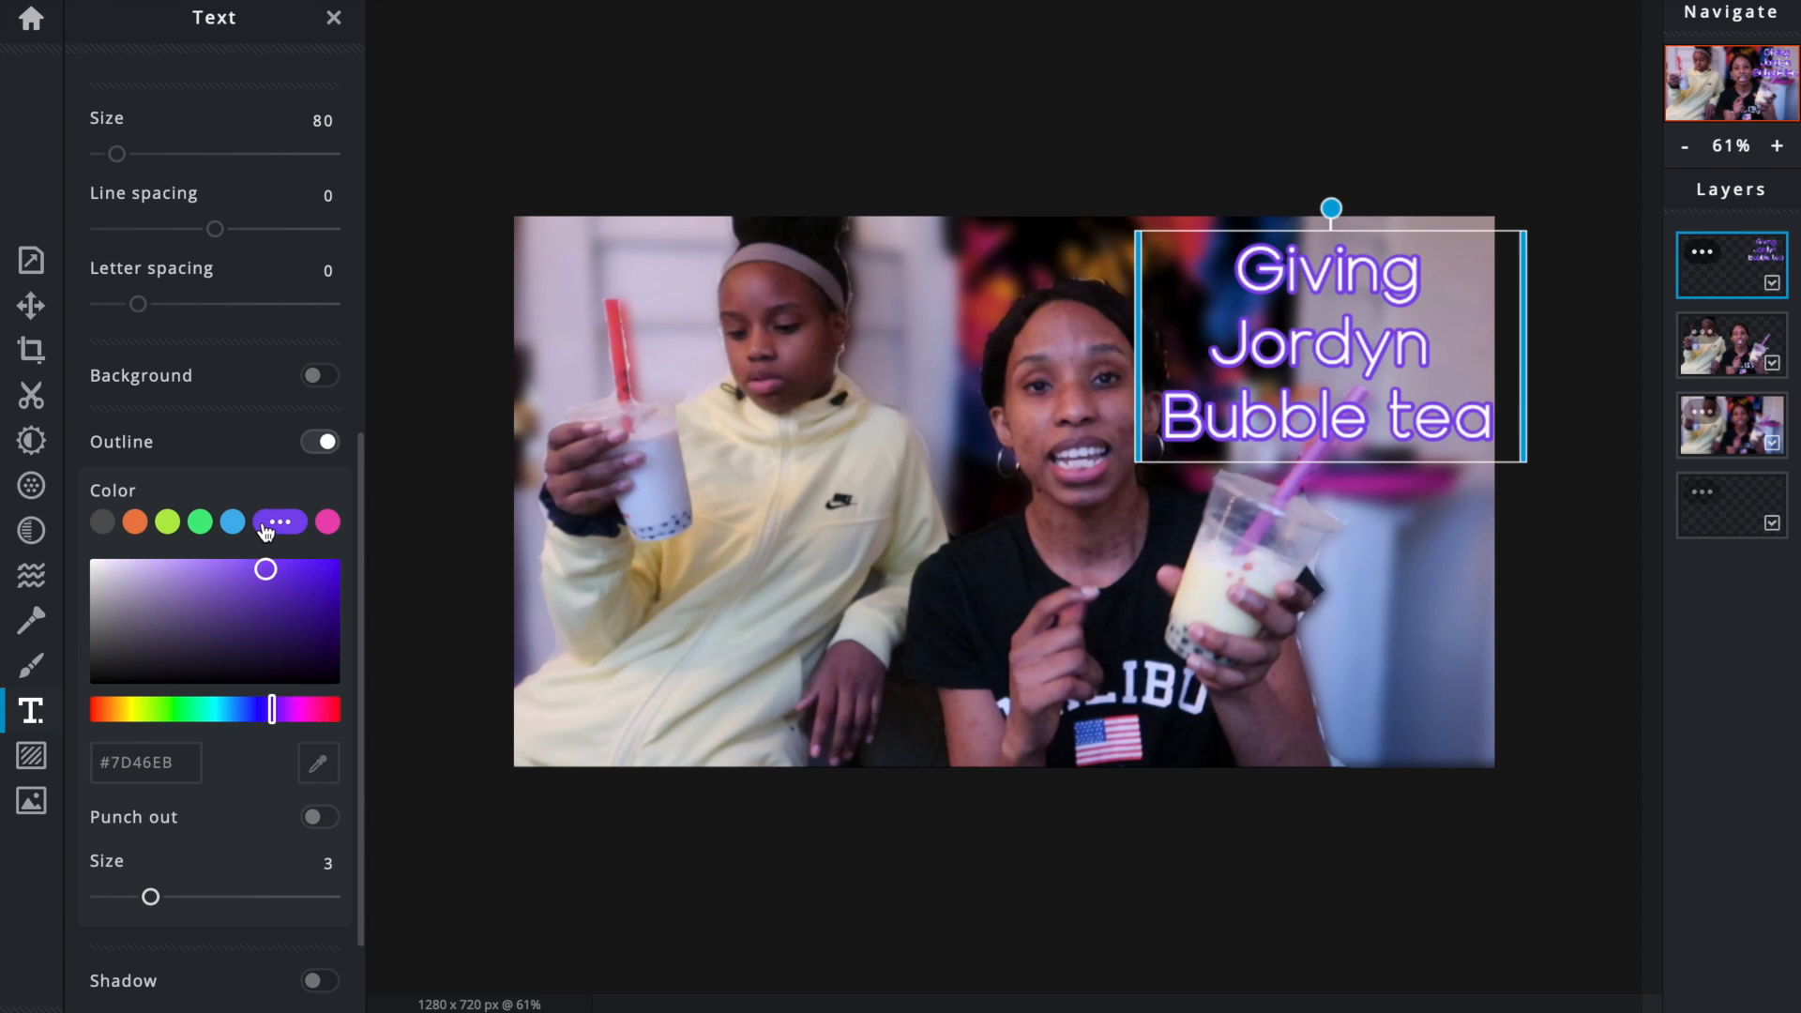
left_click(206, 596)
left_click(189, 576)
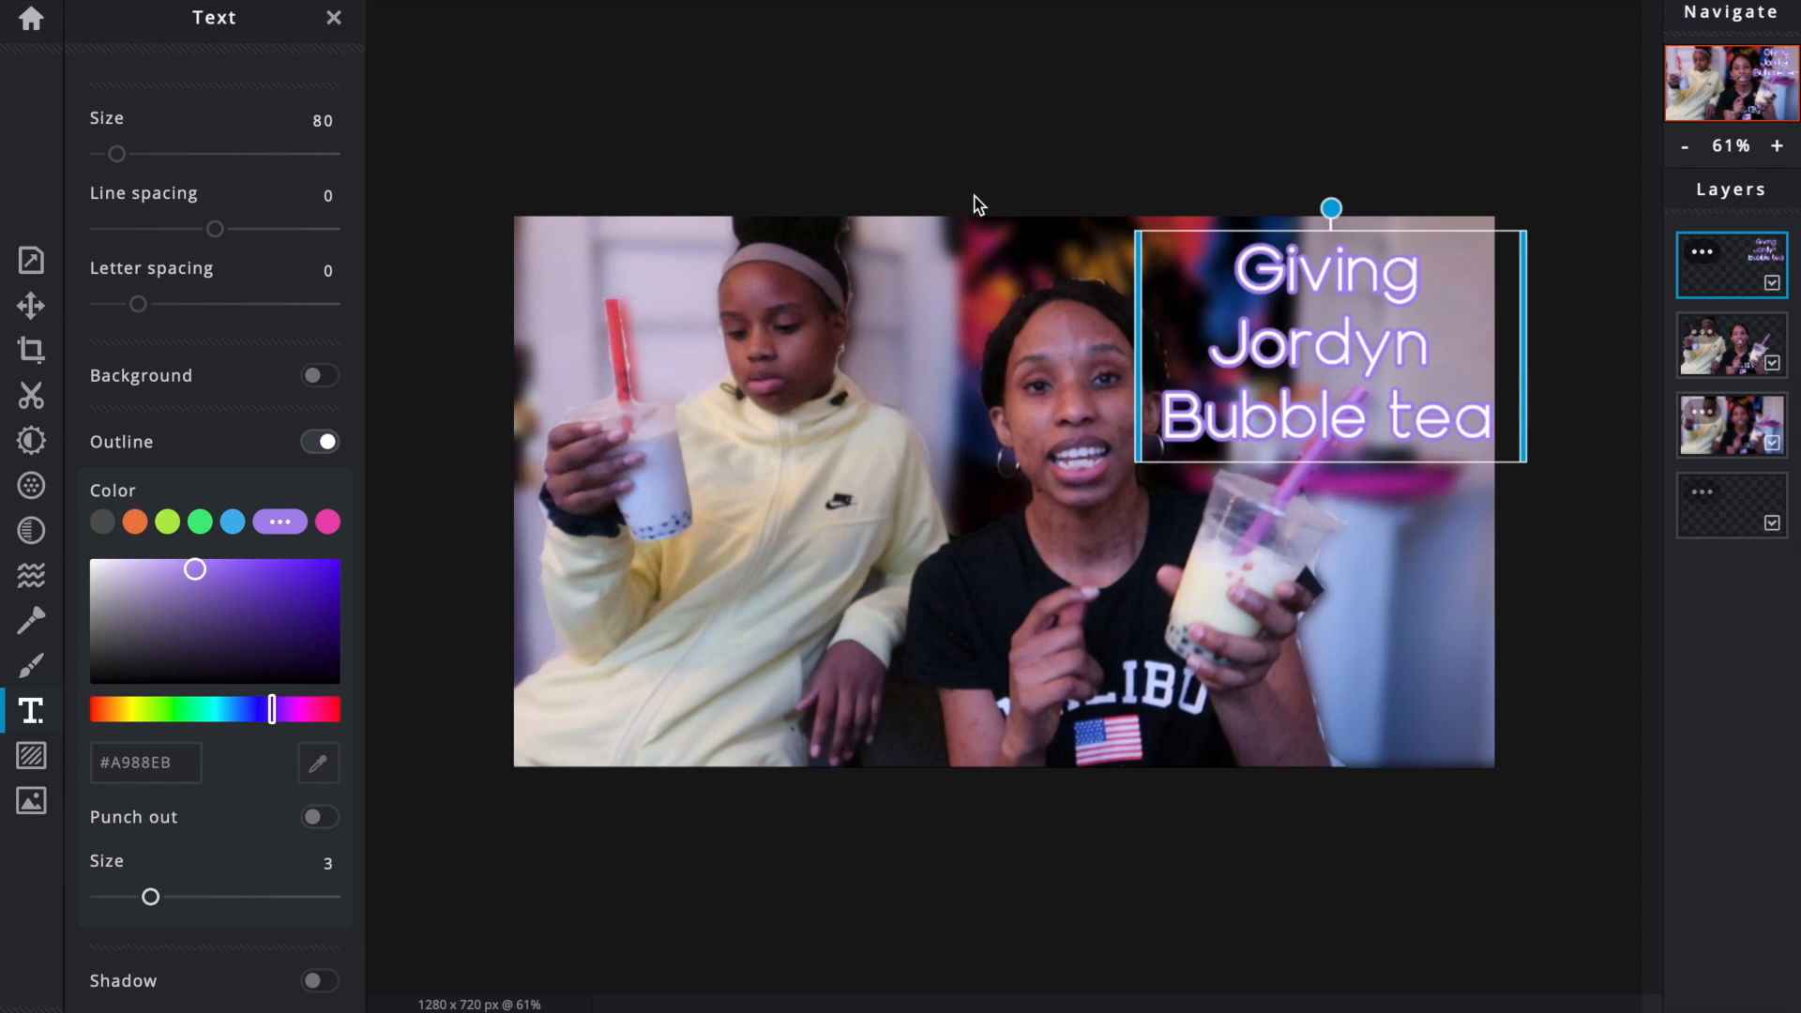
Step: Change the title's font to Atomsfer
scroll(307, 352, "up", 3)
scroll(307, 353, "up", 5)
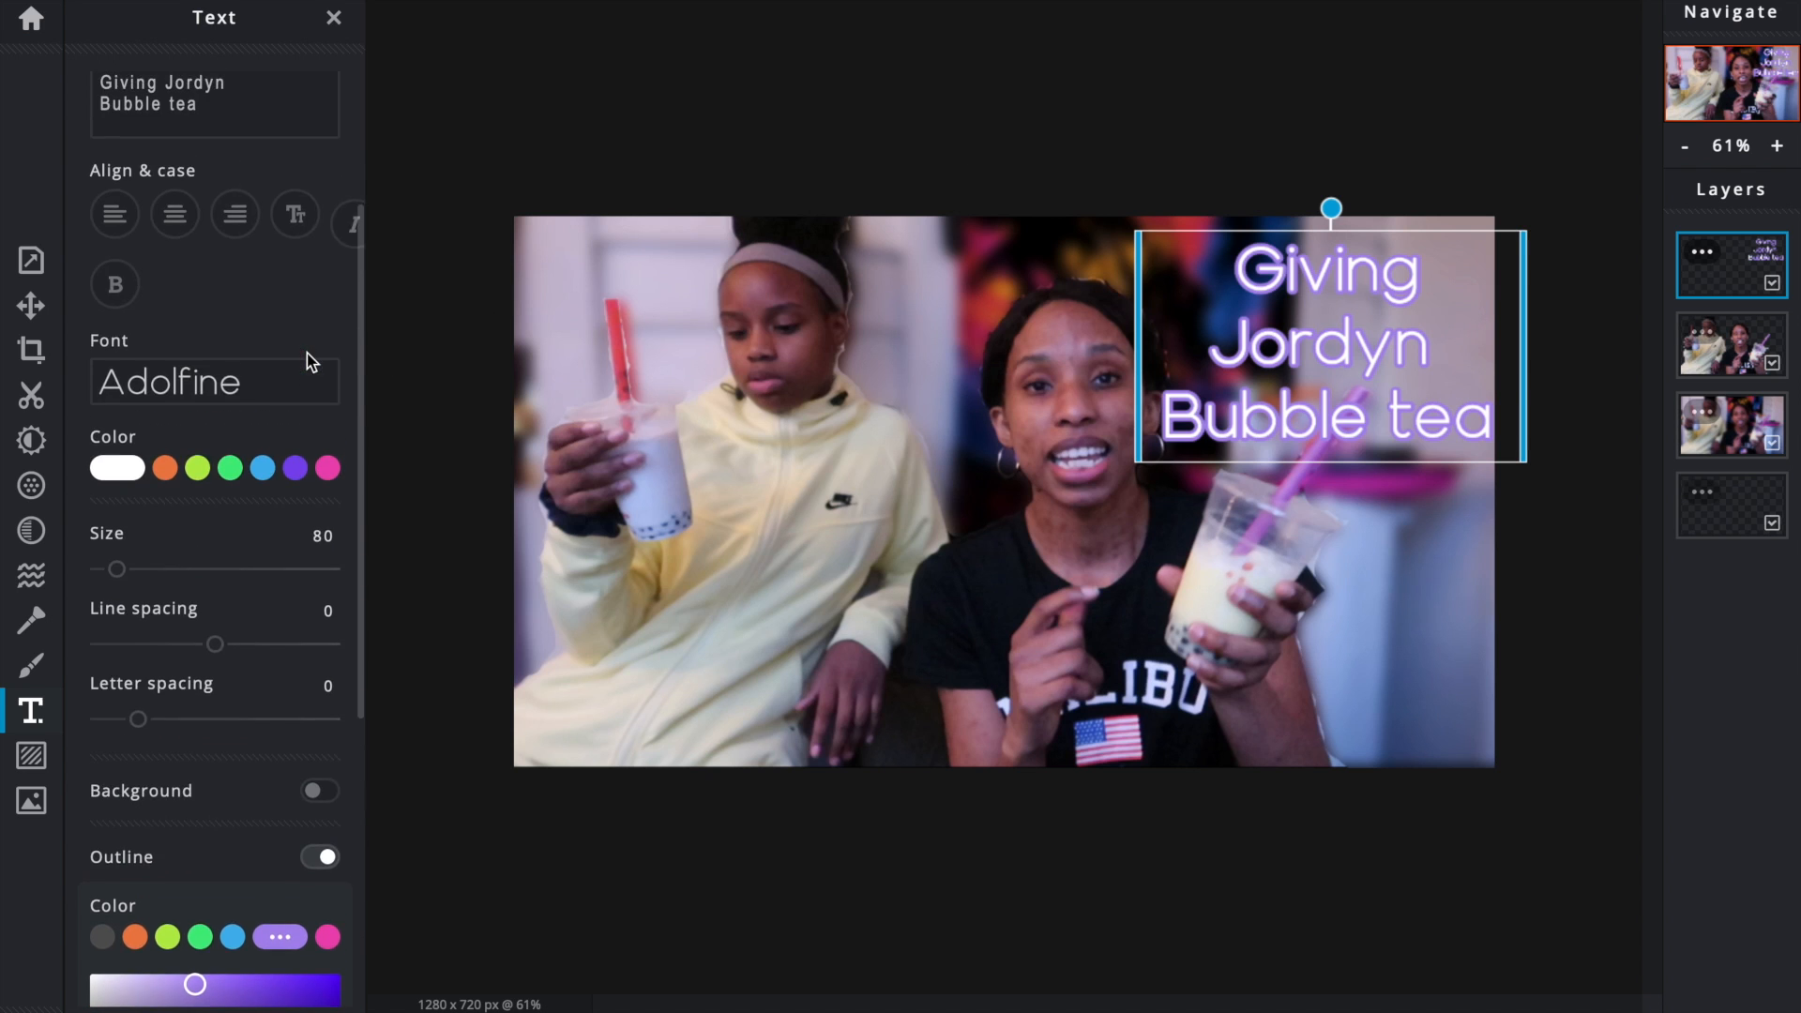
left_click(201, 618)
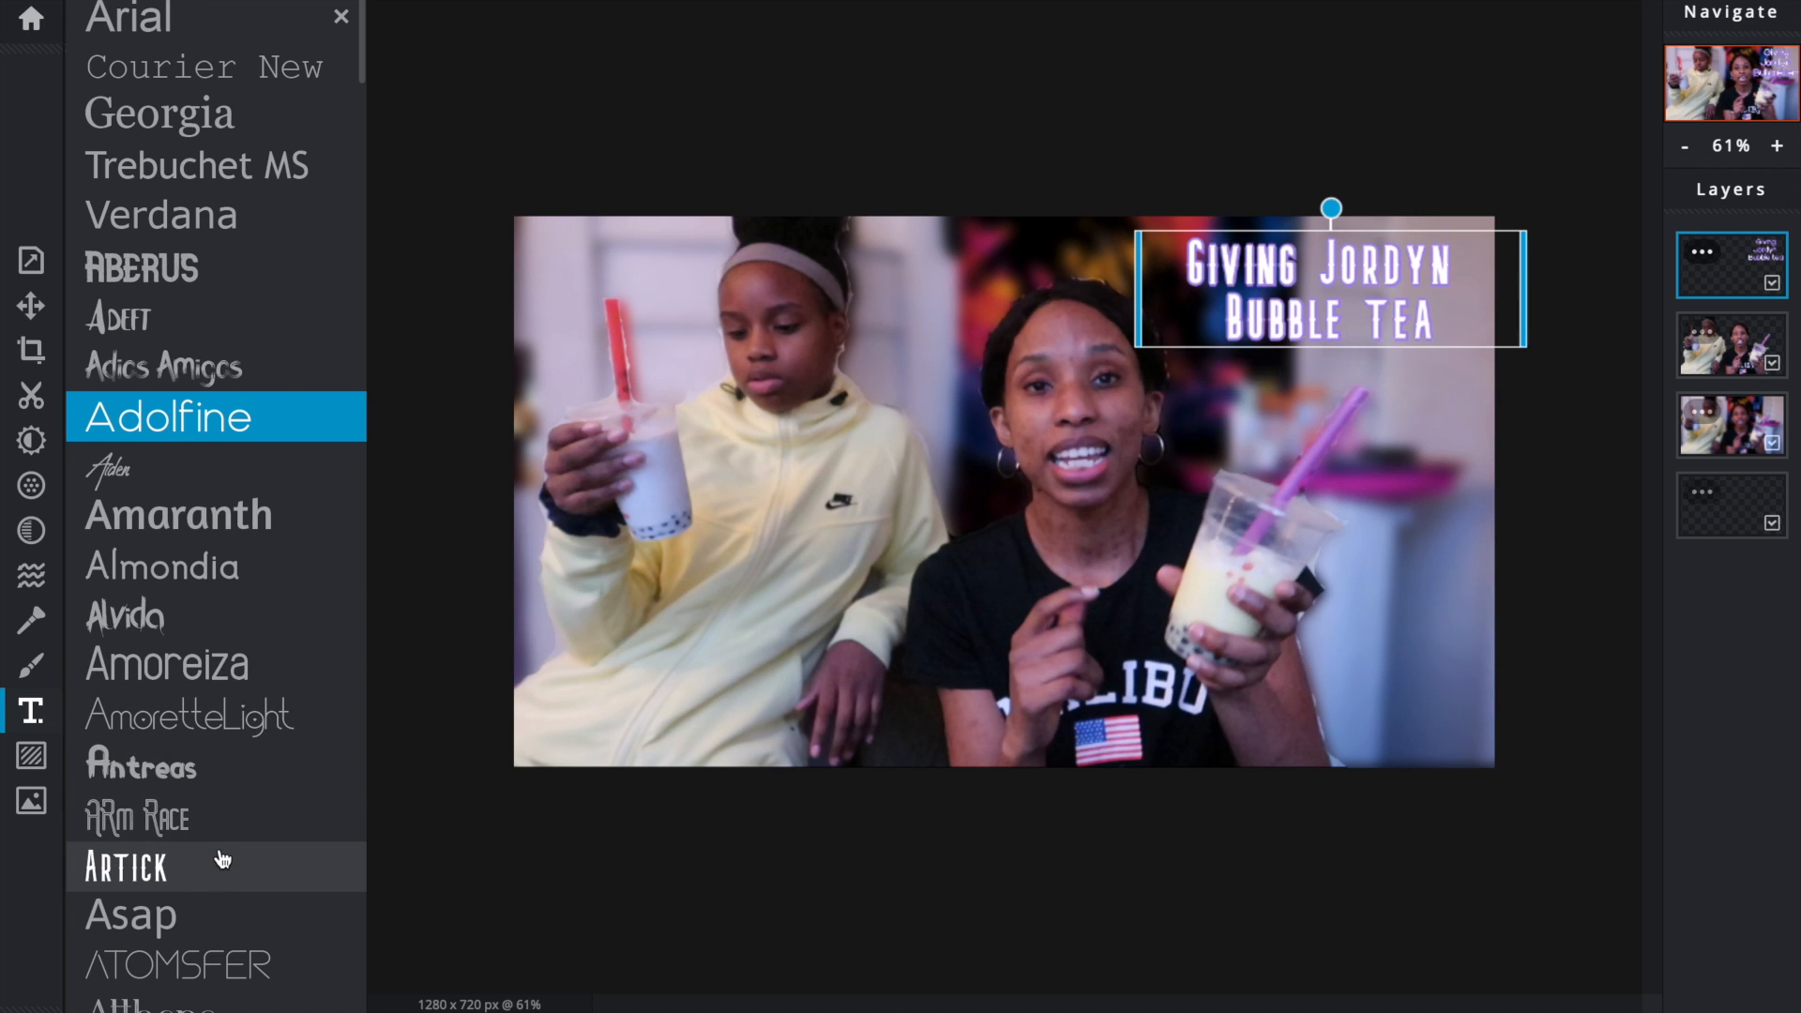
scroll(226, 857, "down", 1)
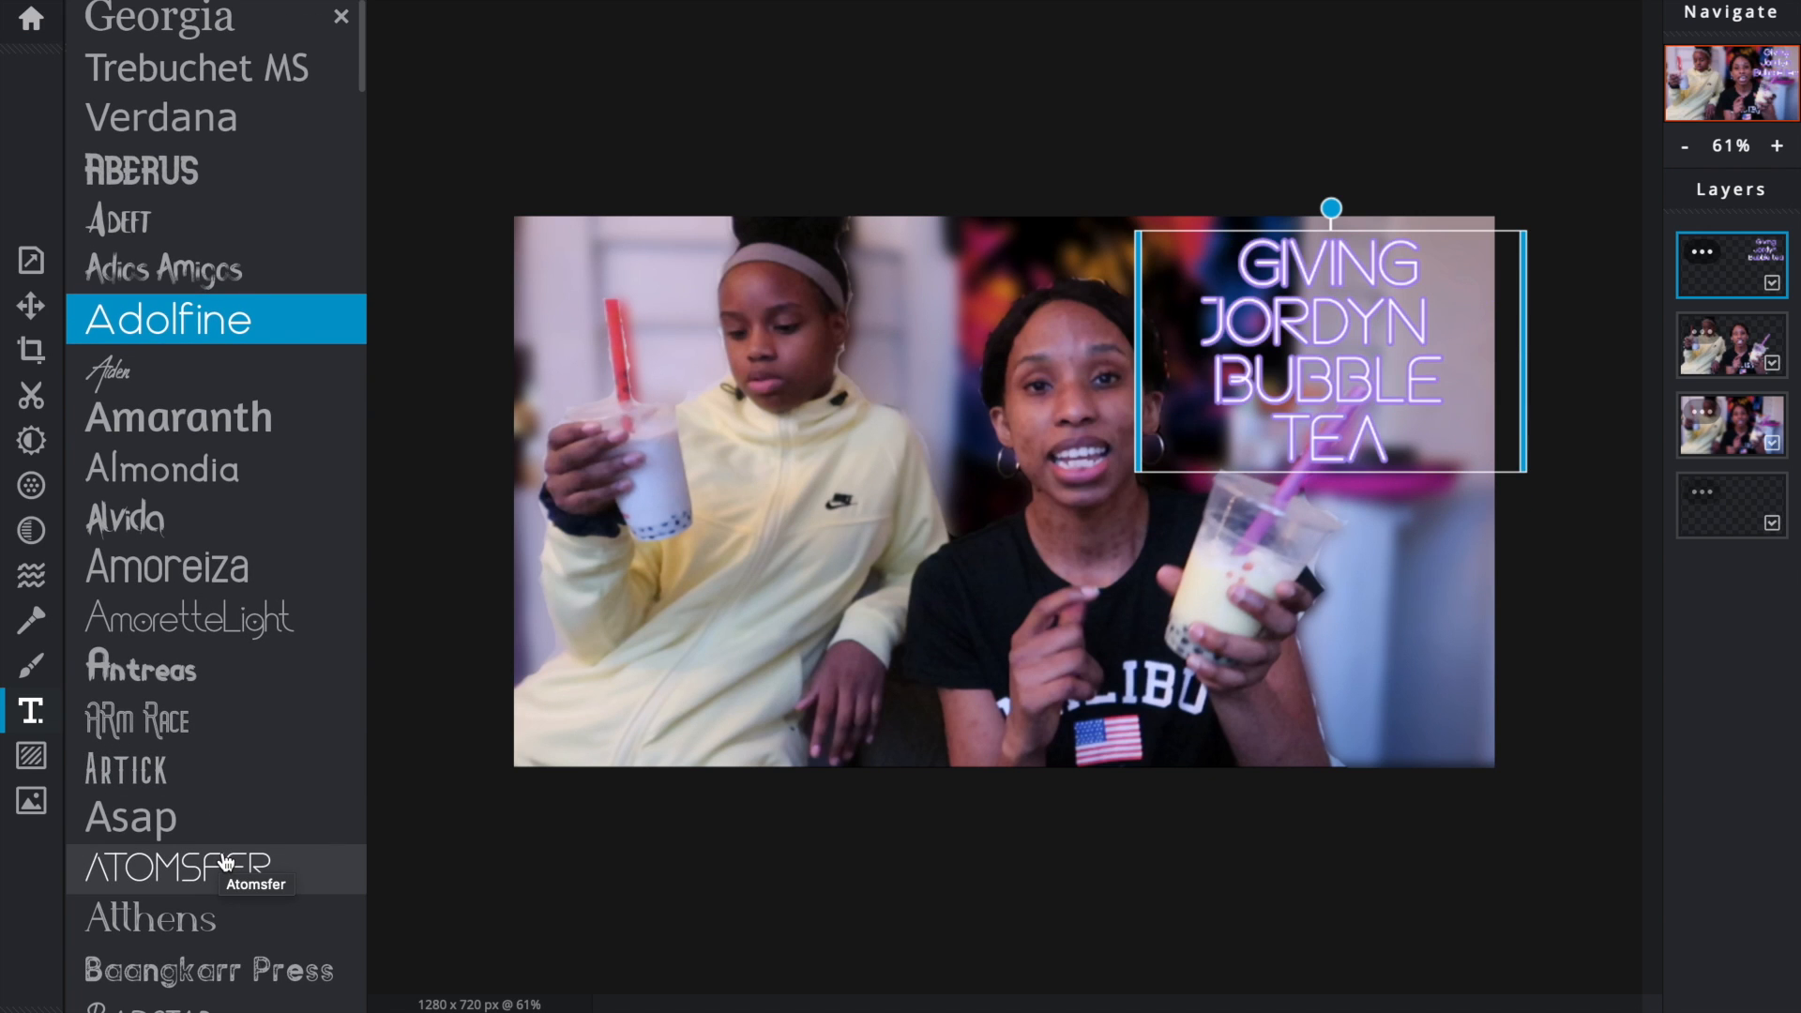
left_click(225, 861)
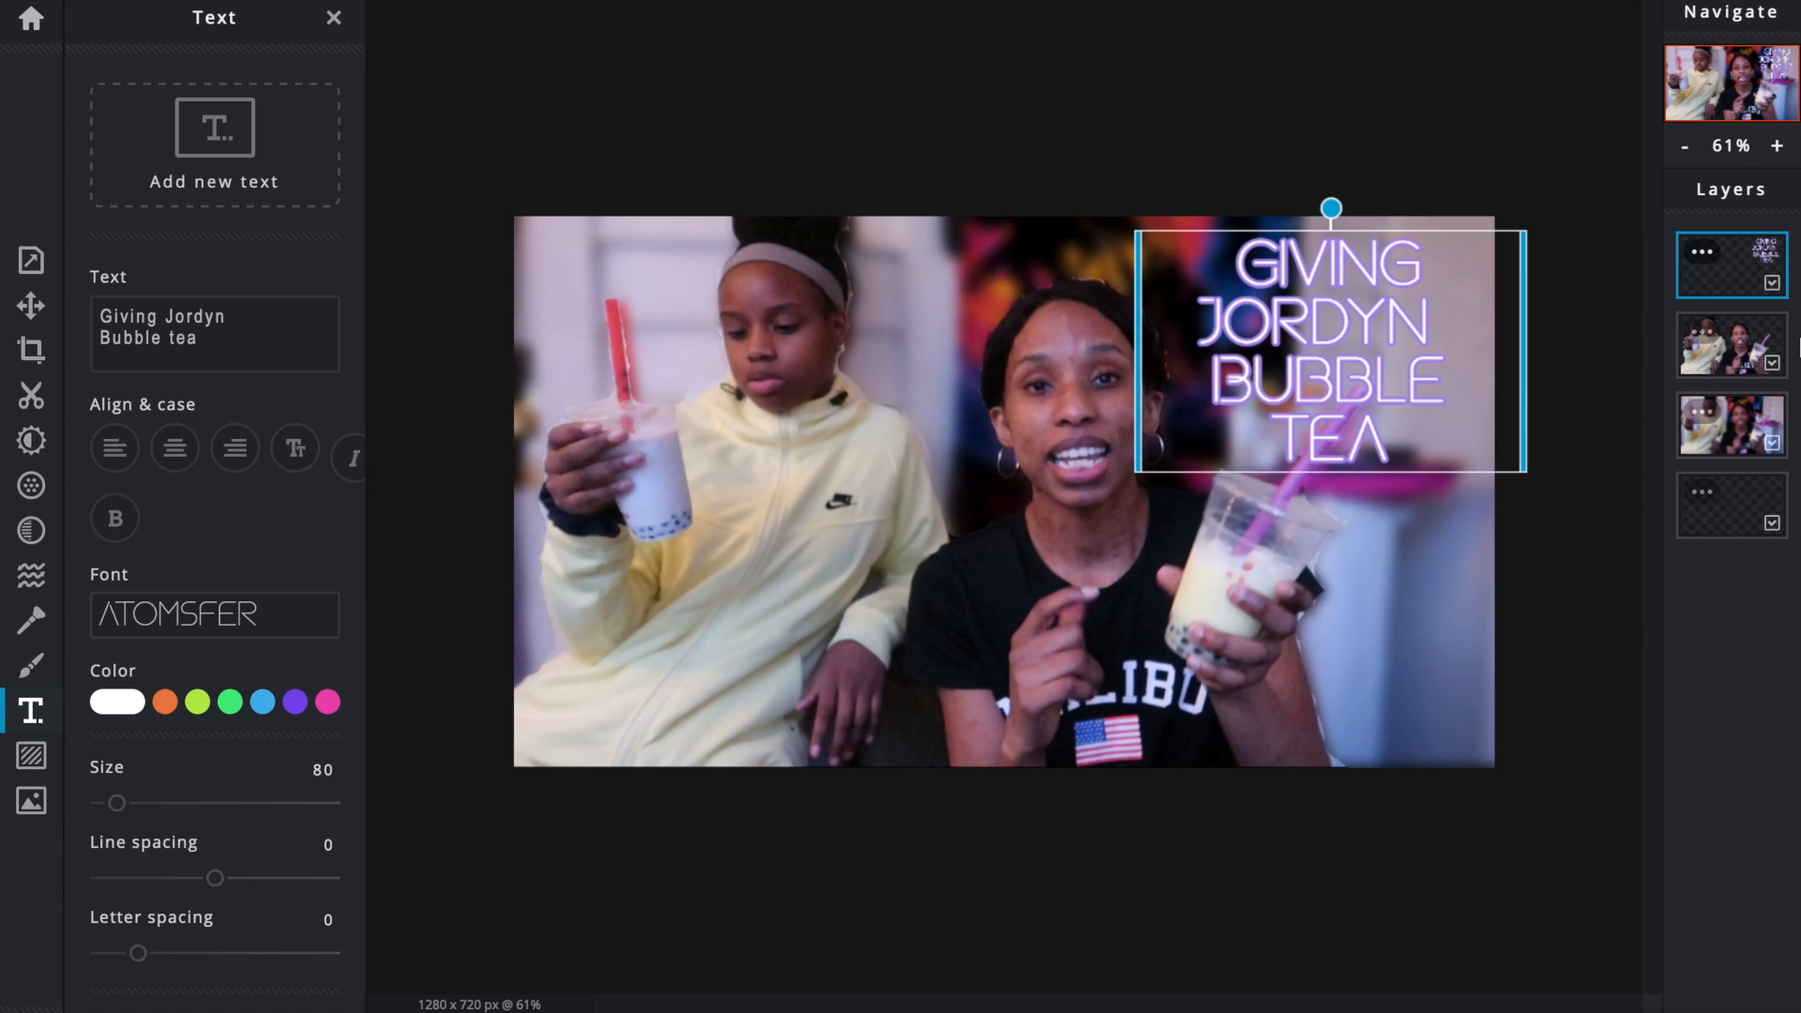
Step: Move the title layer beneath the bubble tea cutout layer, then widen its text box and shift it slightly left
left_click(1600, 345)
left_click(1174, 238)
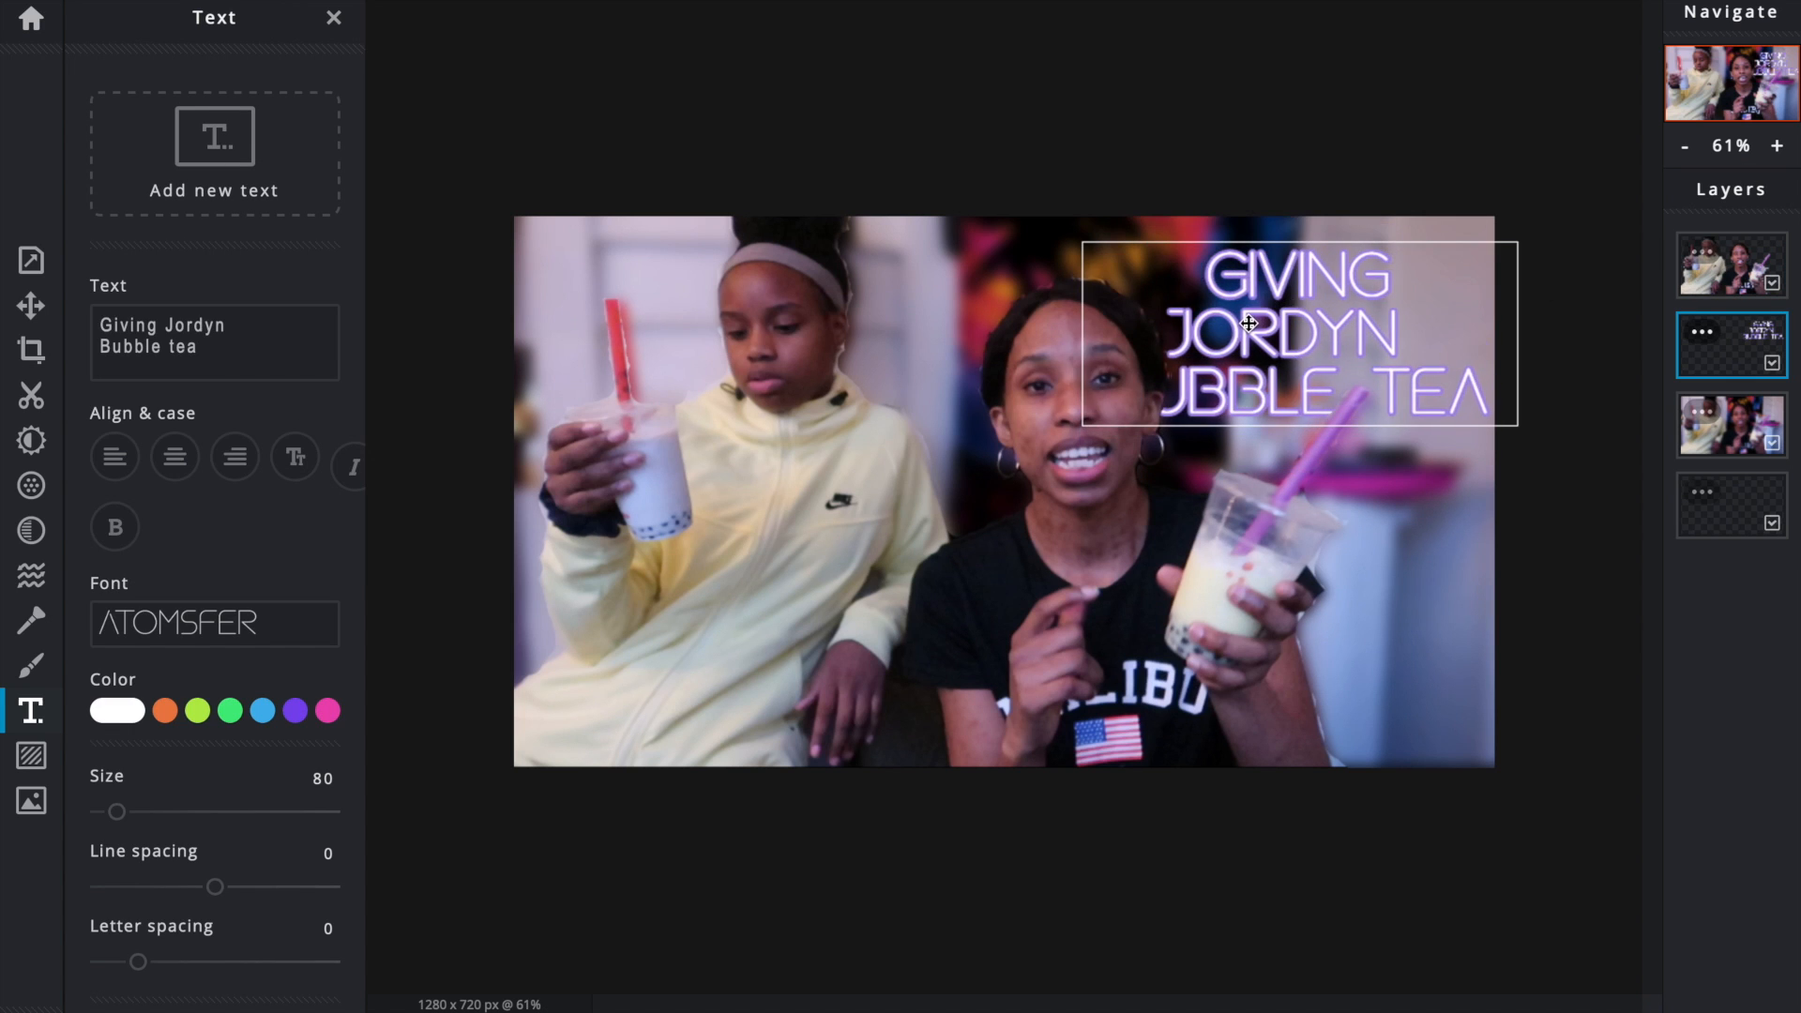
Step: Preview alternative fonts for the title and try Dankduck
left_click(214, 623)
scroll(189, 850, "down", 4)
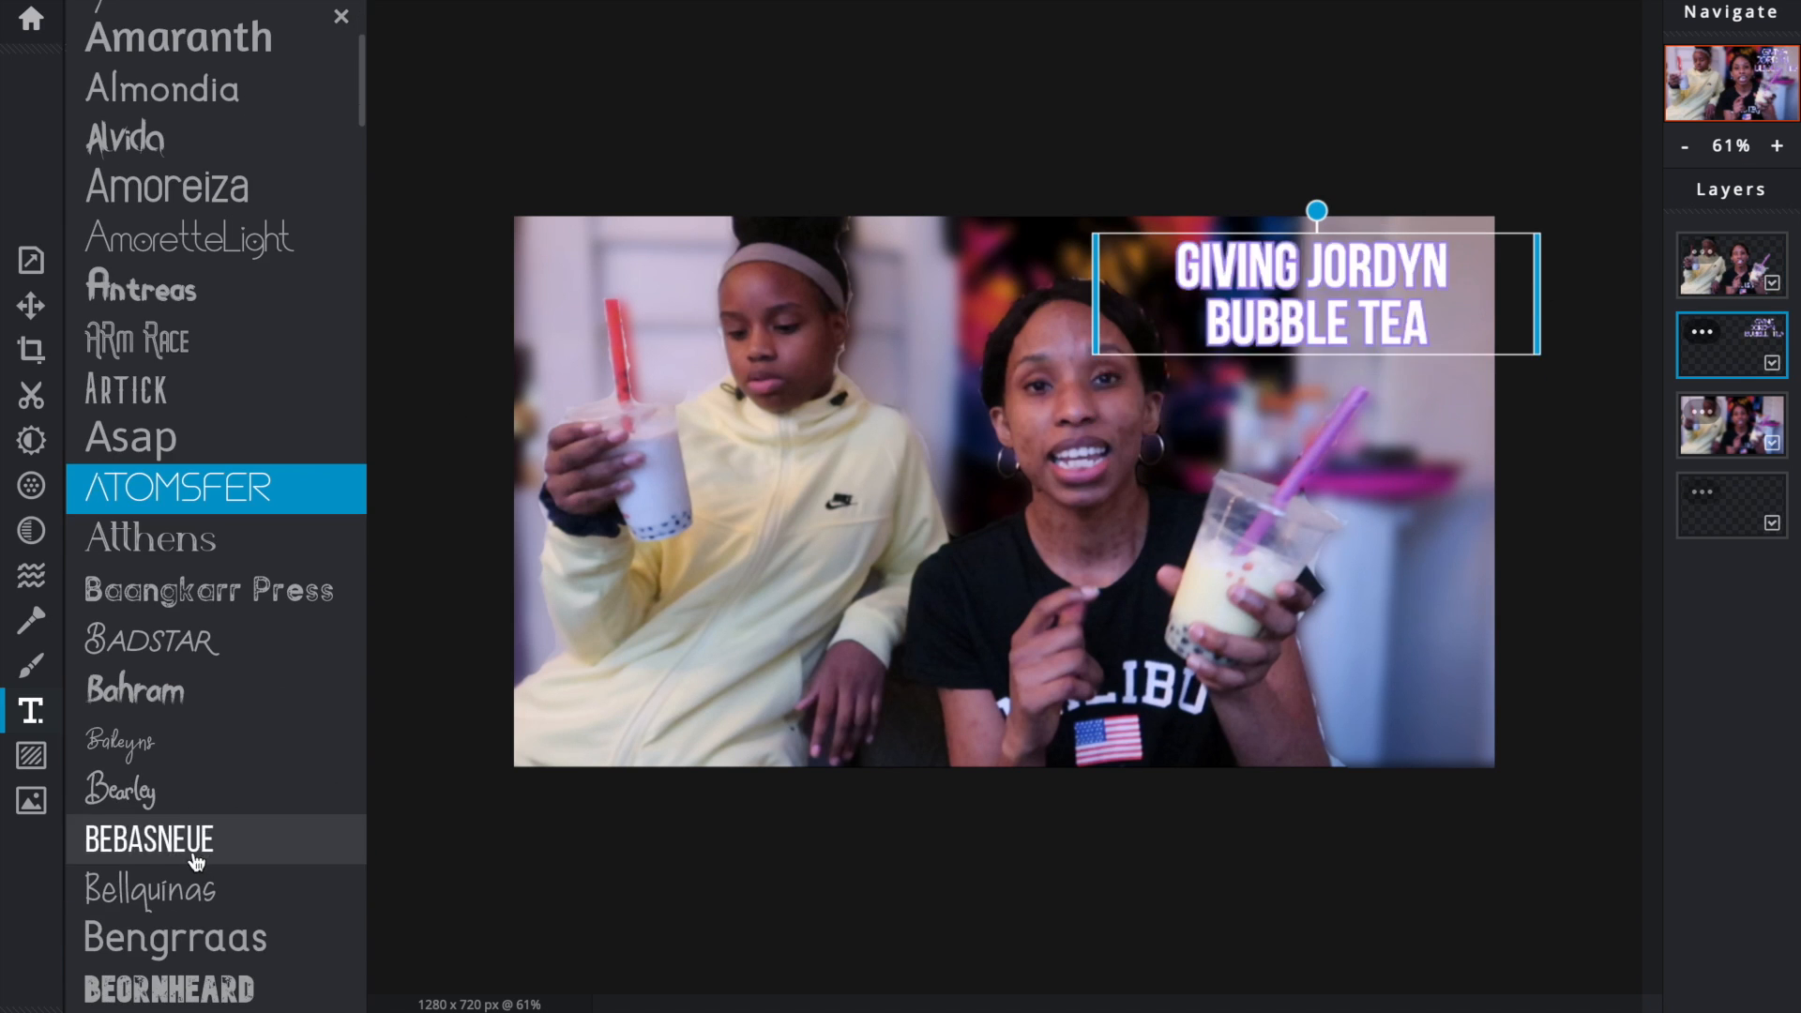
scroll(171, 928, "down", 4)
scroll(172, 928, "down", 10)
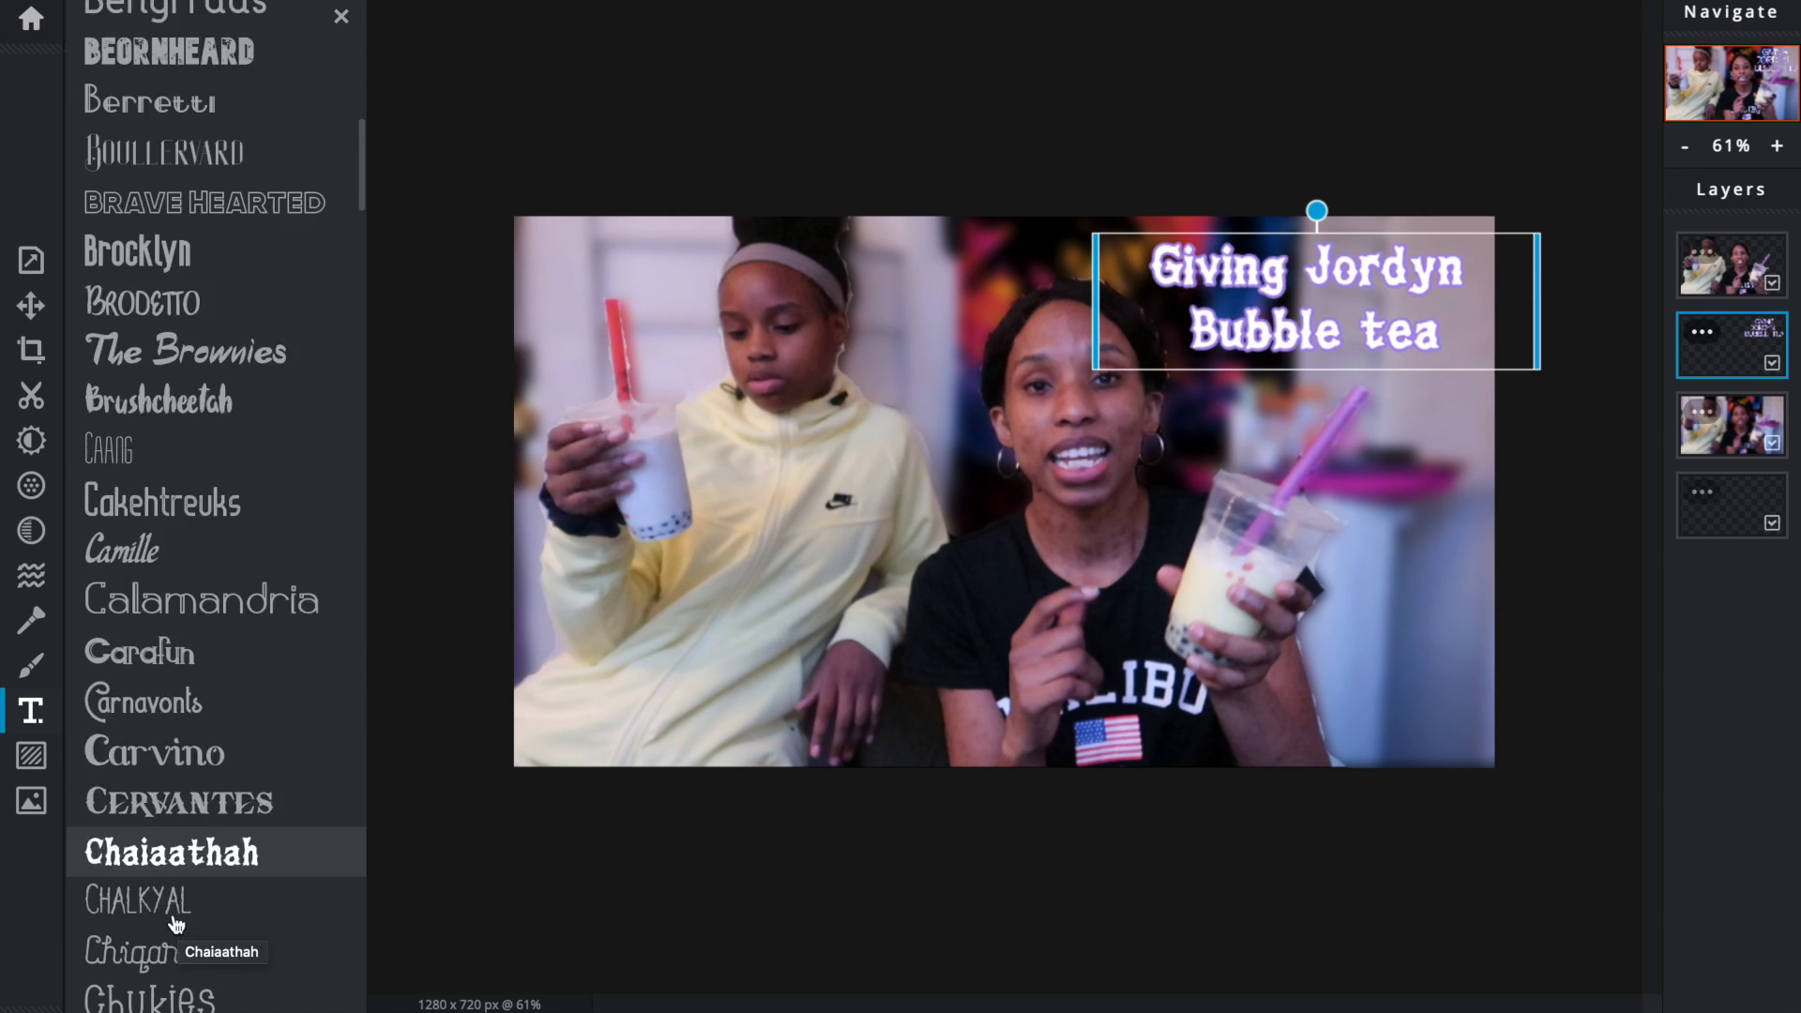
scroll(198, 892, "down", 3)
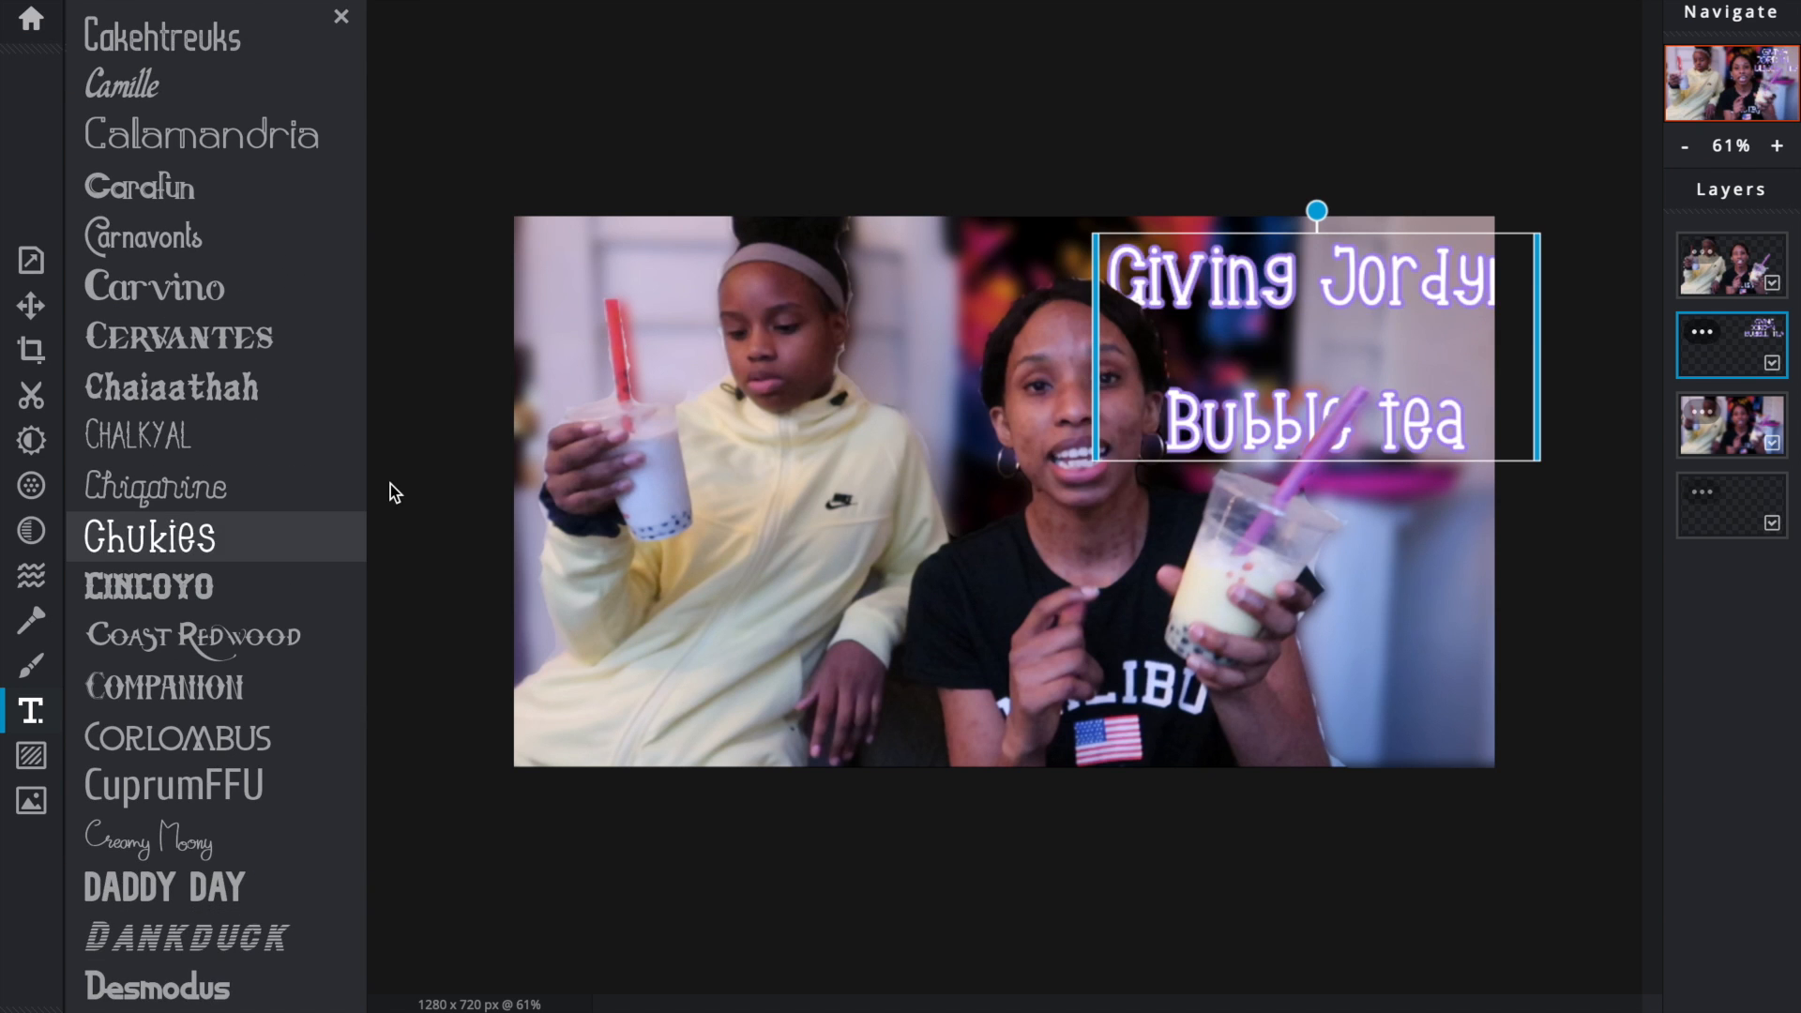
scroll(187, 938, "down", 1)
left_click(183, 803)
Step: Preview more fonts for the title, including Easterica, and switch it back to Atomsfer
left_click(214, 622)
scroll(143, 566, "down", 8)
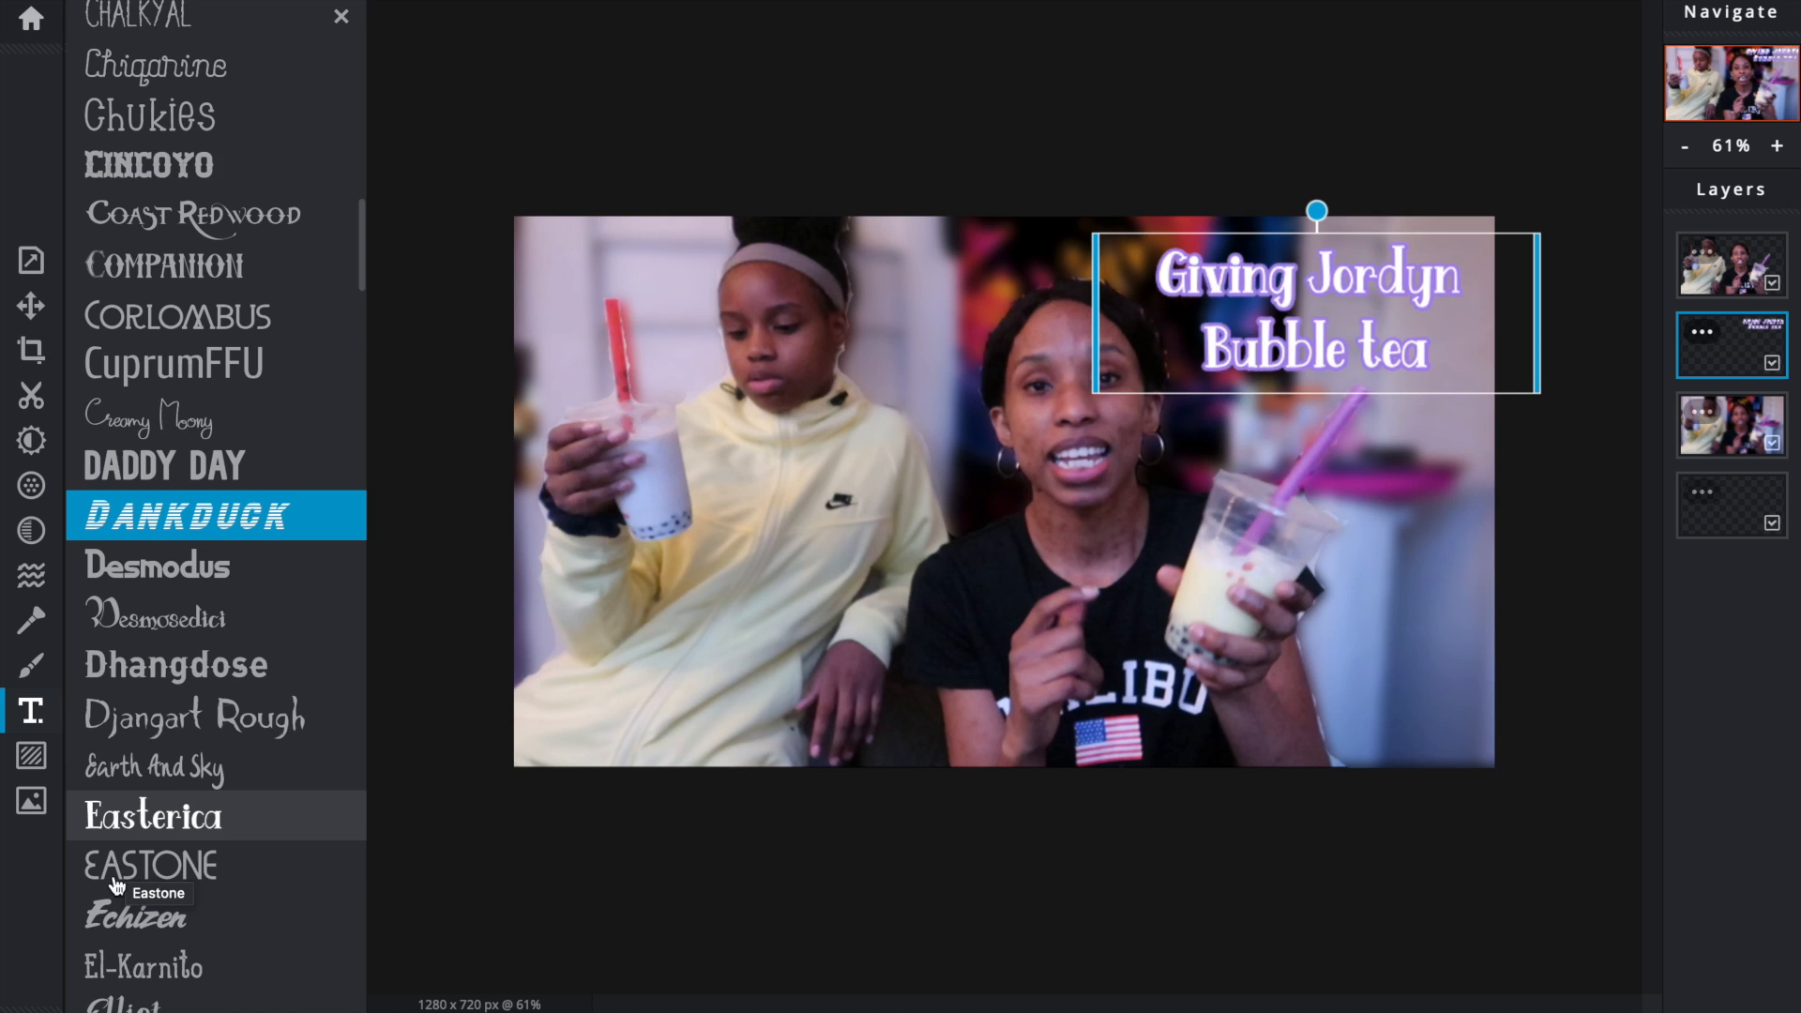
scroll(112, 713, "down", 1)
scroll(72, 844, "down", 5)
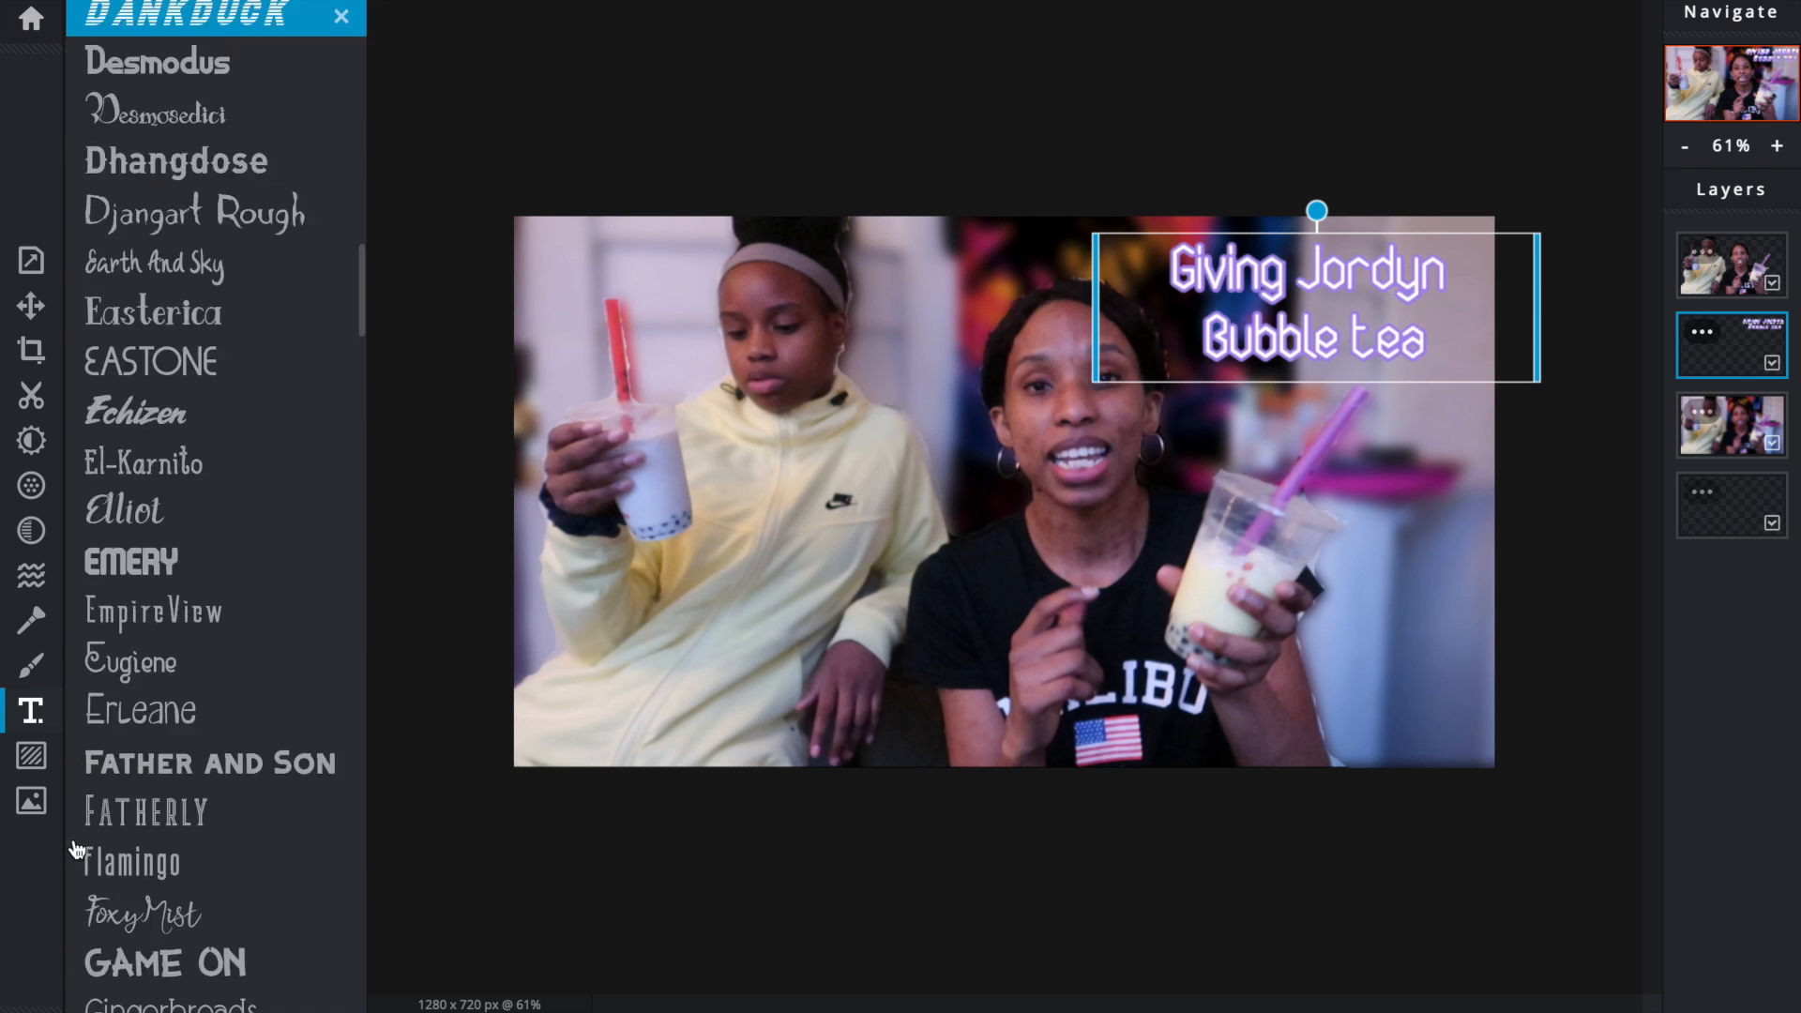
scroll(140, 732, "up", 15)
left_click(206, 860)
Step: Set the title's size to 75, narrow its text box so it wraps onto four lines, and position it in the image's upper-right corner
double_click(301, 777)
type("75")
left_click(1190, 280)
left_click_drag(1098, 313, 1193, 331)
left_click_drag(1358, 251, 1341, 280)
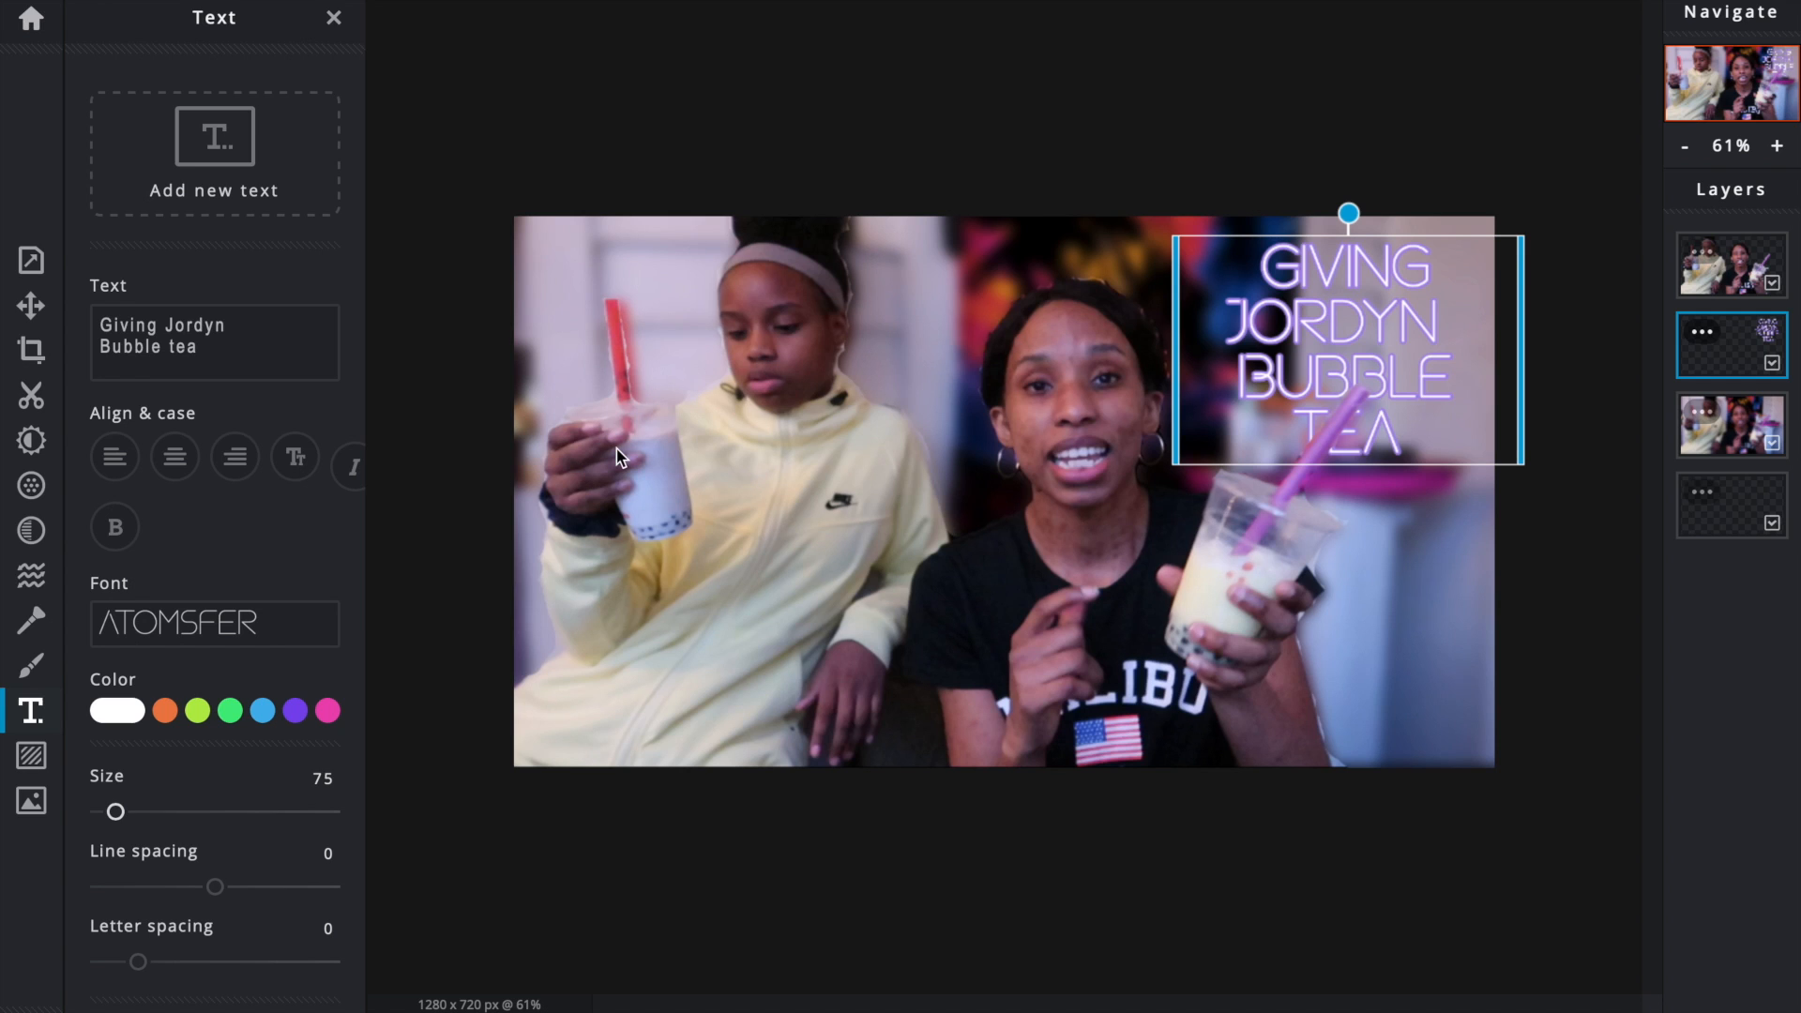
left_click(824, 186)
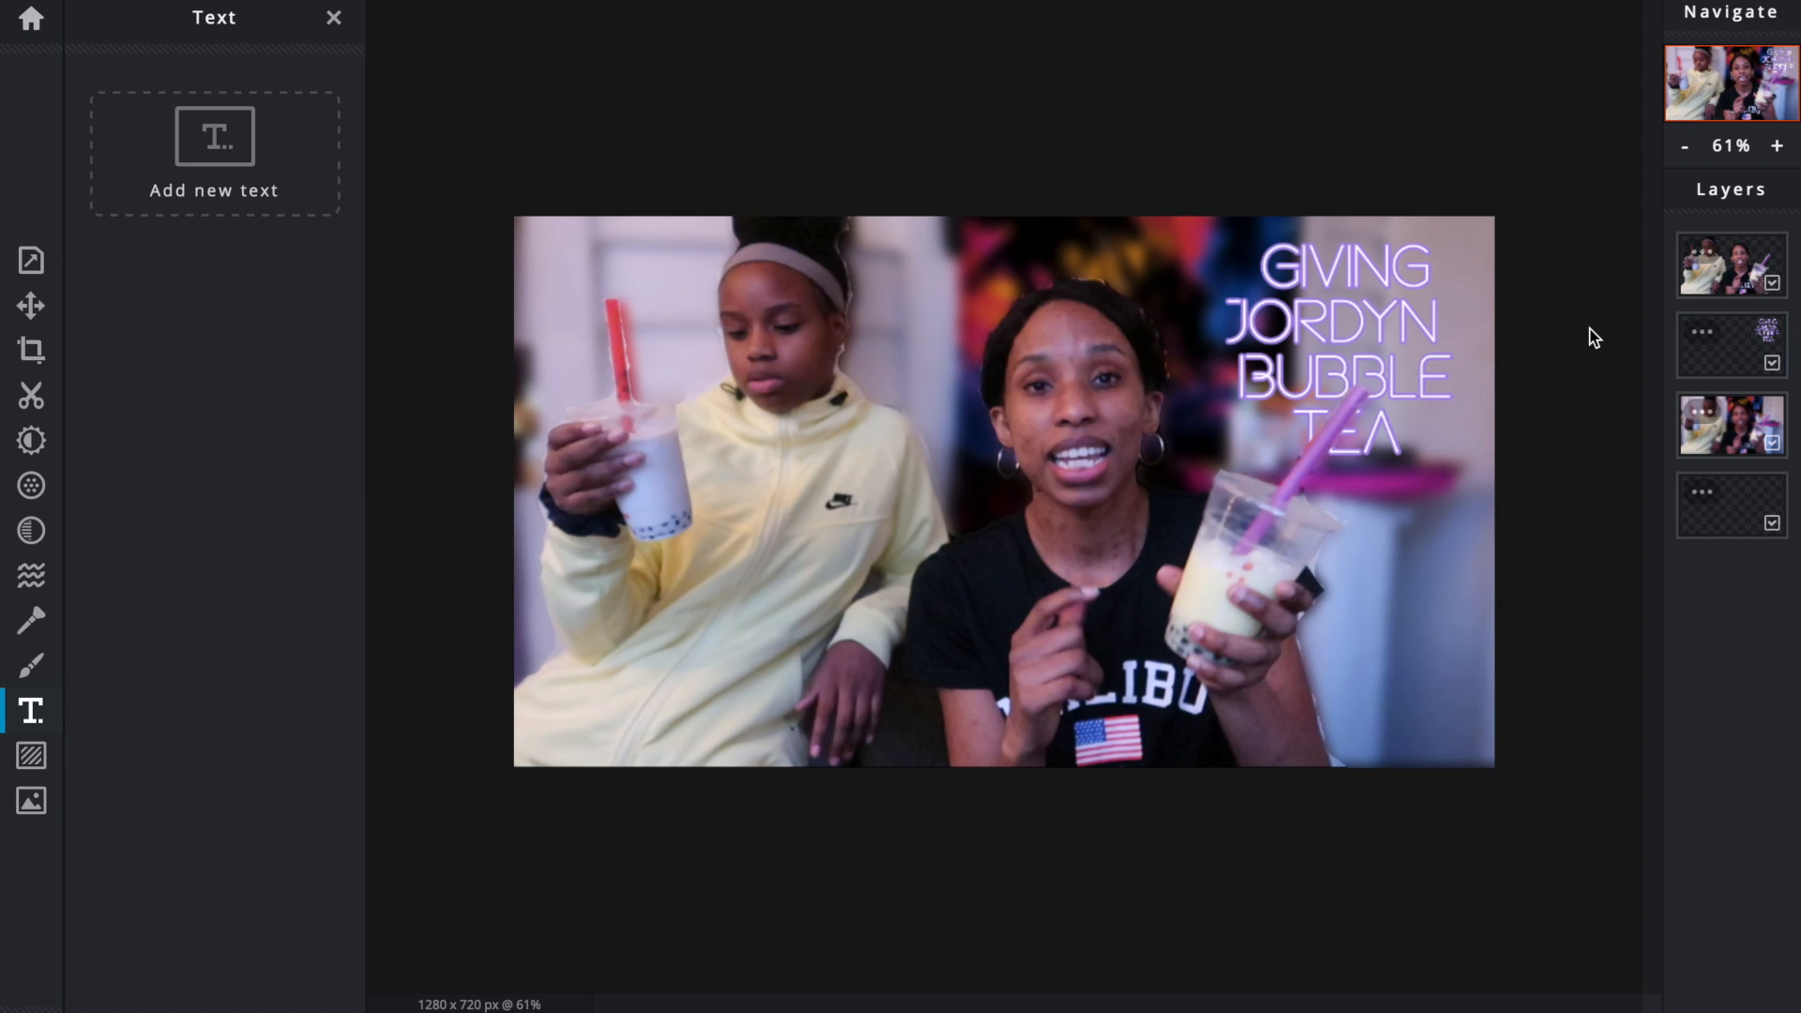
left_click(1709, 338)
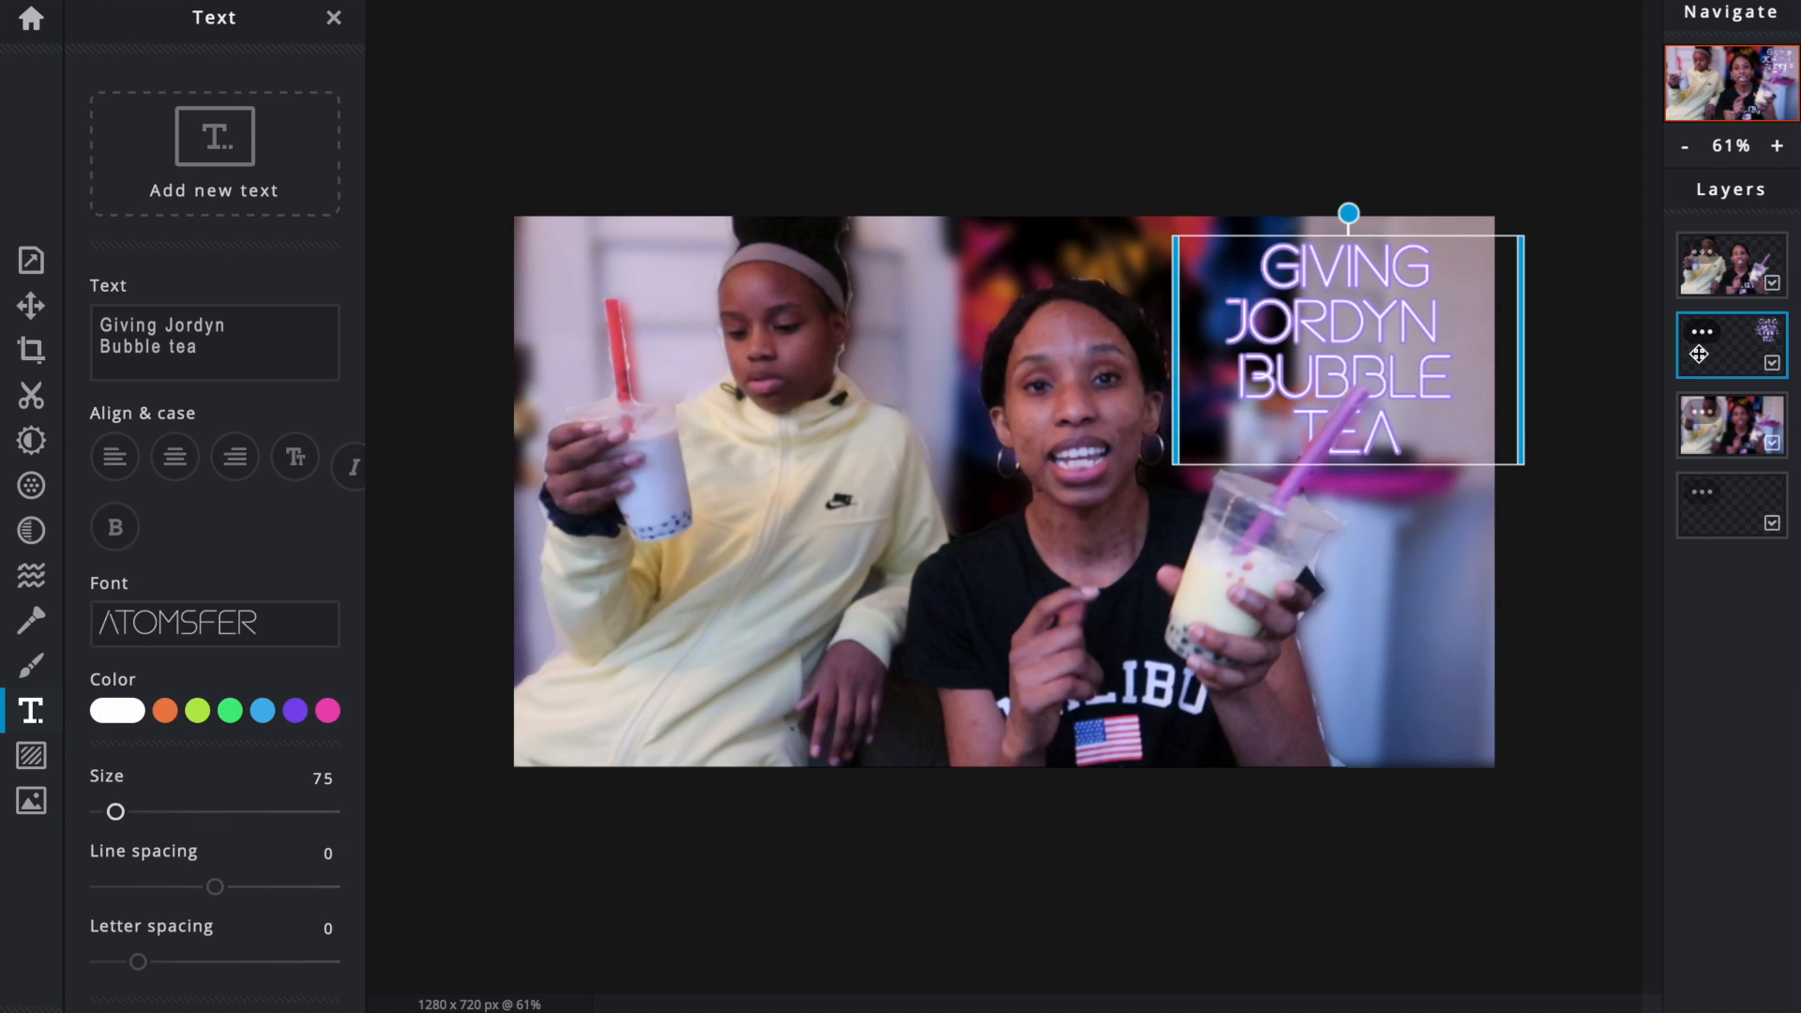
left_click_drag(1723, 354, 1714, 290)
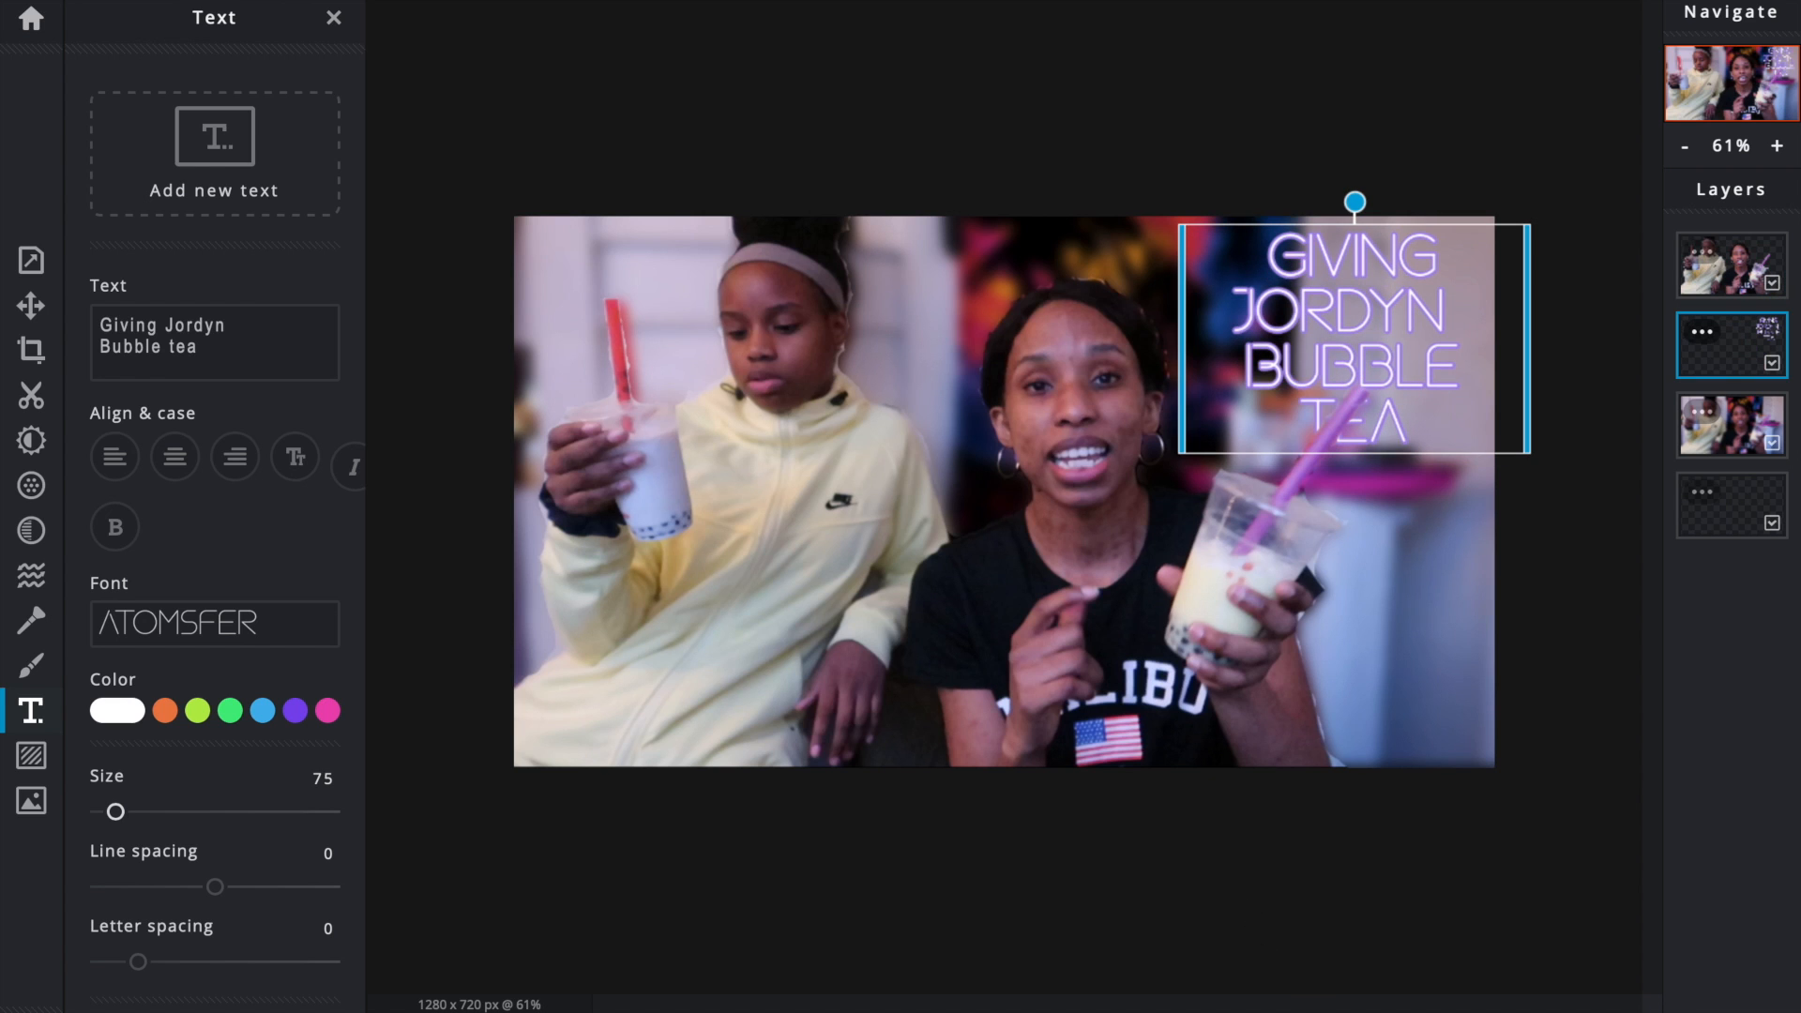
Step: Save the thumbnail as a PNG named "boba thumbnail" at 1280 x 720 and download it
left_click(1310, 998)
left_click(1191, 460)
key("ctrl+a")
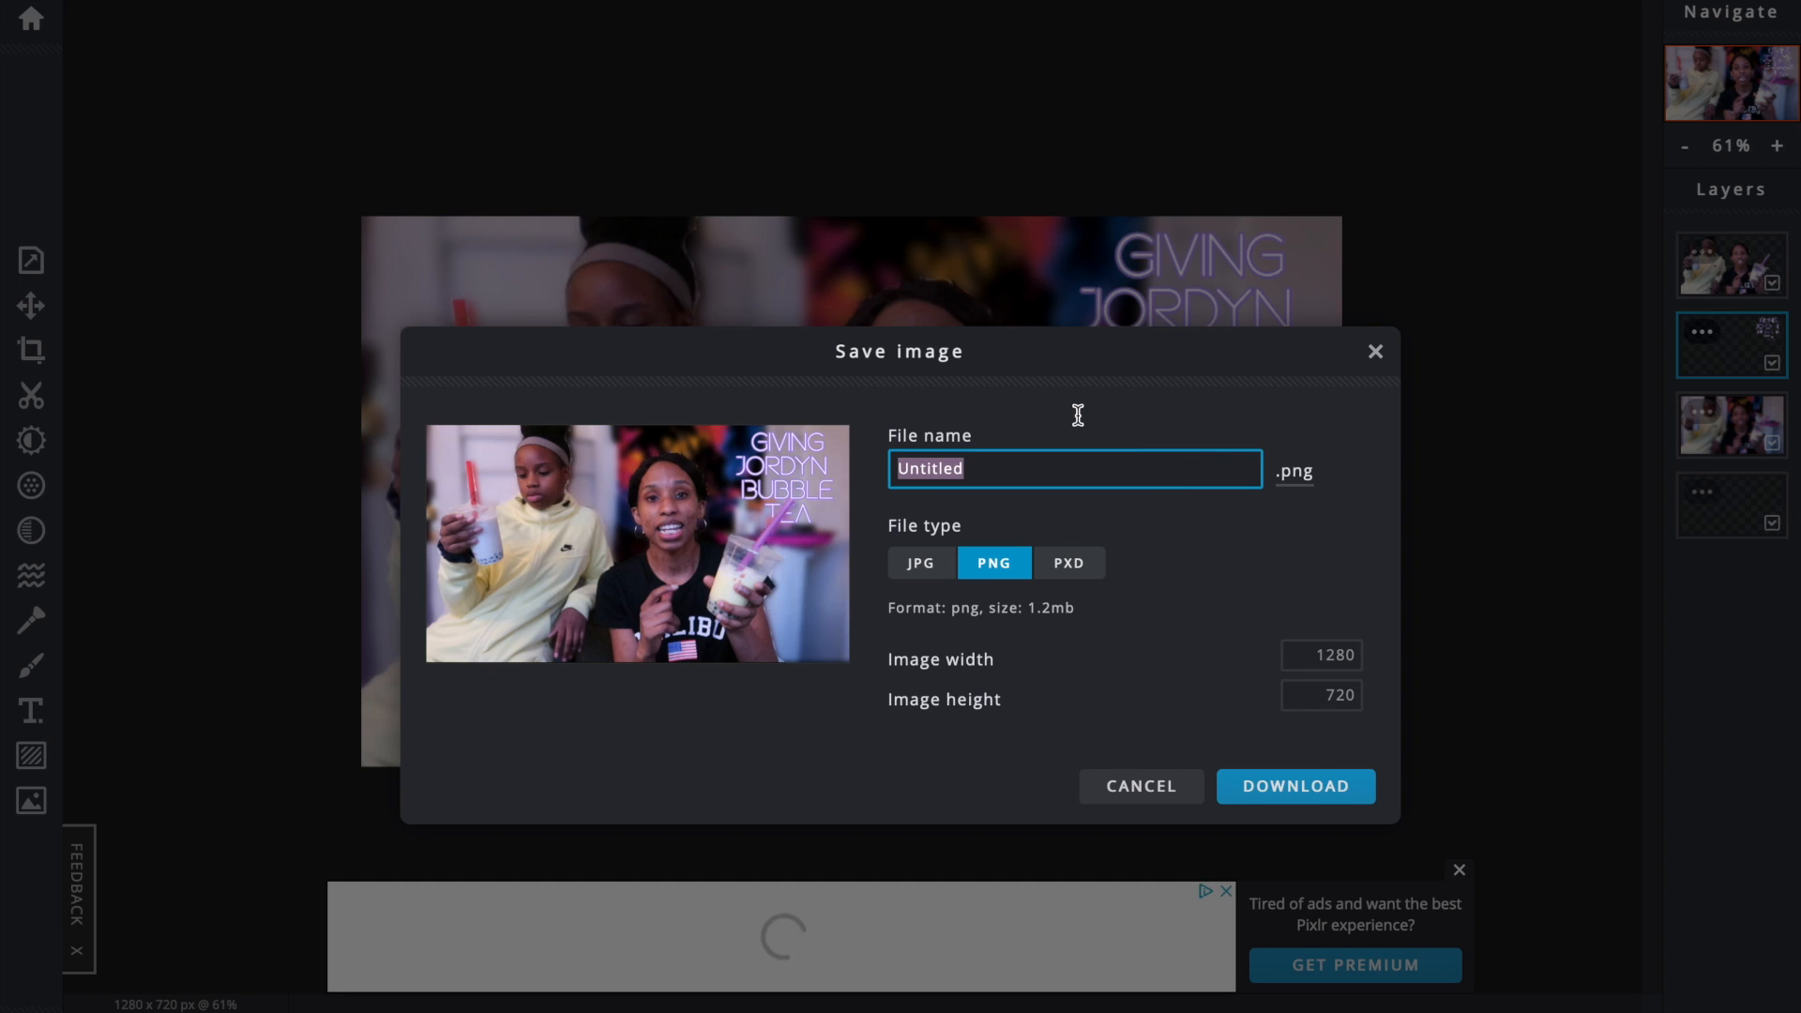
type("boba ")
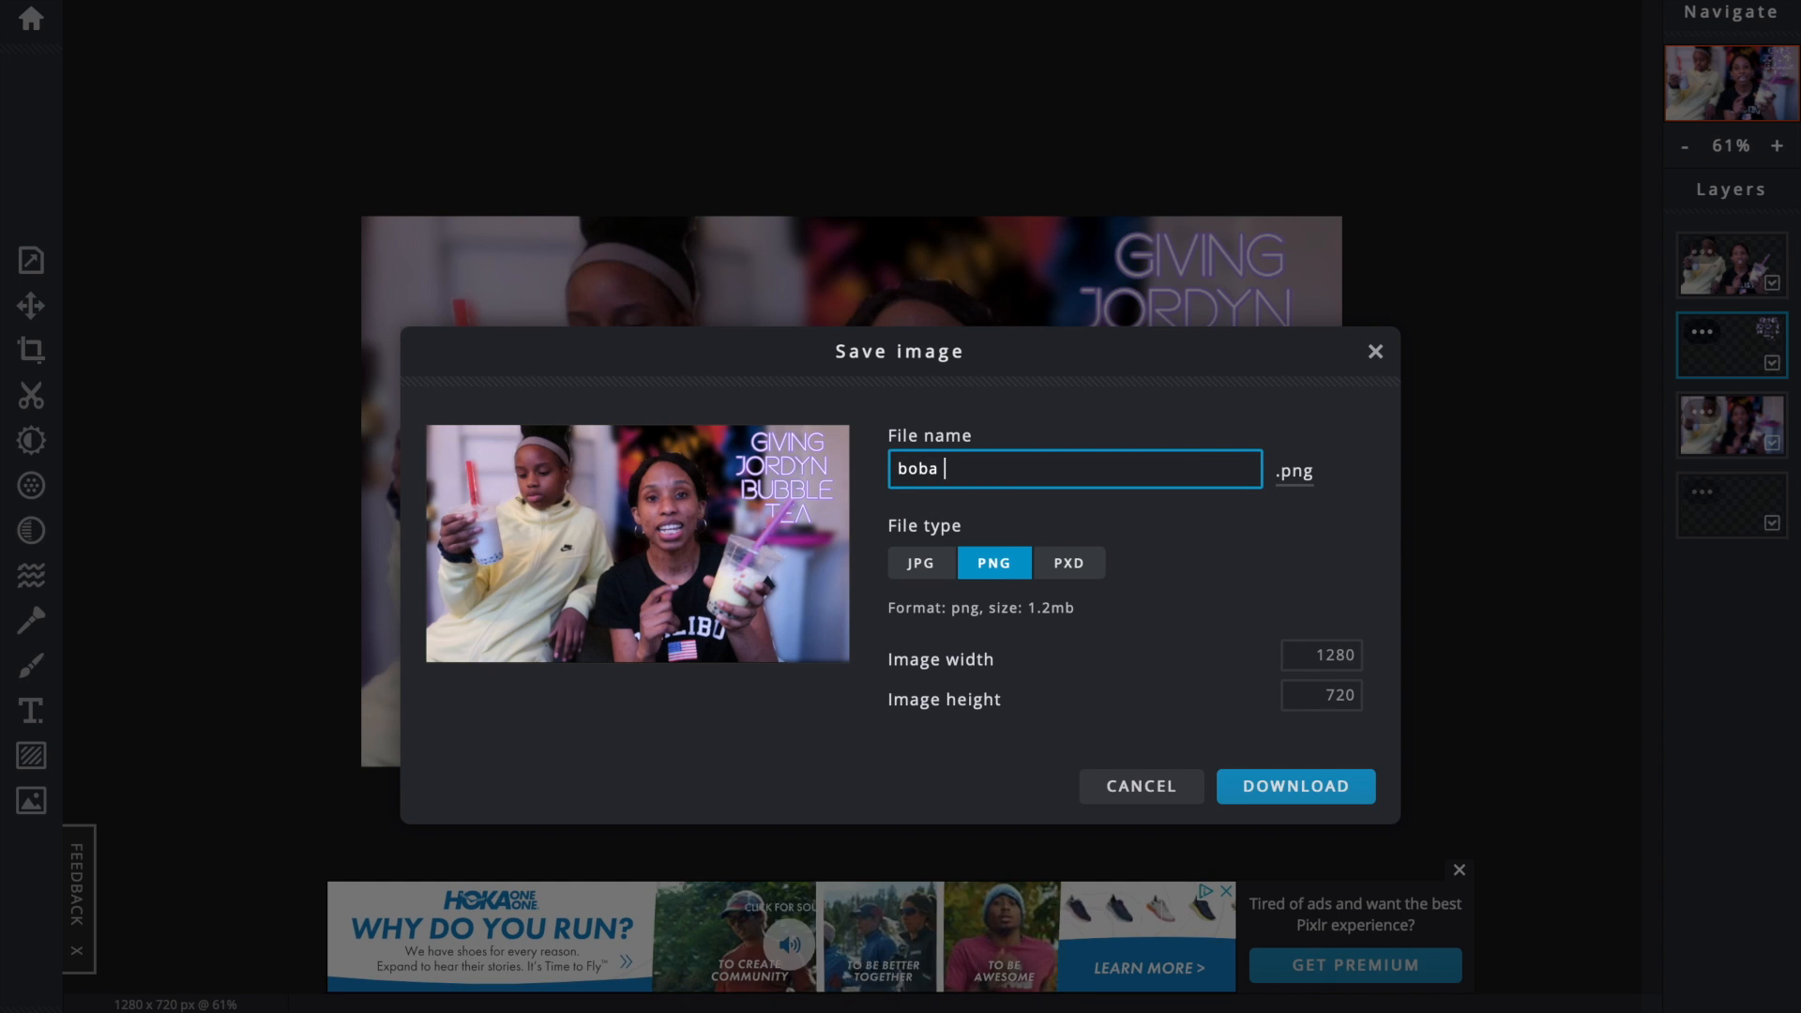
type("thu")
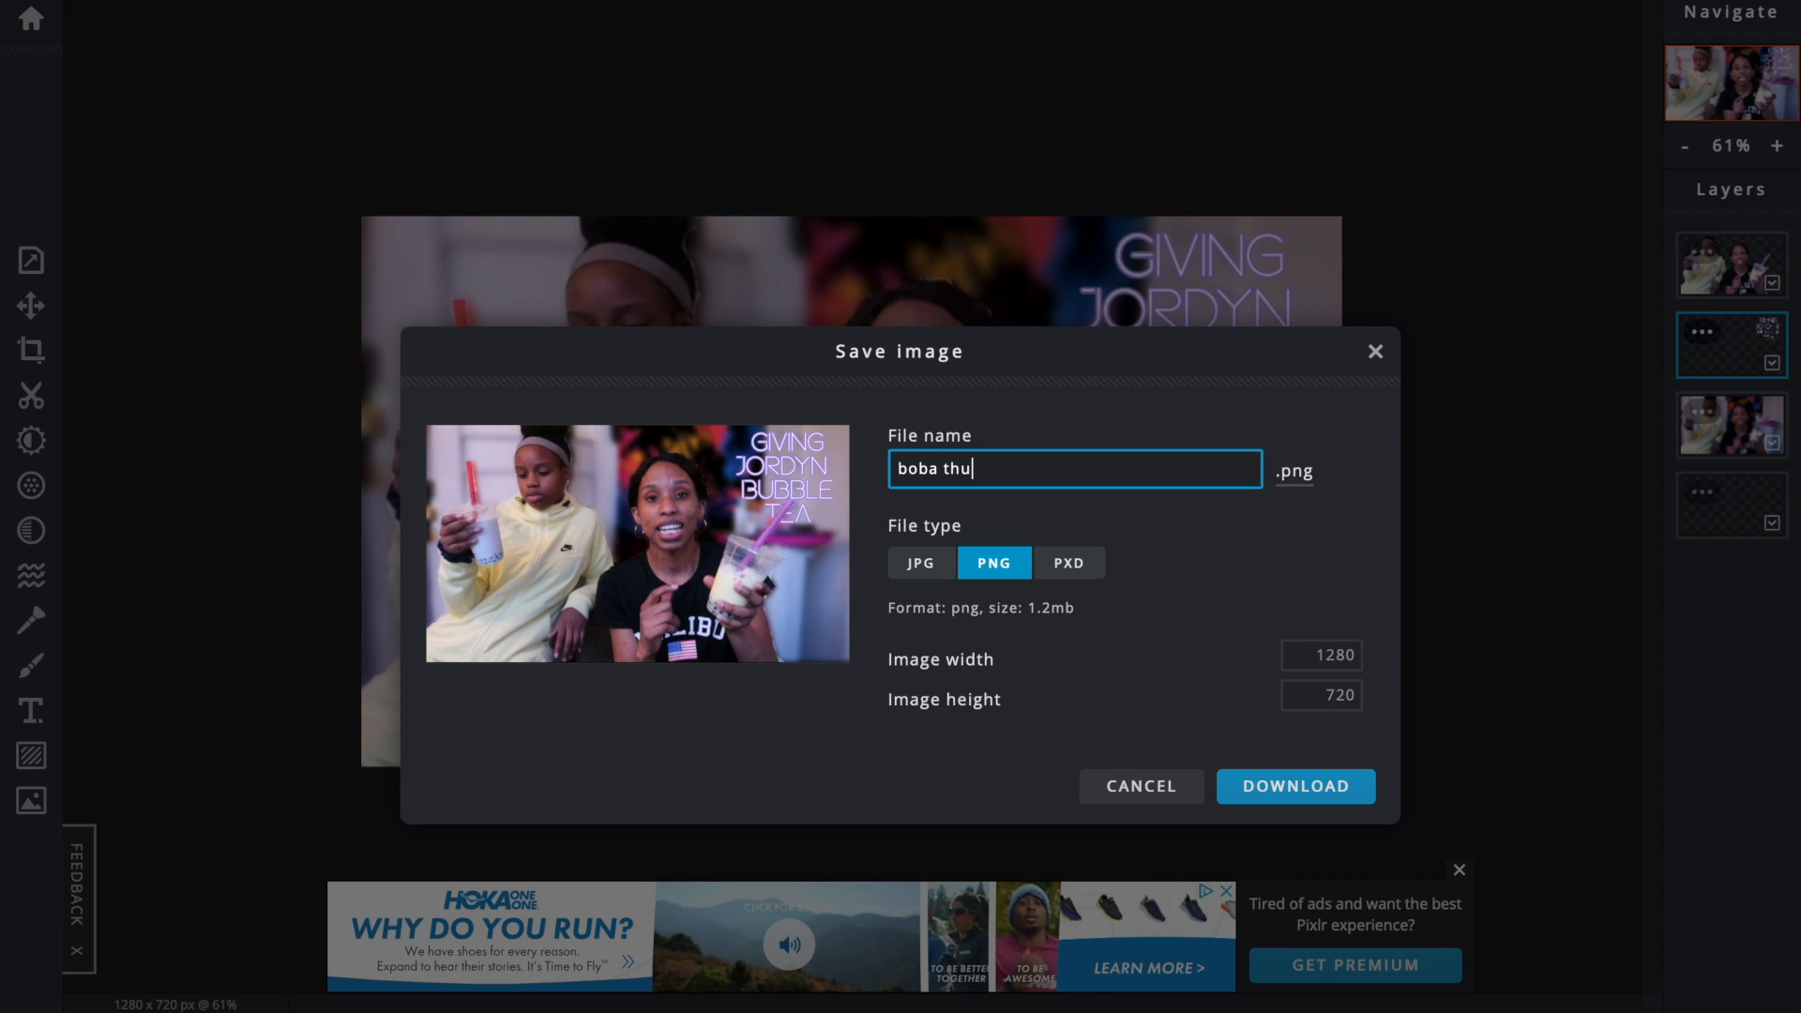
type("mbnail")
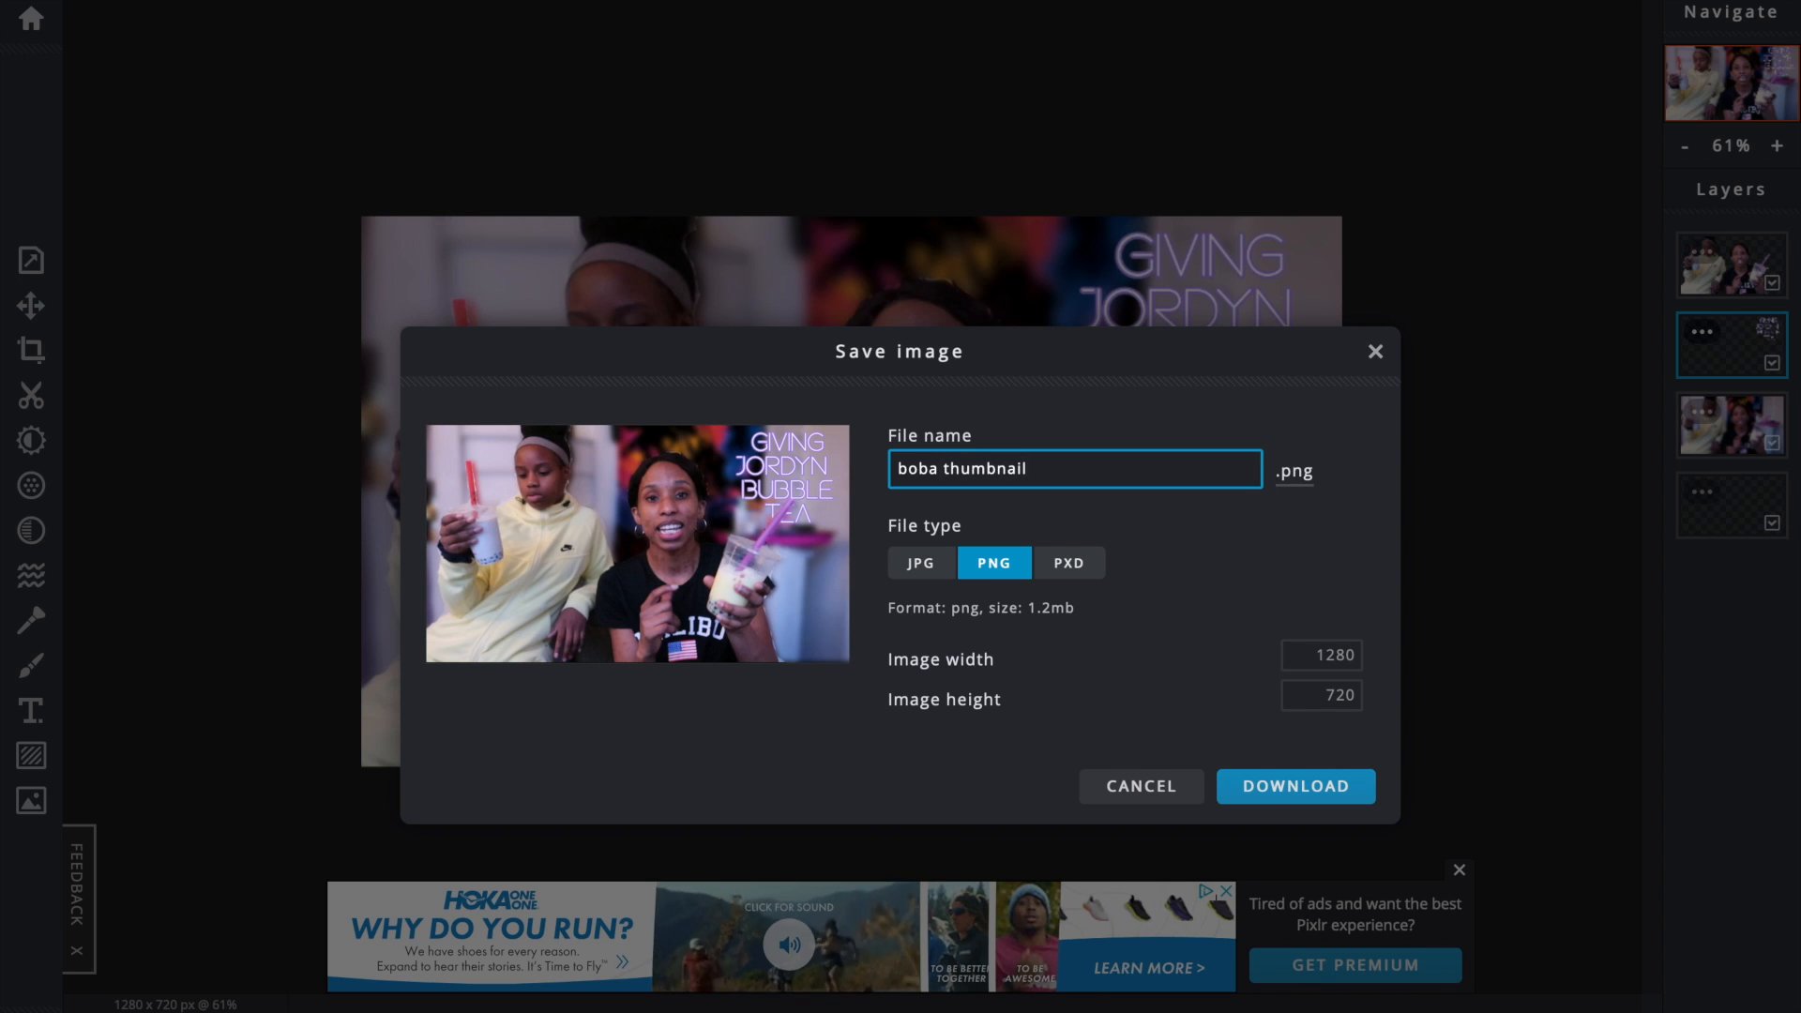
key("Return")
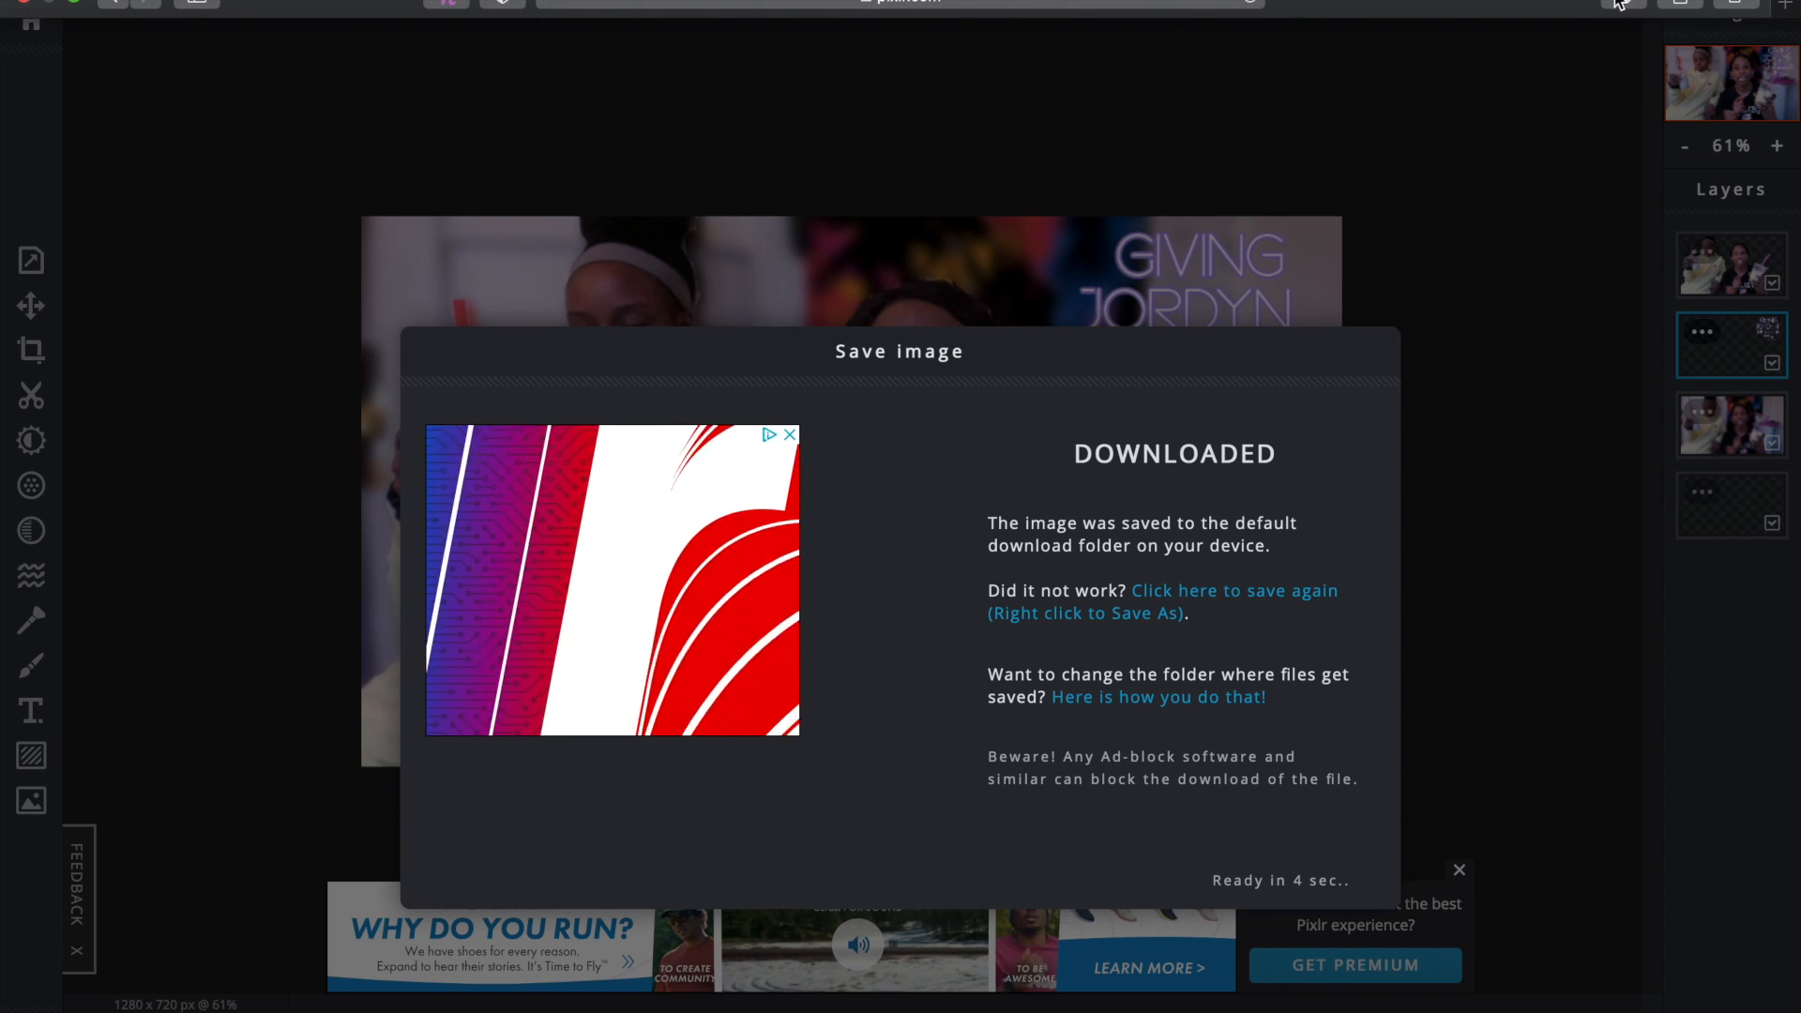
Step: Open the downloaded thumbnail from the browser's list of downloads
left_click(1621, 4)
left_click(1494, 113)
double_click(1495, 92)
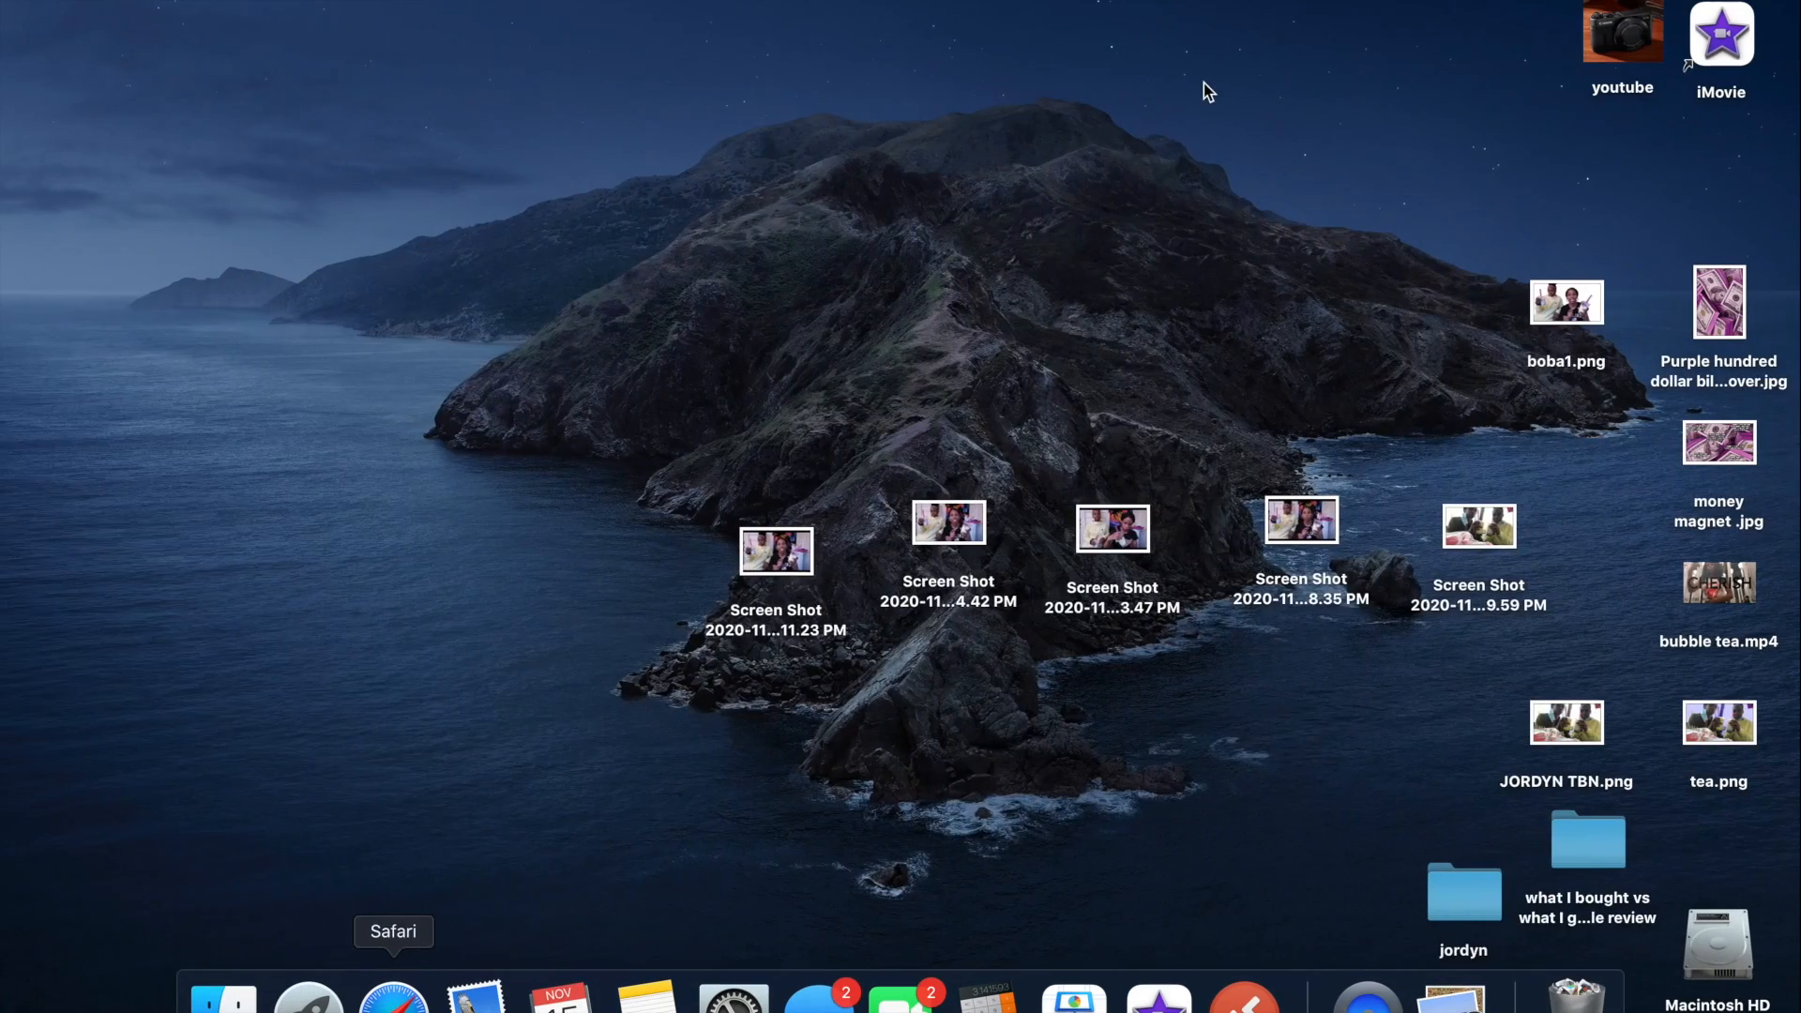